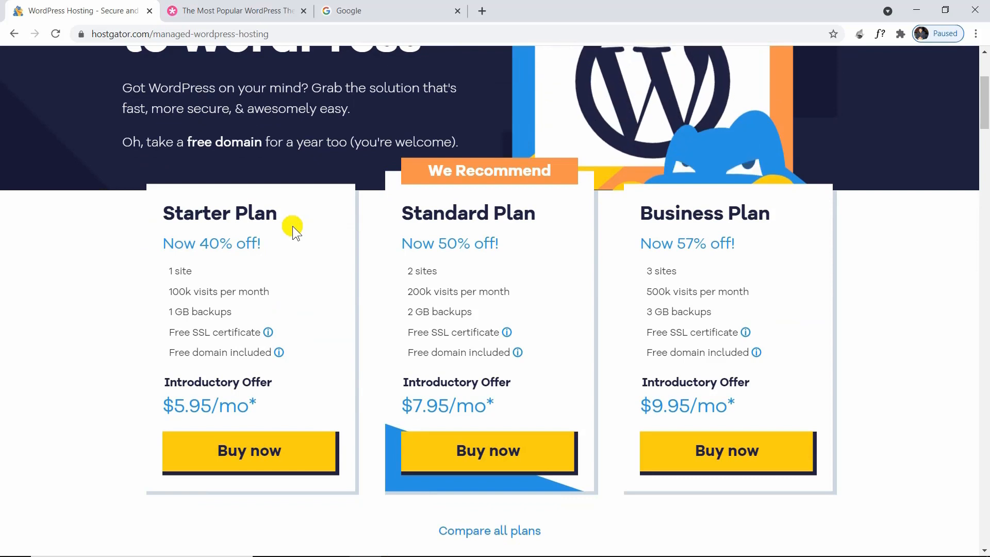
Start the checkout for the WordPress Starter Plan and choose Starter - 1 site as the number of blogs
left_click(297, 449)
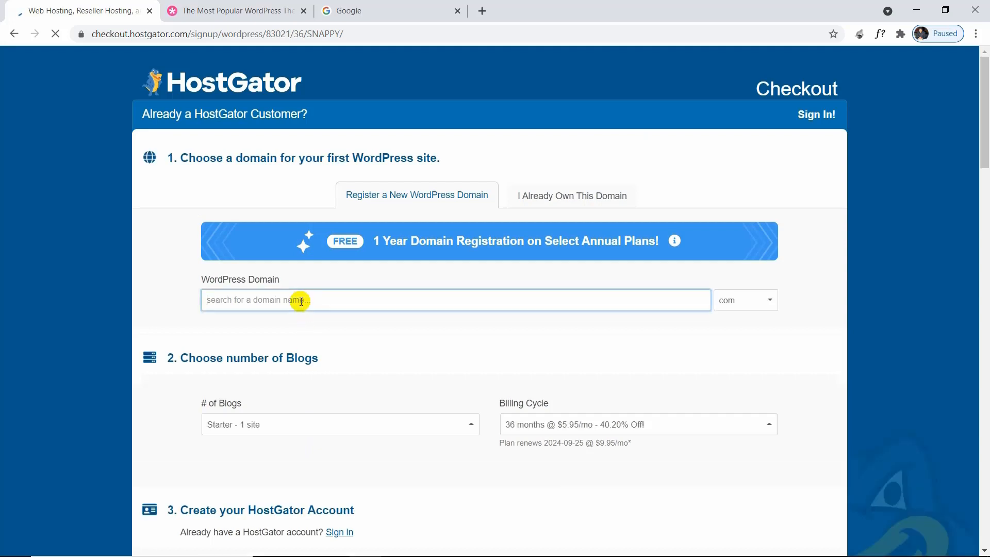
scroll(300, 254, "down", 1)
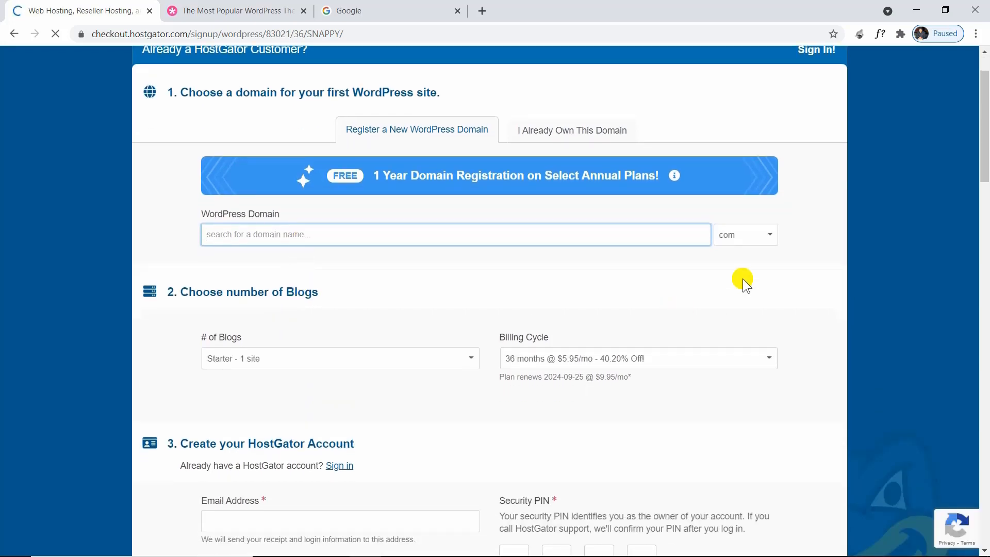
left_click(757, 240)
left_click(802, 231)
scroll(419, 163, "down", 2)
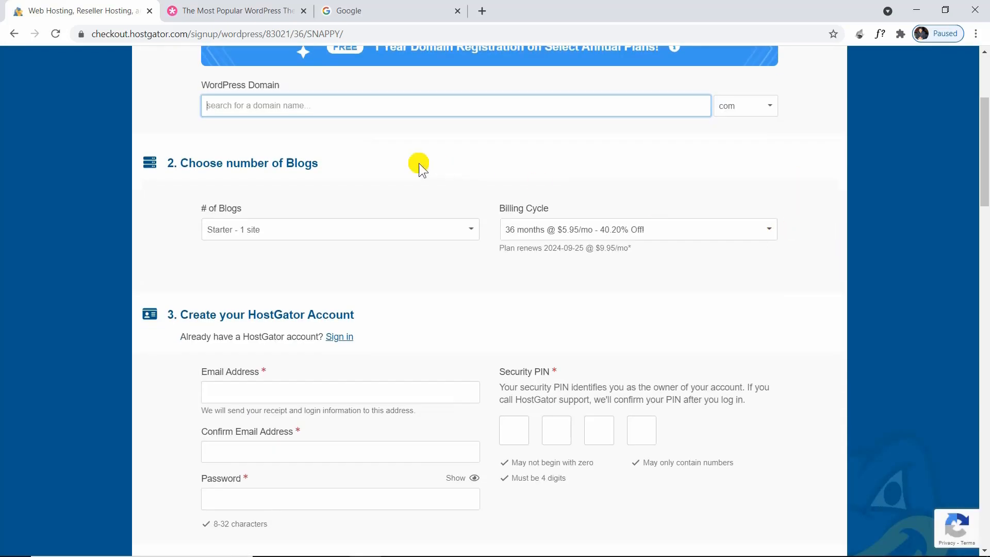
left_click(330, 239)
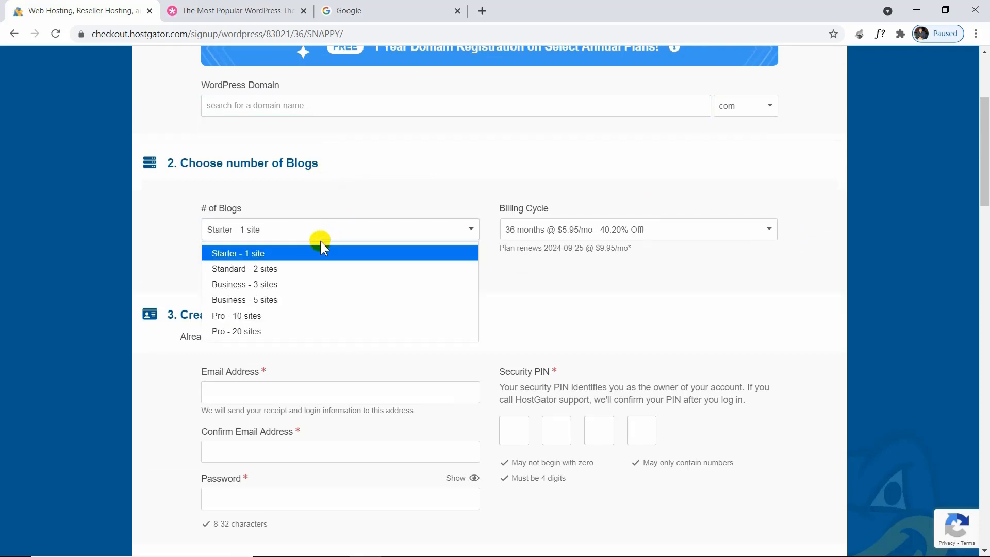
left_click(290, 255)
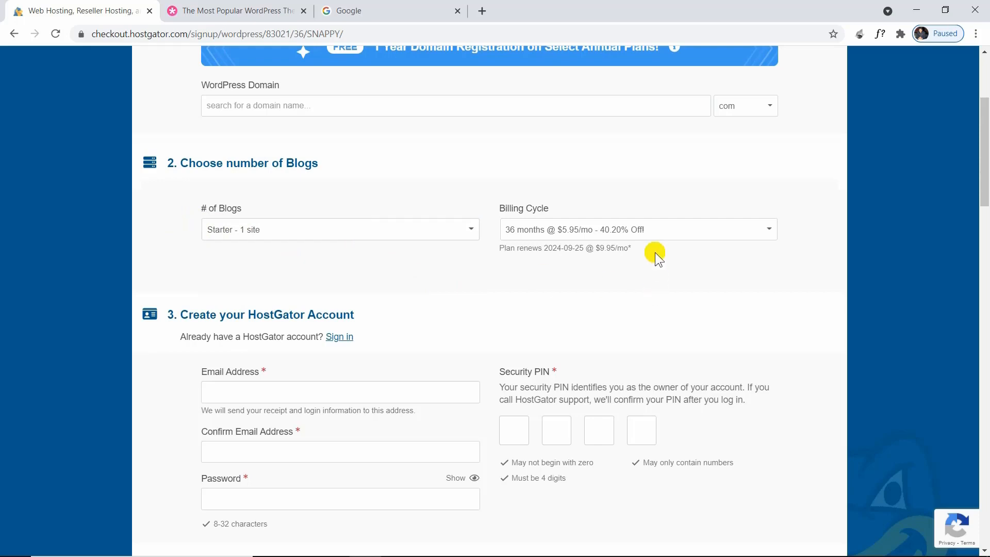
Set the plan's billing cycle to 1 month @ $14.95/mo
left_click(654, 231)
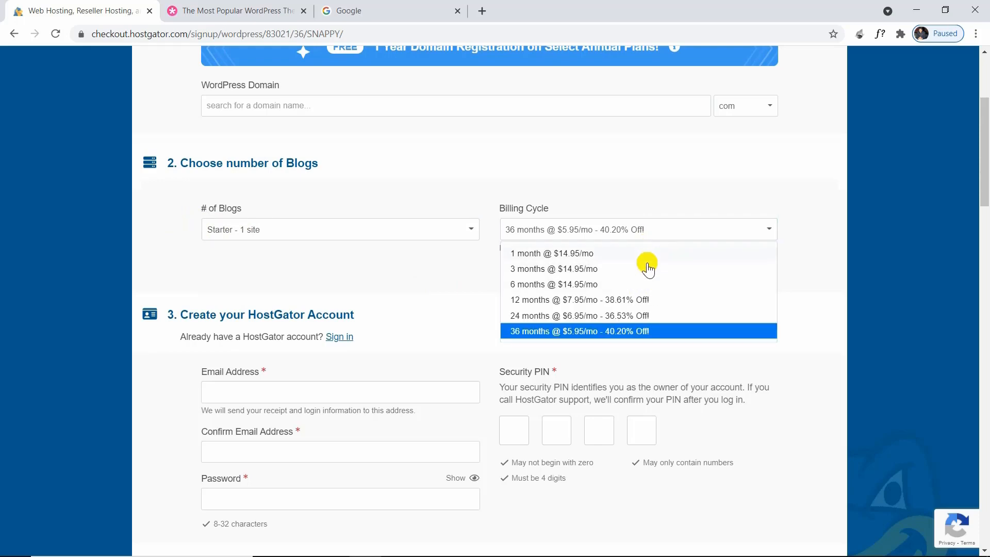
left_click(647, 299)
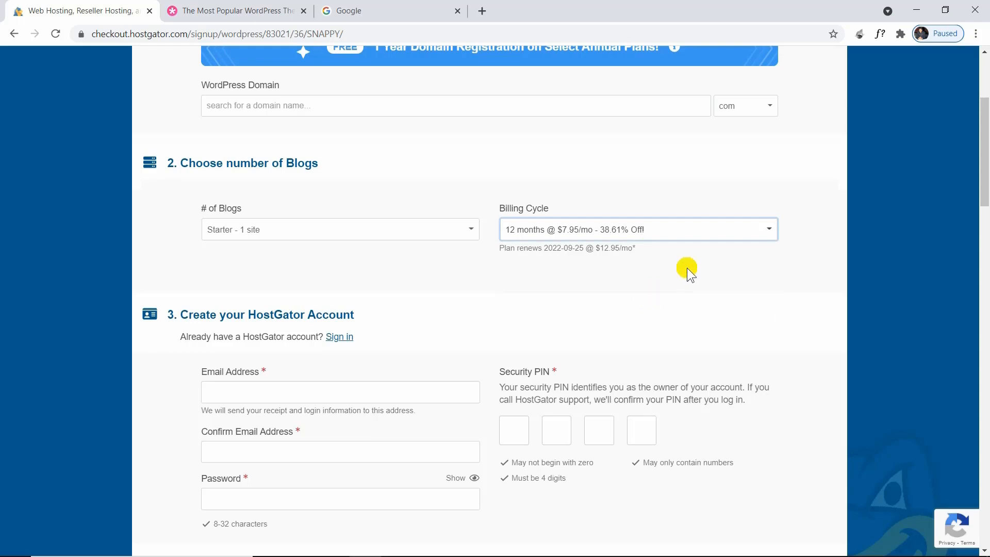
left_click(698, 231)
left_click(682, 253)
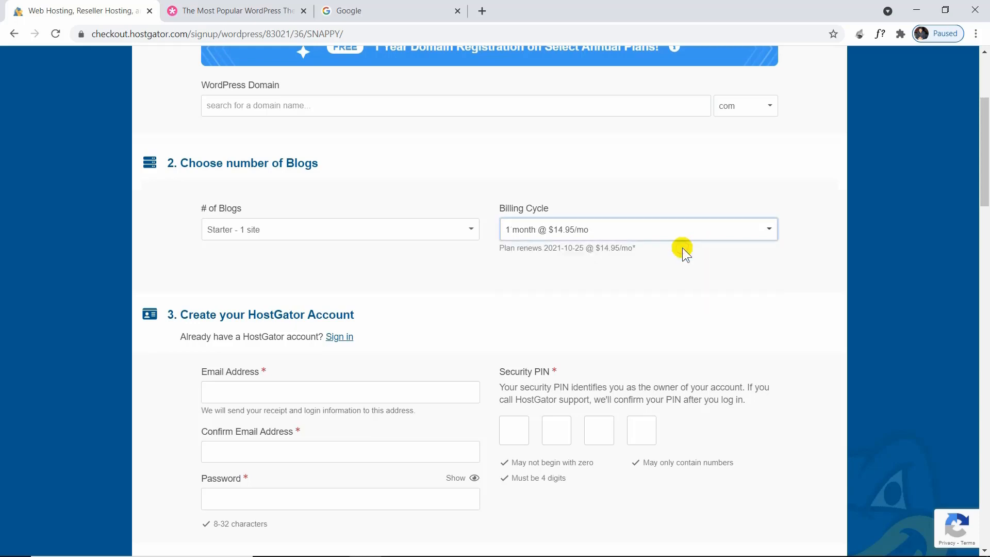
Review the account, billing, additional services, coupon code and order details sections of the checkout form
scroll(673, 250, "down", 4)
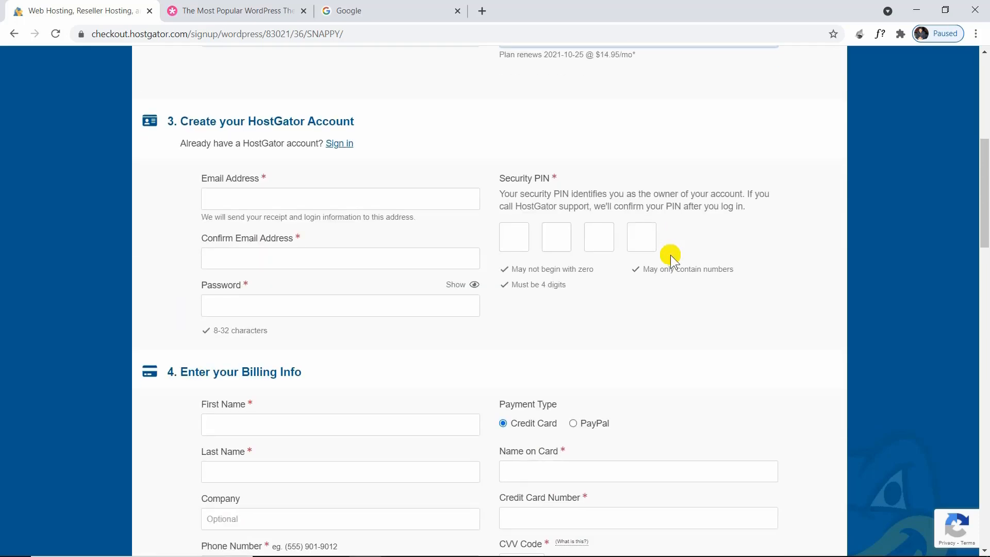
scroll(678, 325, "down", 10)
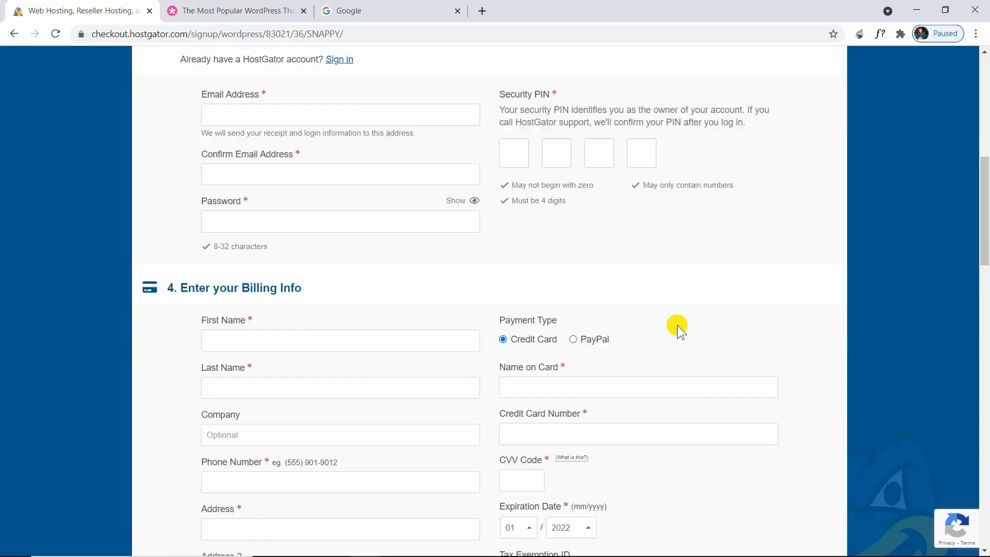
scroll(675, 324, "down", 3)
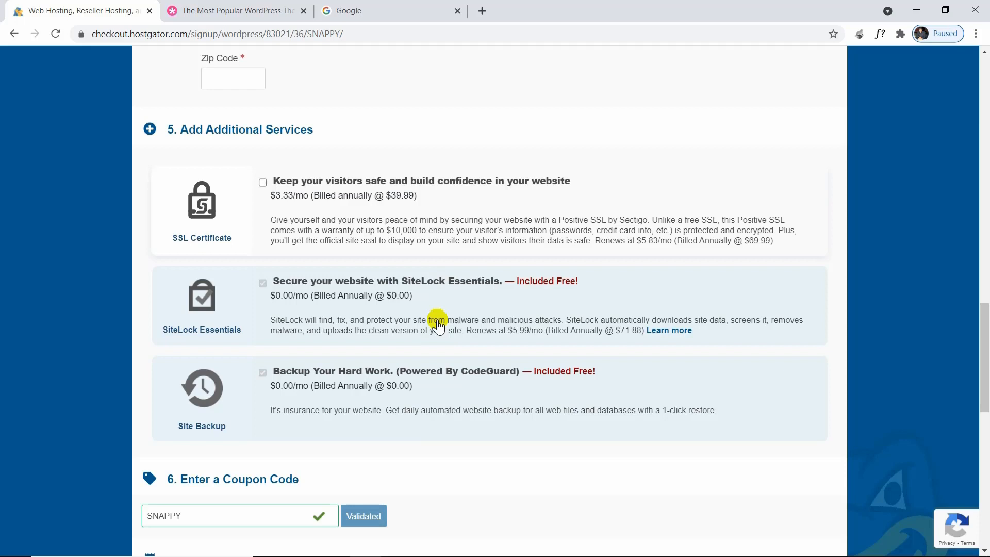
scroll(437, 325, "down", 5)
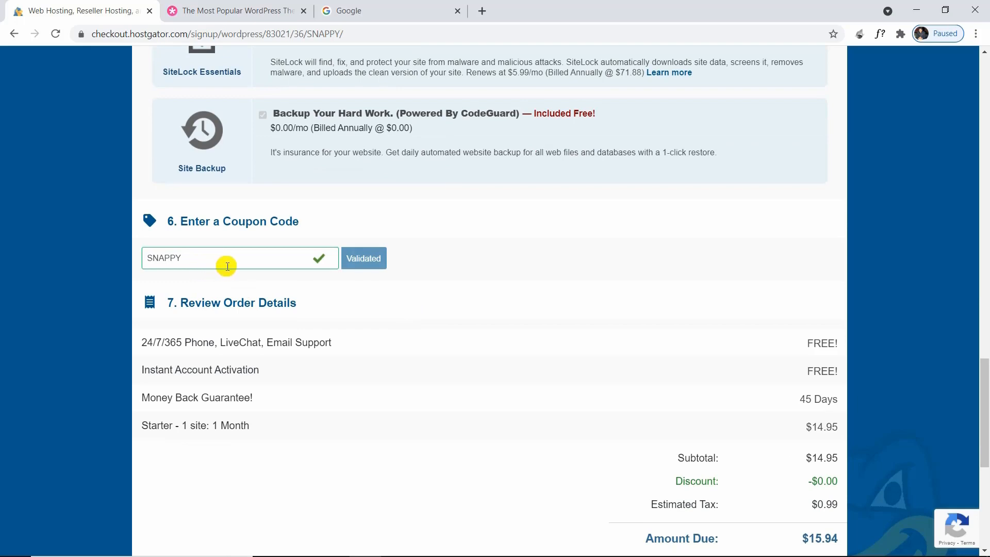
scroll(215, 305, "down", 4)
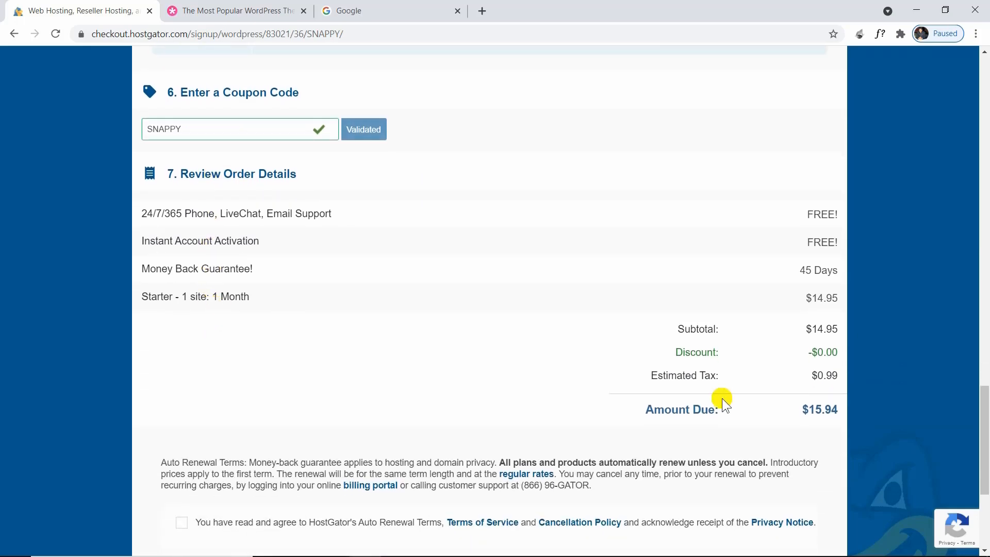
scroll(722, 403, "down", 4)
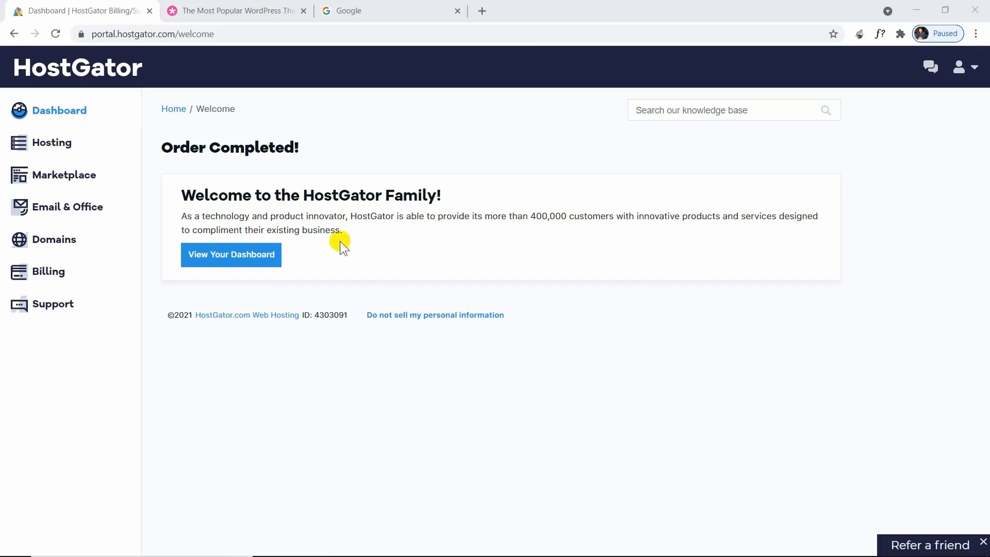
Open the WordPress admin of the purchased Starter hosting package and dismiss the Personal Data and Privacy notice
left_click(267, 255)
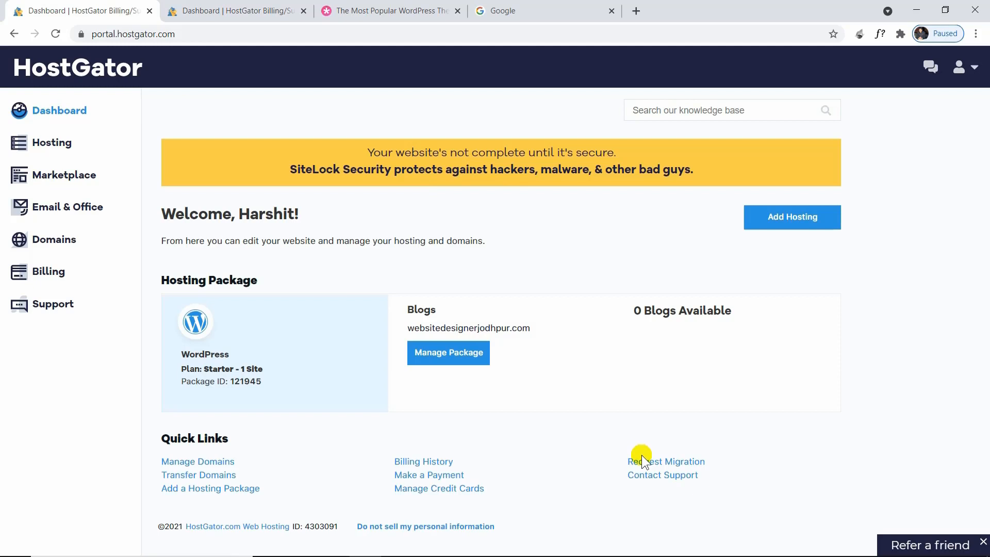
left_click(81, 150)
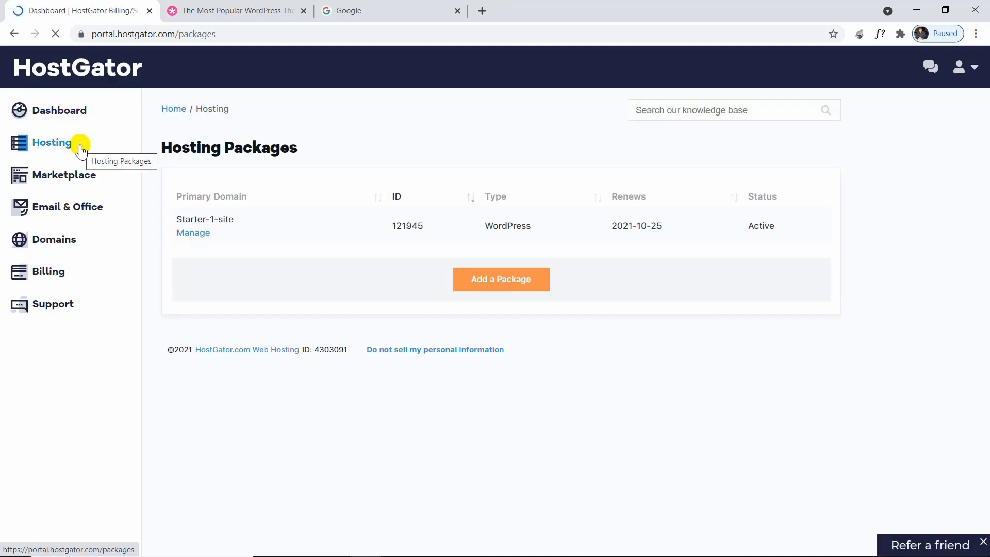
left_click(191, 233)
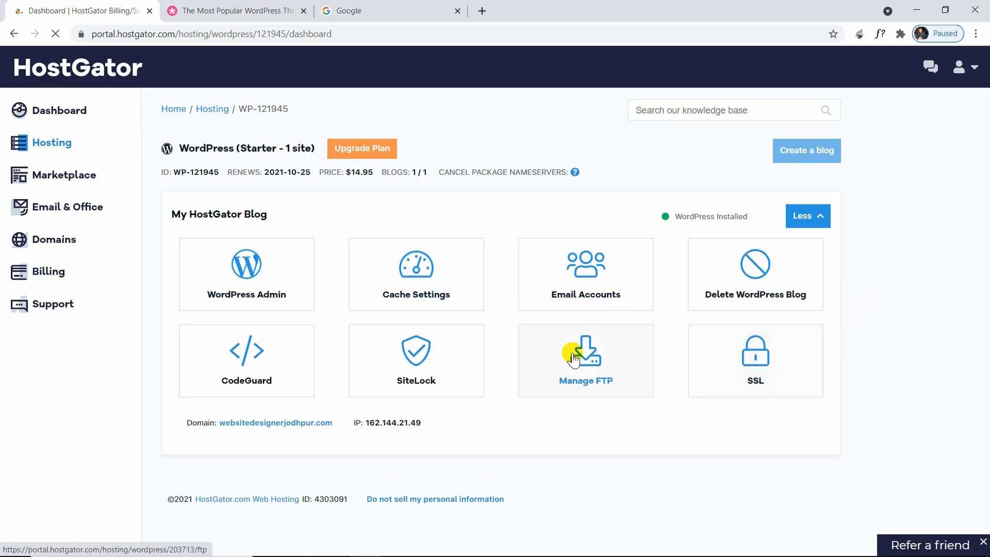
left_click(276, 295)
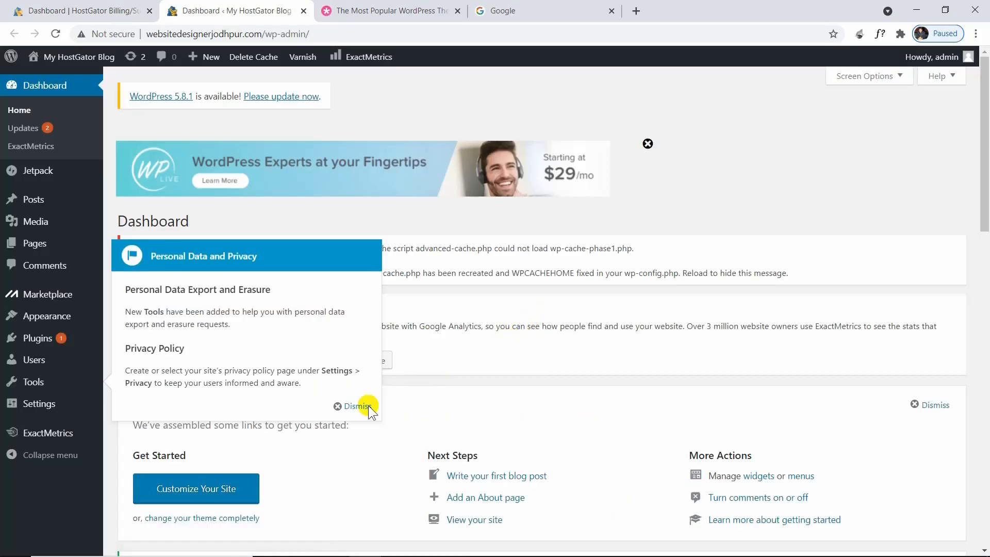
left_click(356, 407)
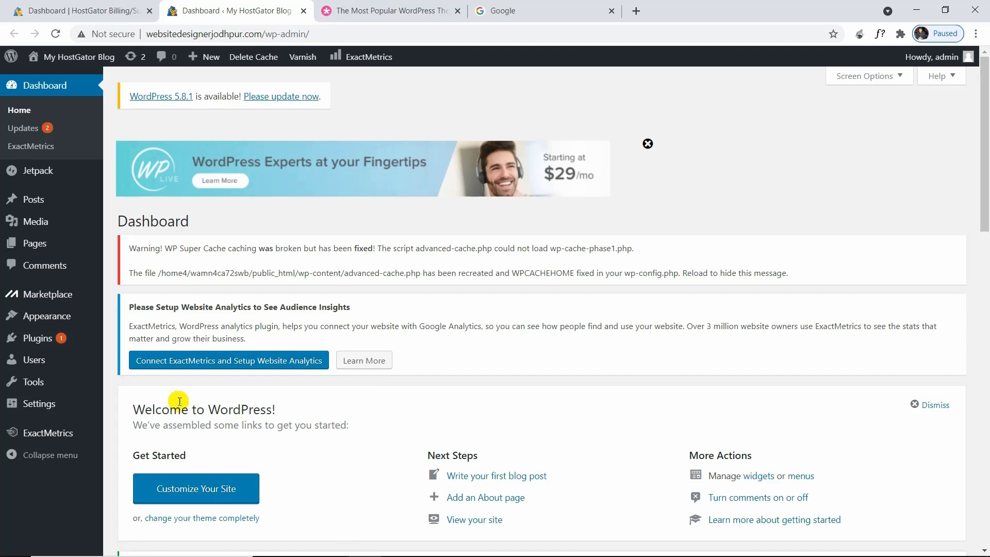
Deactivate the Google Analytics Dashboard for WP, Jetpack, MOJO Marketplace, Varnish HTTP Purge and WP Super Cache plugins together in bulk
mouse_move(55, 340)
left_click(122, 344)
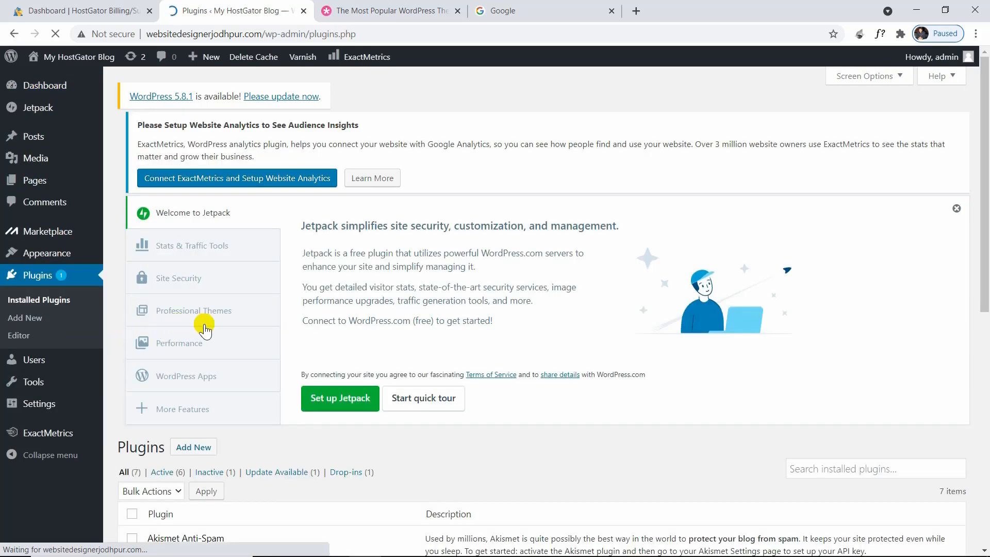
scroll(204, 326, "down", 5)
scroll(206, 326, "down", 3)
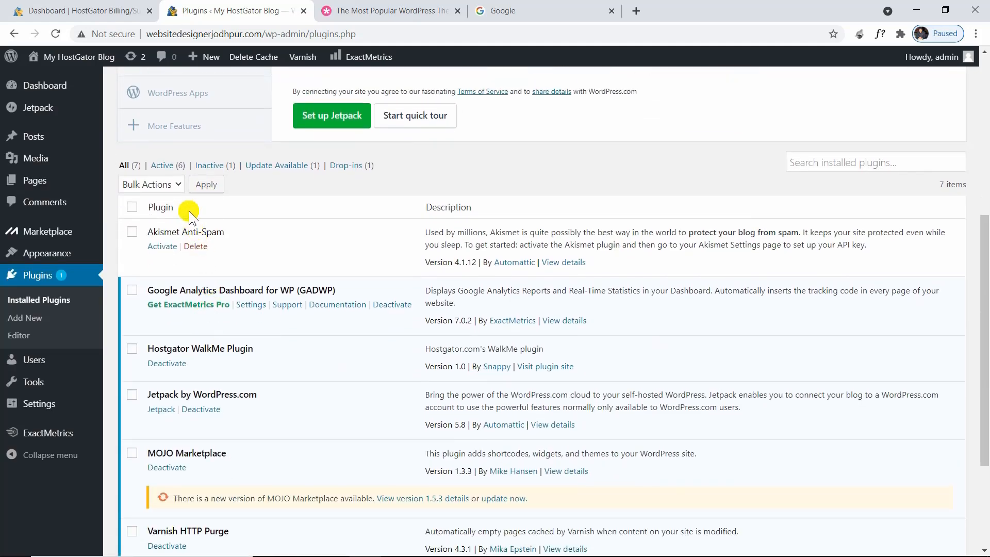
scroll(191, 256, "down", 1)
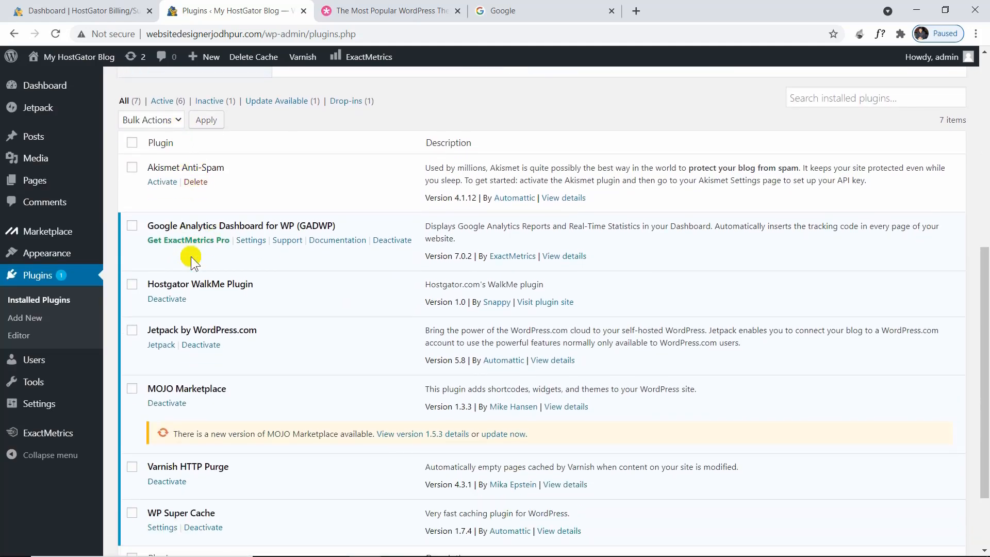
scroll(190, 256, "down", 1)
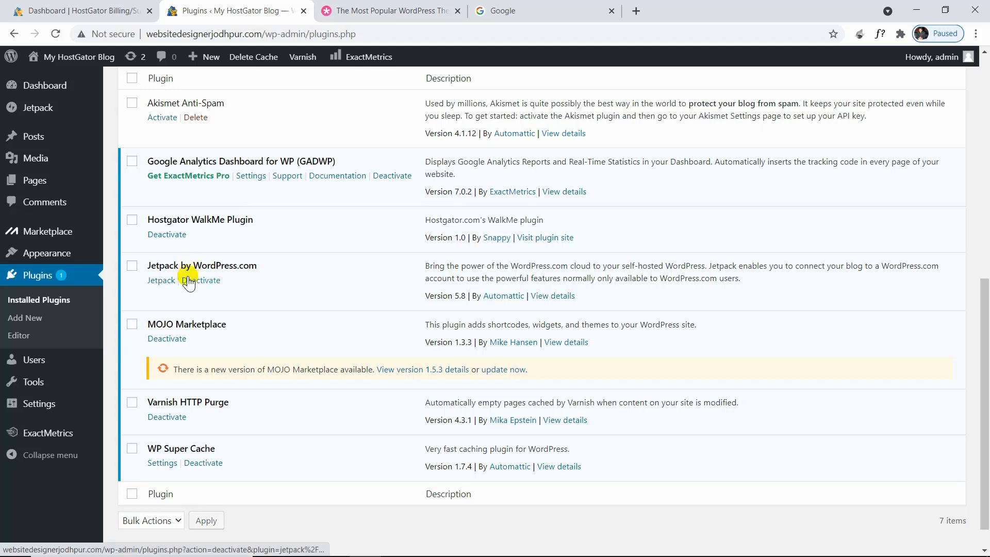
left_click(132, 449)
left_click(132, 402)
left_click(132, 323)
left_click(132, 266)
left_click(132, 161)
scroll(195, 191, "up", 3)
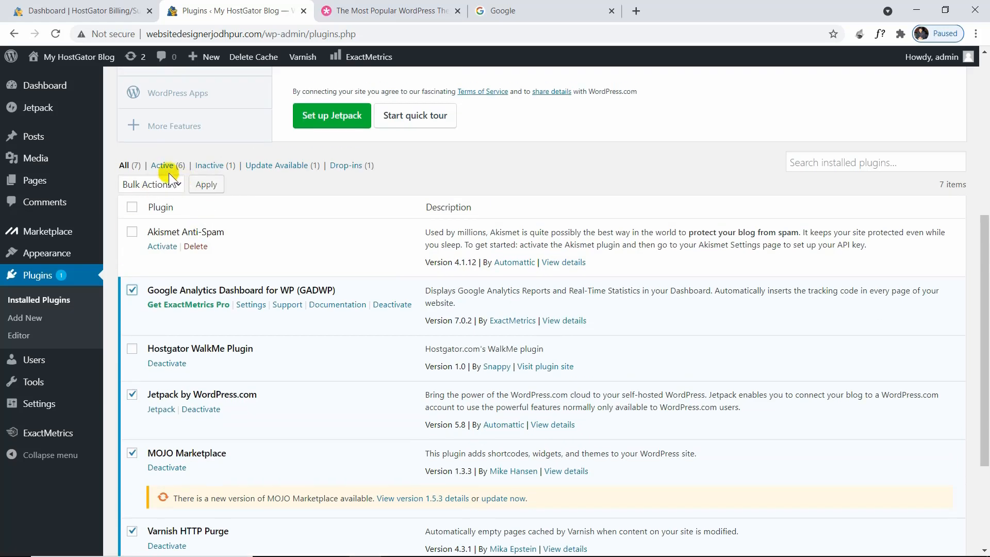
left_click(169, 183)
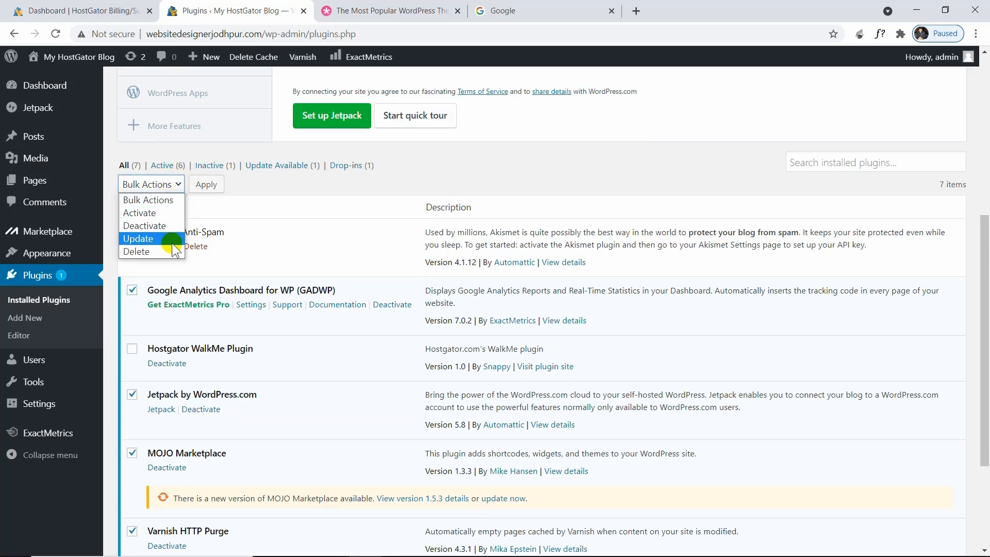
left_click(155, 225)
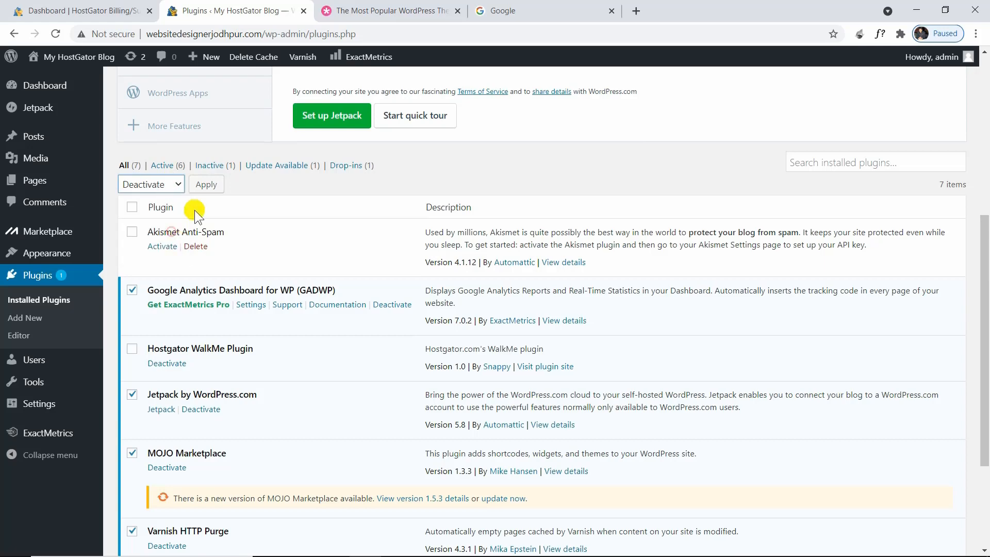
left_click(205, 184)
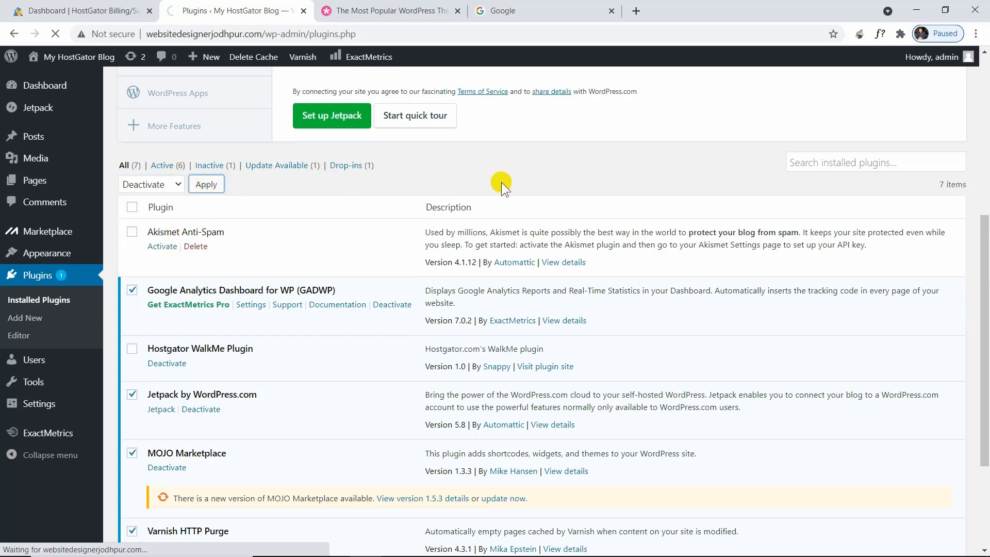
scroll(500, 181, "up", 4)
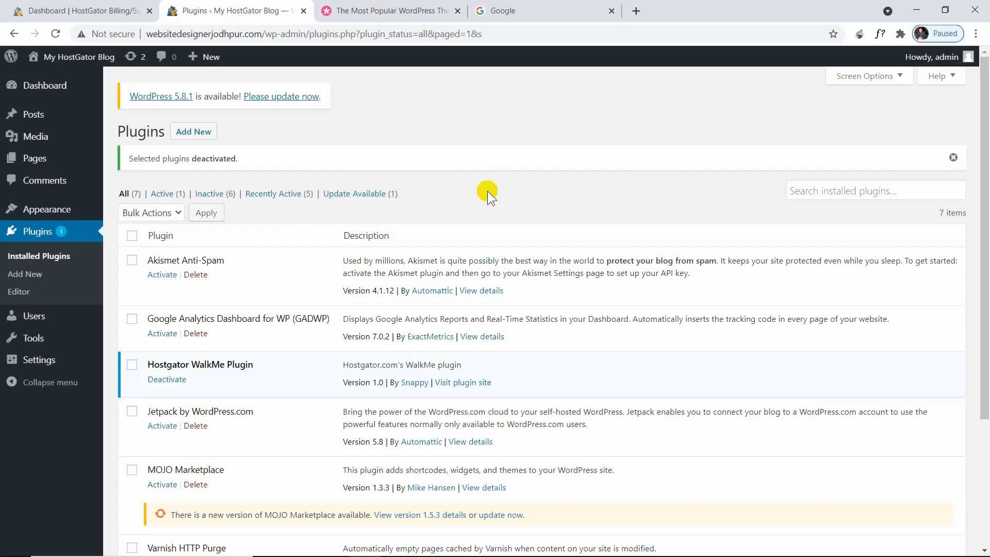
Check the site's connection security information, and view its SSL certificate status in the HostGator portal
left_click(113, 36)
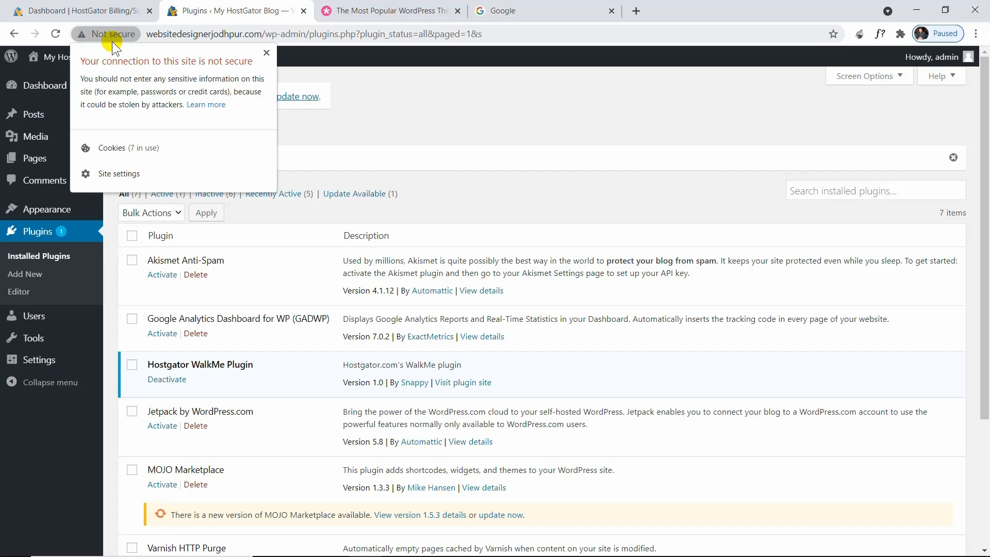
left_click(97, 10)
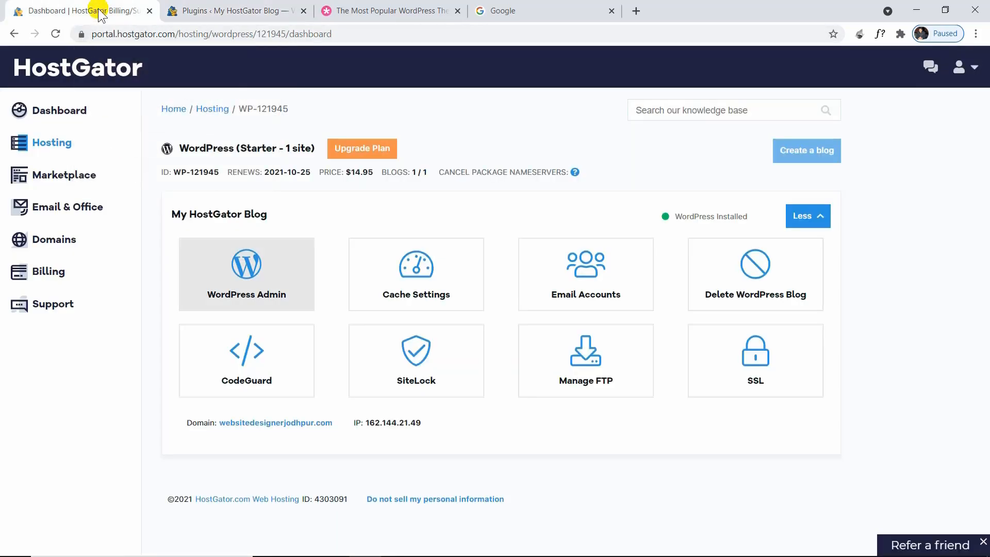
left_click(753, 351)
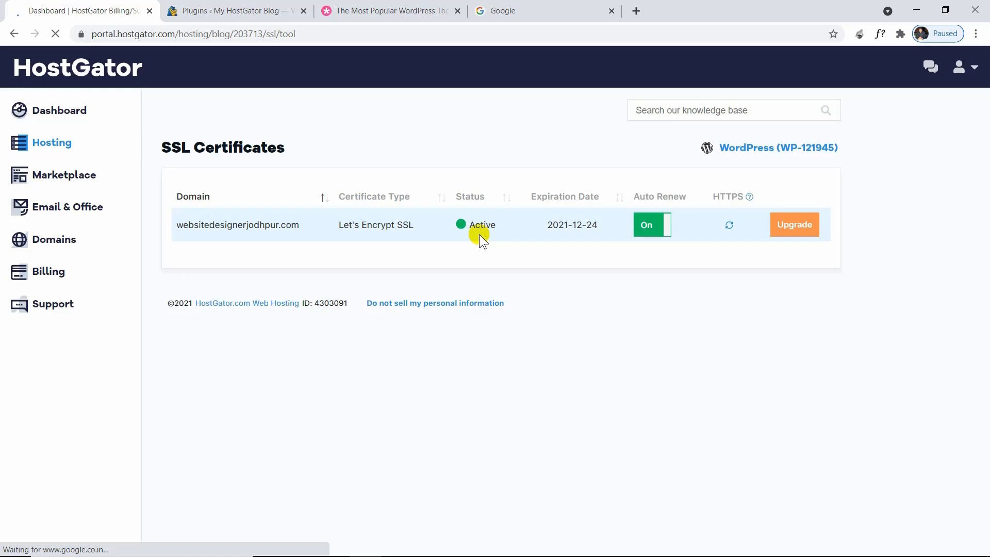
In the WordPress admin, search for new plugins with the keyword "ssl" and install Really Simple SSL
left_click(227, 10)
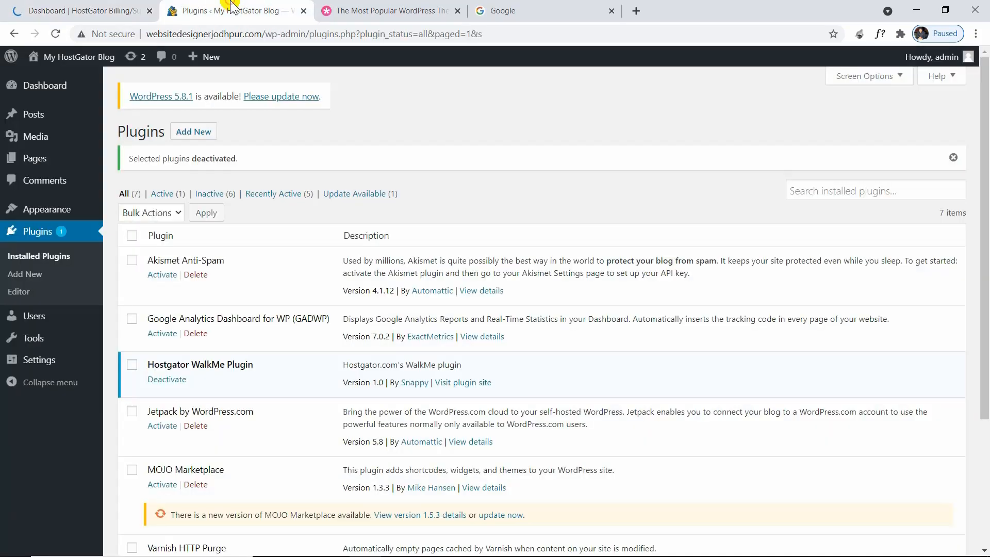
left_click(33, 275)
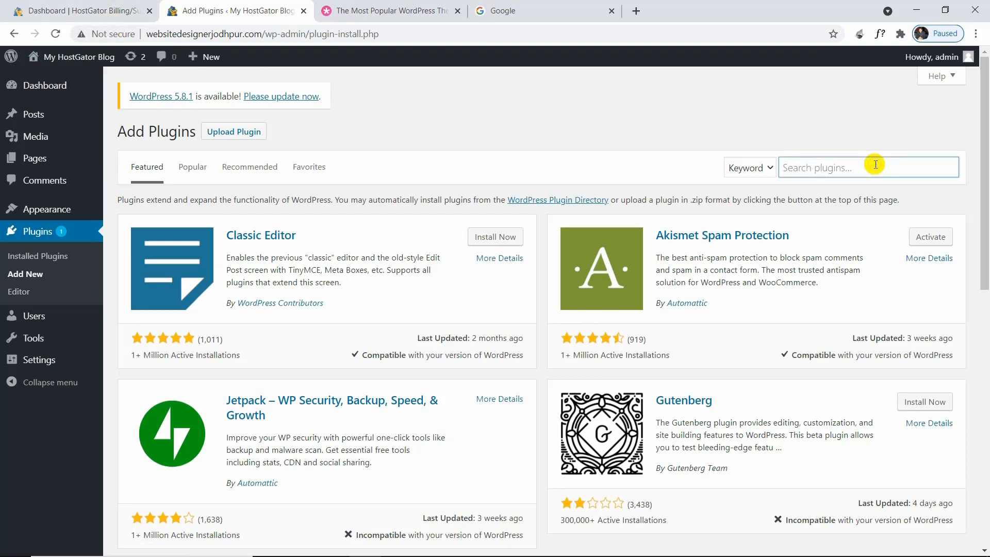
type("ssl")
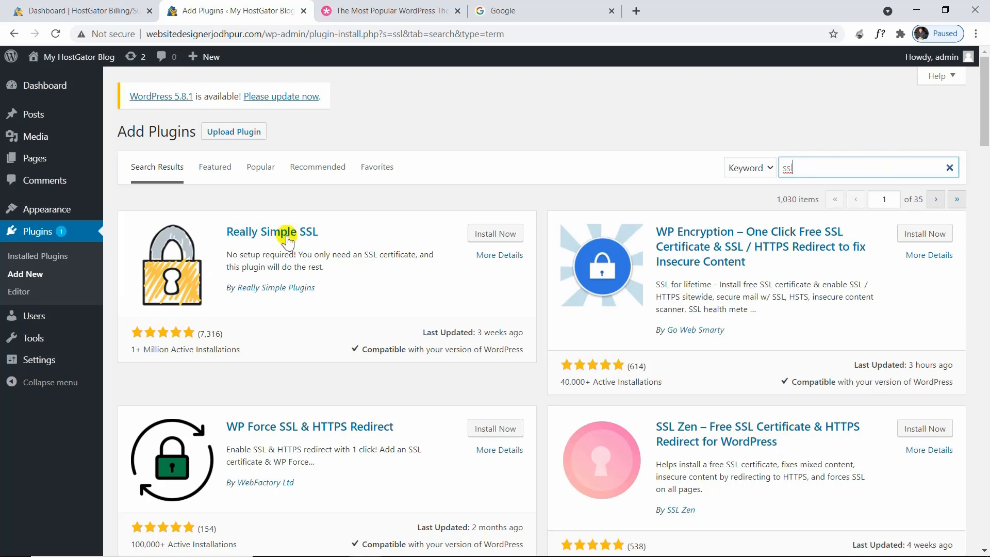
left_click(505, 233)
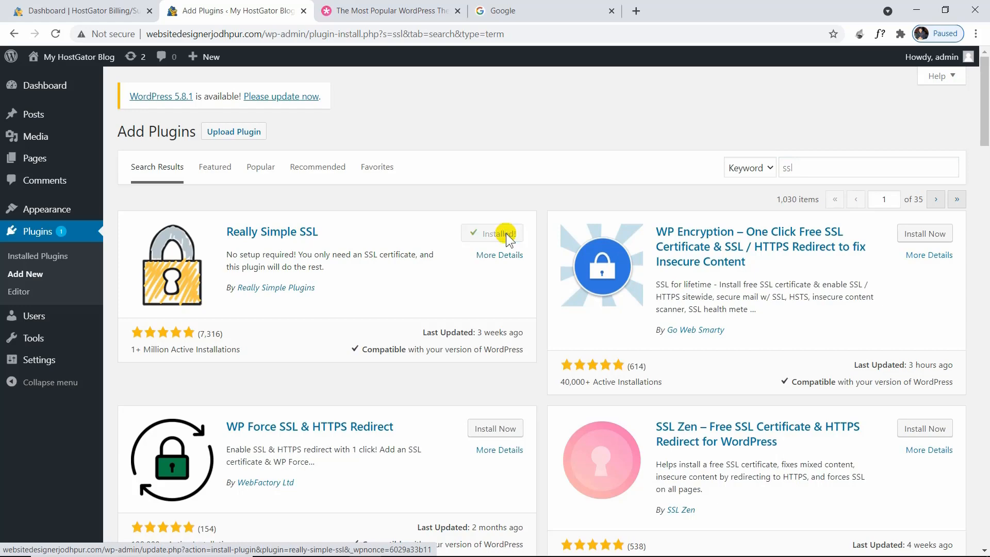
Activate the Really Simple SSL plugin and turn on SSL for the site, checking the login page's connection security
left_click(503, 235)
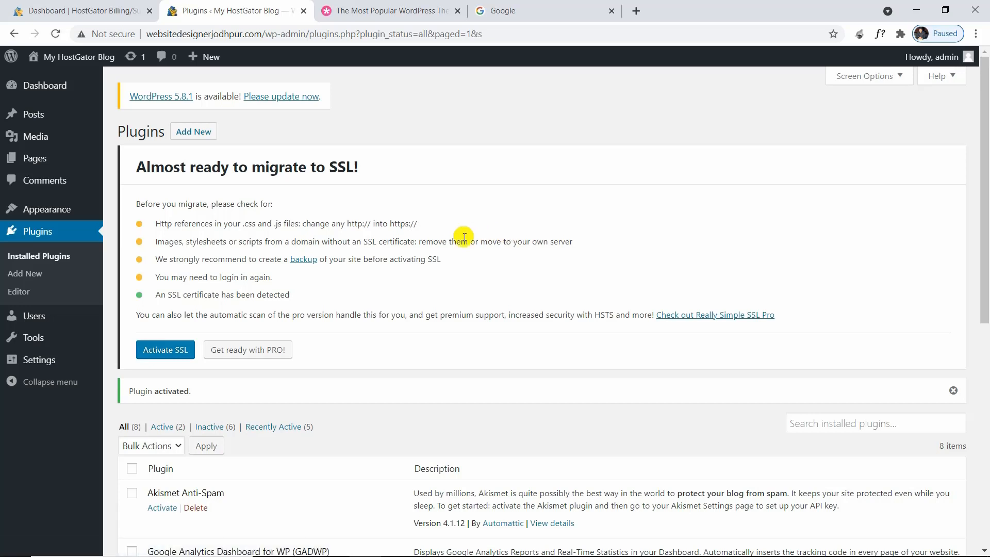
left_click(166, 351)
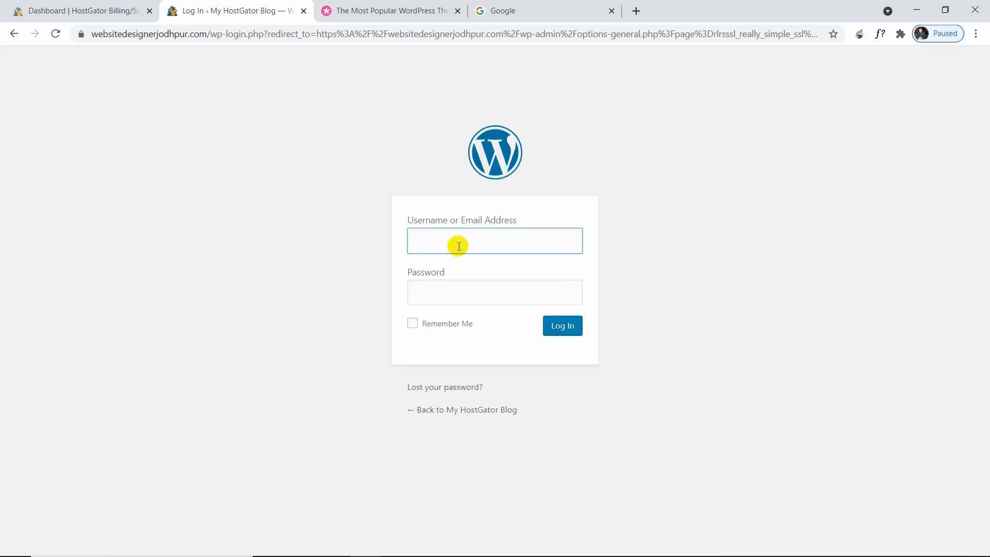
left_click(88, 36)
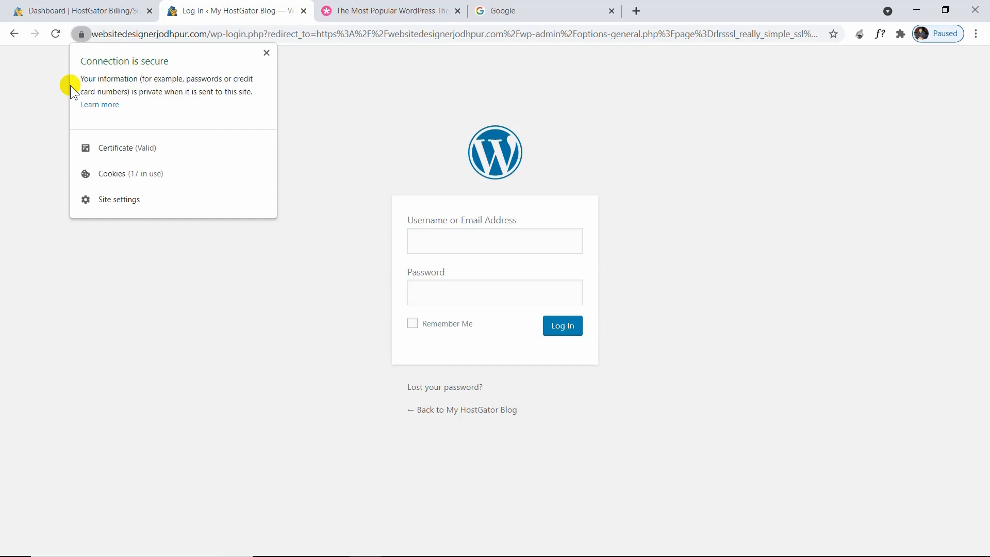
left_click(53, 90)
Reopen the WordPress admin from the HostGator portal and check the dashboard's connection security information
left_click(78, 12)
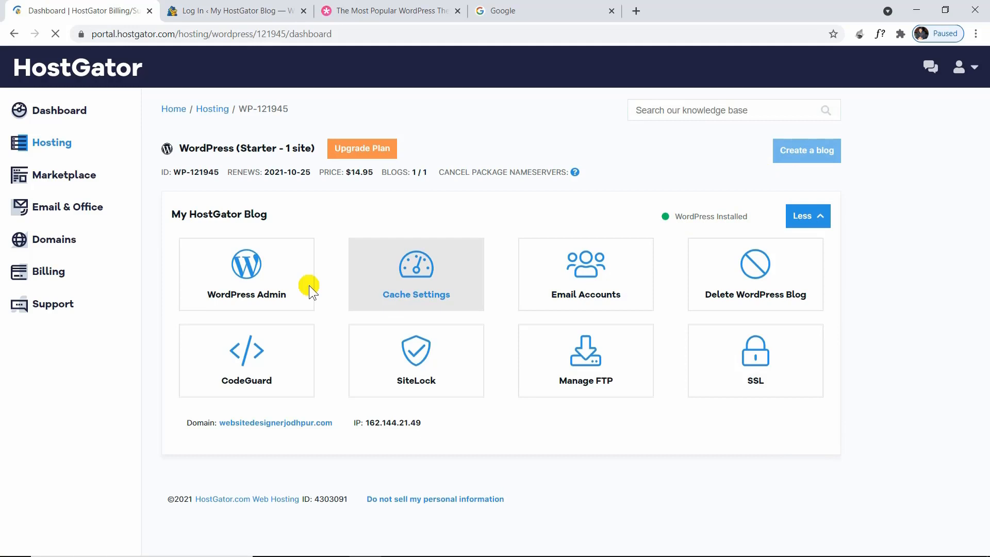
left_click(291, 280)
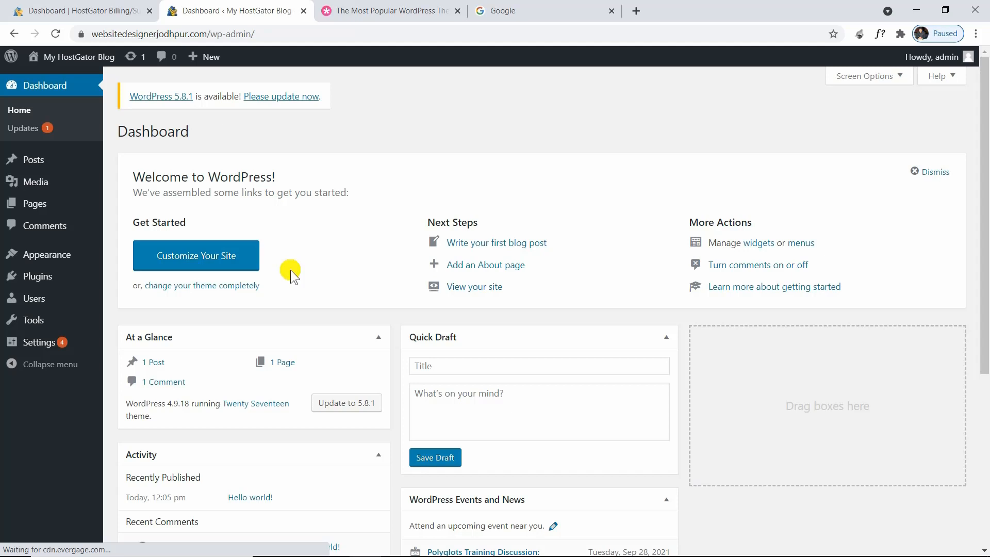
left_click(80, 37)
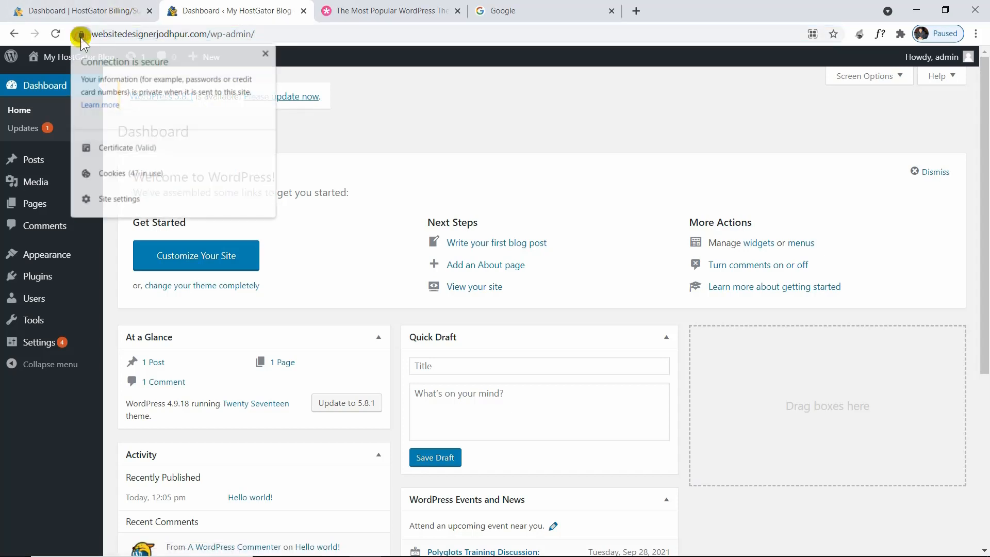
left_click(471, 141)
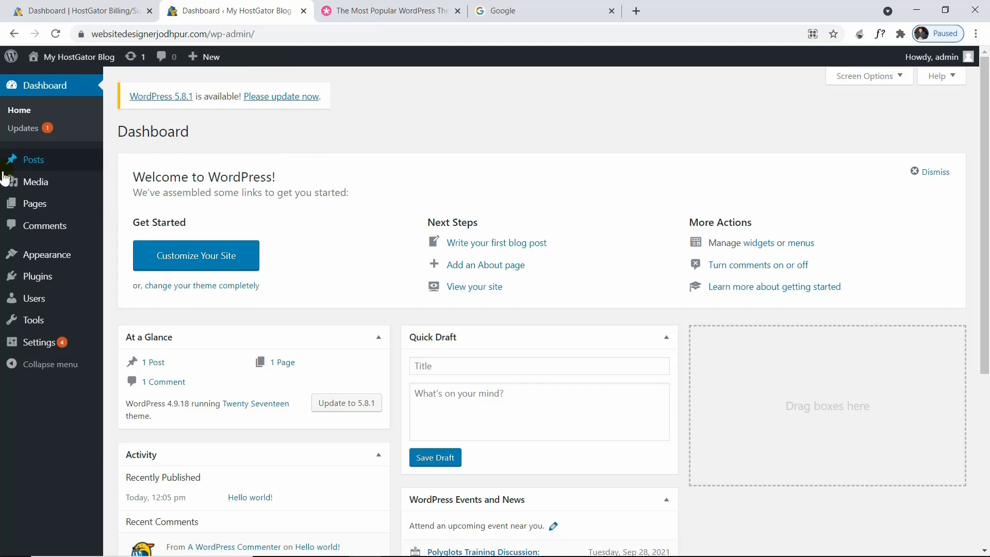
mouse_move(64, 253)
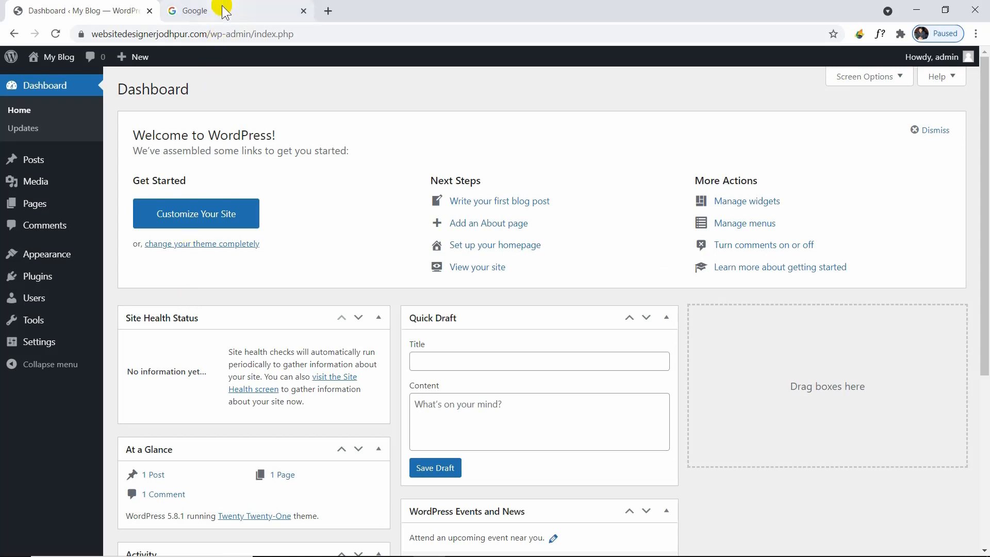
Search Google for "elementor" and open the Elementor.com website
left_click(221, 8)
type("eleme")
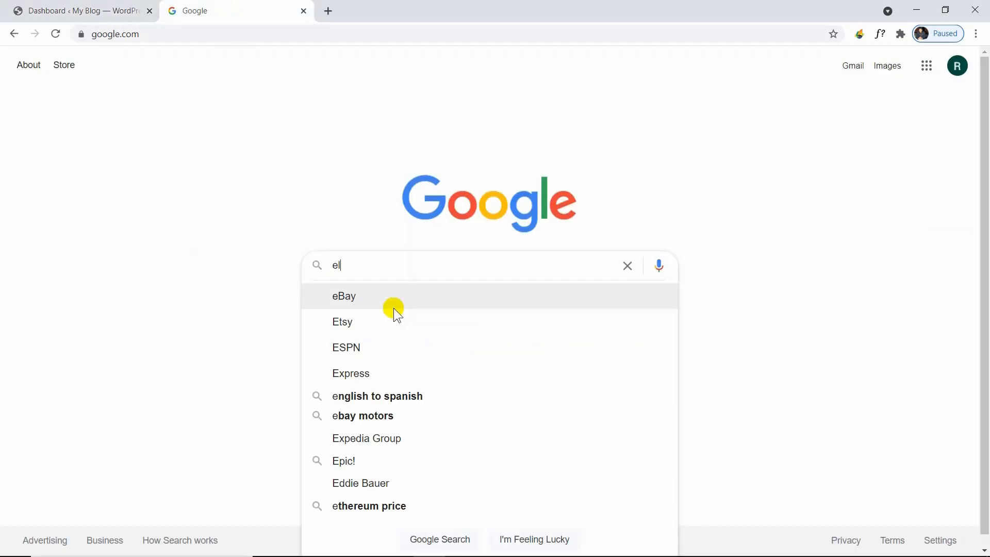
type("ntor")
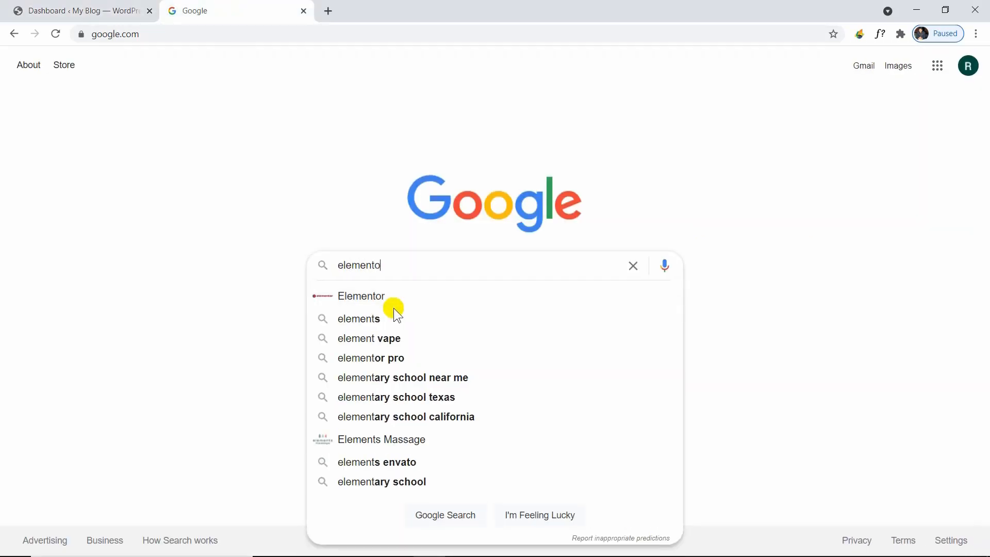
key("Return")
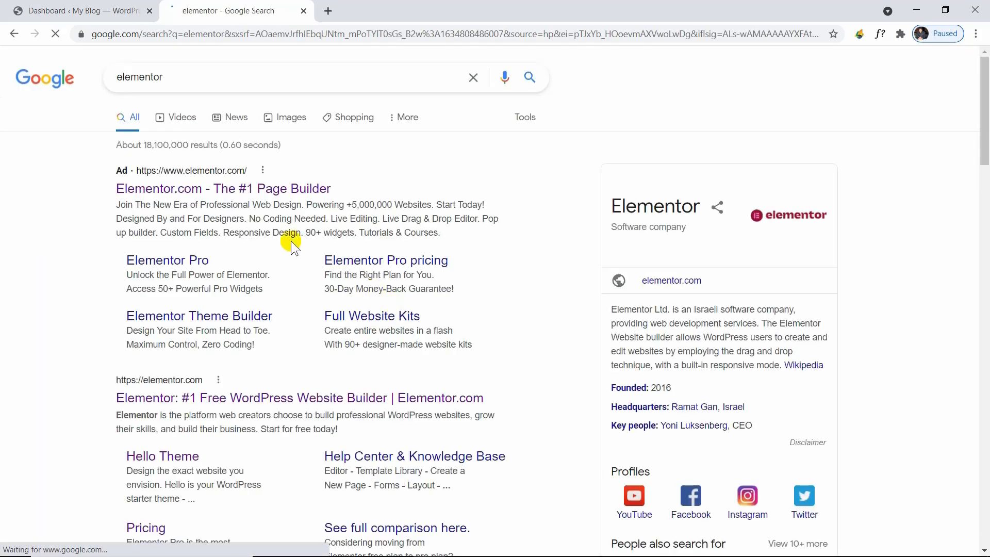
left_click(191, 195)
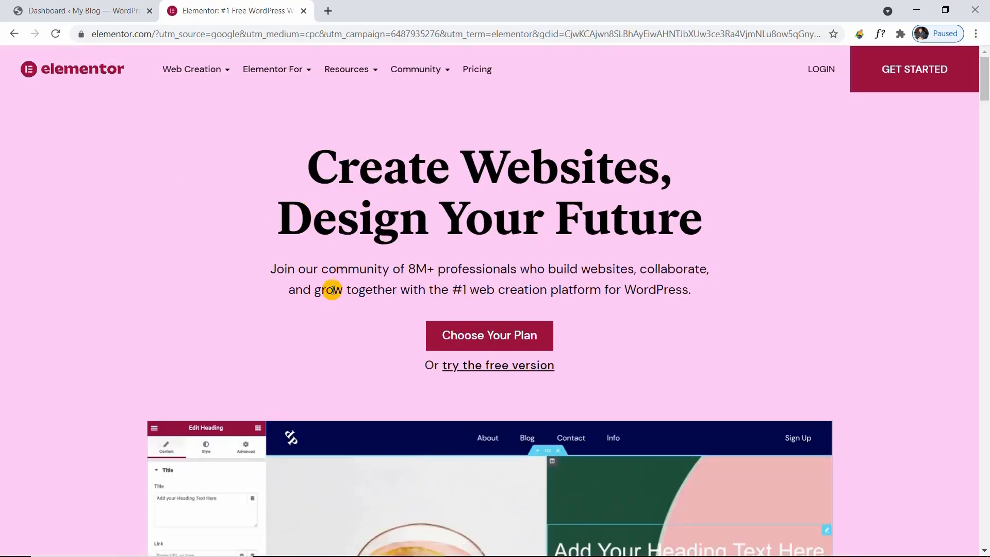
Examine the Elementor homepage for its editor features, widgets, website categories and WordPress benefits
scroll(326, 288, "down", 1)
scroll(326, 289, "down", 2)
scroll(326, 289, "up", 4)
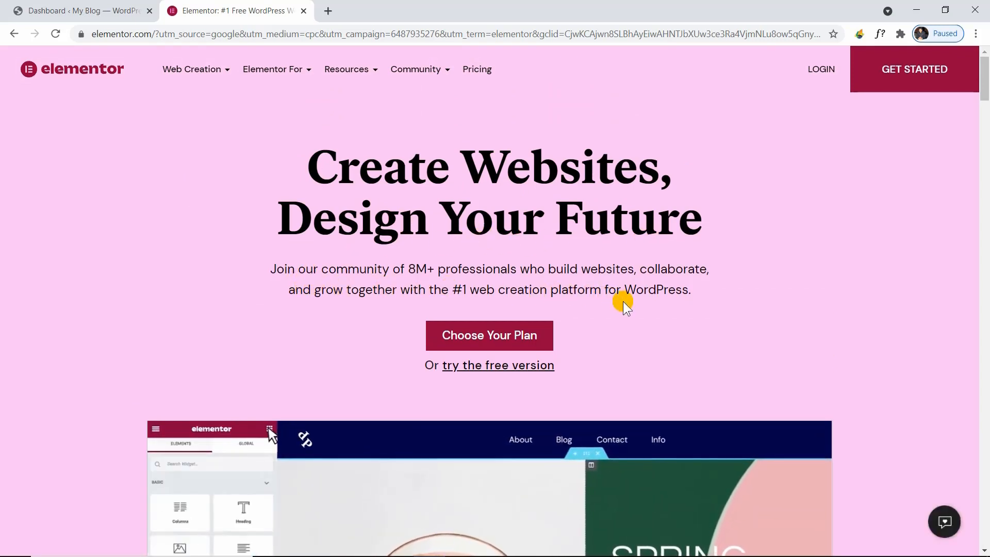
scroll(623, 301, "down", 5)
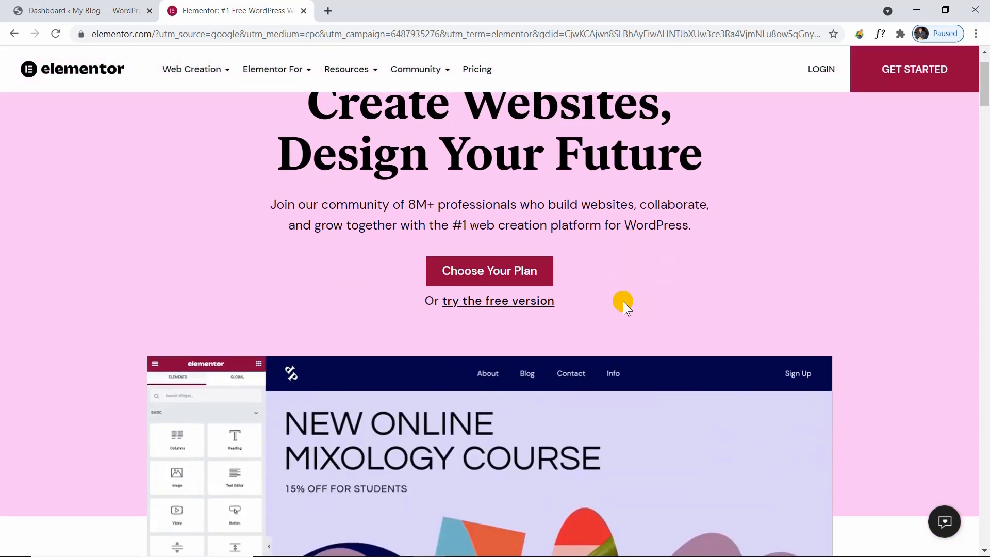
scroll(623, 302, "up", 1)
scroll(622, 301, "down", 1)
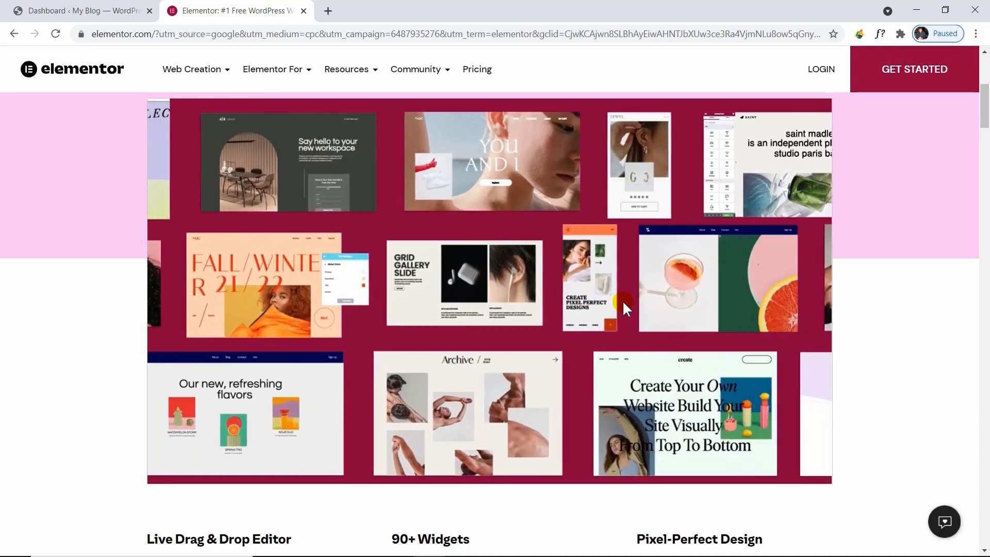
scroll(622, 301, "down", 5)
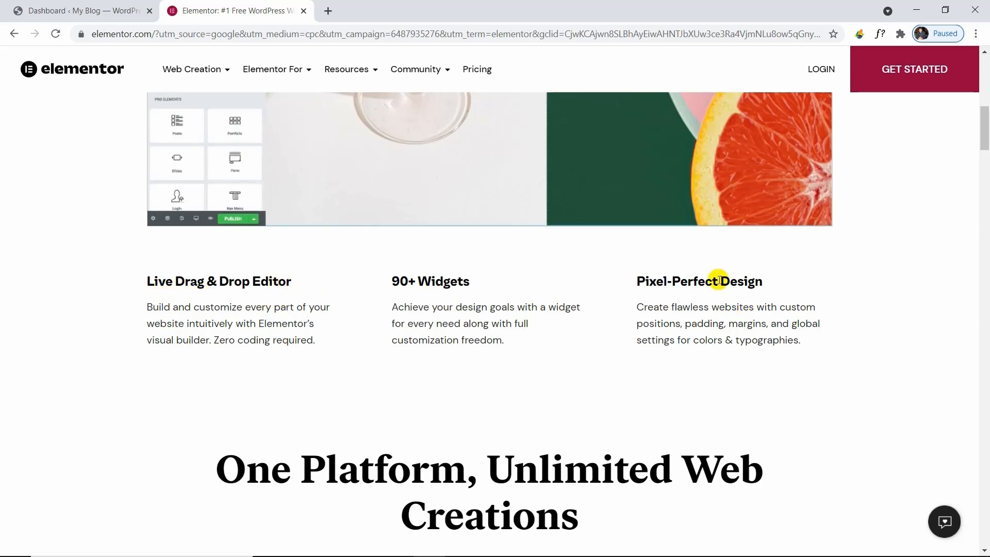
scroll(719, 280, "down", 3)
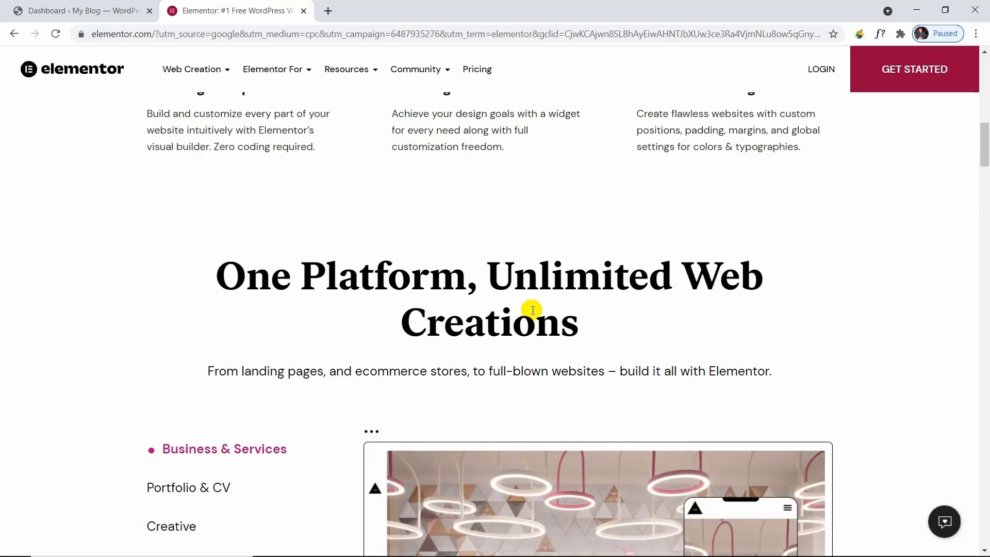
scroll(533, 310, "down", 2)
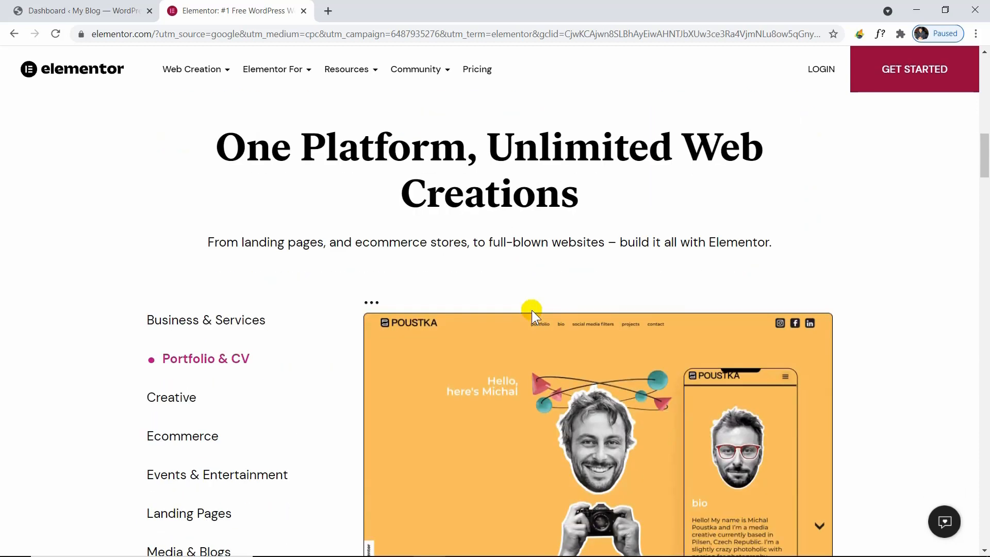
scroll(531, 310, "down", 2)
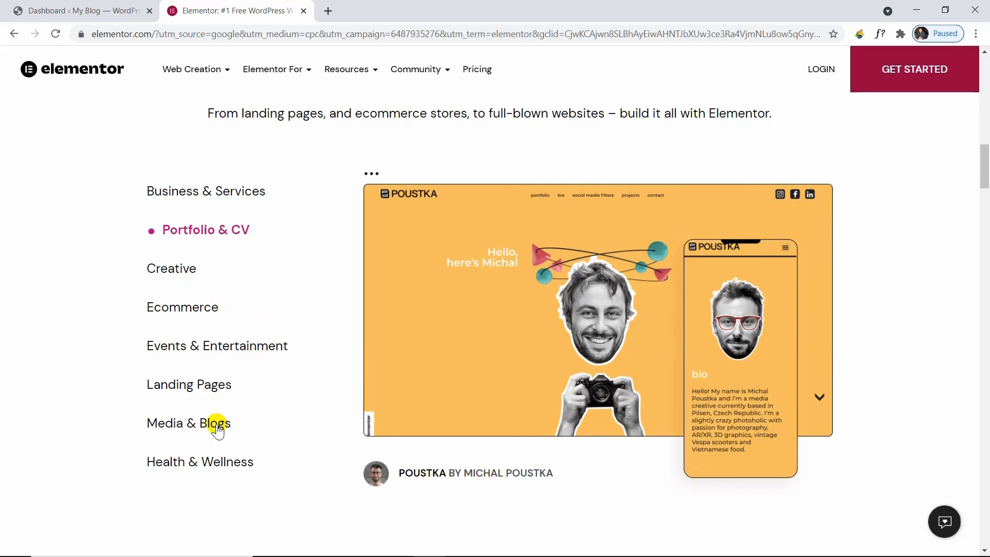
scroll(216, 427, "down", 7)
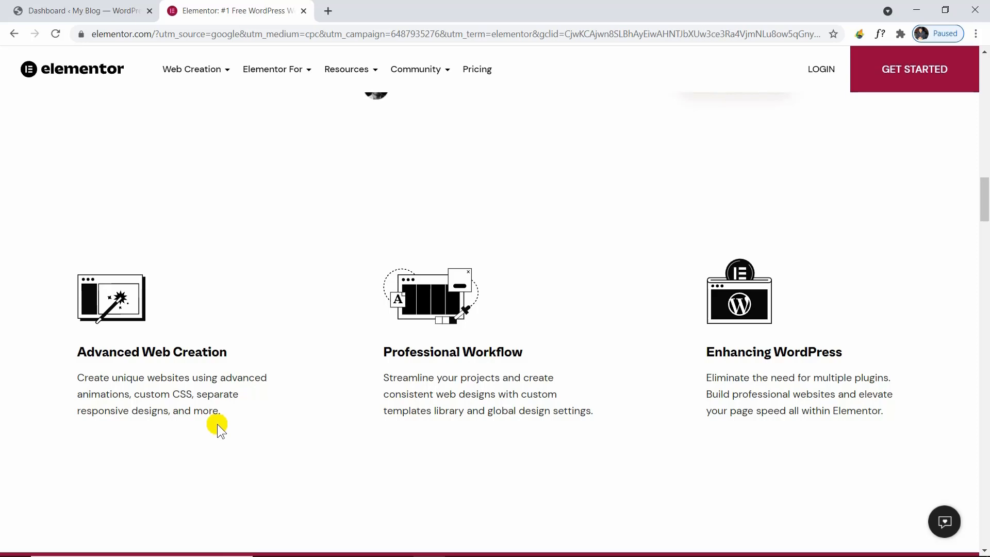
scroll(218, 424, "down", 1)
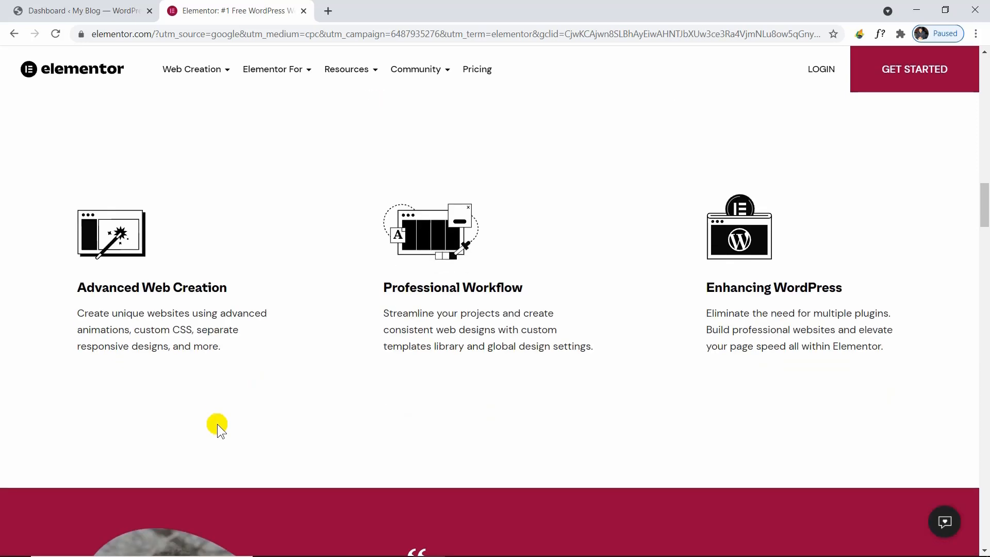
scroll(217, 424, "up", 4)
scroll(218, 424, "up", 10)
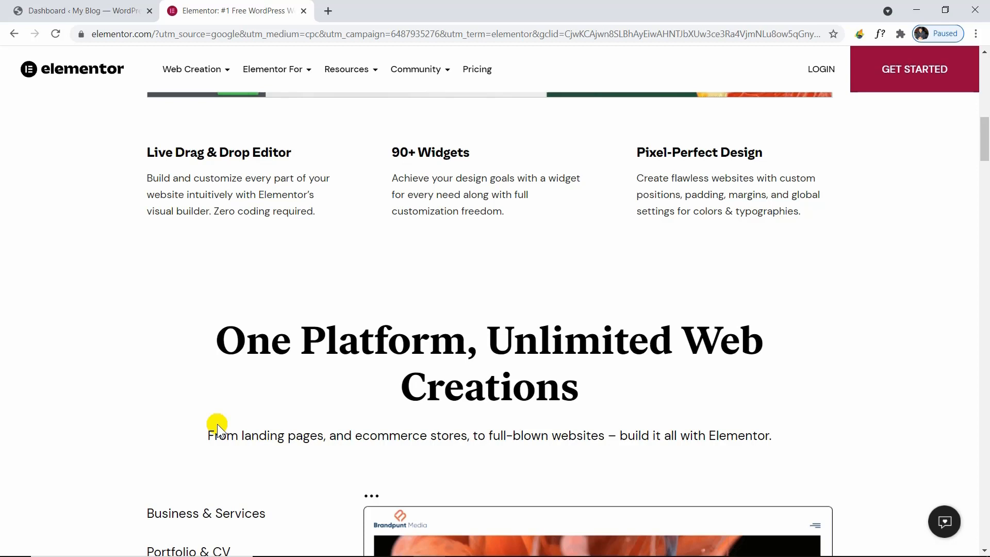
In the WordPress admin, search for new plugins with the keyword "elementor", and install and activate Elementor Website Builder
left_click(7, 8)
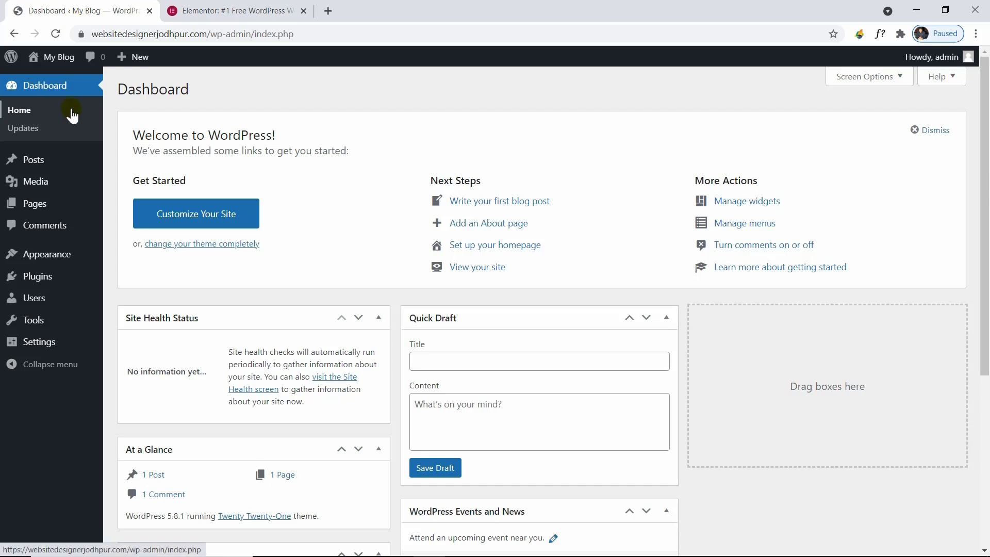
mouse_move(85, 301)
mouse_move(80, 283)
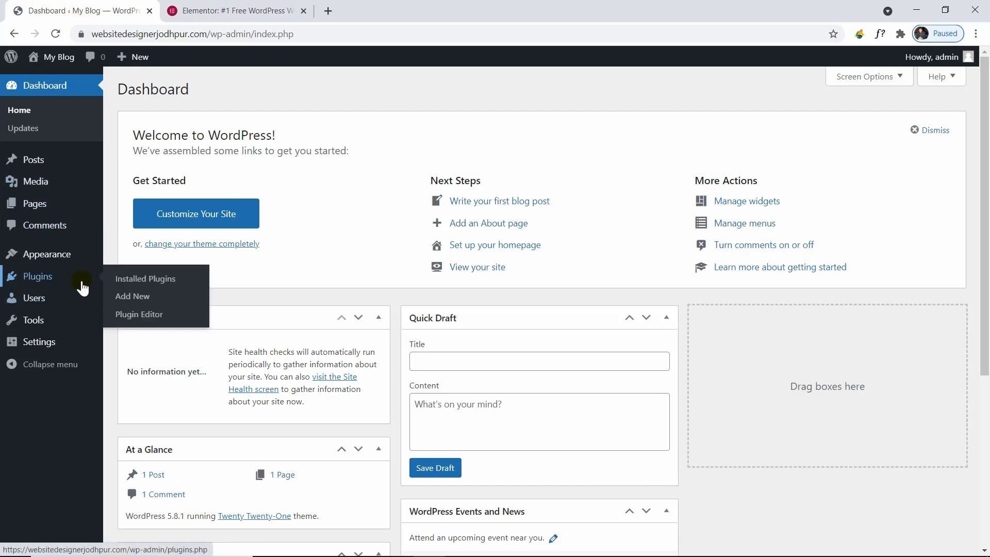
left_click(157, 304)
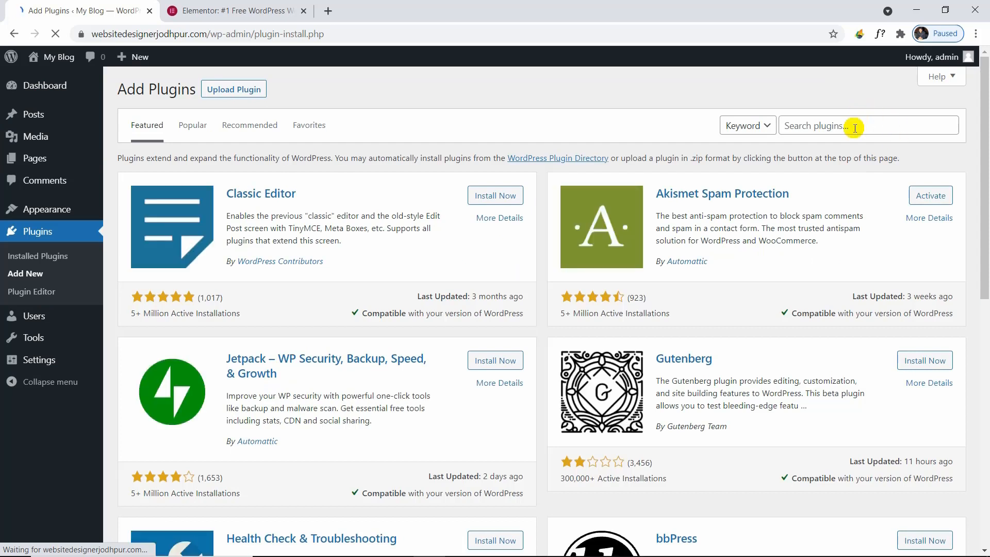
left_click(855, 128)
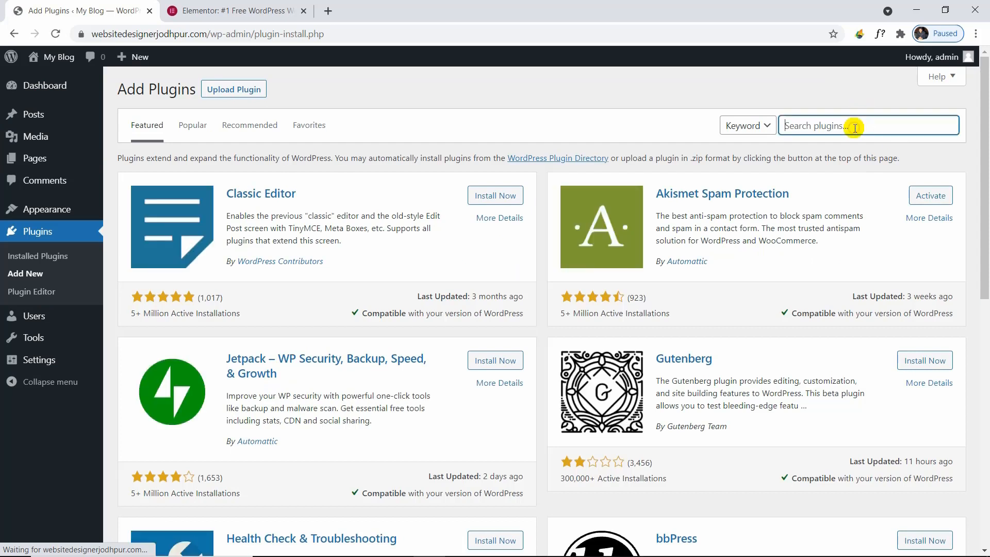
type("ele")
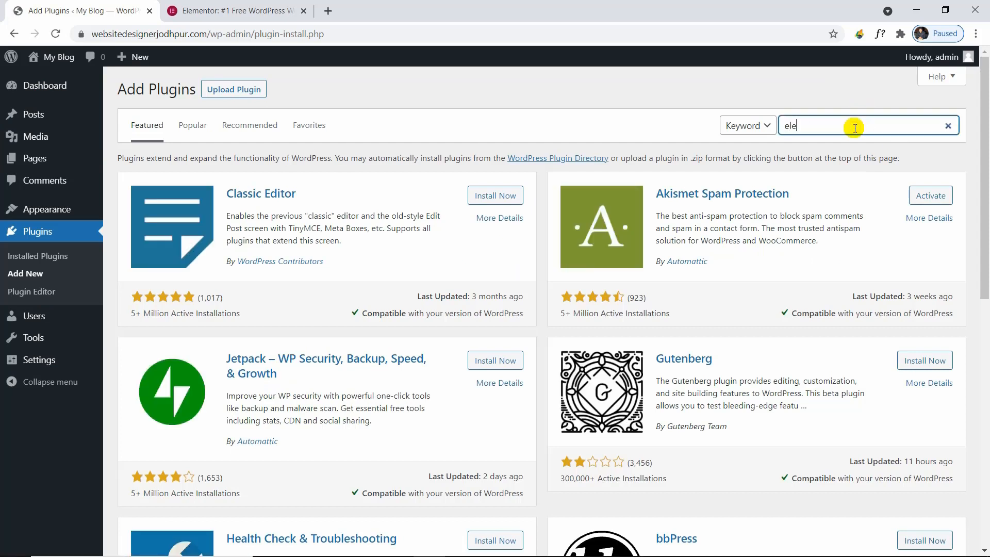
type("mentor")
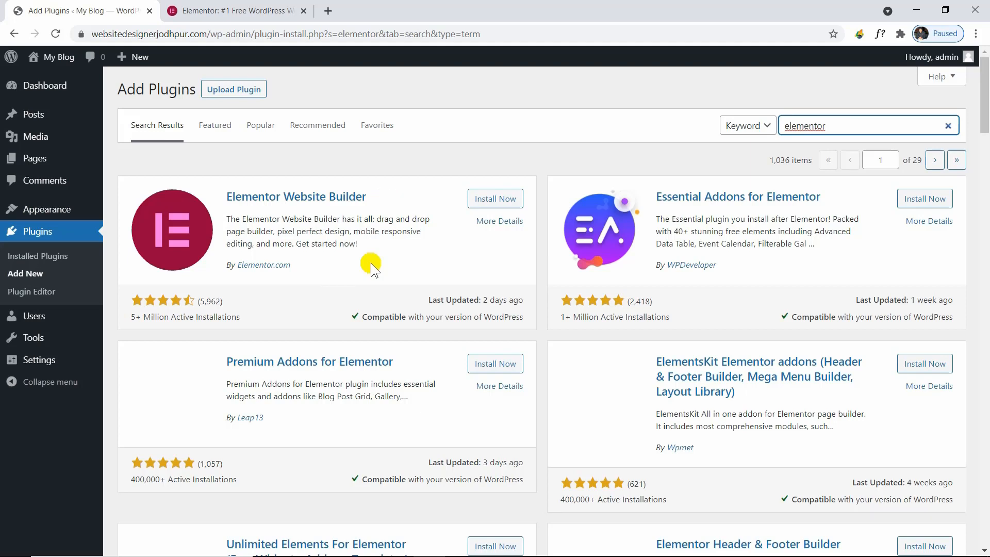
left_click(495, 198)
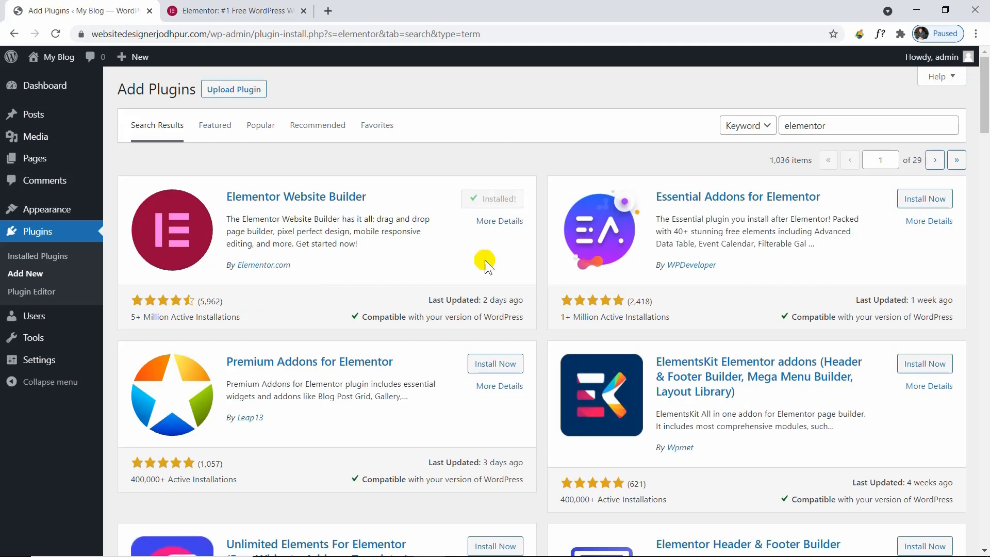
left_click(503, 200)
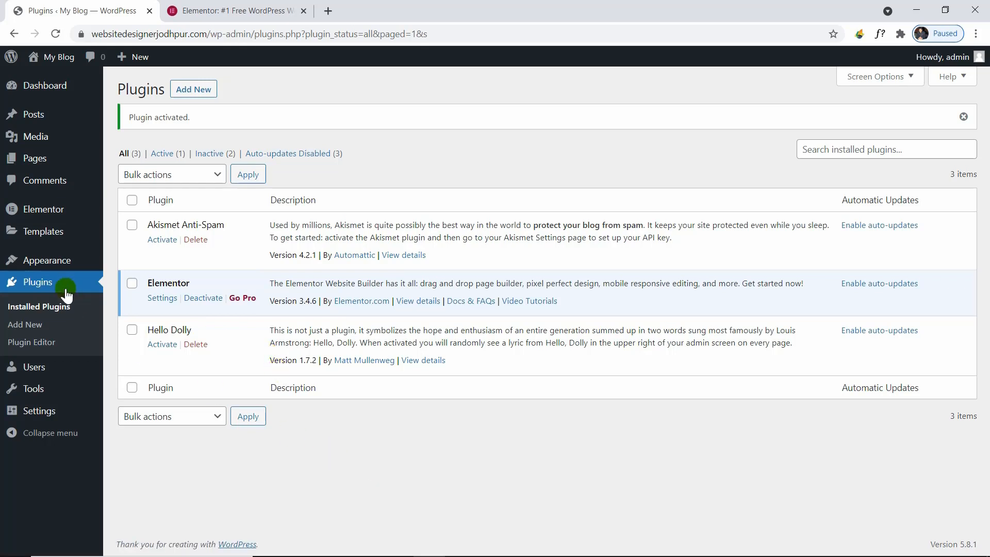
Open the screen for adding new WordPress themes, search for "hello" and look through the matching themes
mouse_move(66, 268)
left_click(129, 264)
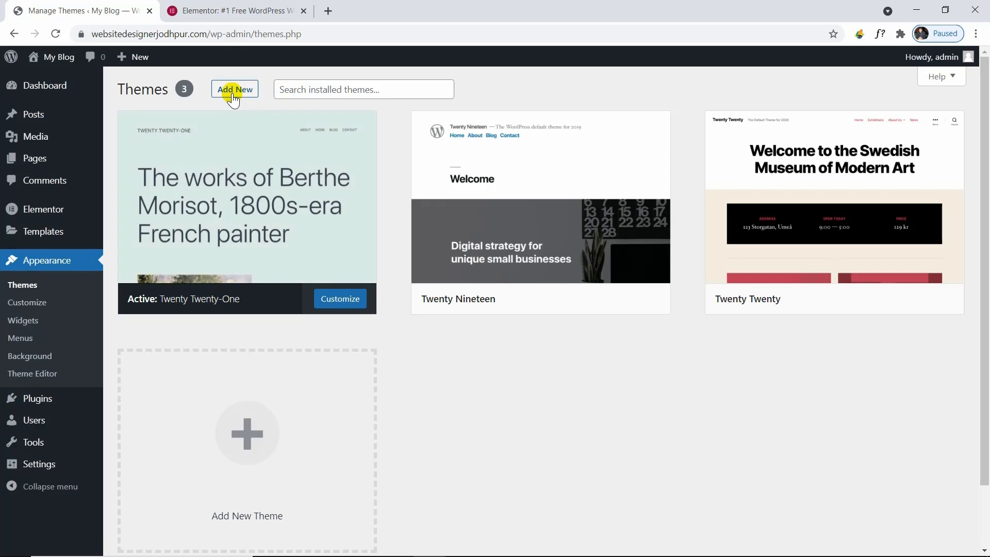
left_click(233, 96)
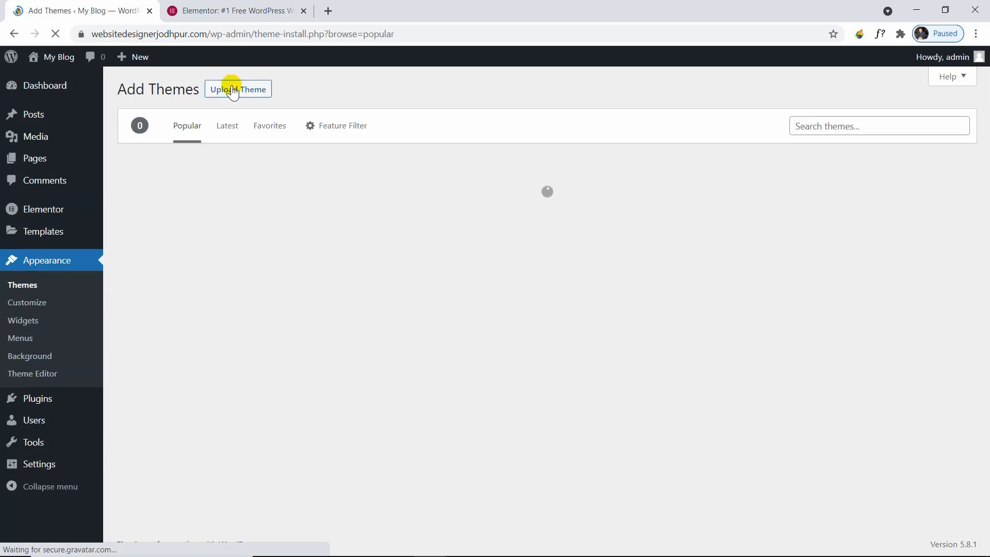
left_click(810, 125)
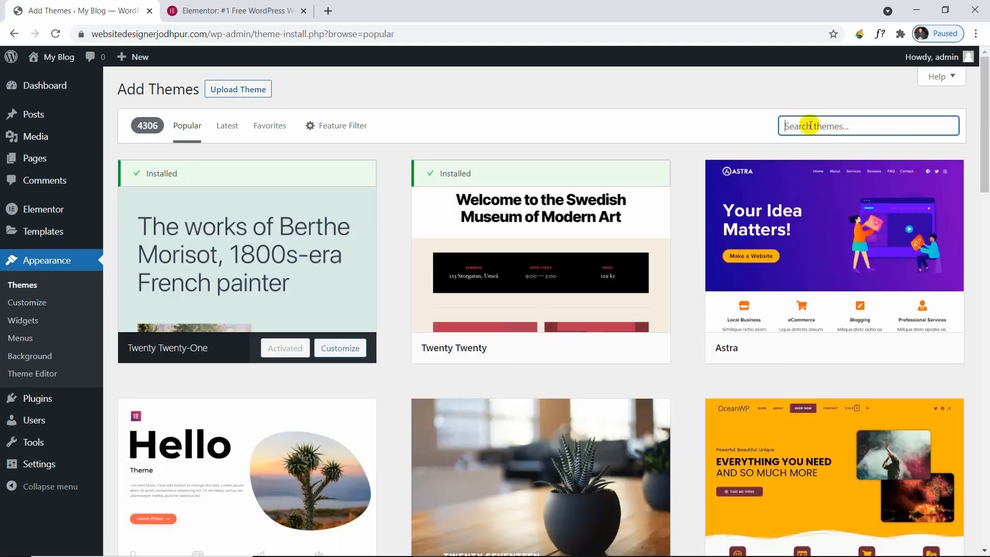
type("hello")
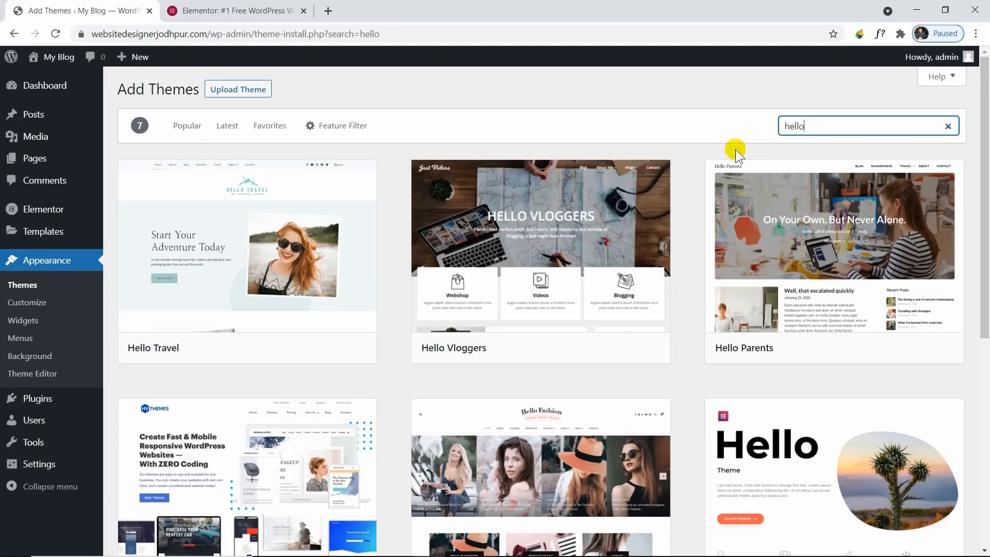
scroll(695, 343, "down", 2)
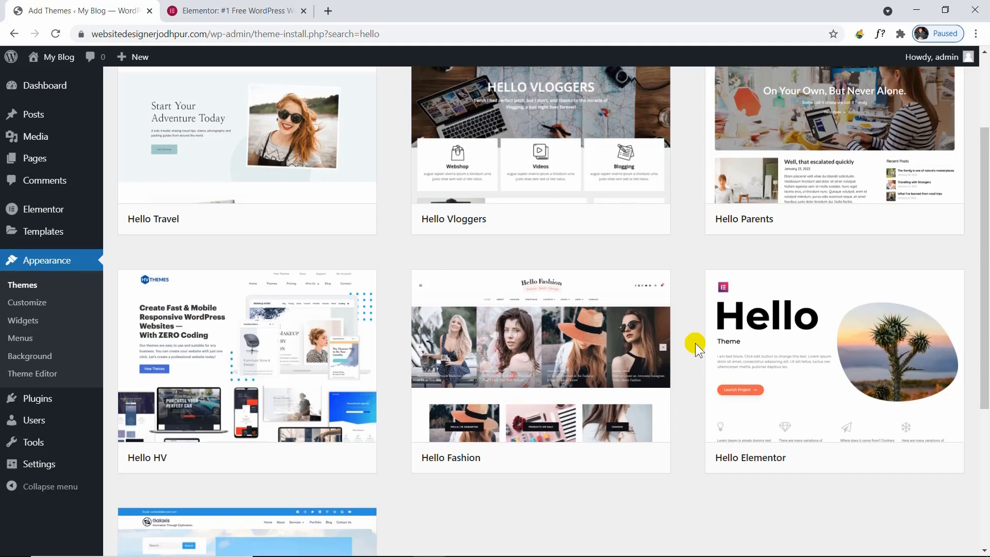
scroll(695, 343, "up", 3)
Search the theme directory for "astra" and look at the Astra theme
double_click(816, 133)
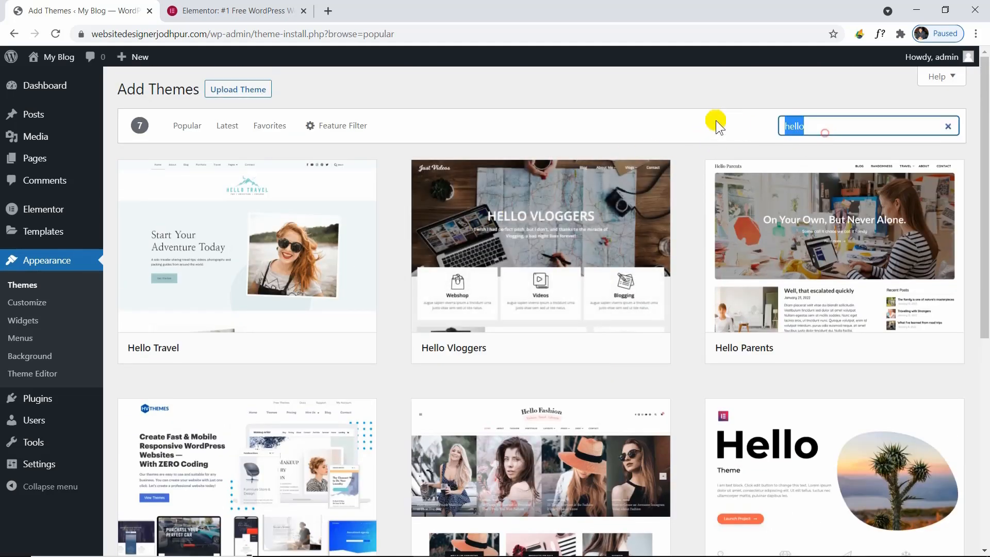
type("astra")
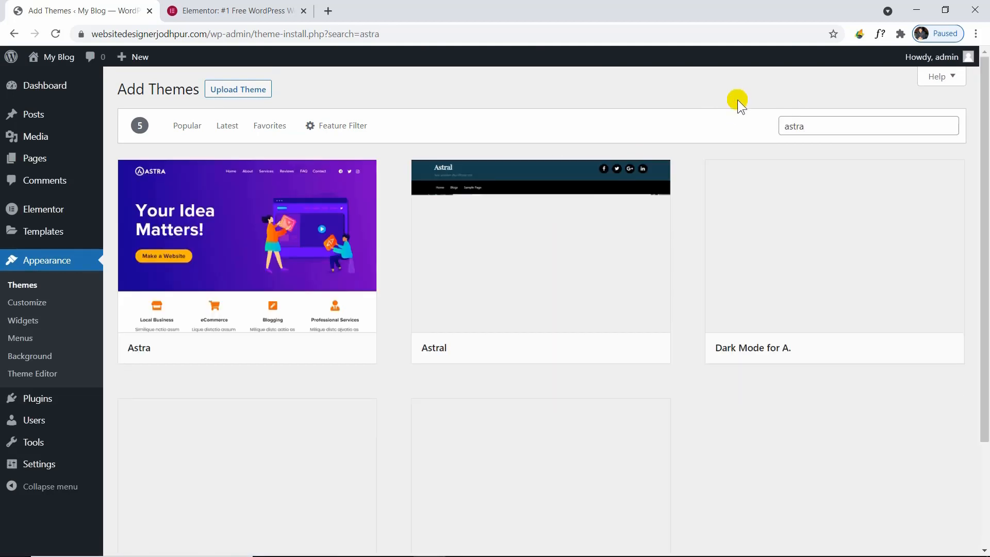
left_click(344, 233)
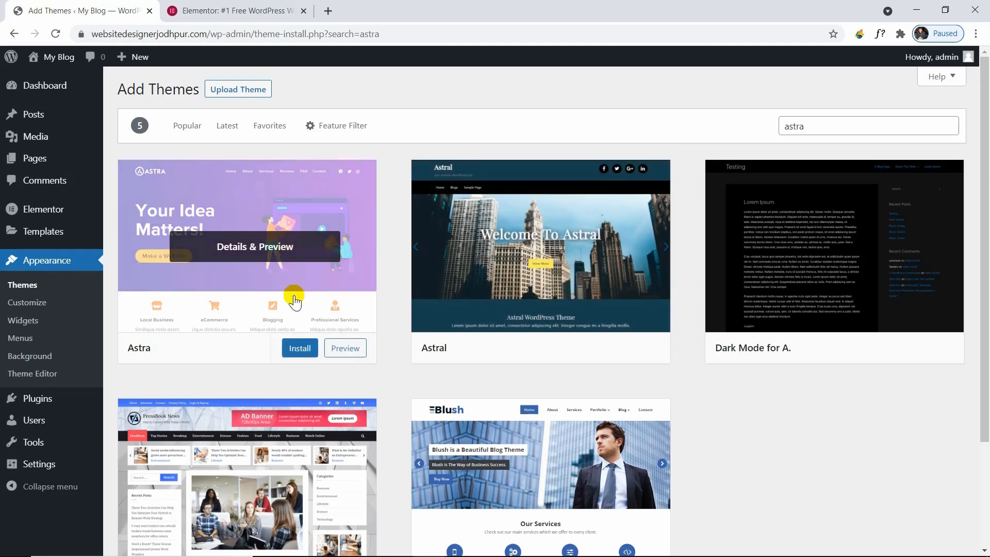
Search the theme directory for "hello" again, and install and activate the Hello Elementor theme
double_click(820, 129)
type("hello")
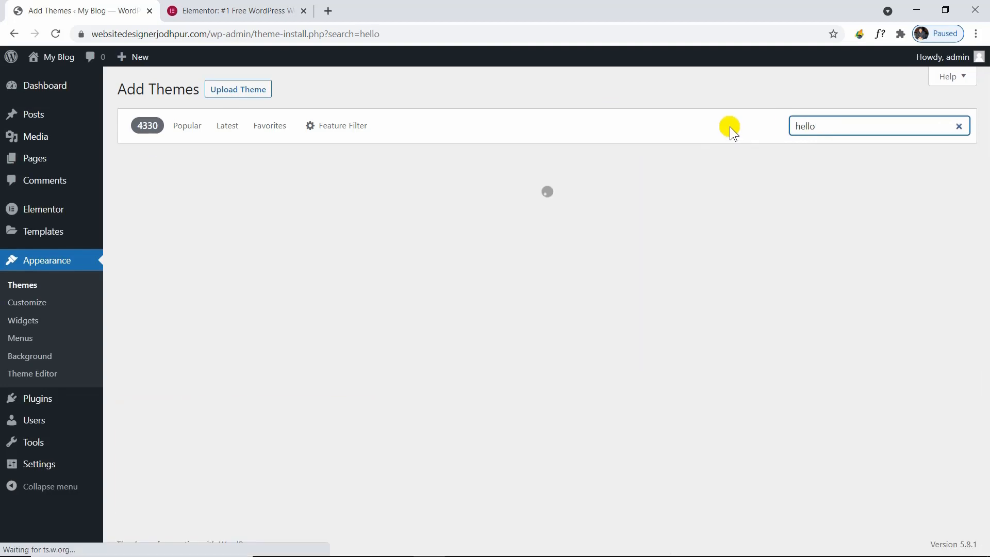
scroll(747, 288, "down", 2)
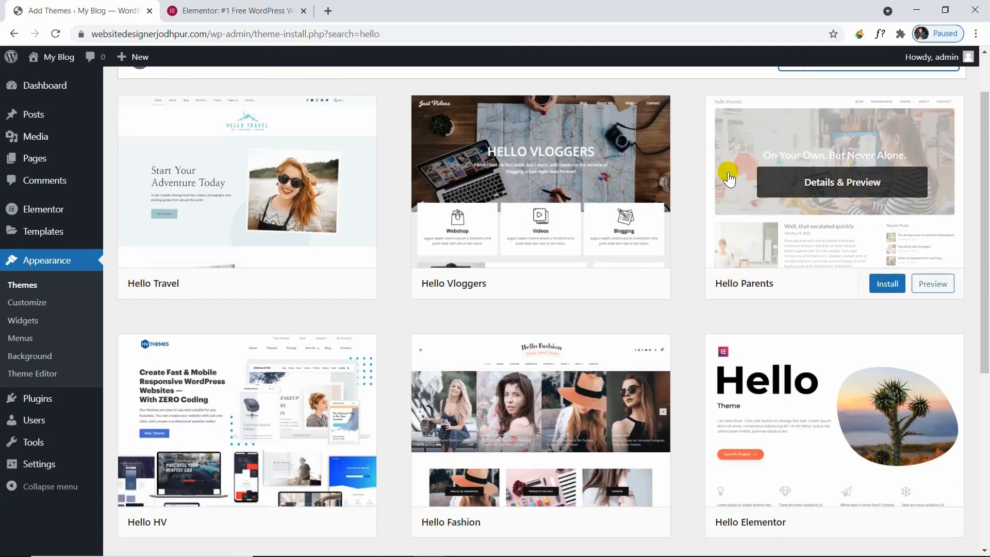
left_click(747, 297)
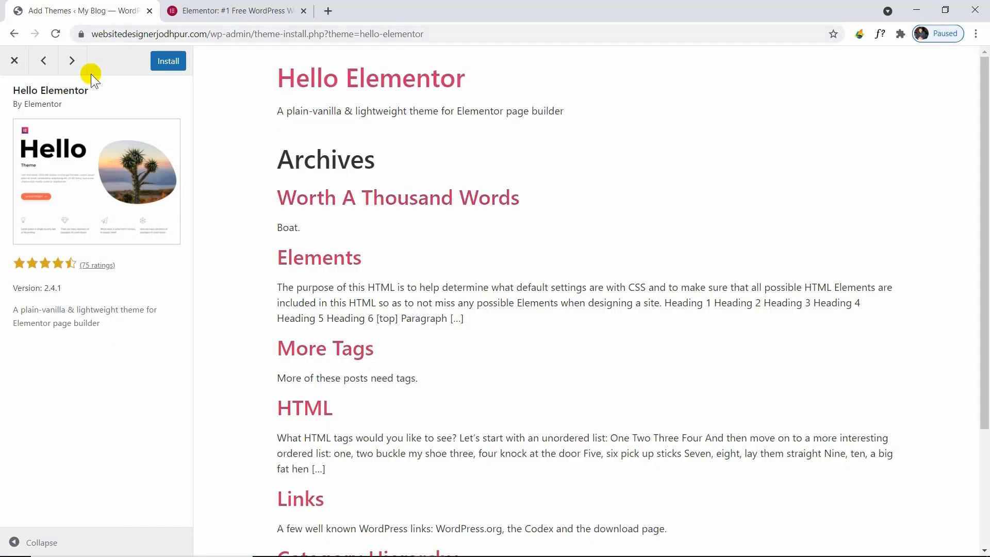
left_click(173, 66)
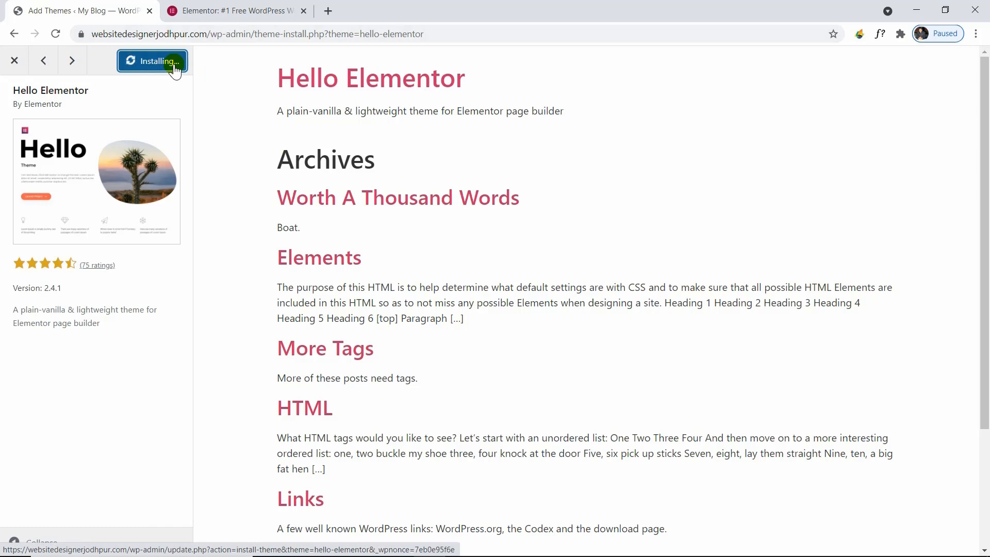
left_click(174, 64)
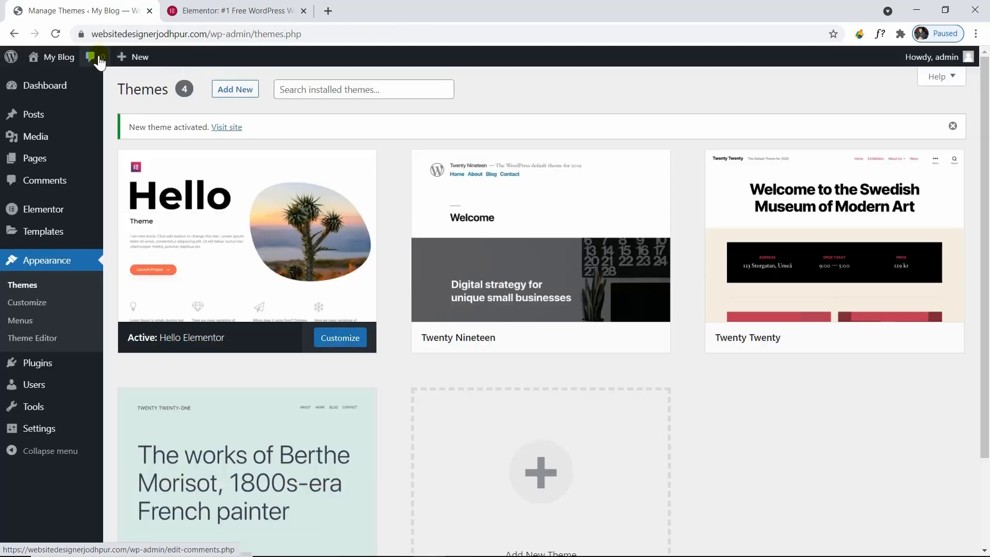
View the live My Blog site in a new browser tab and close the Elementor website's tab
mouse_move(64, 60)
right_click(56, 80)
left_click(90, 88)
left_click(232, 8)
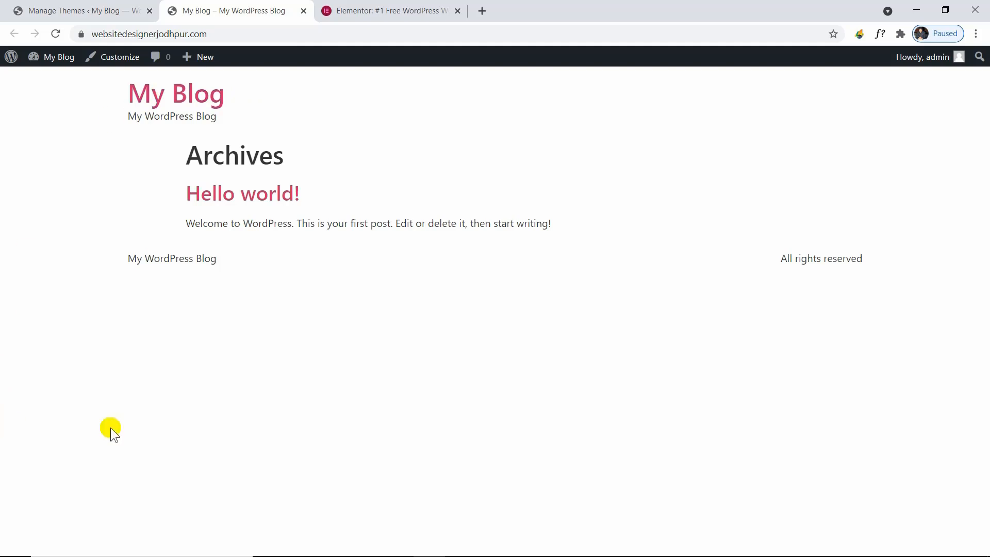
left_click(457, 11)
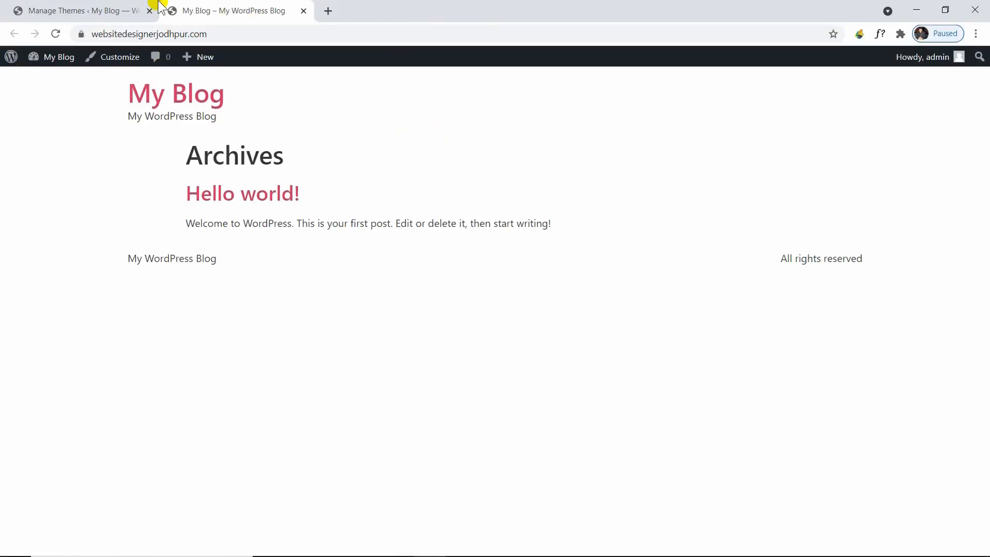
Return to the WordPress admin and examine Elementor's General, Style, Integrations, Advanced and Experiments settings
left_click(78, 6)
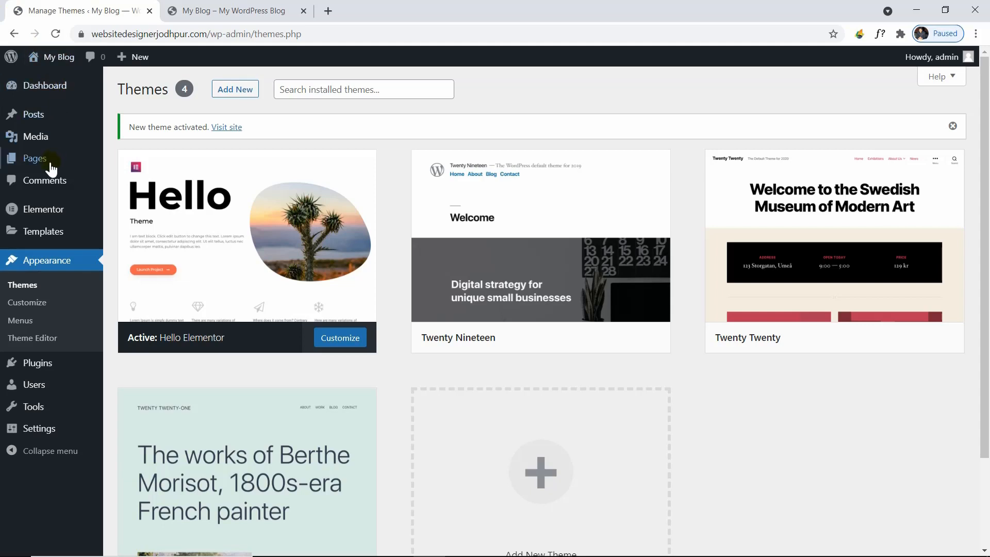
mouse_move(66, 217)
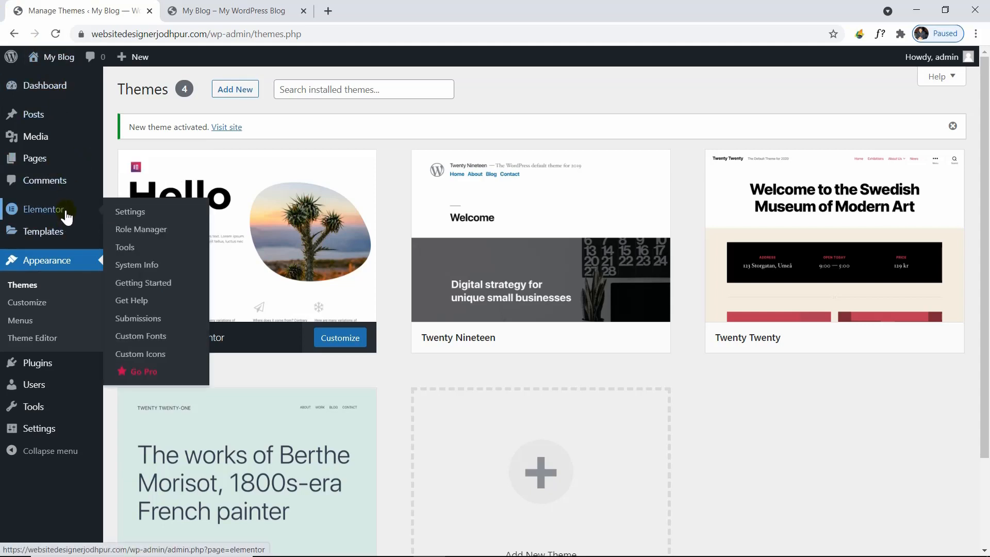
left_click(173, 219)
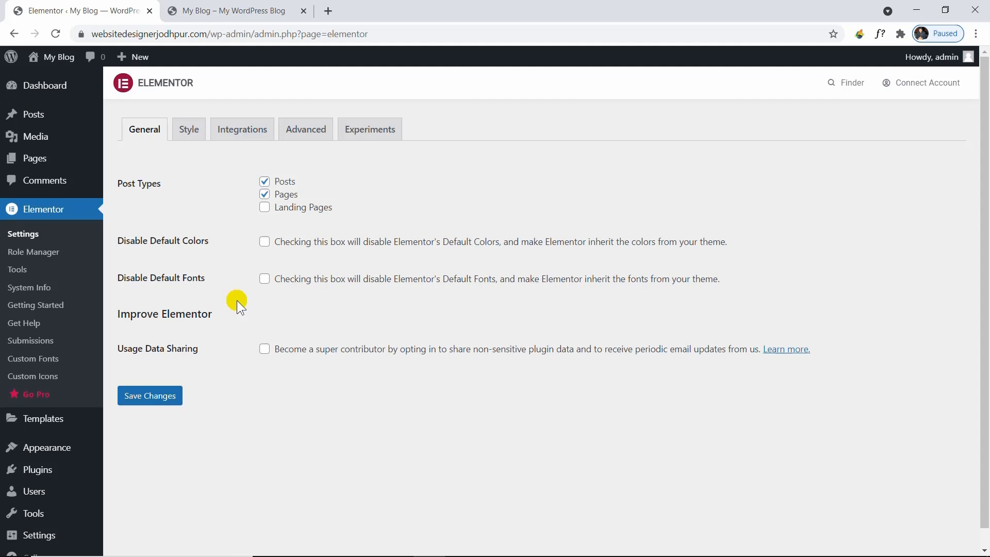
left_click(188, 129)
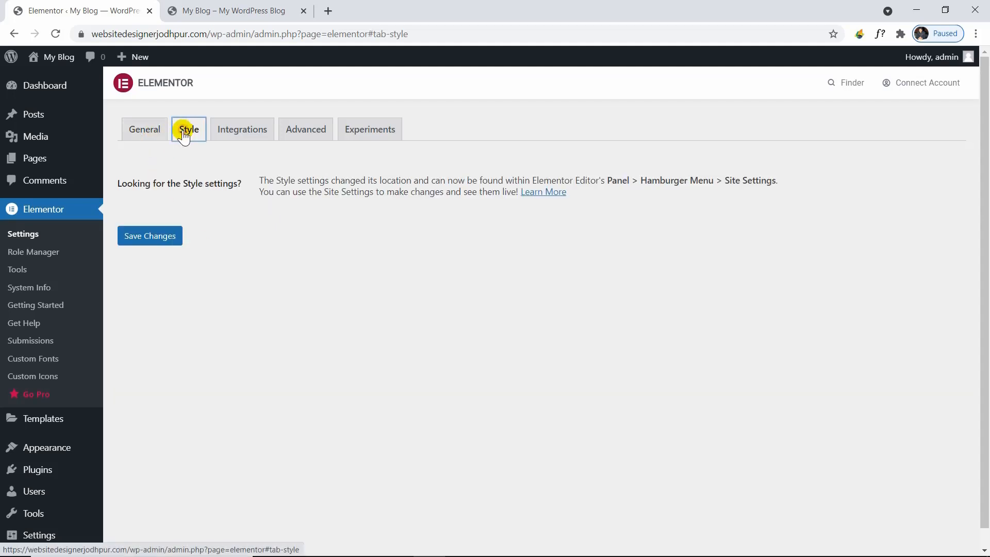
left_click(234, 132)
left_click(287, 131)
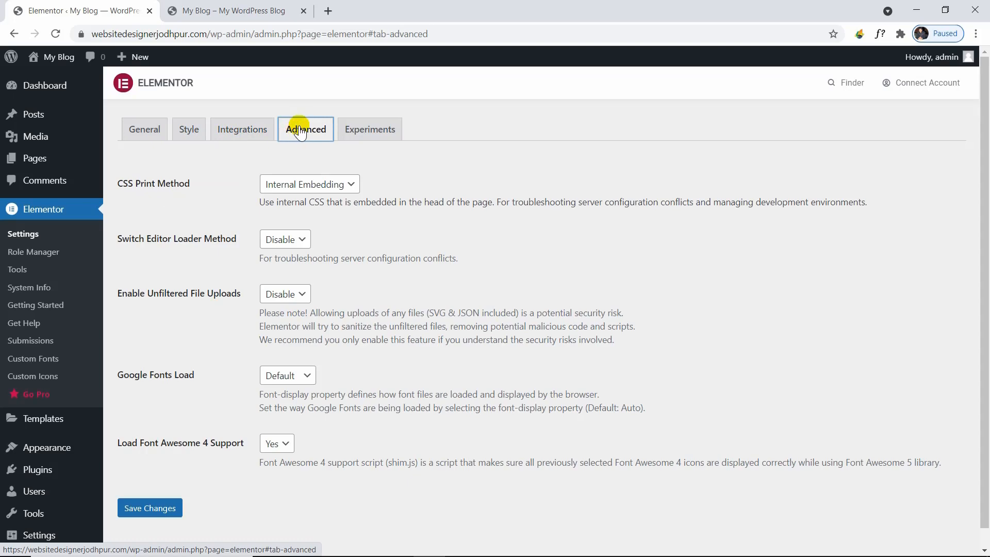
left_click(344, 131)
scroll(456, 347, "down", 7)
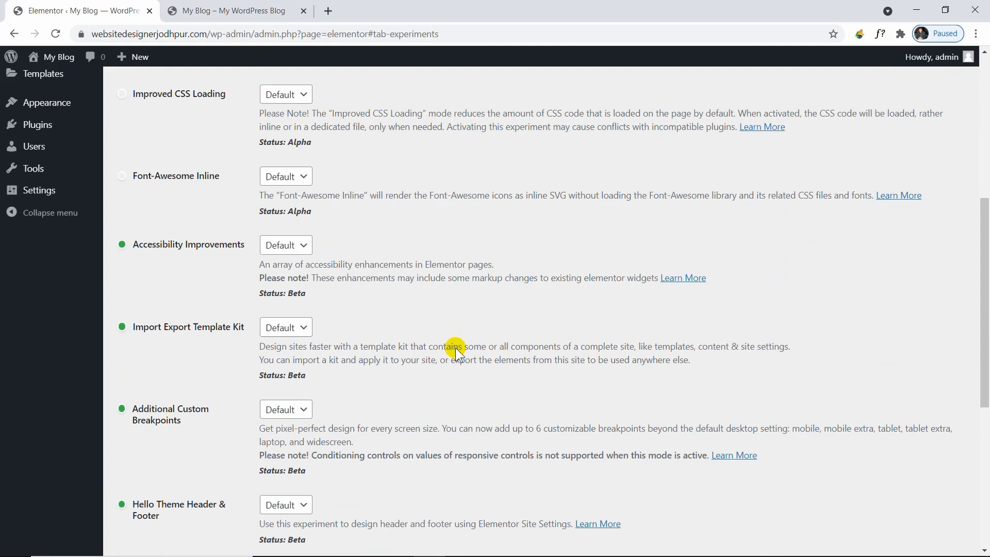
scroll(455, 347, "up", 7)
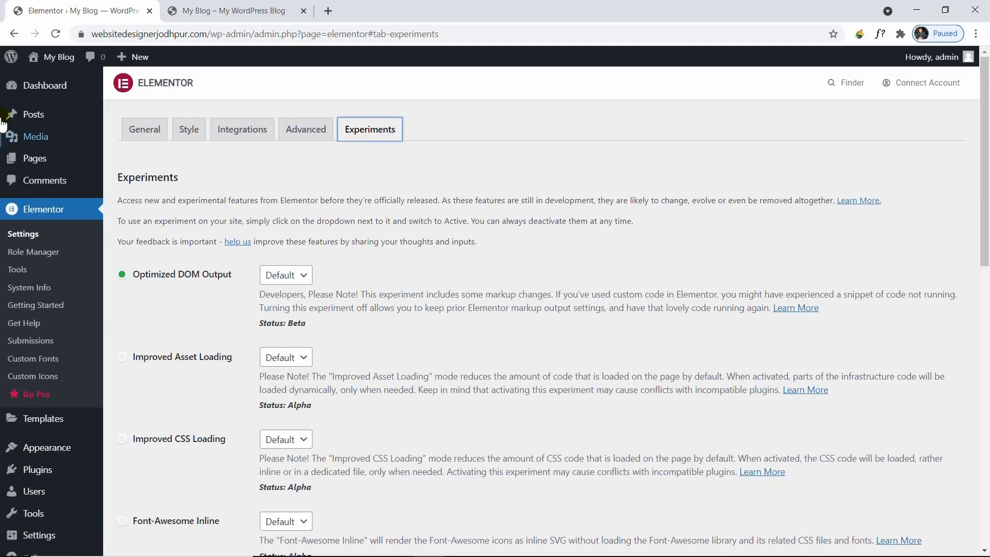
Create a new page titled "Home", dismissing the block editor welcome guide, and open it for editing with Elementor
mouse_move(60, 161)
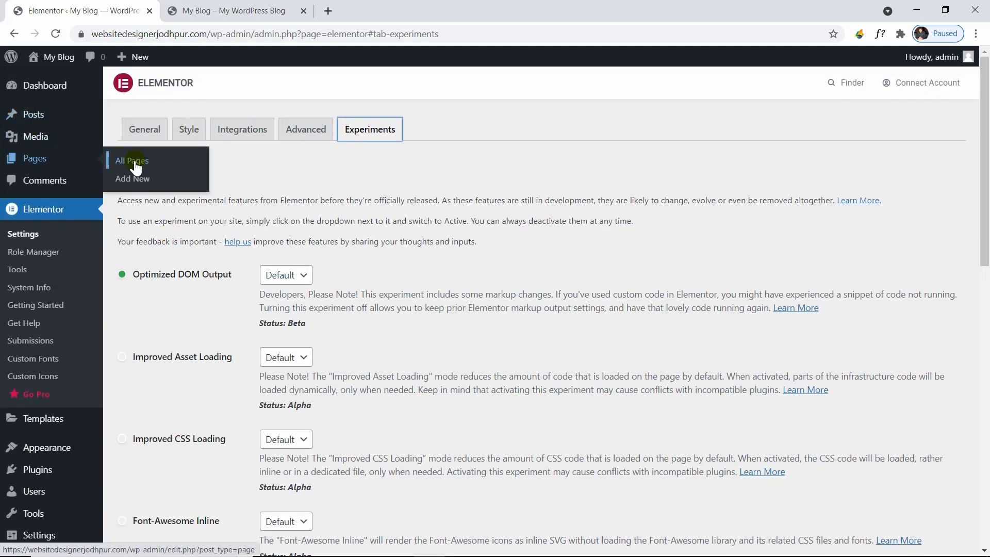
left_click(137, 181)
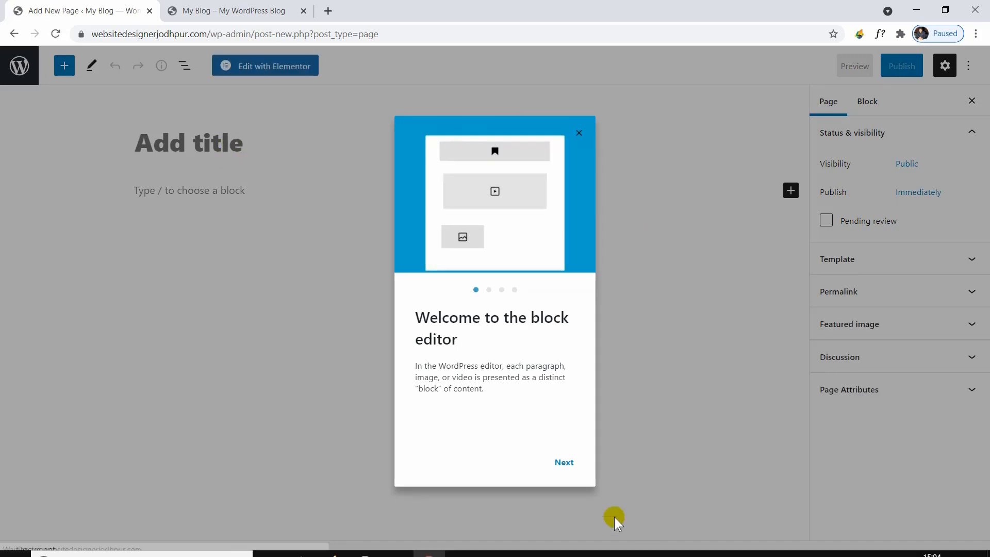
left_click(579, 131)
left_click(187, 138)
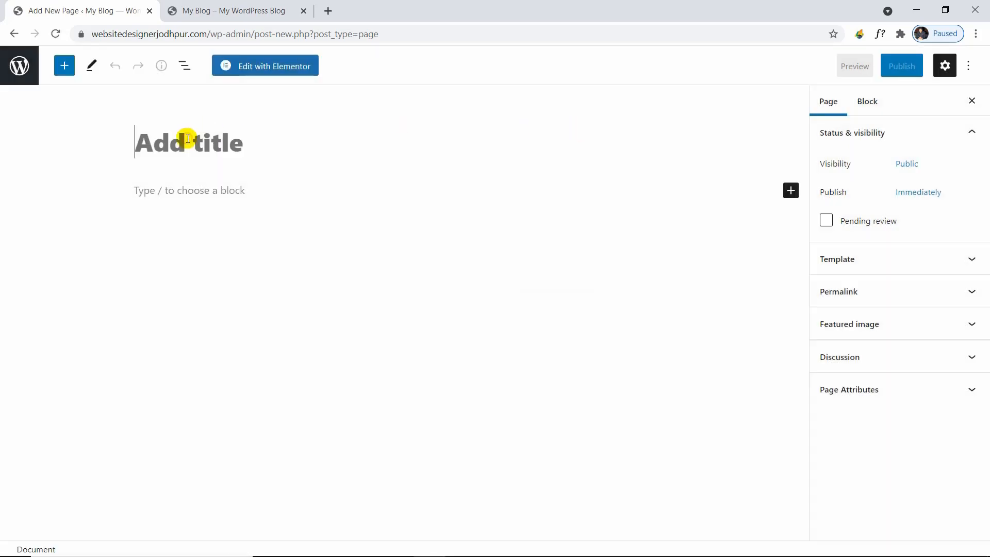
type("Home")
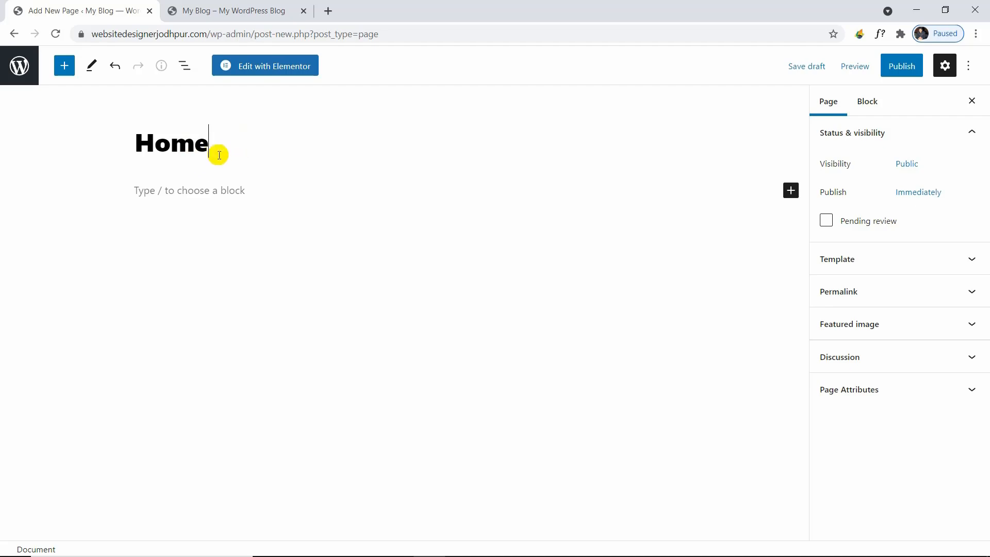
left_click(247, 74)
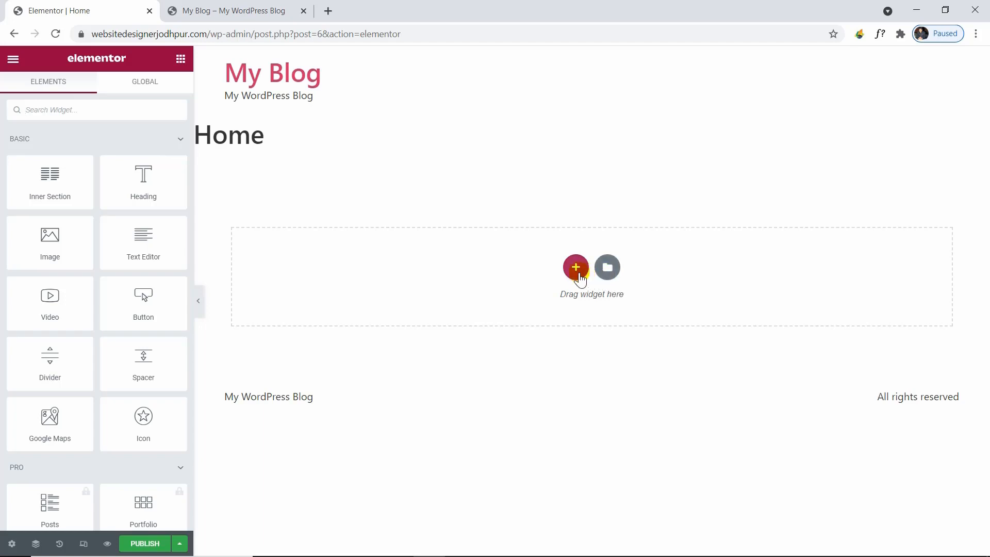
Open Elementor's template library from the Home page and examine the available page and block templates
left_click(606, 268)
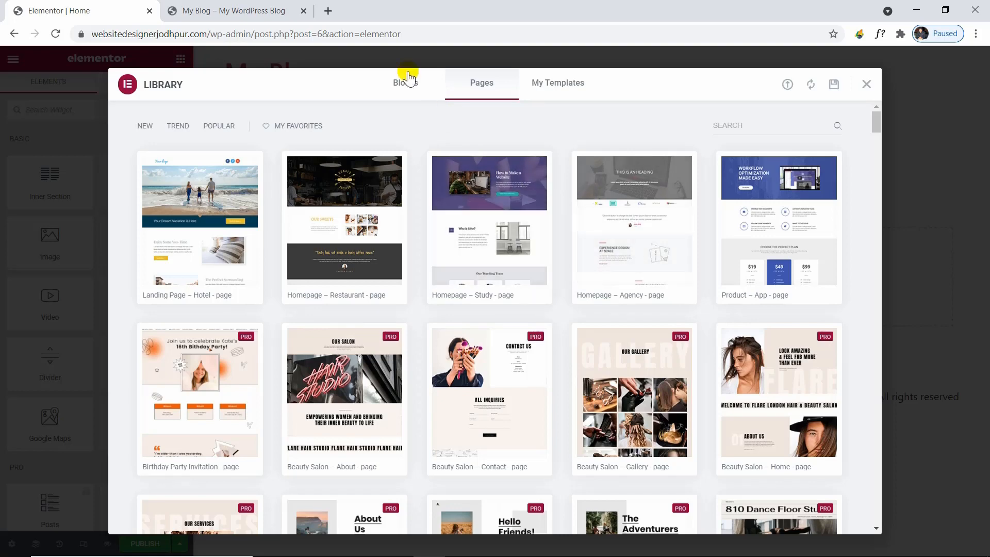
left_click(410, 86)
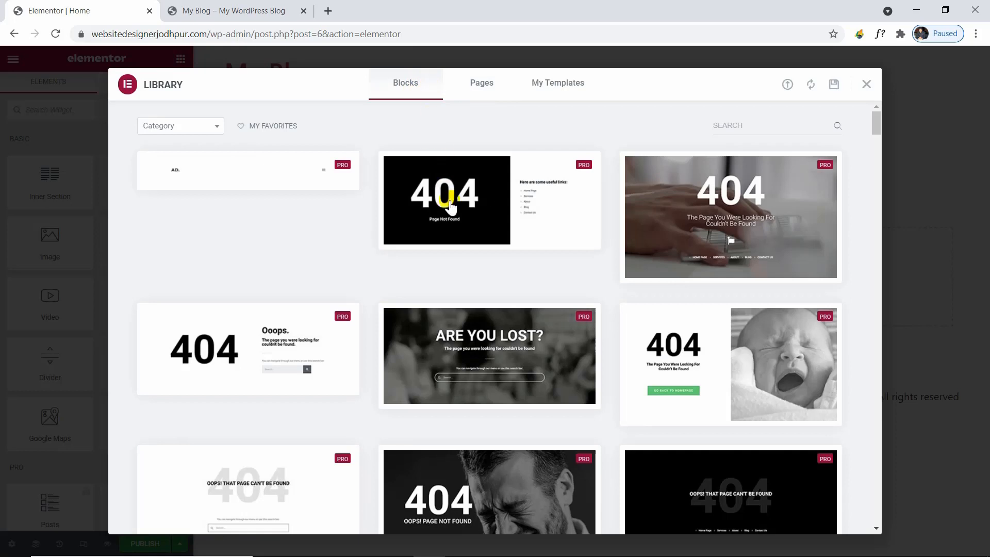
scroll(403, 201, "down", 5)
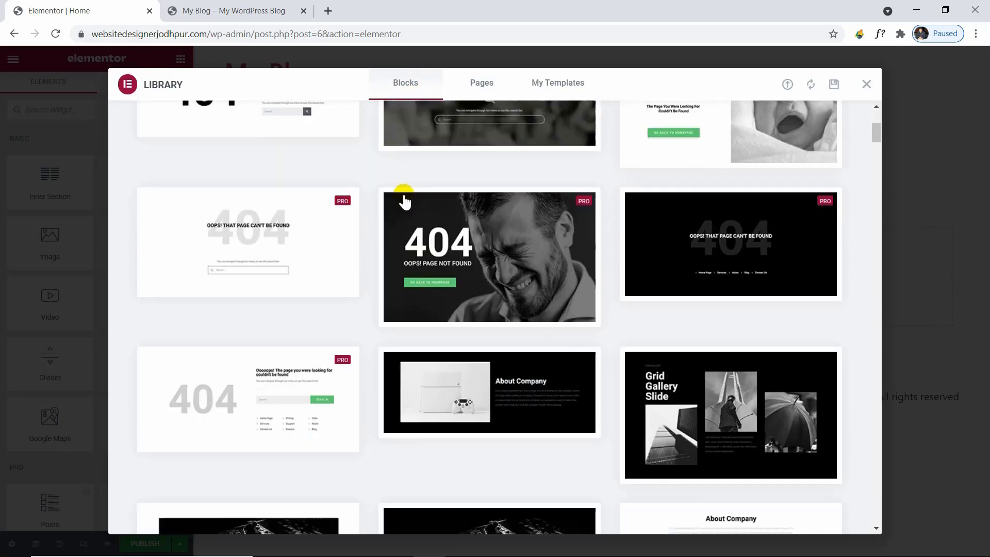
scroll(530, 298, "down", 2)
scroll(568, 181, "up", 2)
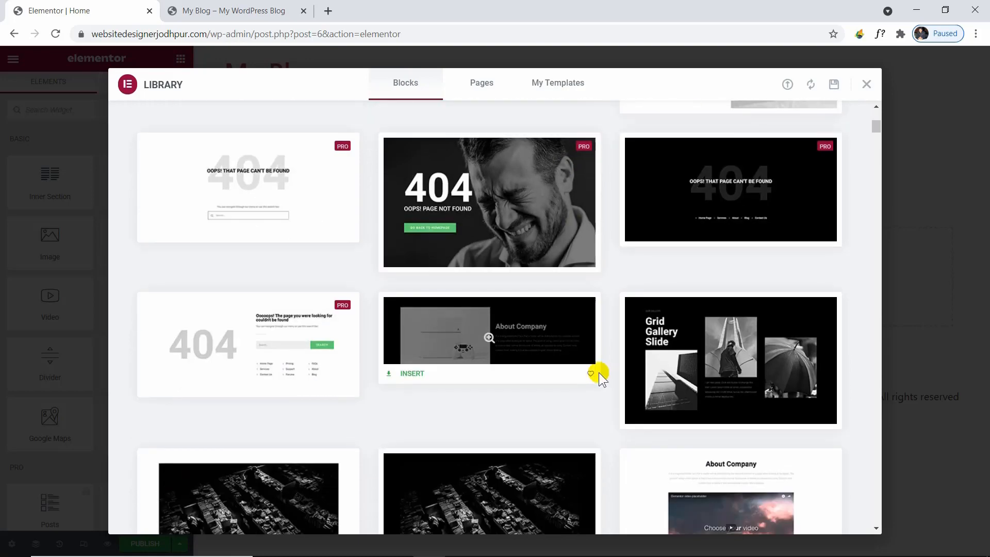
scroll(597, 372, "down", 4)
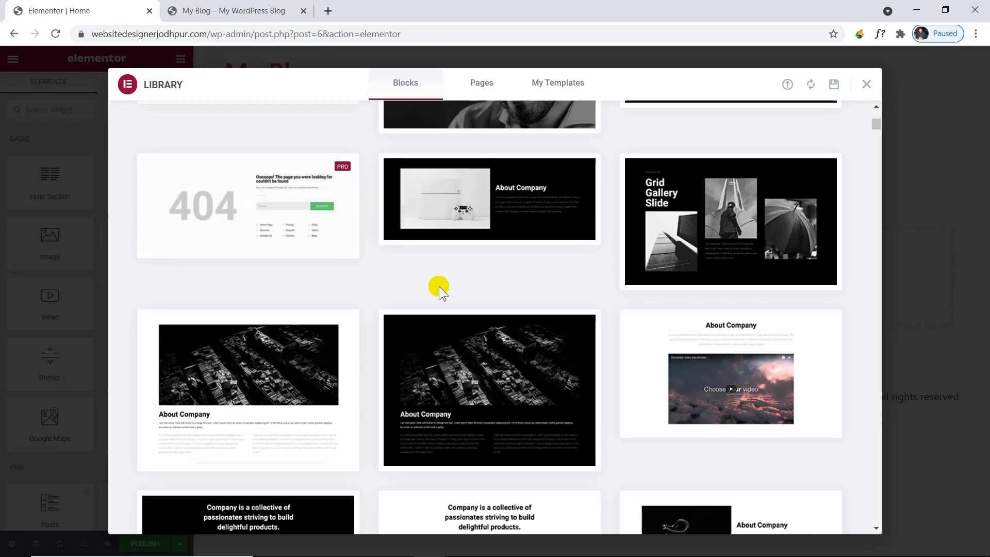
scroll(440, 295, "down", 3)
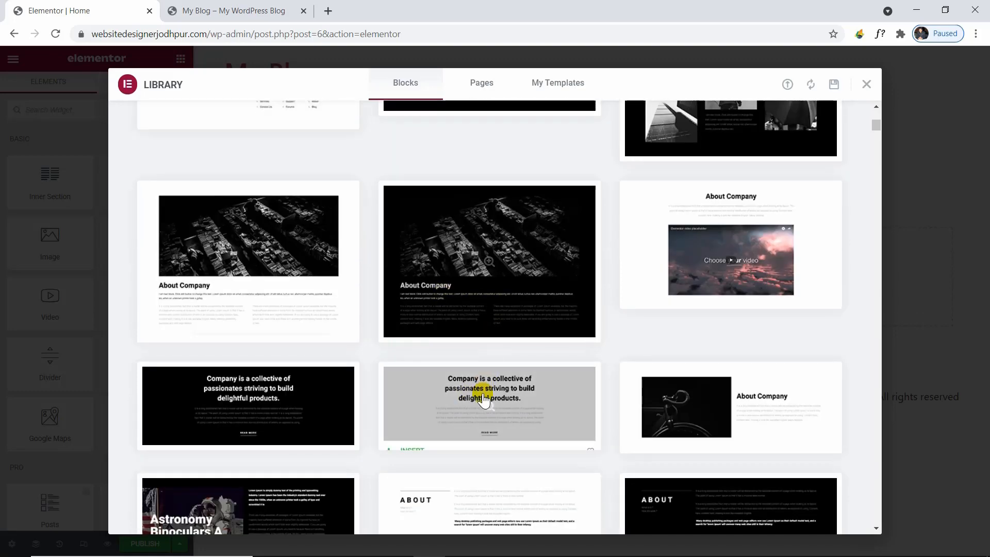
scroll(479, 395, "down", 1)
scroll(314, 360, "down", 3)
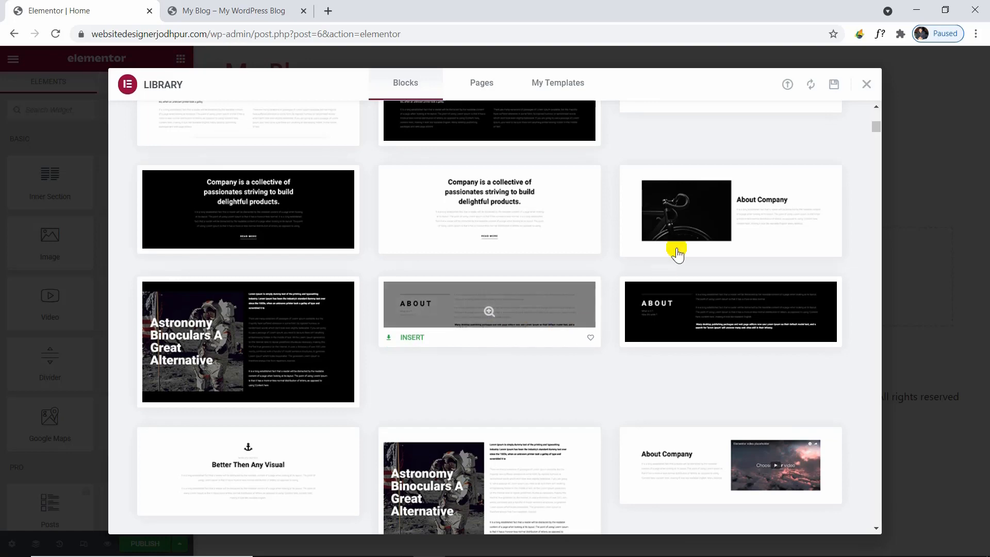
scroll(610, 230, "up", 10)
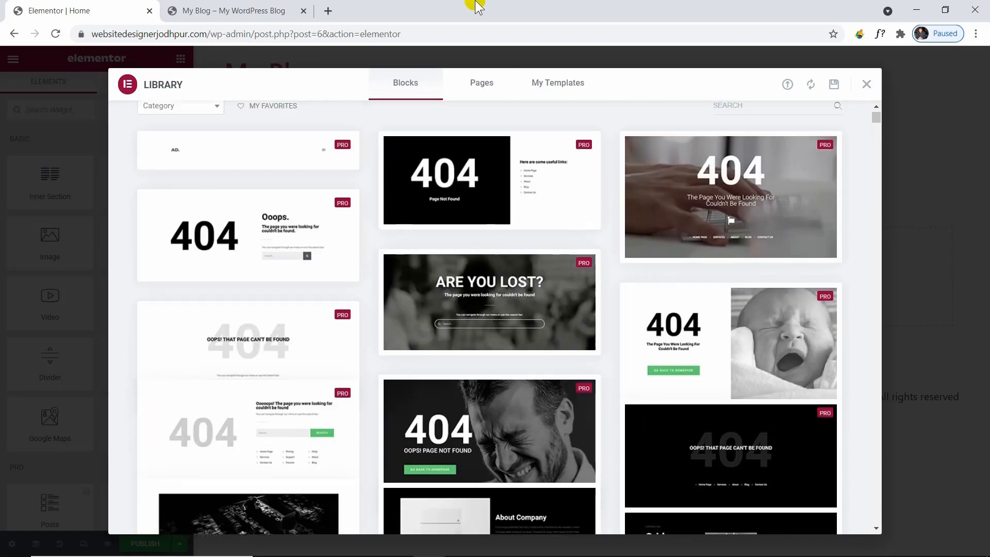
Preview the Product – App page template from the library and examine its sections from the hero down to the client testimonials
left_click(483, 86)
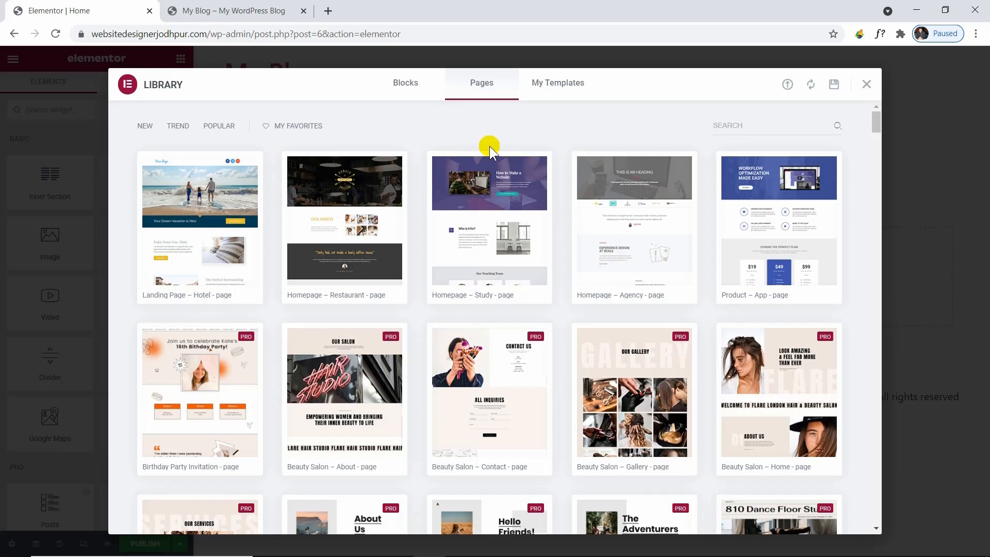
mouse_move(485, 165)
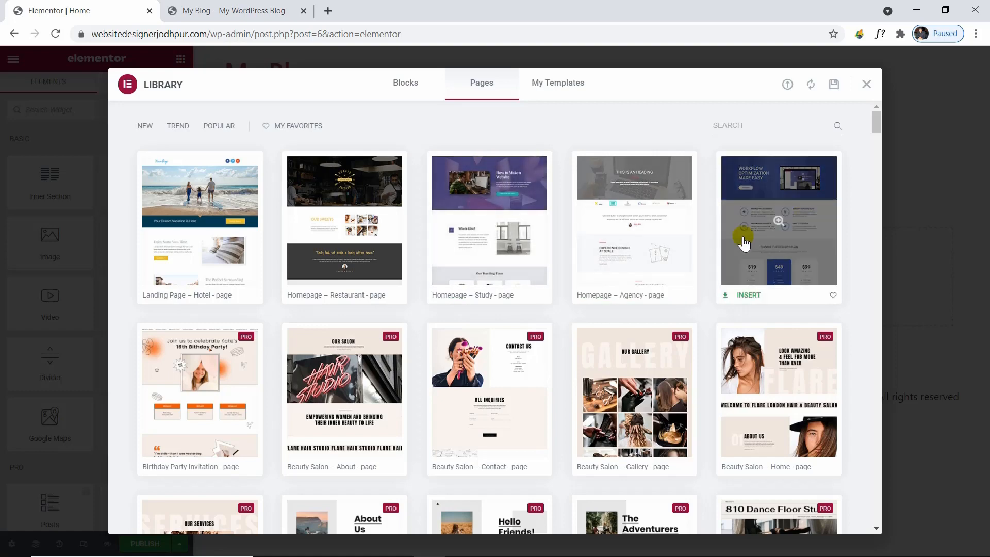
left_click(772, 219)
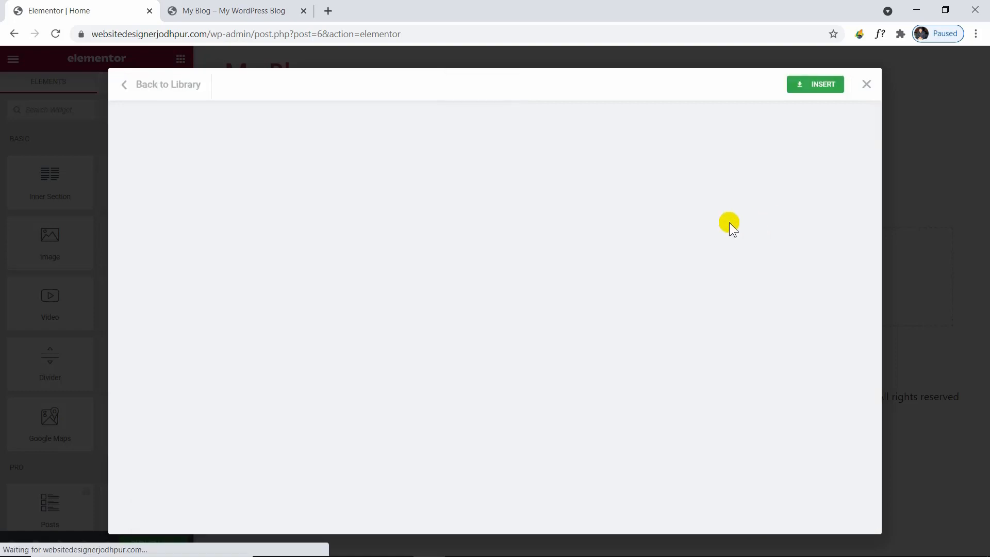
scroll(474, 236, "down", 2)
scroll(474, 239, "down", 1)
scroll(474, 239, "up", 3)
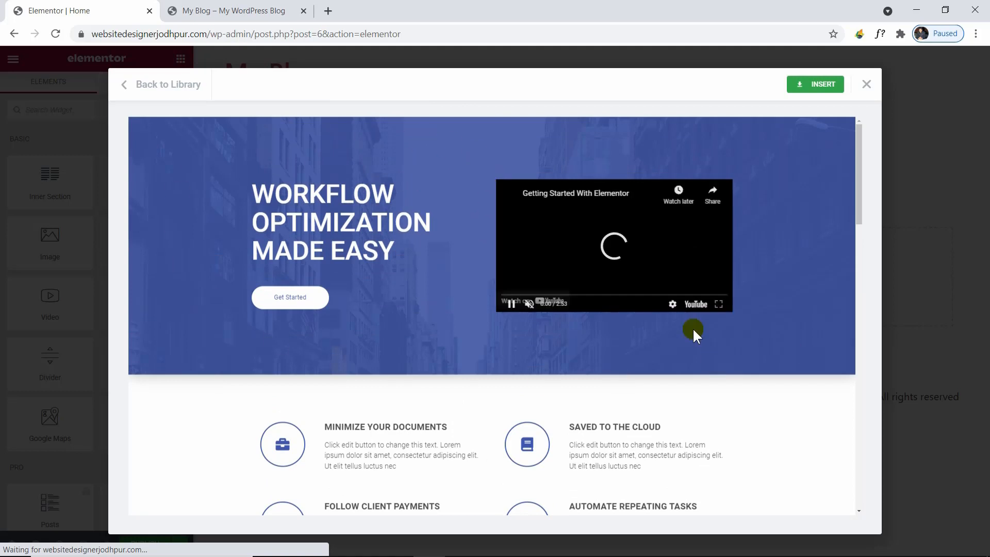
scroll(598, 342, "down", 4)
scroll(595, 344, "down", 6)
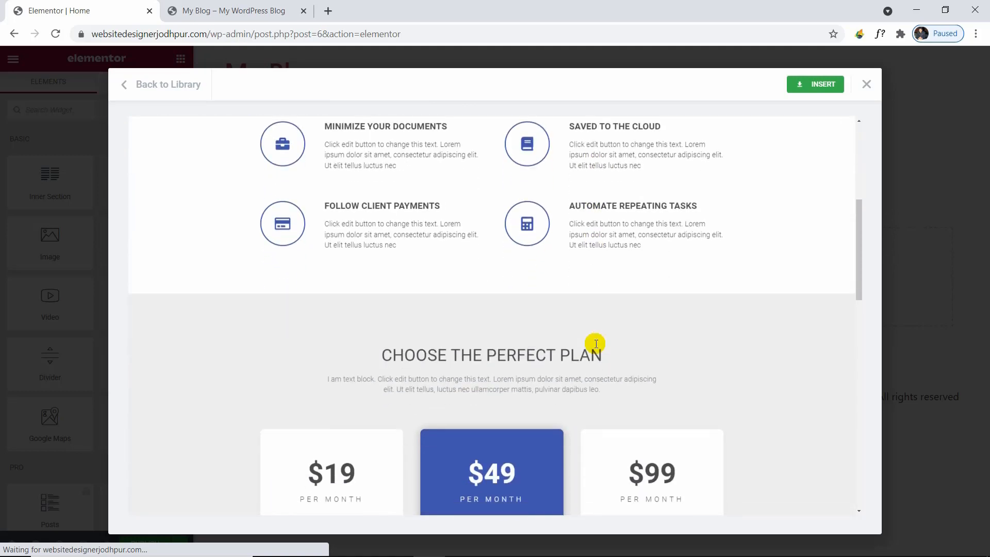
scroll(594, 342, "down", 9)
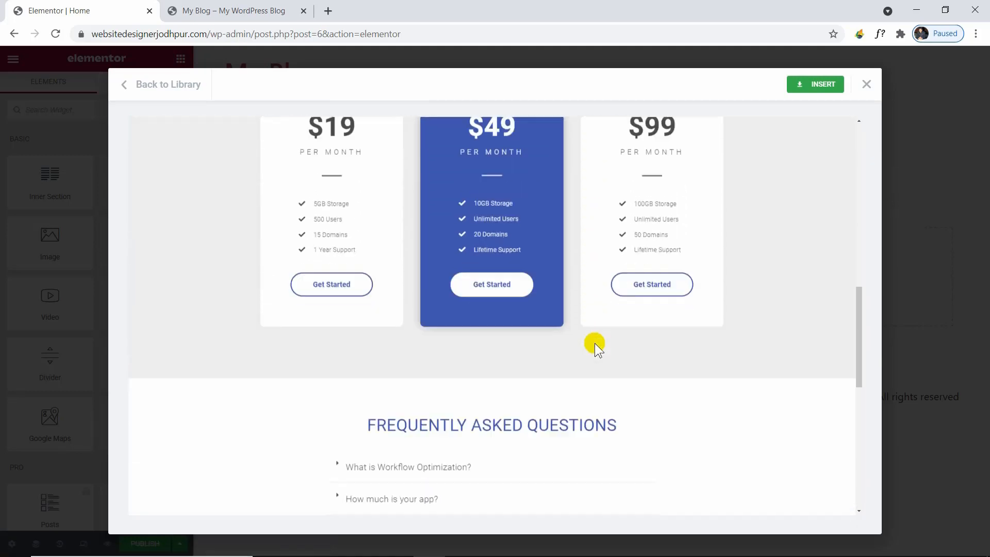
scroll(595, 342, "down", 2)
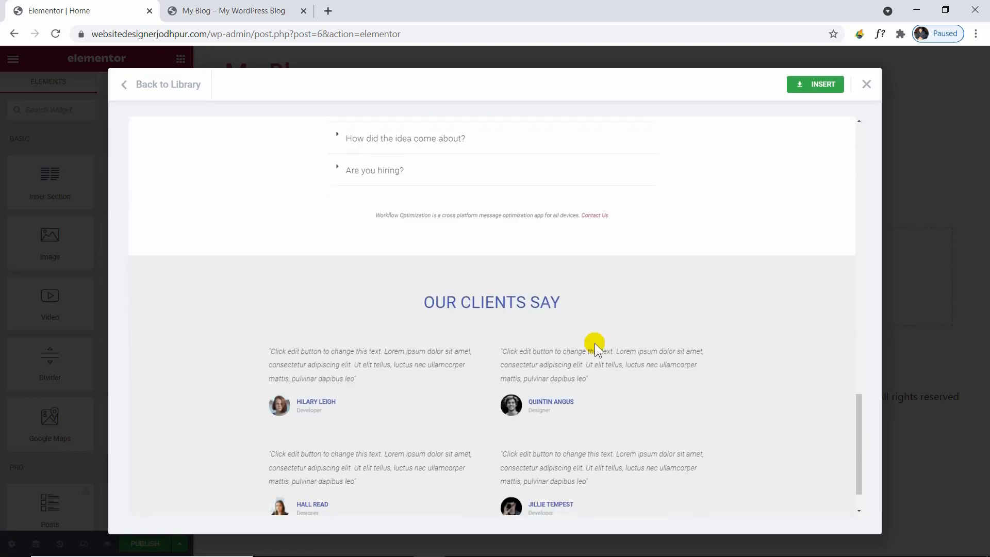
scroll(595, 343, "up", 5)
scroll(595, 343, "up", 16)
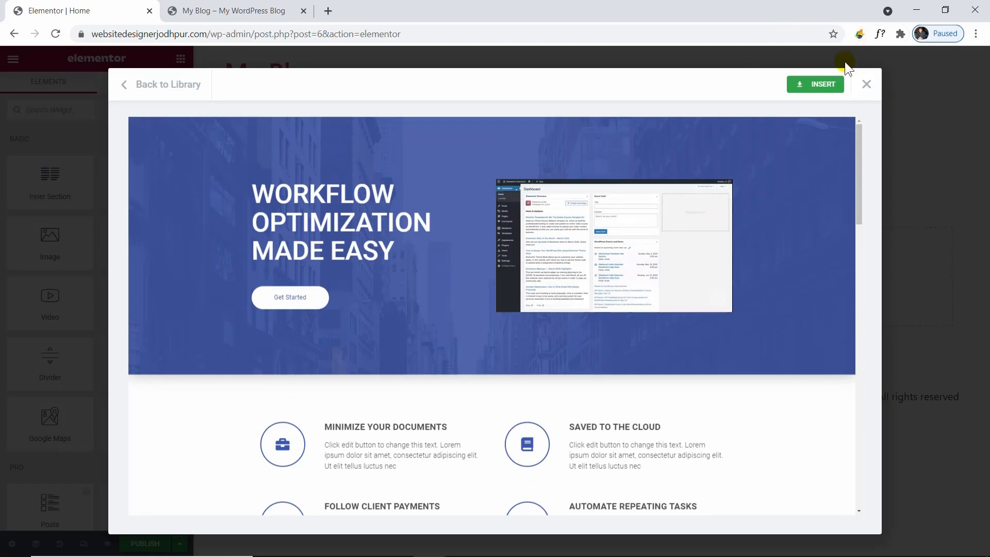
Start inserting the template, begin connecting to the Template Library, and check the account sign-up form before returning to the log-in form
left_click(800, 87)
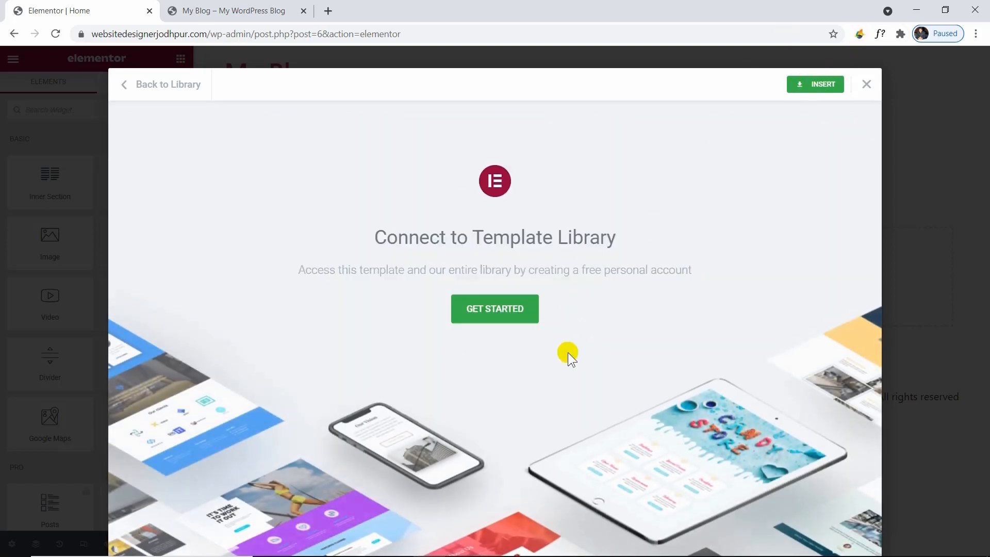
left_click(511, 309)
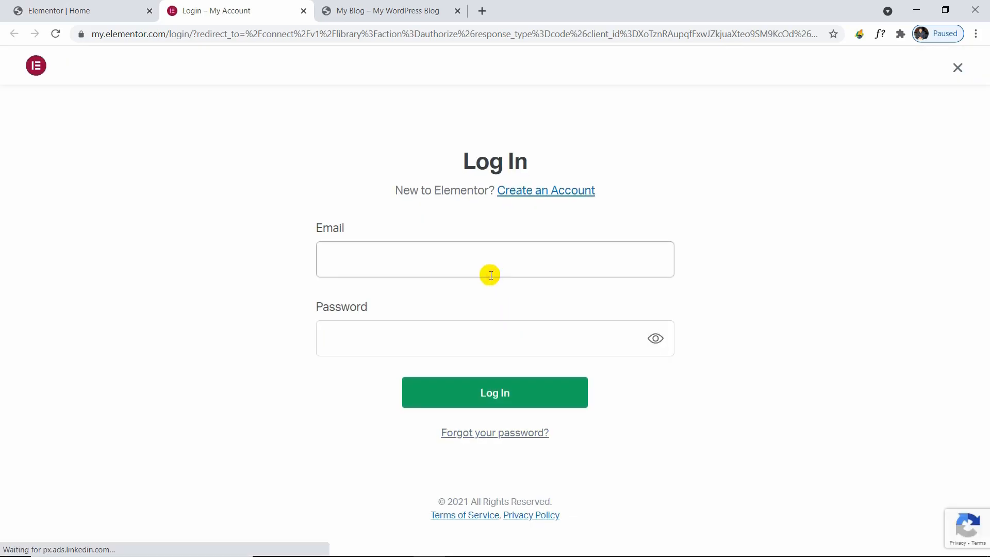
left_click(303, 251)
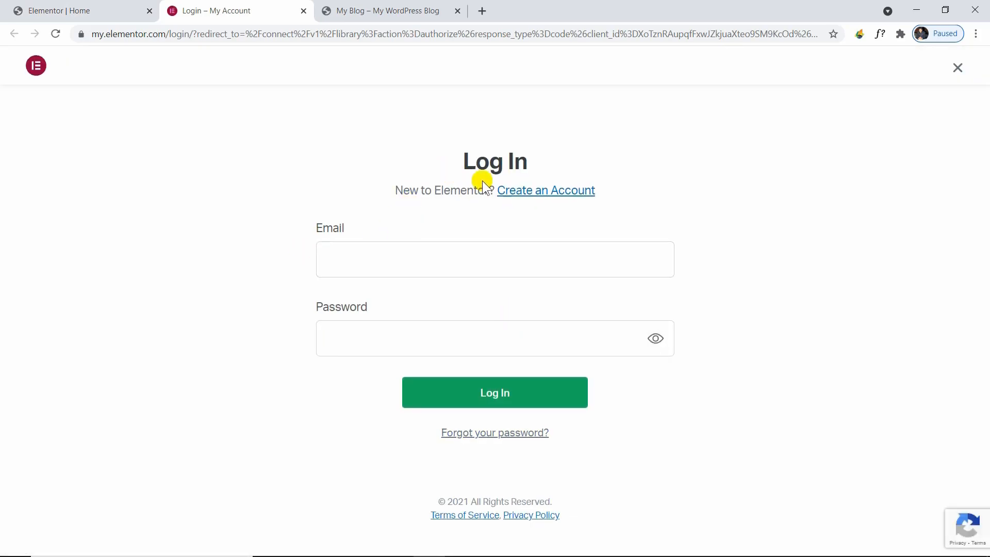
left_click(512, 189)
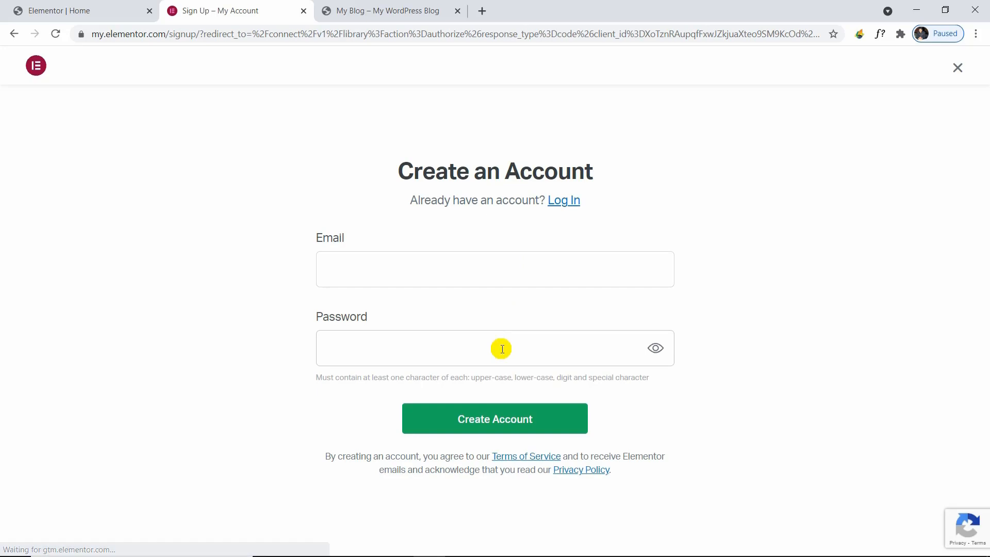
left_click(560, 200)
Log in to Elementor with the account email and password, and save the login in the browser
left_click(552, 248)
type("bang")
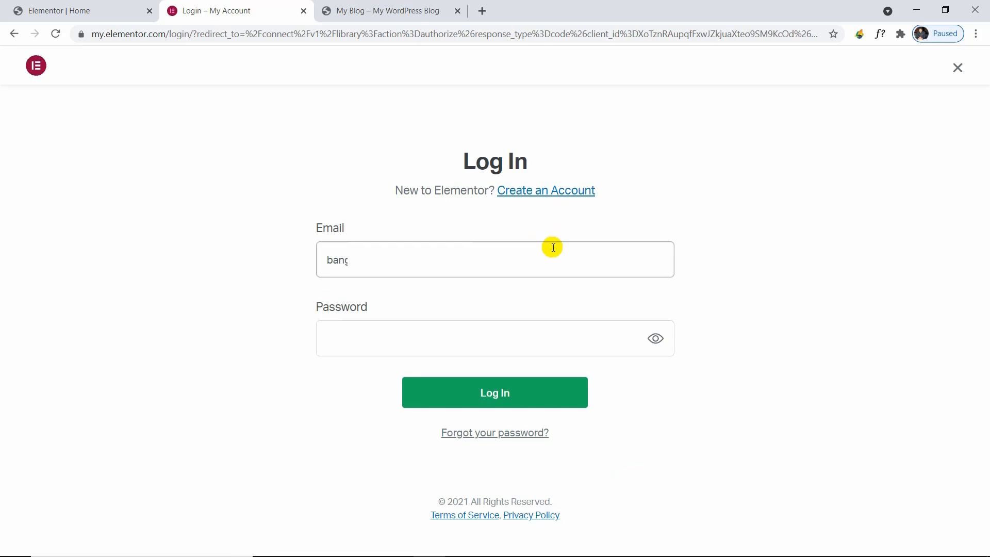
key("Tab")
type("•••••••••")
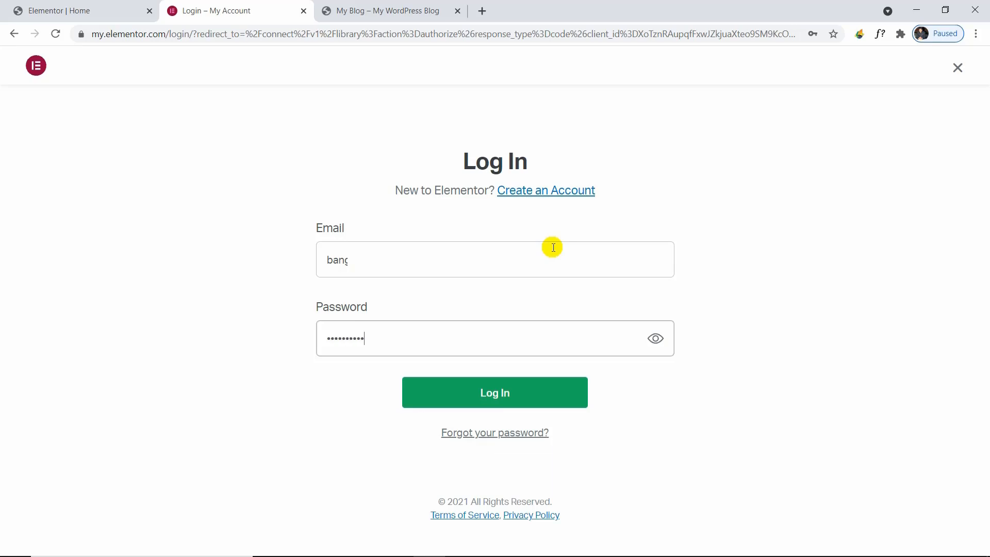
left_click(560, 399)
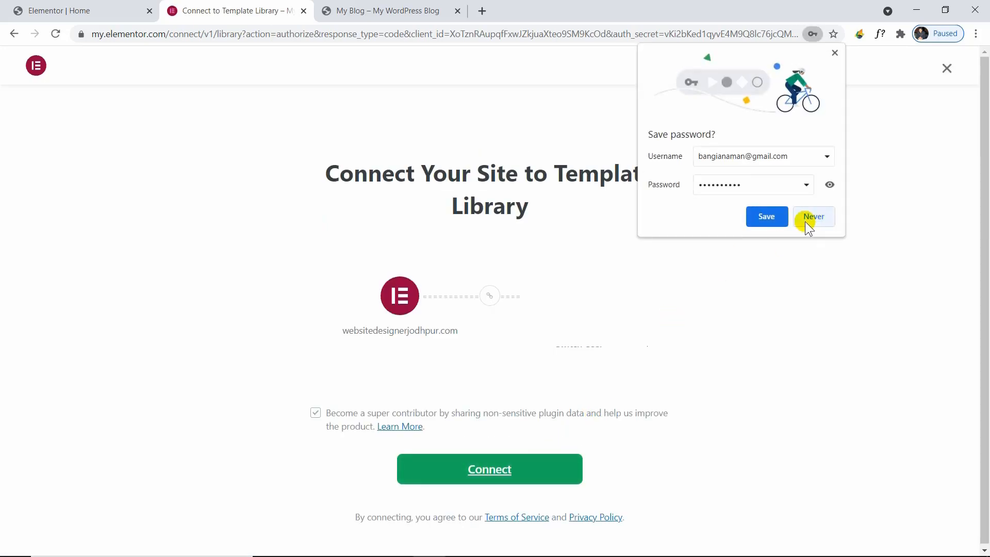
left_click(774, 220)
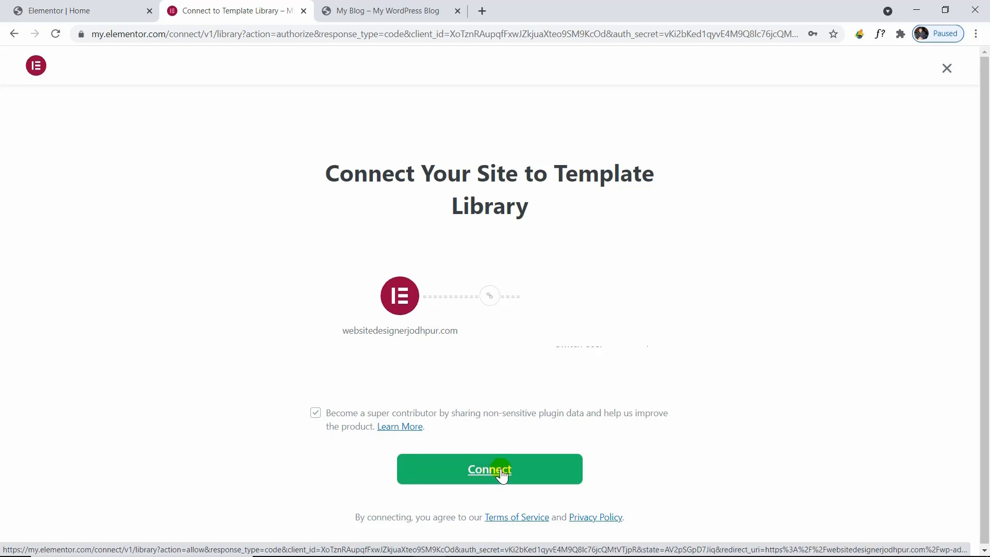
Connect the site to the Template Library and import the Product – App template along with its document settings
left_click(501, 473)
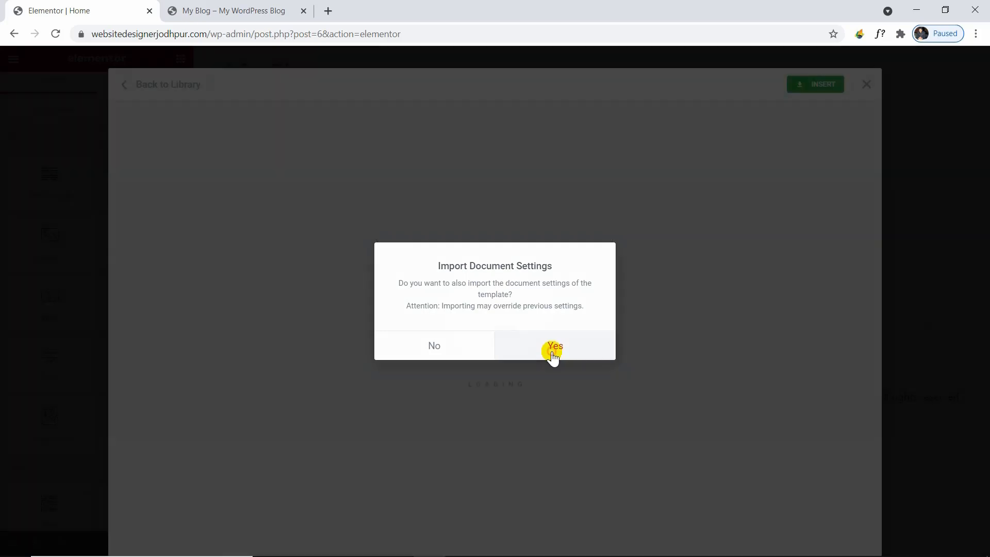
left_click(552, 355)
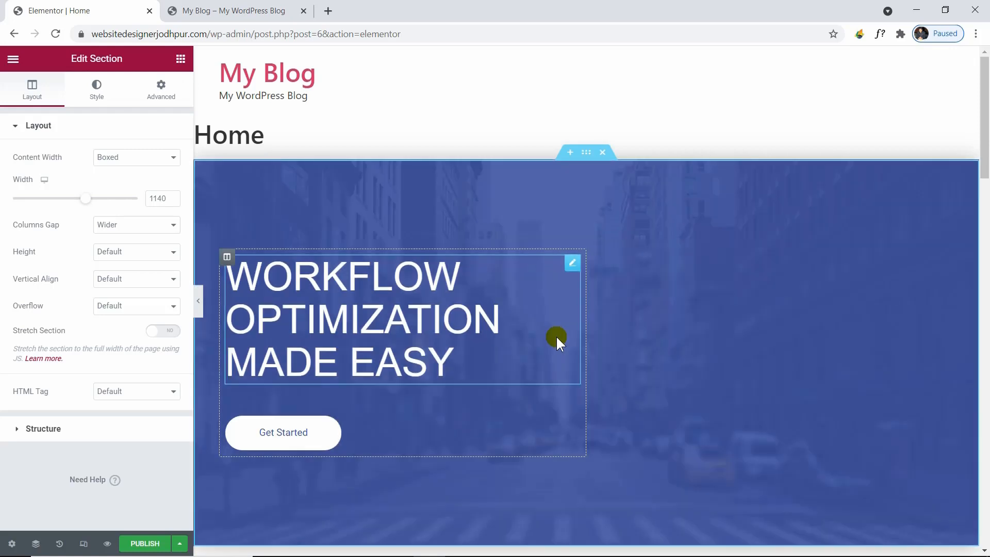
Examine the inserted template on the Home page, including a full-width preview with the editing panel hidden
scroll(564, 340, "down", 5)
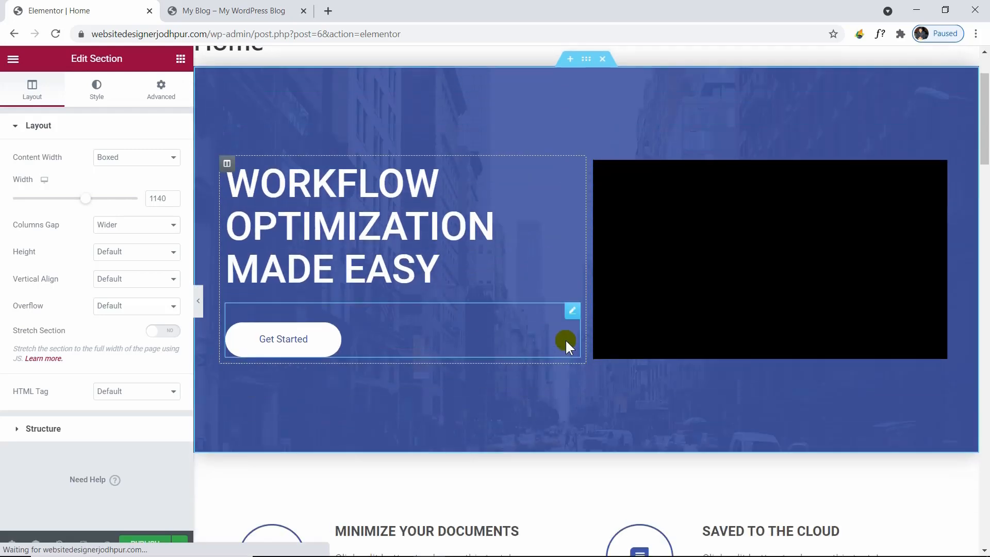
scroll(567, 341, "up", 5)
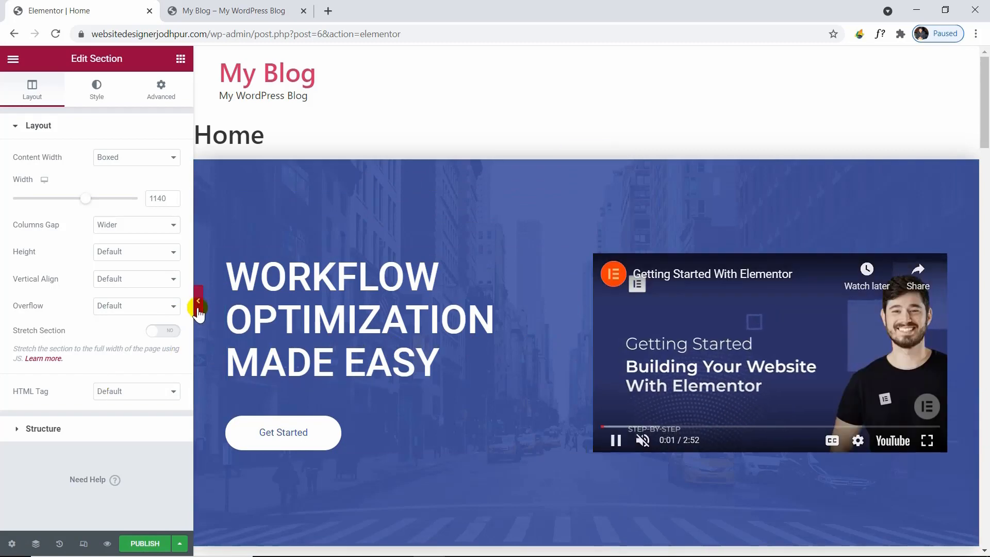
scroll(391, 309, "down", 7)
scroll(388, 310, "down", 12)
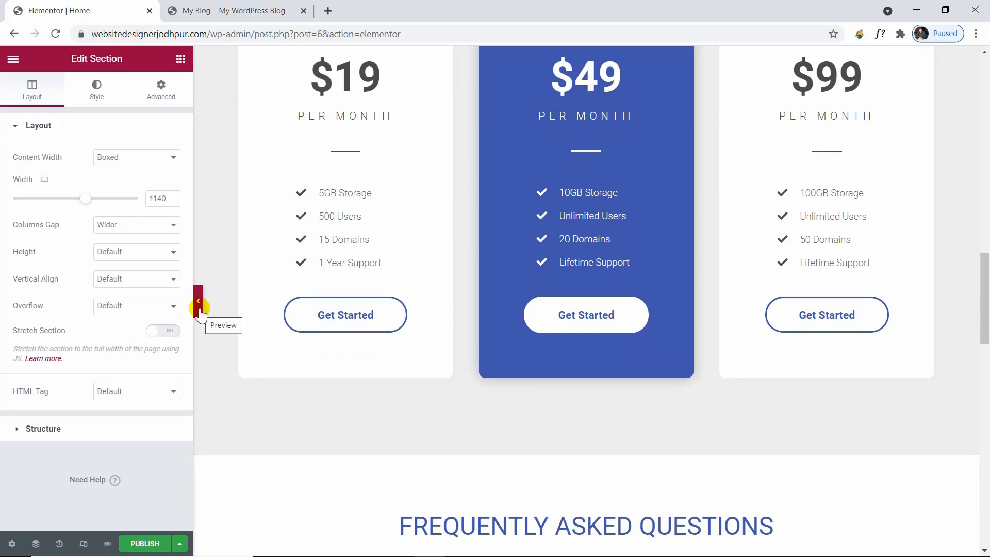
left_click(199, 308)
scroll(446, 361, "up", 8)
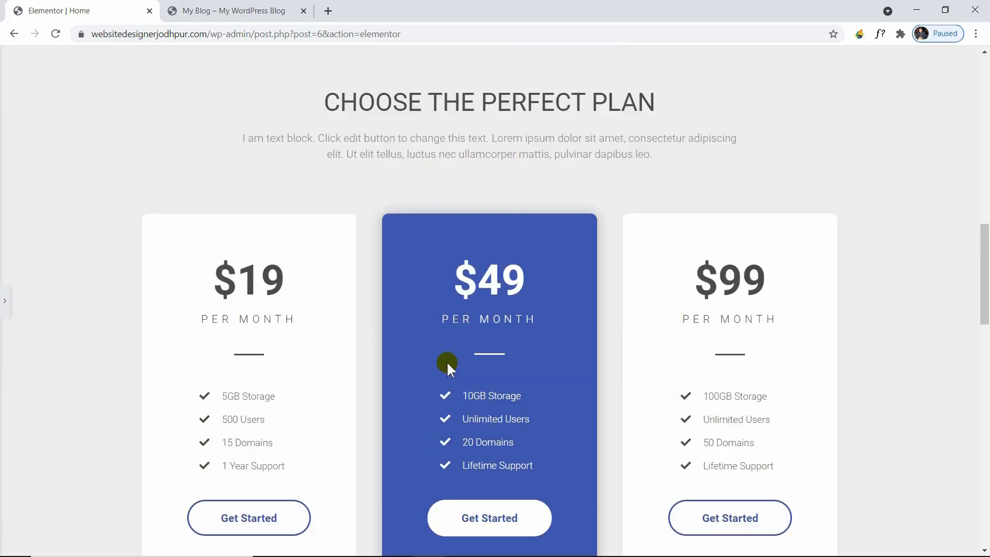
scroll(446, 363, "up", 10)
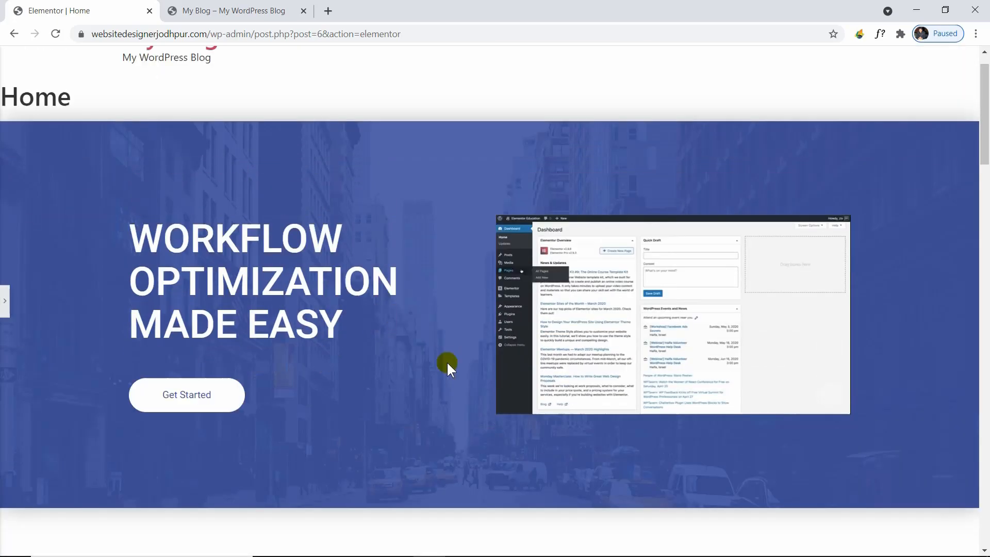
scroll(447, 363, "down", 6)
scroll(447, 363, "down", 15)
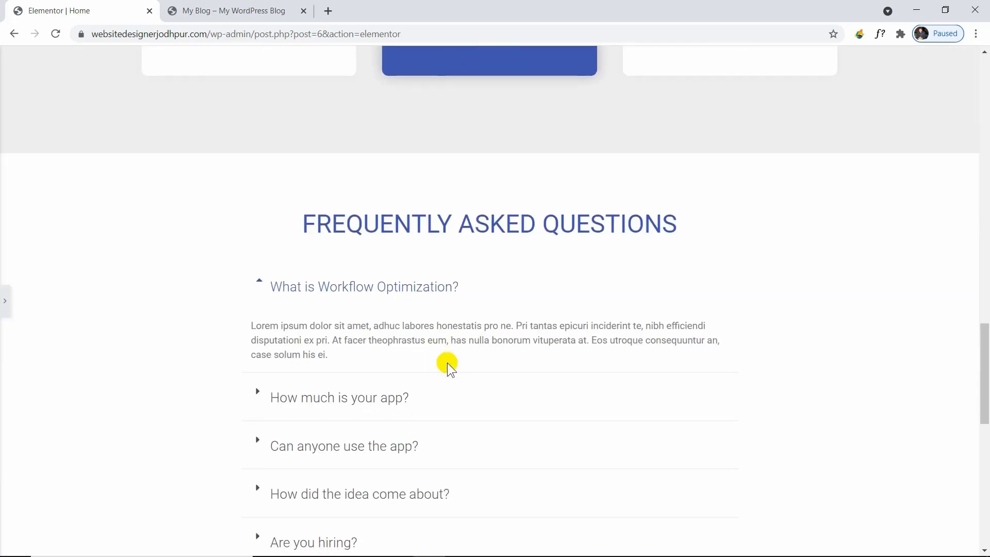
scroll(447, 363, "down", 8)
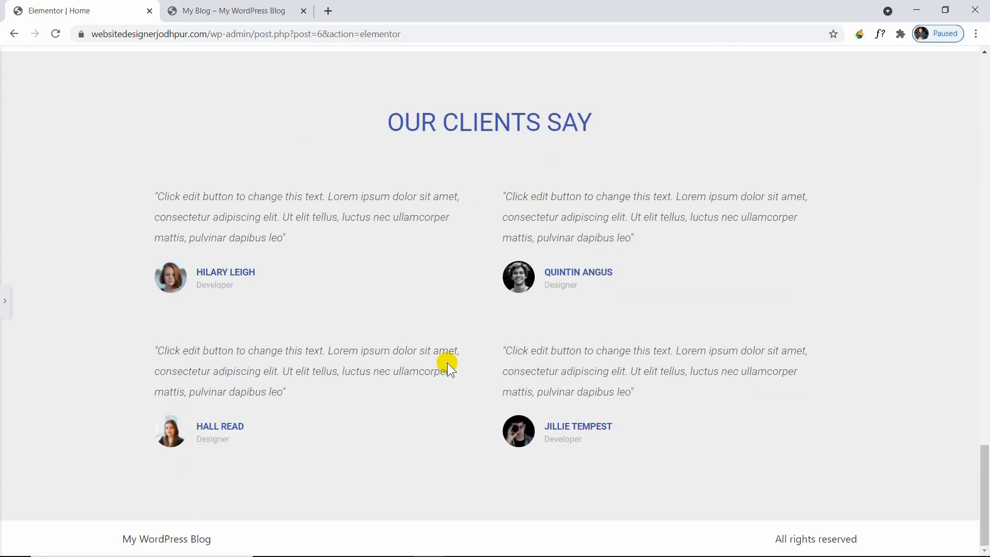
scroll(447, 363, "up", 3)
scroll(447, 363, "up", 20)
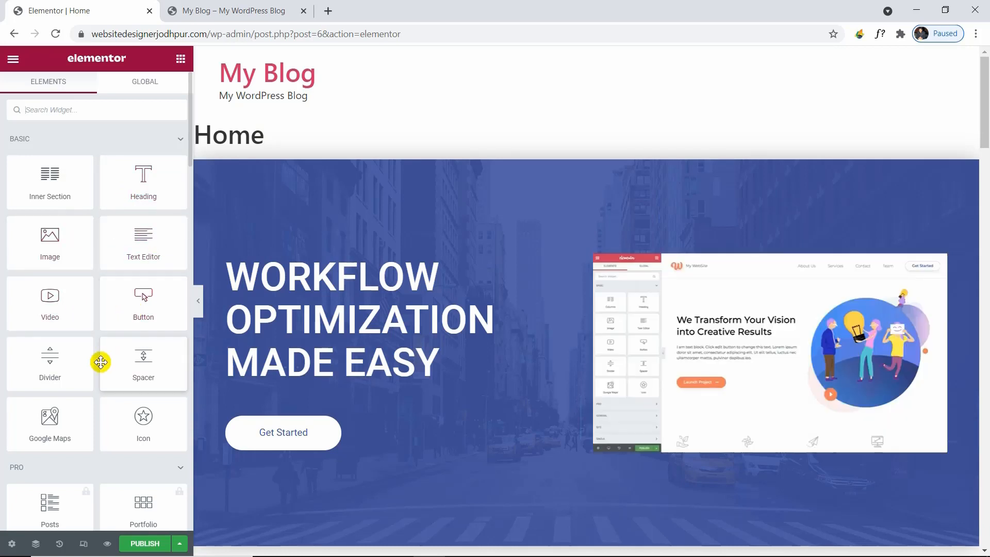
Browse Elementor's widget list and examine the Basic, Pro and General widgets available for the page
scroll(62, 360, "down", 2)
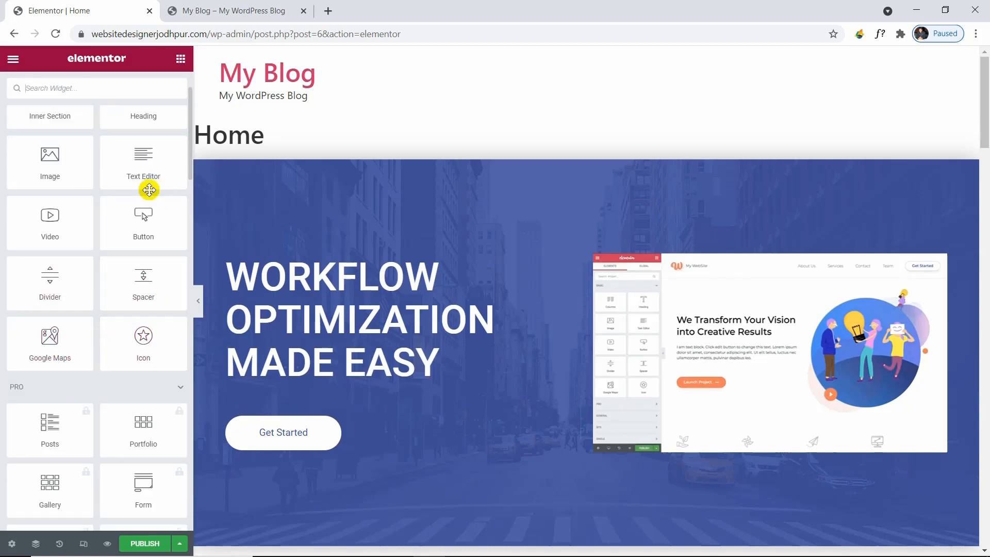
scroll(145, 201, "up", 2)
scroll(136, 215, "down", 6)
scroll(138, 206, "down", 5)
scroll(141, 194, "up", 3)
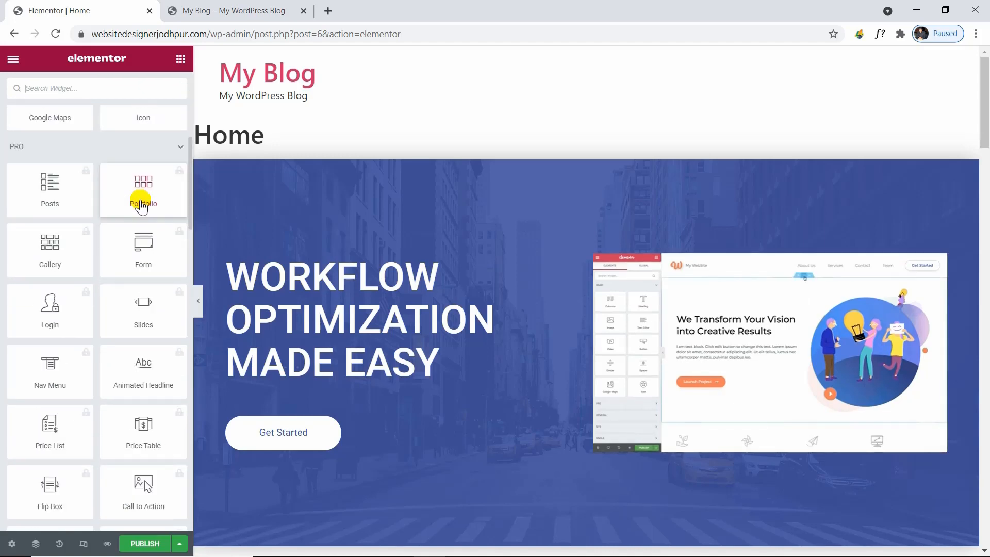
scroll(79, 208, "down", 6)
scroll(81, 206, "up", 15)
scroll(62, 247, "down", 20)
scroll(120, 143, "up", 2)
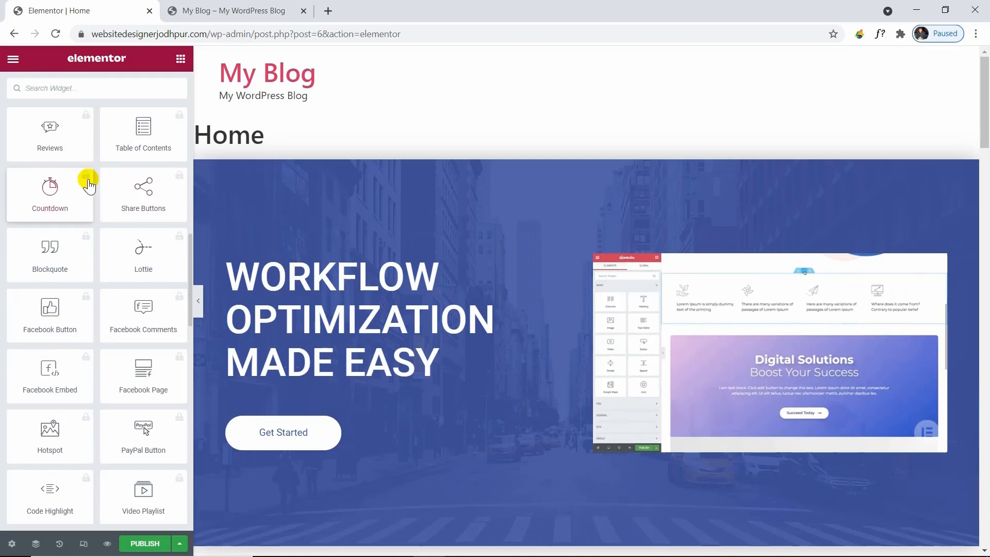
scroll(88, 183, "down", 9)
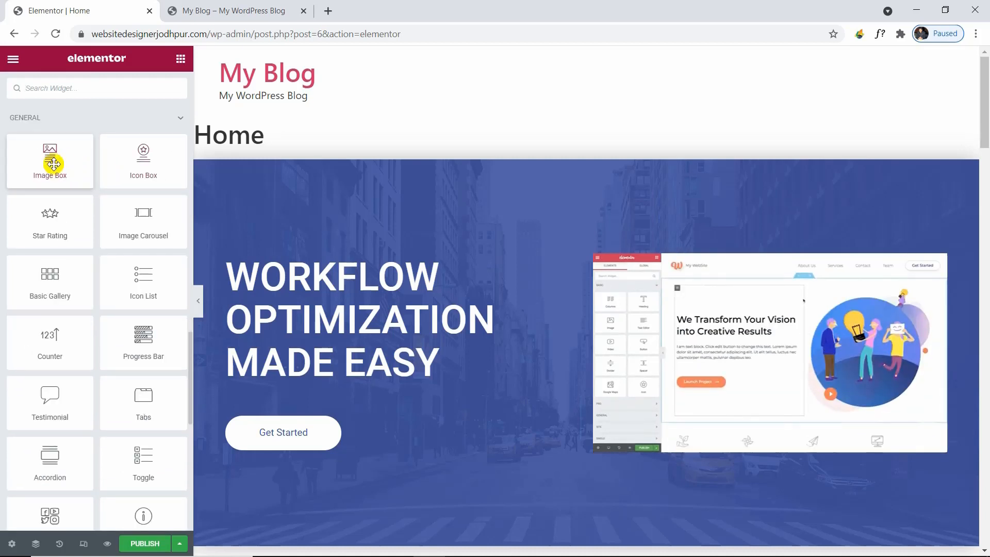
scroll(49, 170, "down", 9)
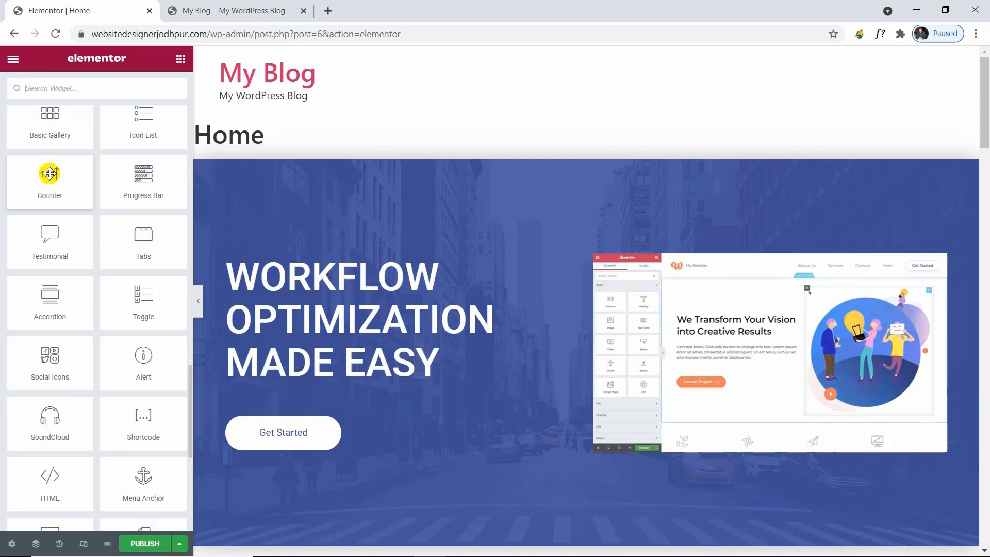
scroll(50, 178, "up", 6)
scroll(49, 175, "up", 6)
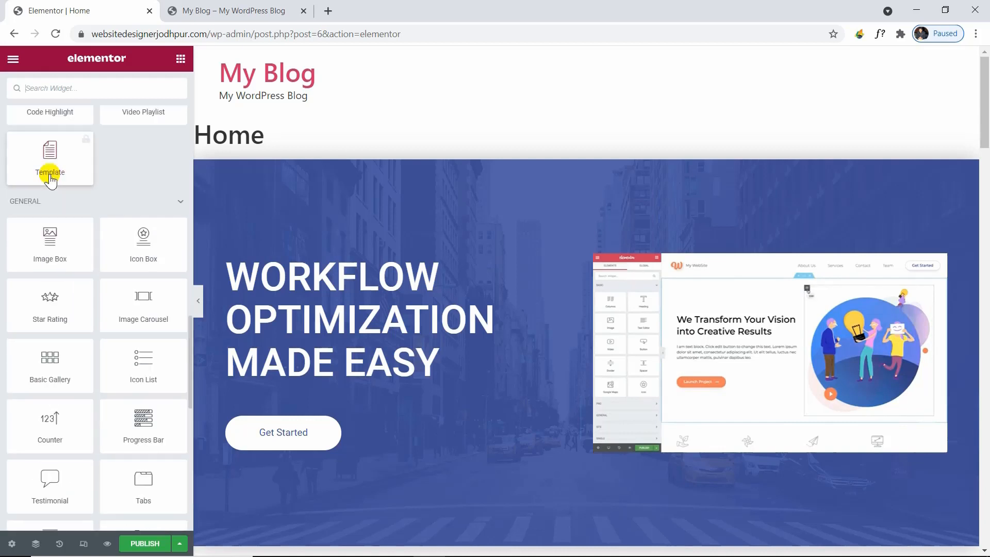
scroll(183, 254, "up", 15)
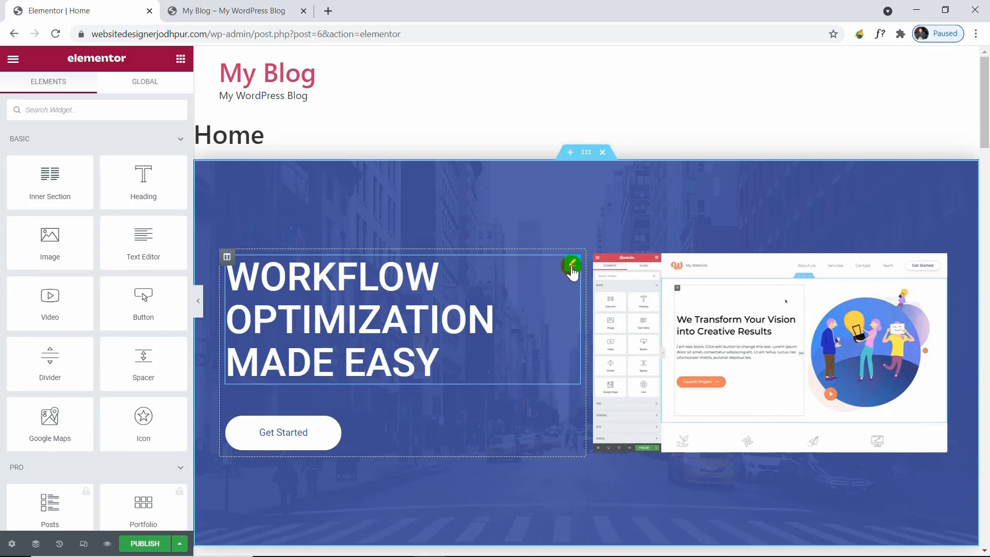
Change the hero section's heading text to "Best Website Designer"
left_click(572, 266)
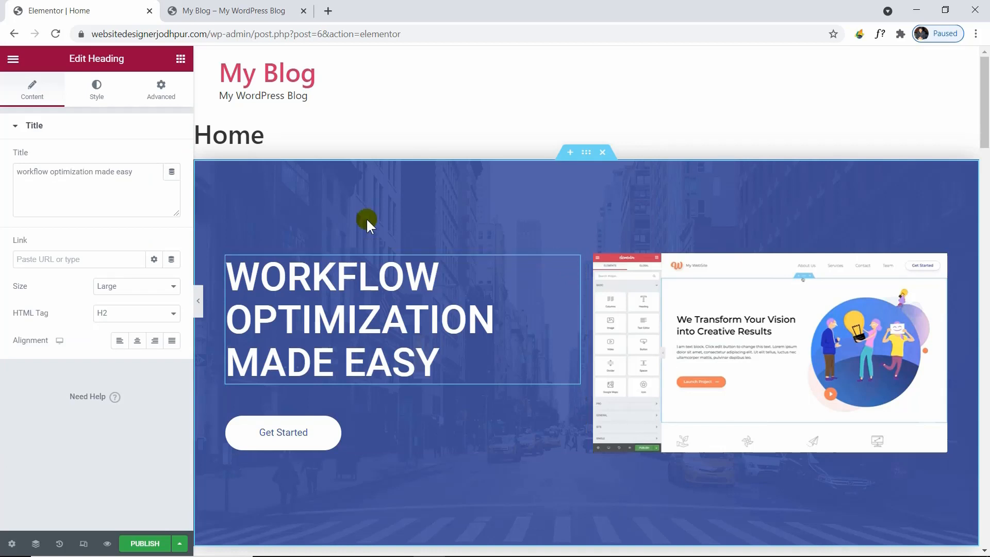
left_click(143, 174)
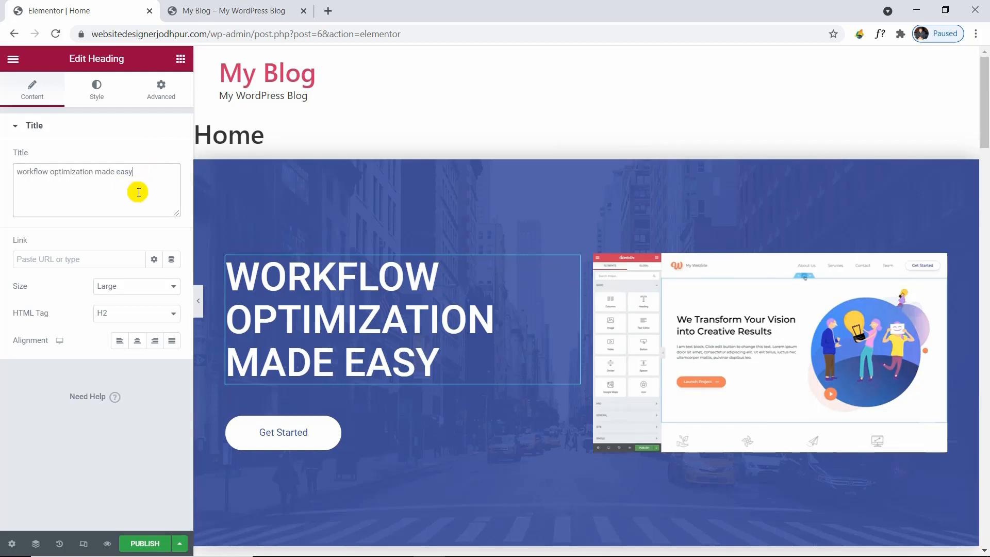
left_click_drag(140, 181, 2, 154)
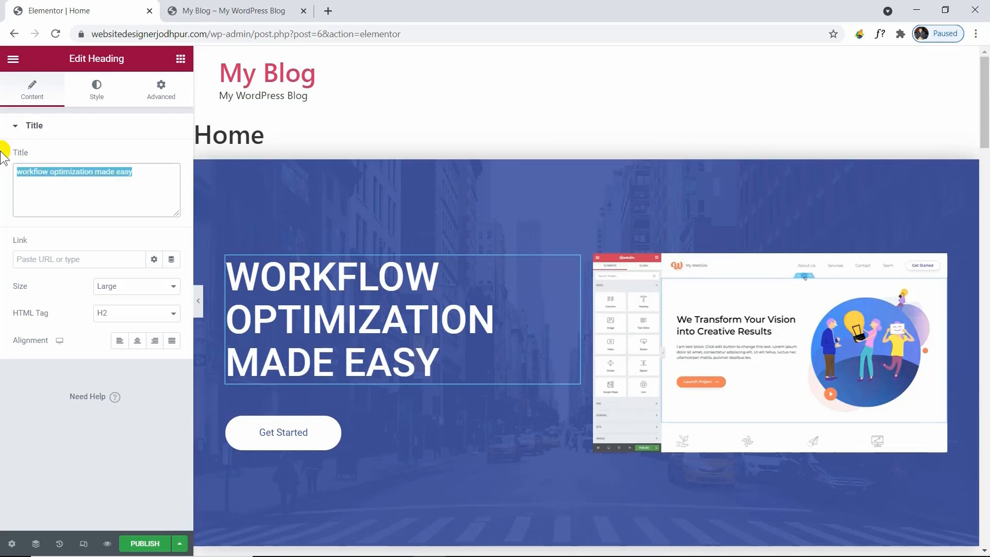
type("Best ")
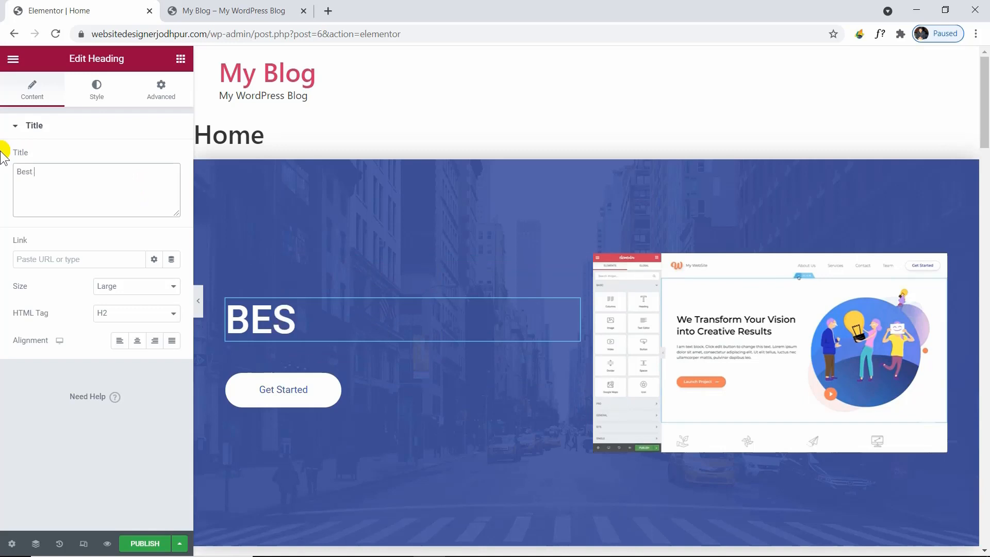
type("Website ")
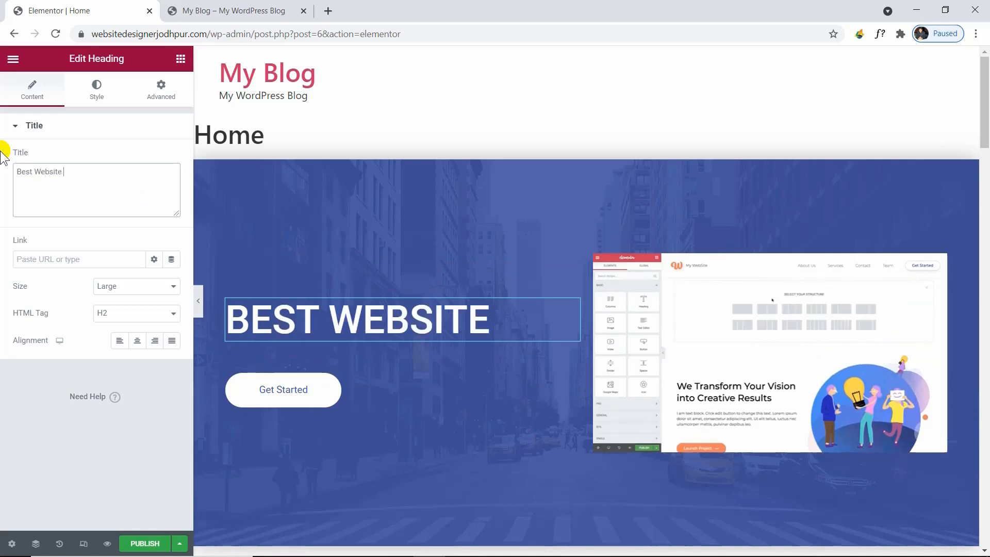
type("Designer")
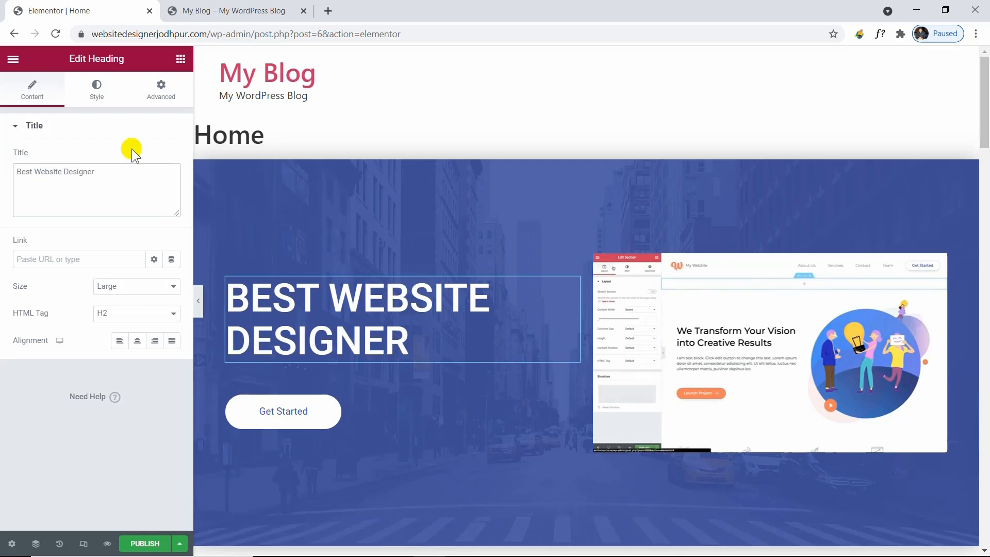
Open the hero section's Get Started button for editing
left_click(350, 409)
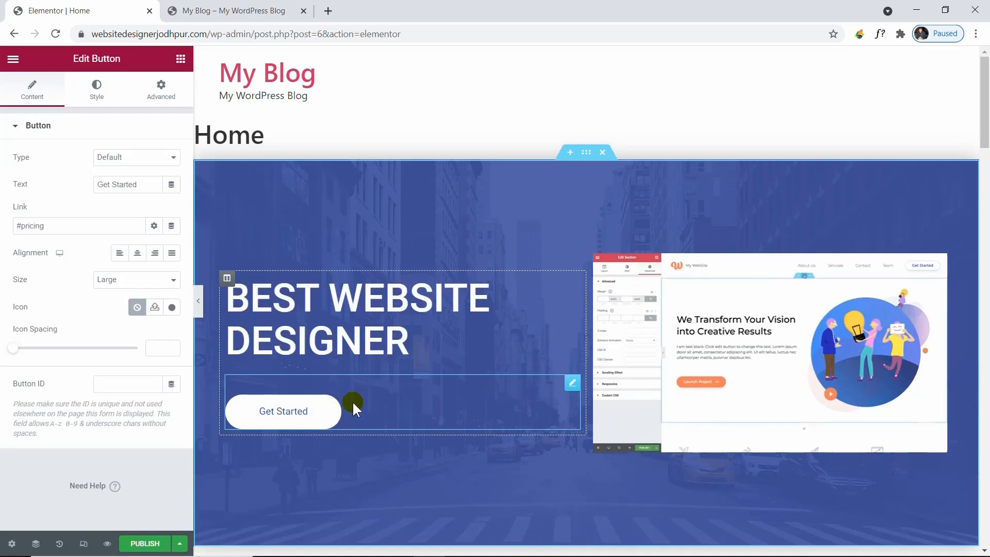
left_click(571, 284)
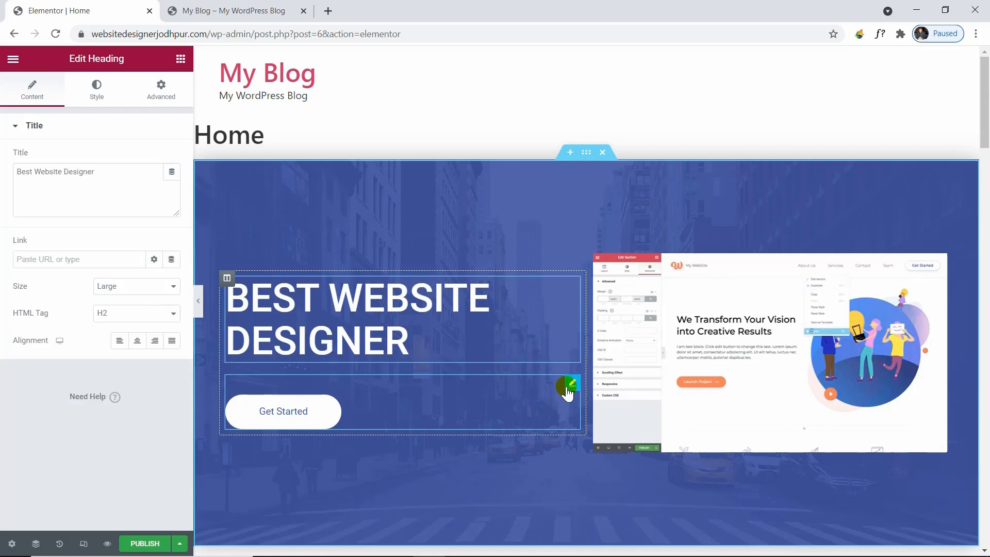
left_click(567, 388)
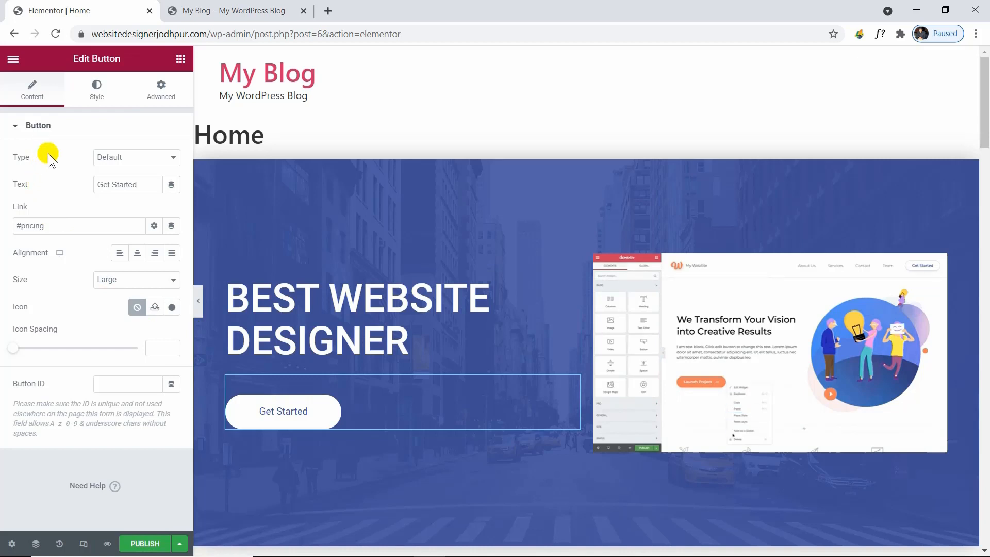
Try the Danger and Warning types on the Get Started button and return it to Default
left_click(137, 159)
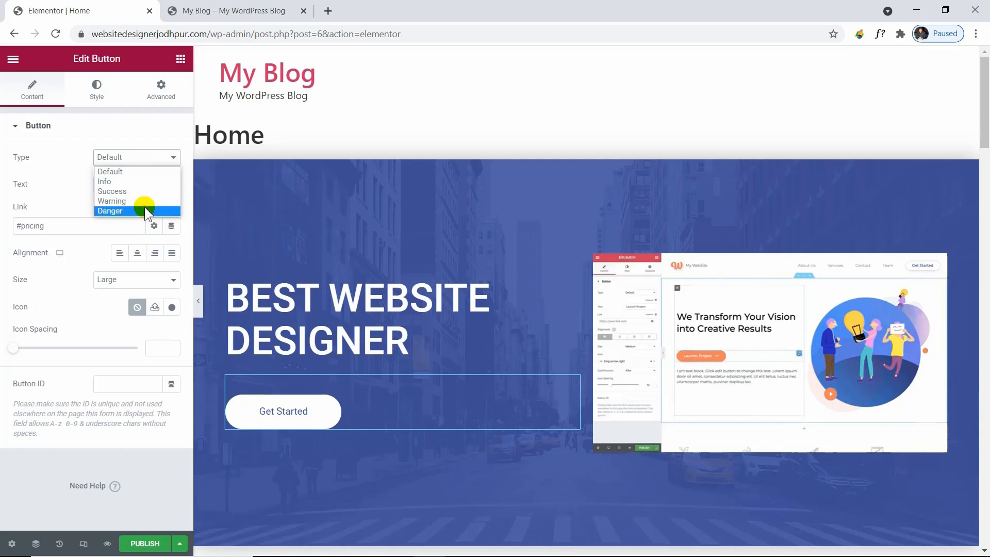
left_click(145, 209)
left_click(141, 156)
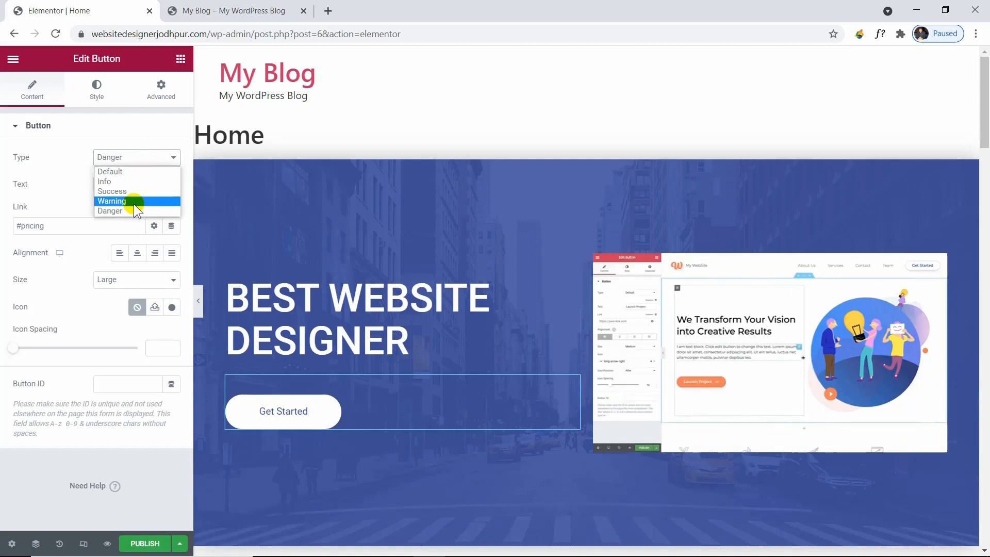
left_click(134, 202)
left_click(166, 157)
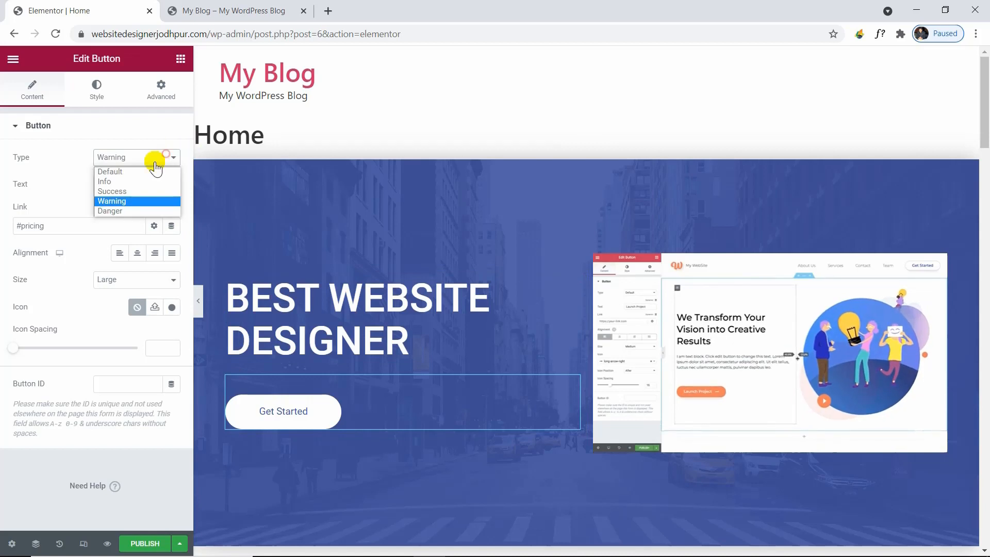
left_click(147, 171)
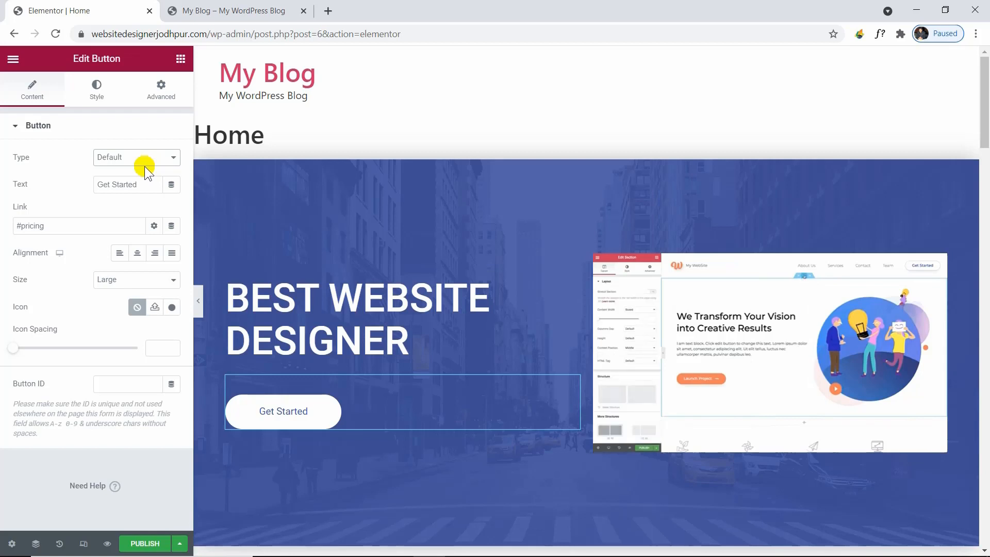
Set the hero button's text to "Contact Me" and link it to the site's Sample Page
left_click_drag(139, 185, 83, 184)
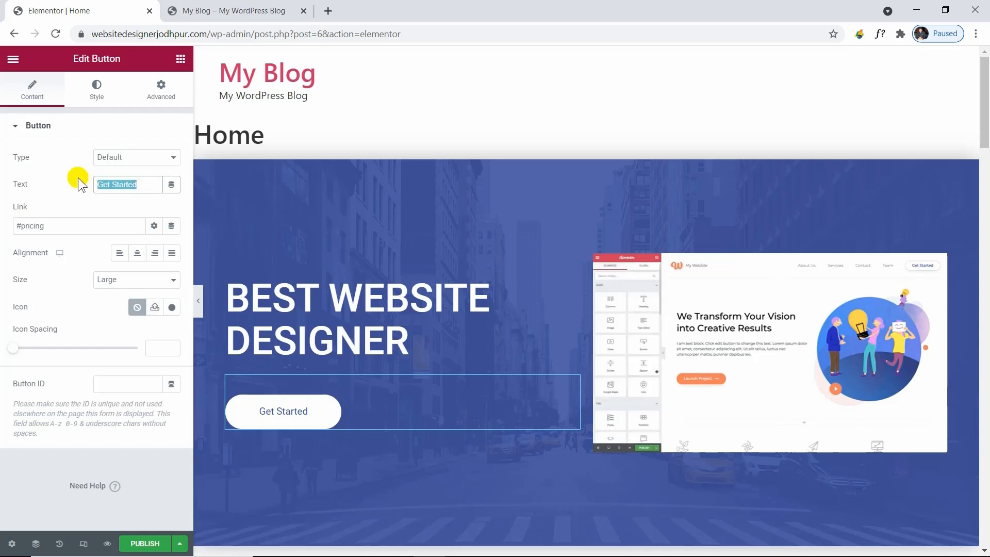
type("Contact Me")
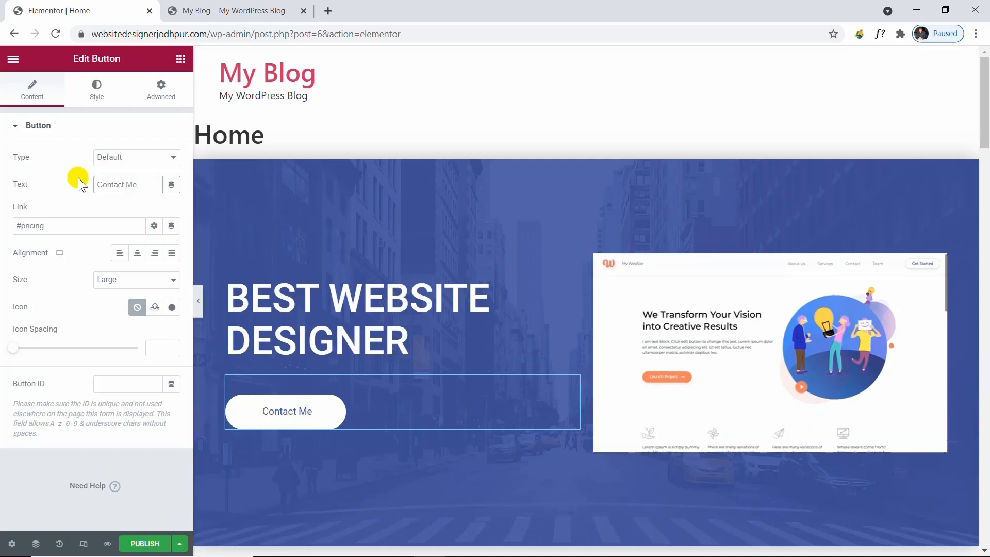
left_click(67, 230)
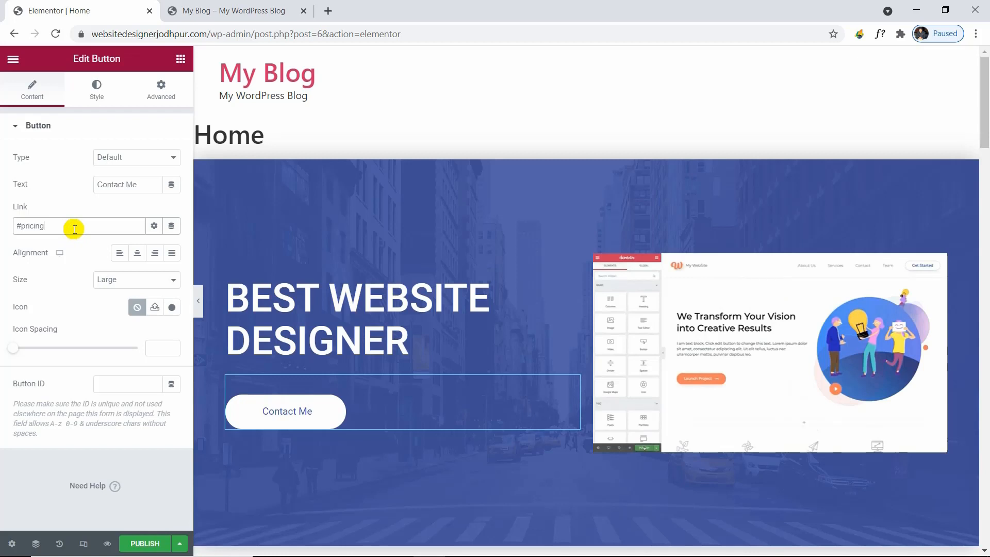
left_click_drag(75, 229, 5, 207)
type("s")
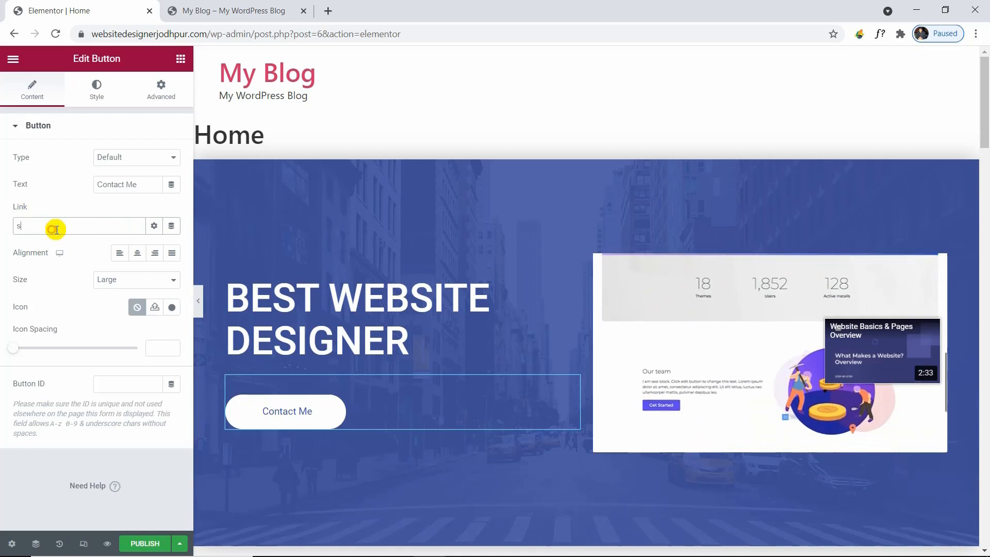
type("ampl")
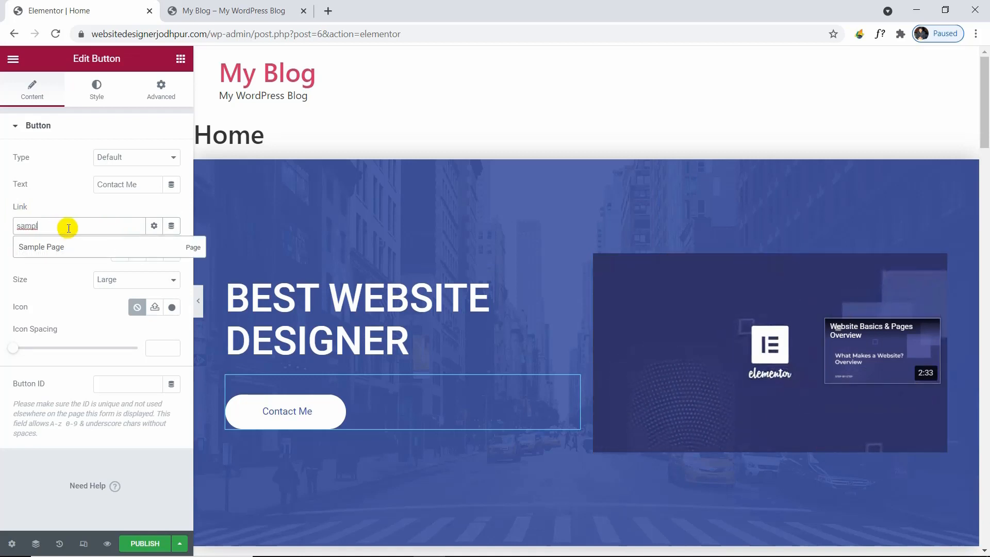
left_click(78, 248)
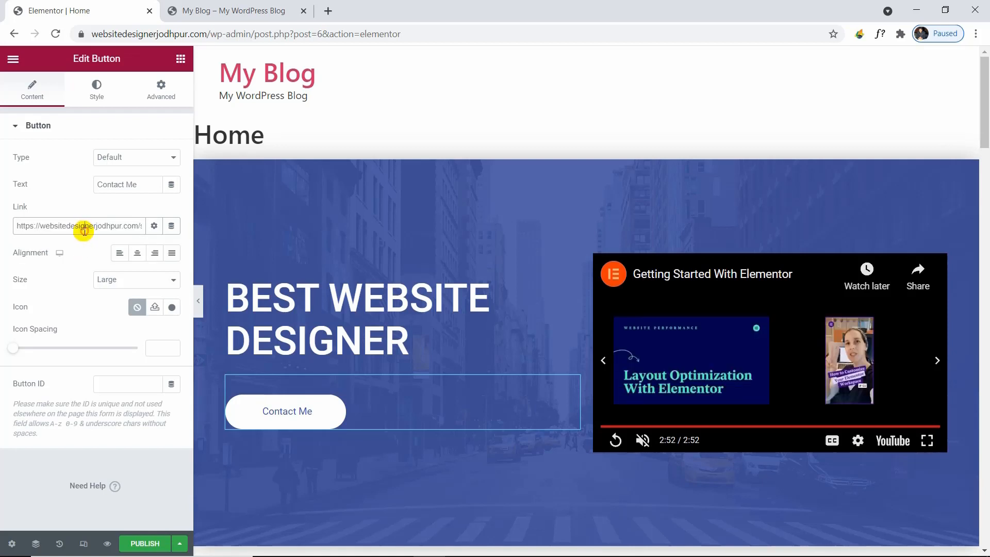
left_click_drag(20, 226, 162, 232)
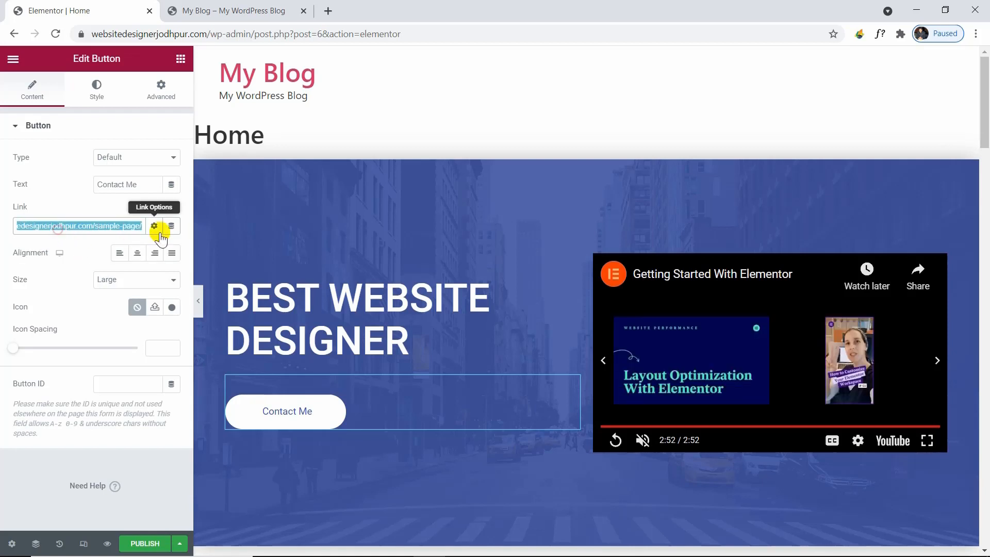
left_click(122, 226)
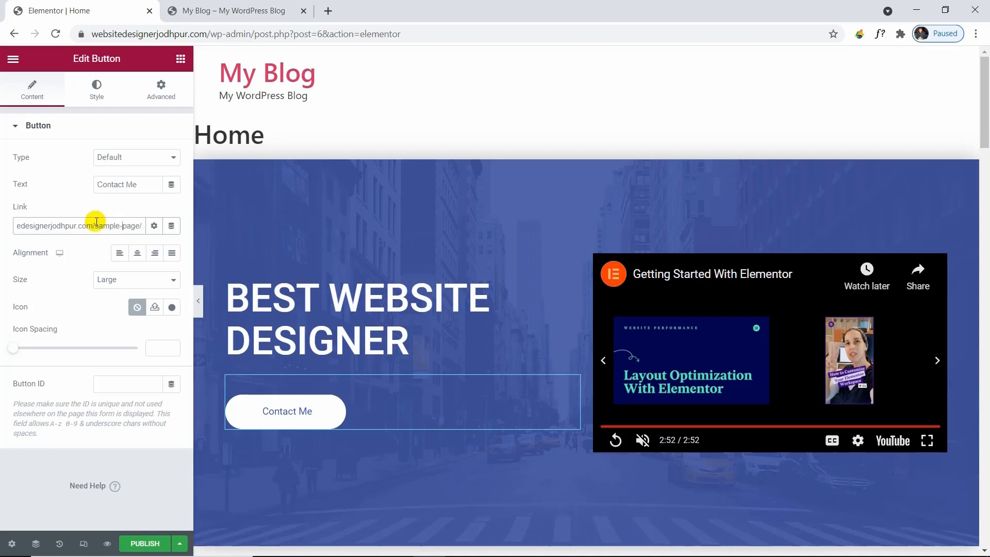
Try center and right alignment on the Contact Me button and settle on left alignment
left_click(137, 253)
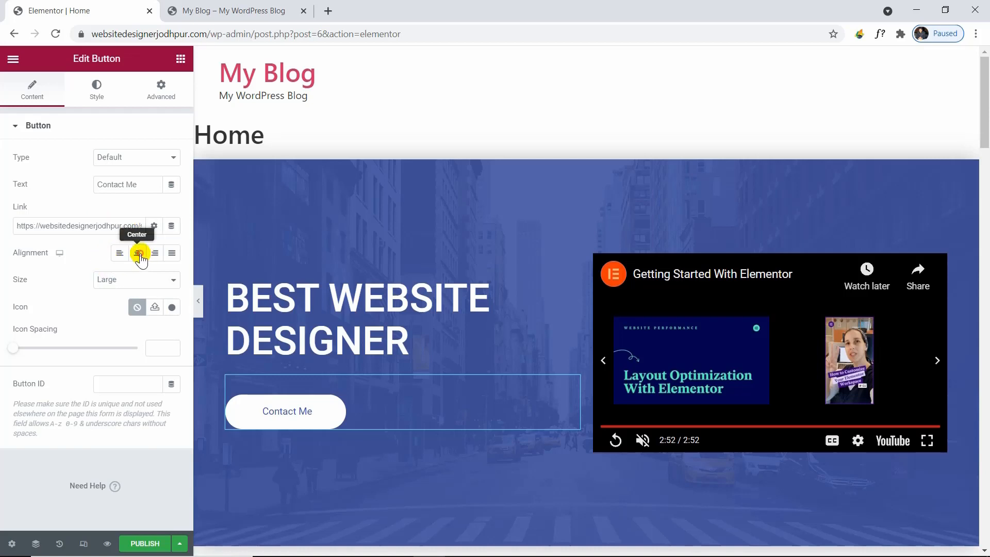
left_click(154, 253)
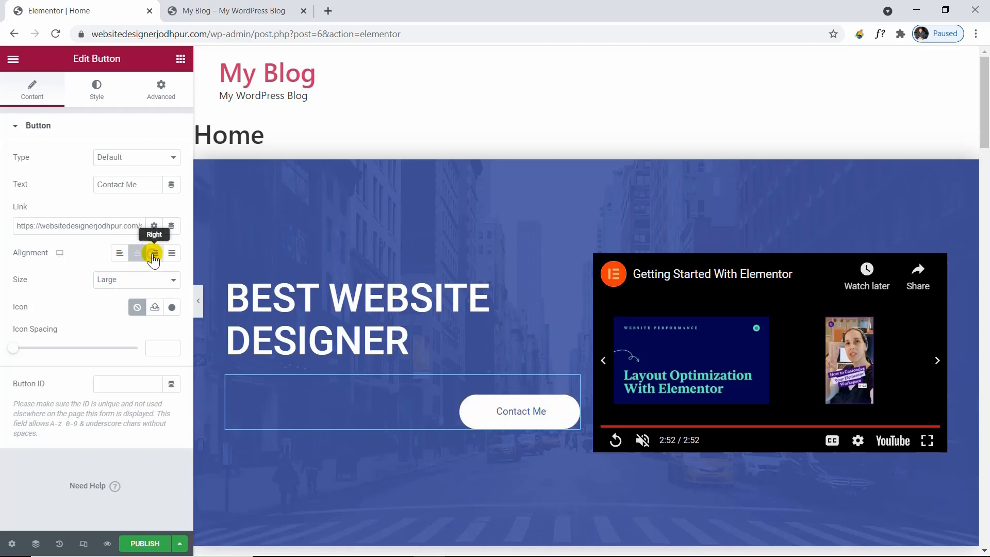
left_click(121, 253)
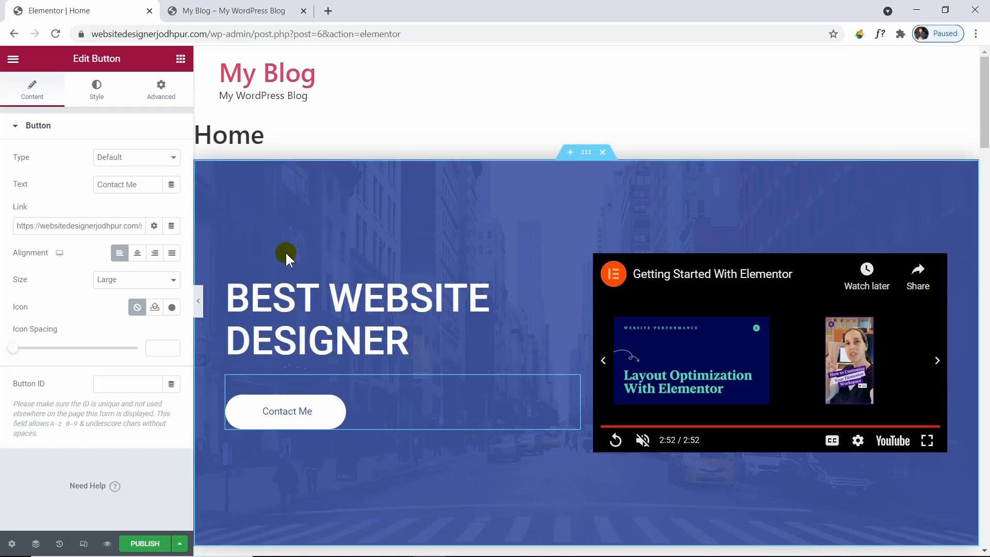
Try the Small size on the Contact Me button and return it to Large
left_click(111, 280)
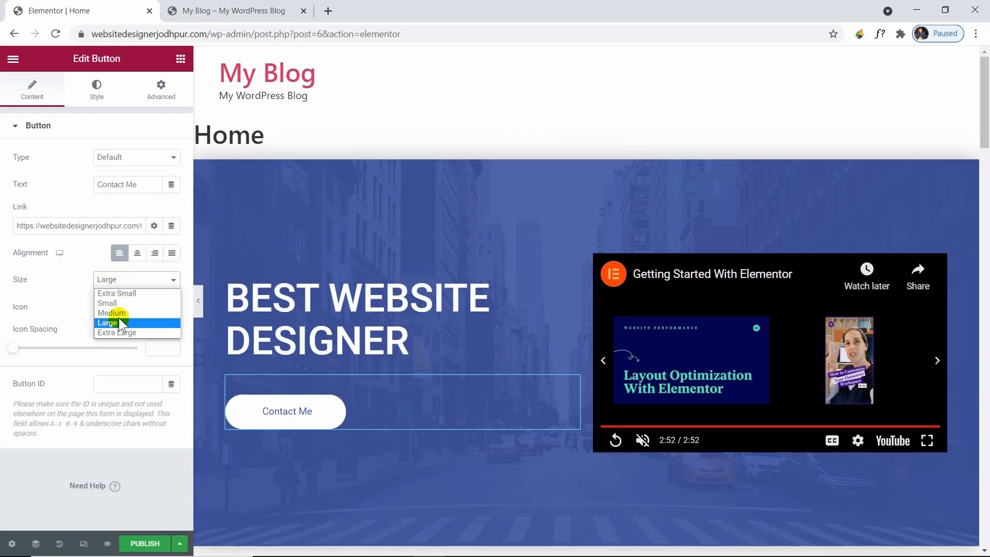
left_click(119, 308)
left_click(126, 281)
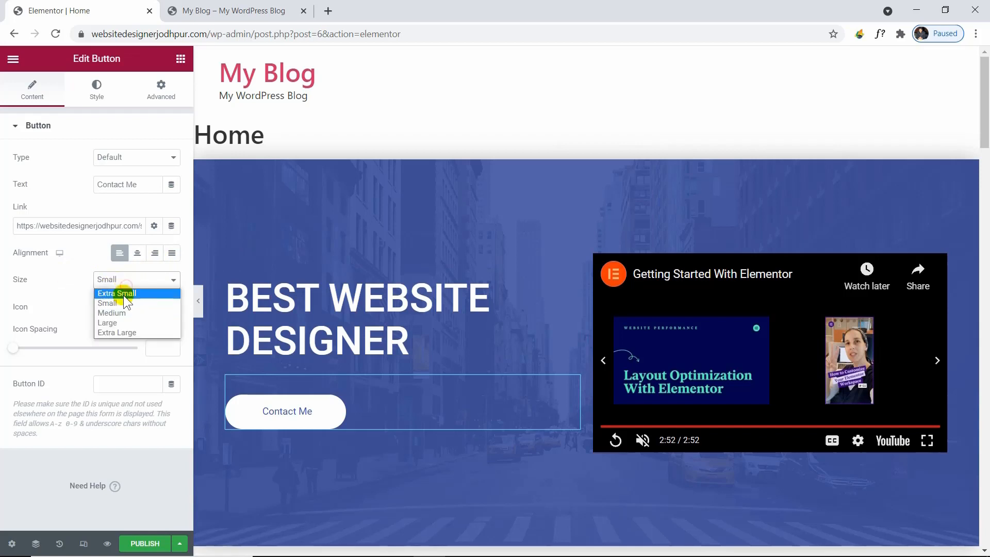
left_click(122, 321)
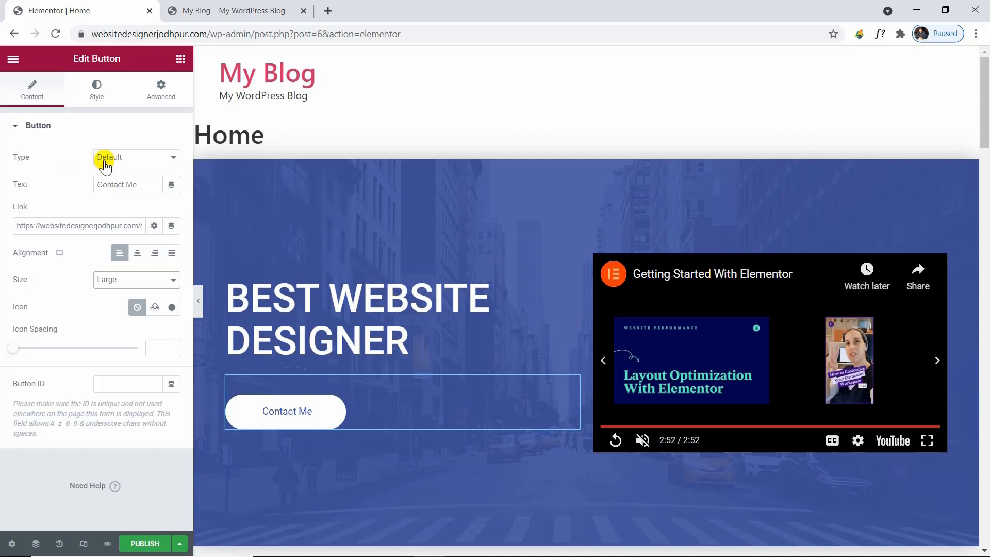
Adjust the Contact Me button's icon spacing, trying 5 and settling on 3
left_click_drag(20, 350, 63, 350)
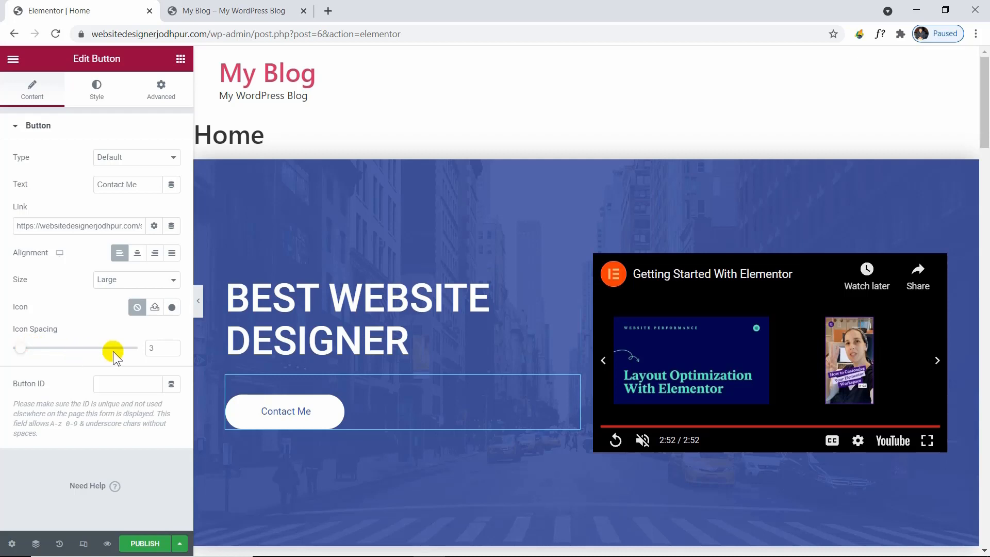
left_click(172, 345)
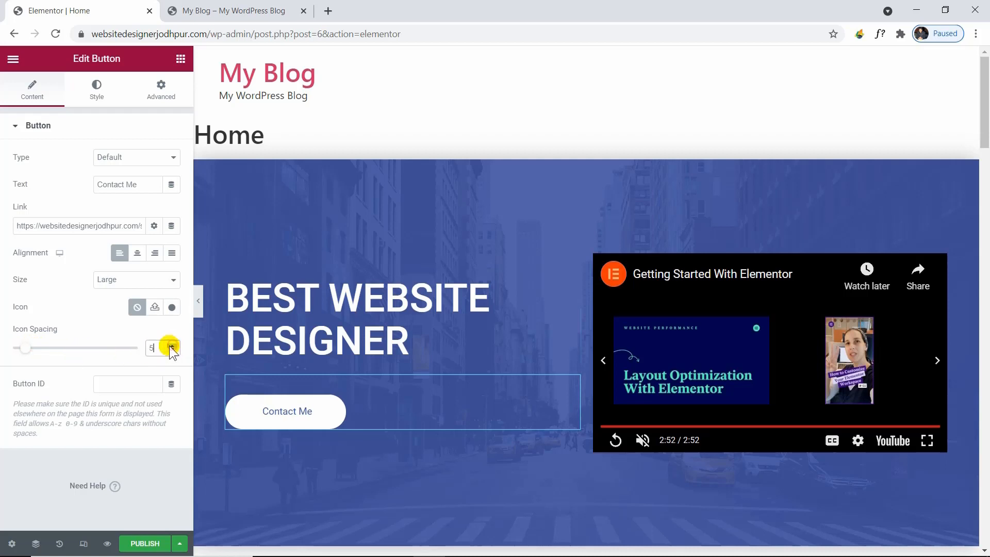
left_click(173, 345)
left_click(171, 351)
left_click(170, 351)
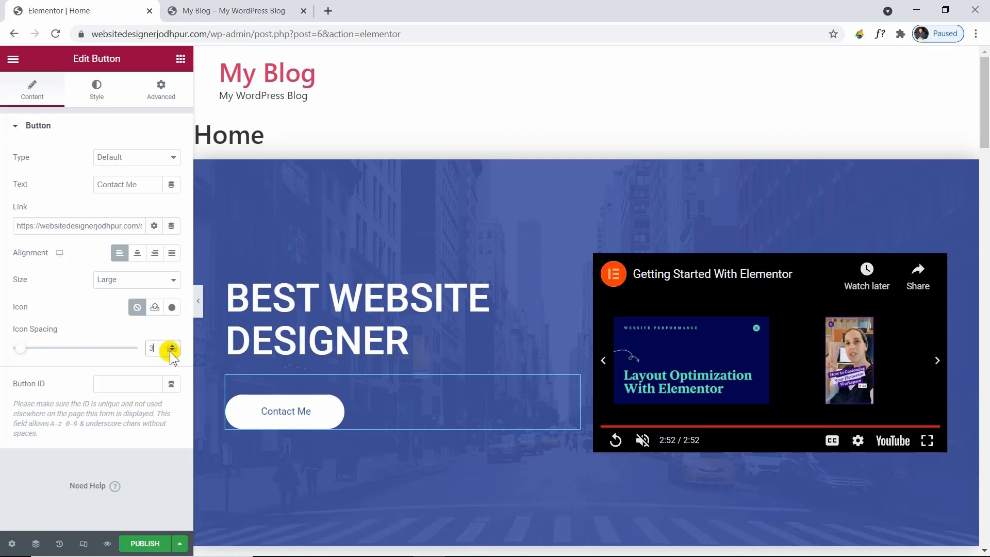
left_click(71, 326)
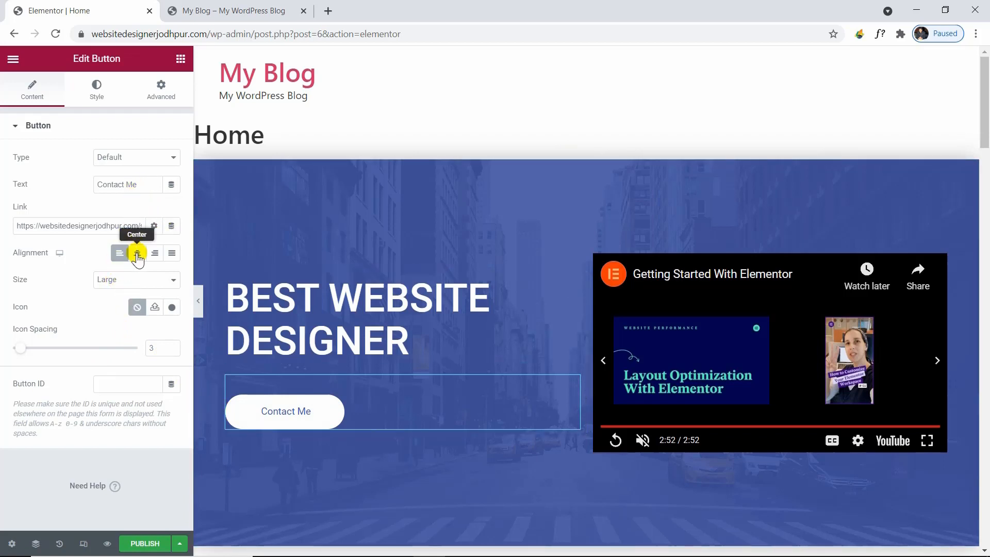
Set the Contact Me button's typography font family to Poppins
left_click(97, 98)
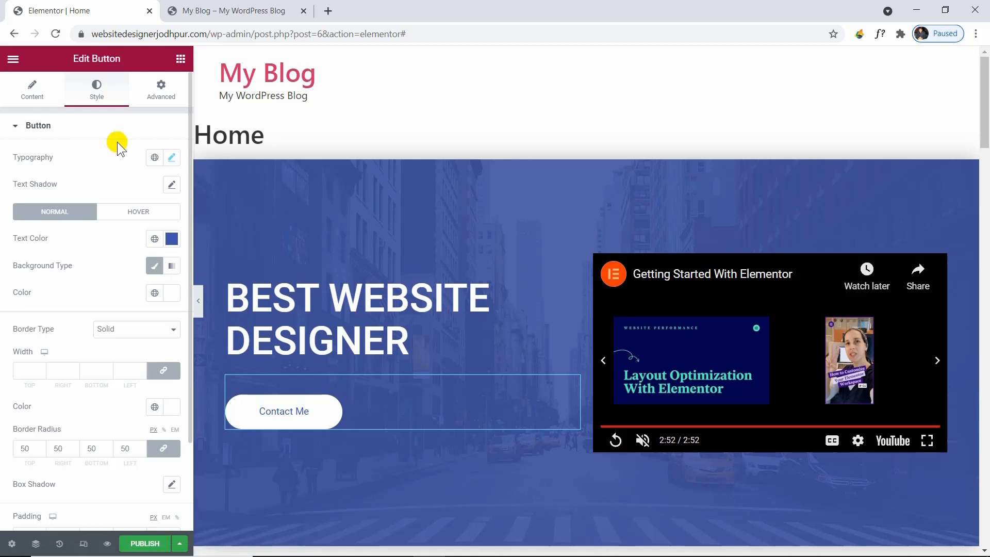
left_click(172, 157)
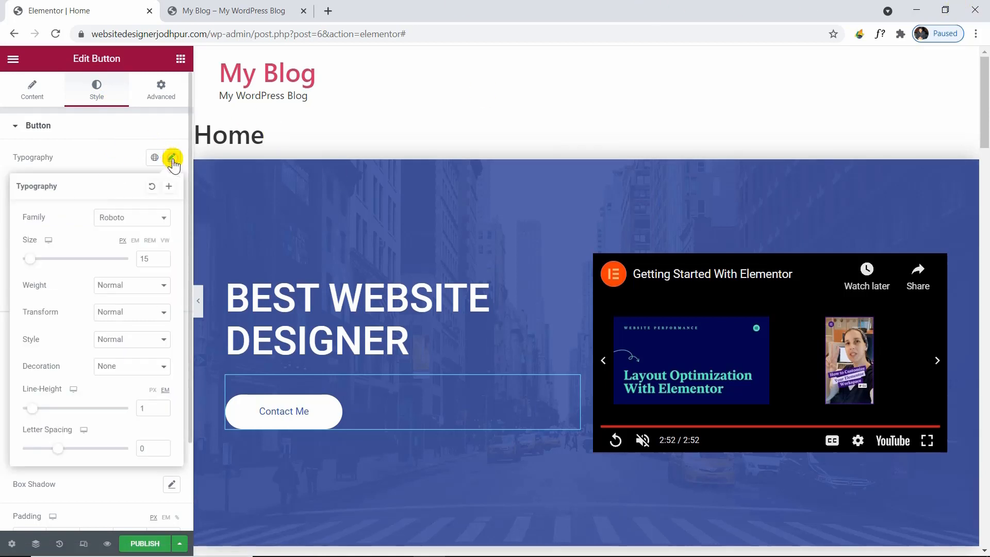
left_click(127, 220)
type("popp")
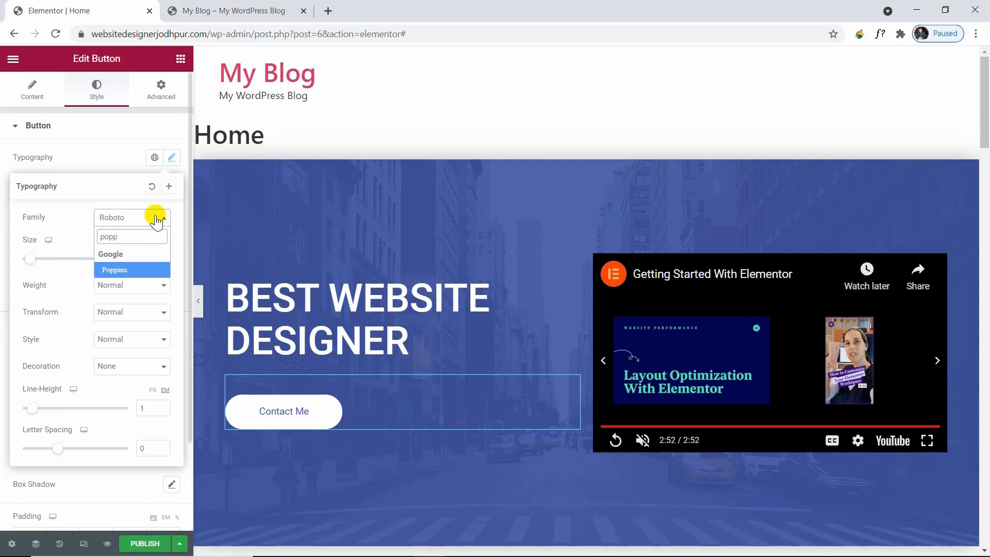
left_click(141, 270)
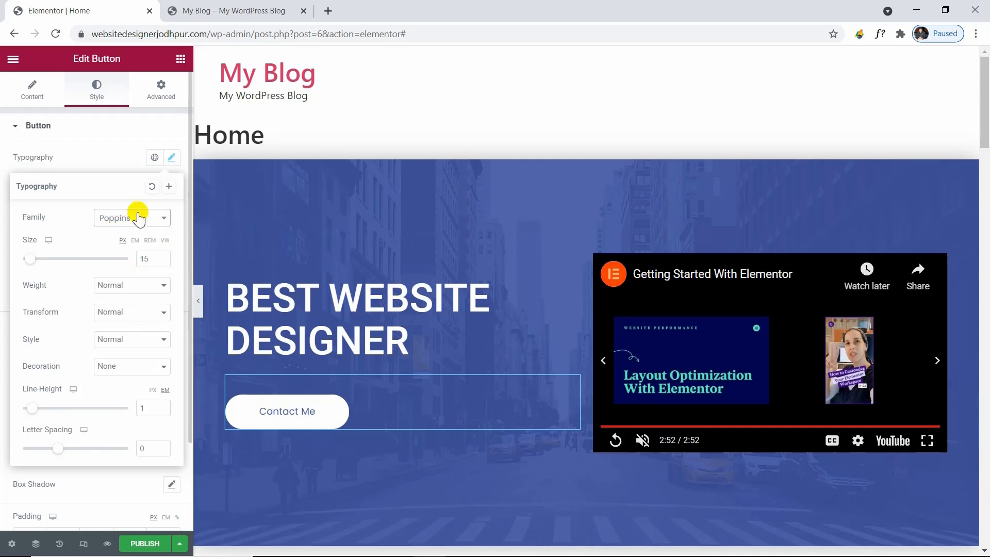
Set the Contact Me button's font size to 18 px and, after trying weight 800, its weight to 700
left_click(162, 255)
left_click(162, 254)
left_click(162, 255)
left_click(153, 286)
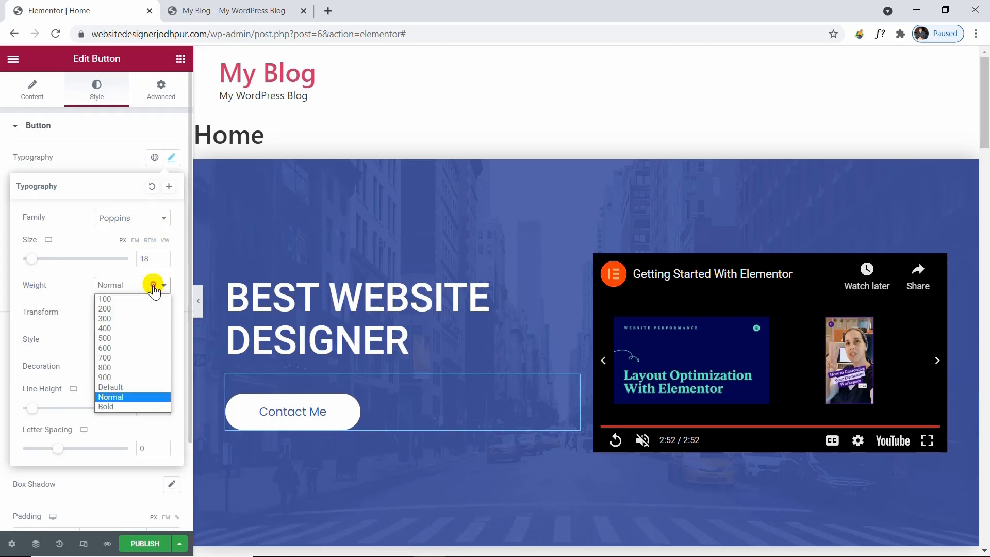
left_click(128, 367)
left_click(133, 287)
left_click(127, 356)
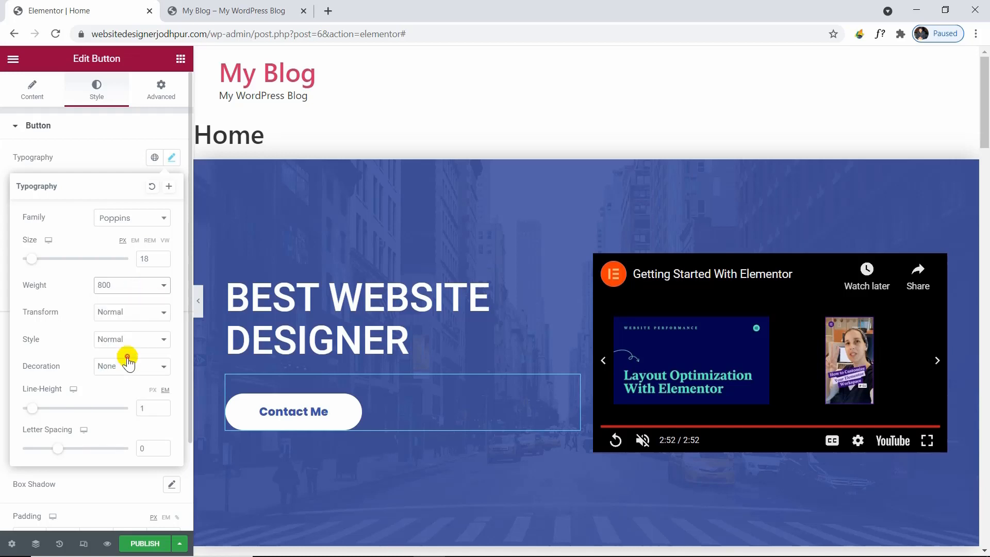
Try Capitalize, Lowercase and Uppercase text transforms on the Contact Me button and settle on Default
left_click(122, 311)
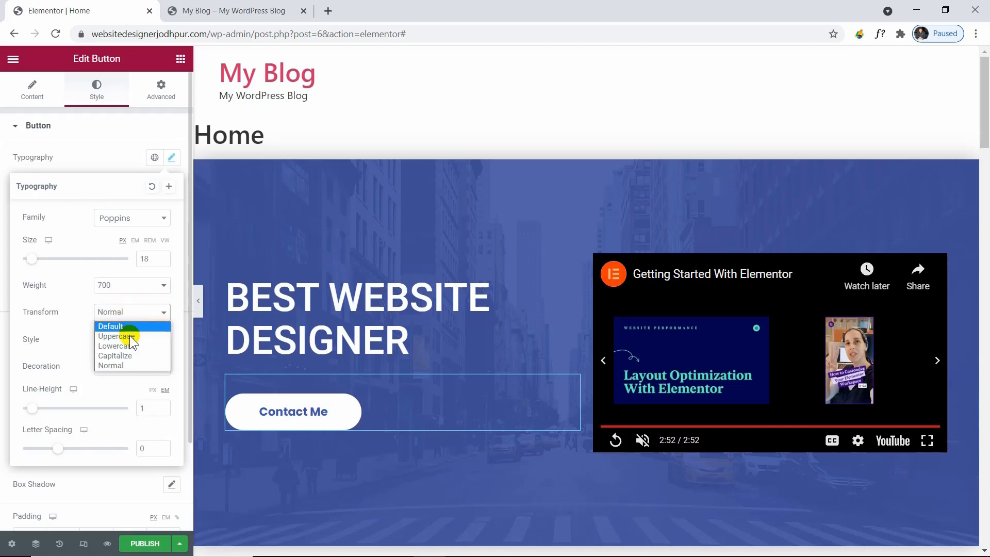
left_click(128, 356)
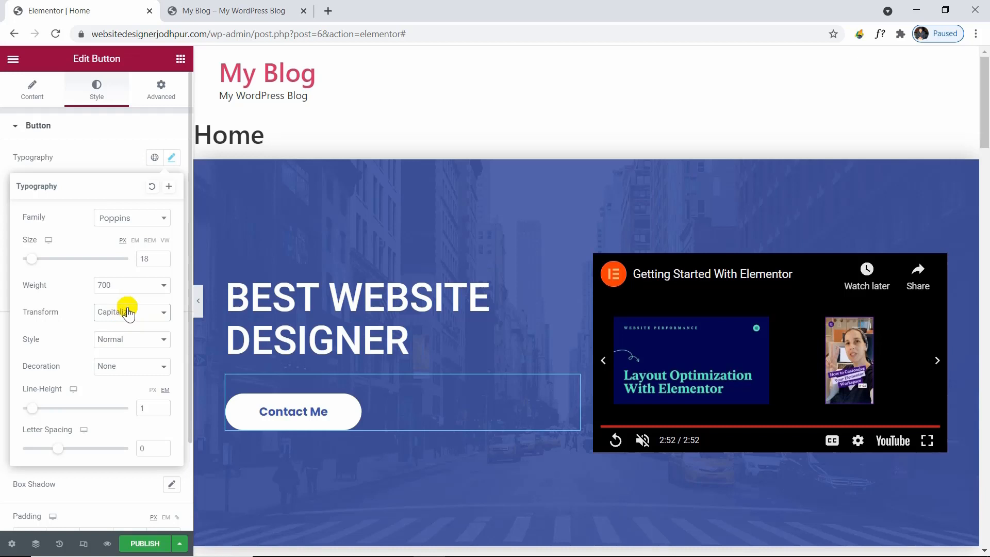
left_click(129, 313)
left_click(134, 342)
left_click(133, 311)
left_click(133, 335)
left_click(133, 312)
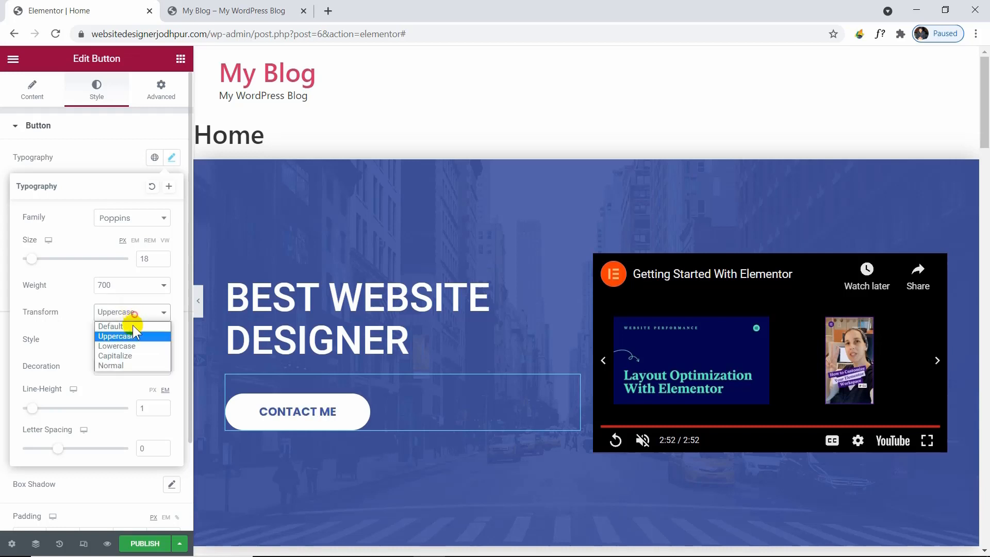
left_click(132, 327)
Try the Italic and Oblique font styles on the Contact Me button and return it to Normal
left_click(133, 339)
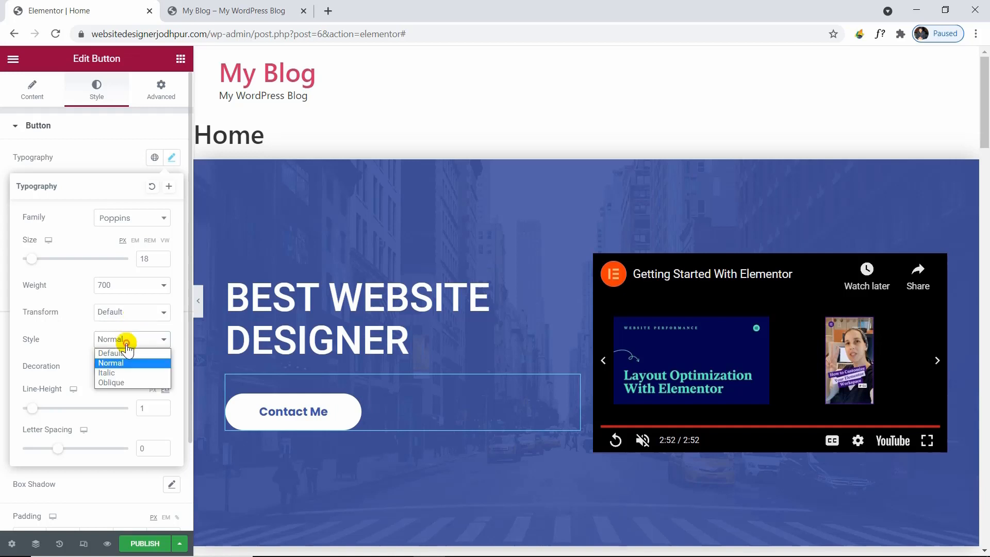
left_click(125, 372)
left_click(129, 341)
left_click(131, 383)
left_click(131, 341)
left_click(131, 359)
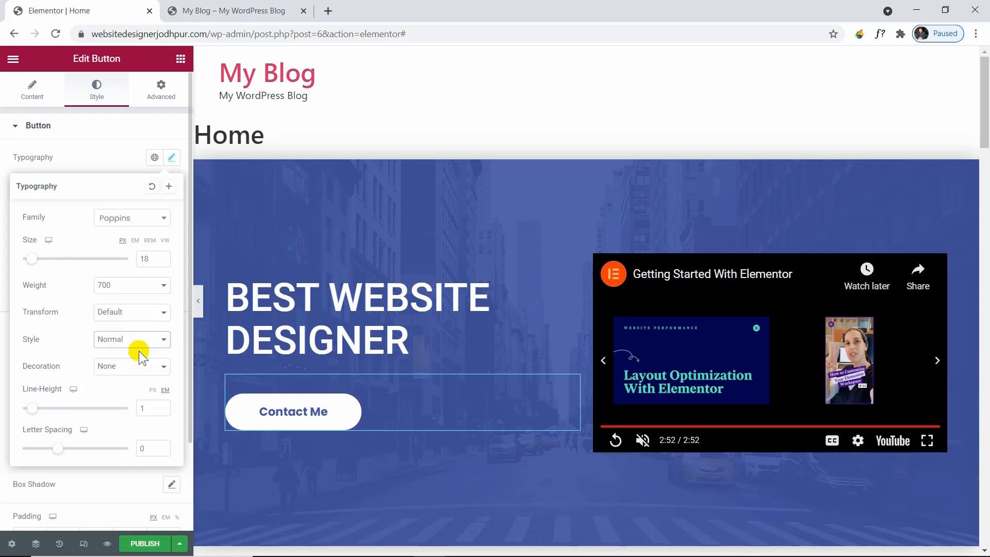
Try Underline and Overline decorations on the Contact Me button's text and settle on Default
left_click(125, 369)
left_click(142, 387)
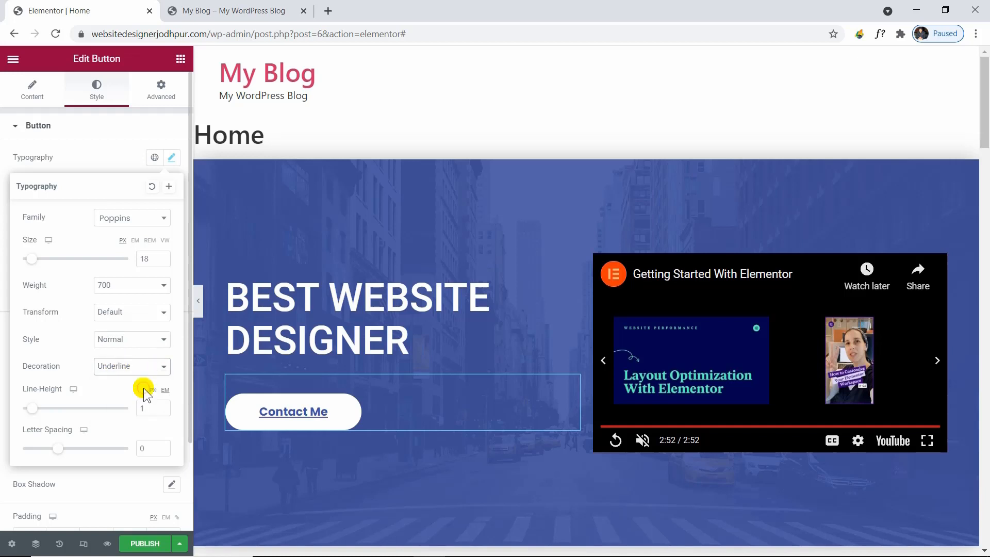
left_click(135, 367)
left_click(135, 397)
left_click(125, 365)
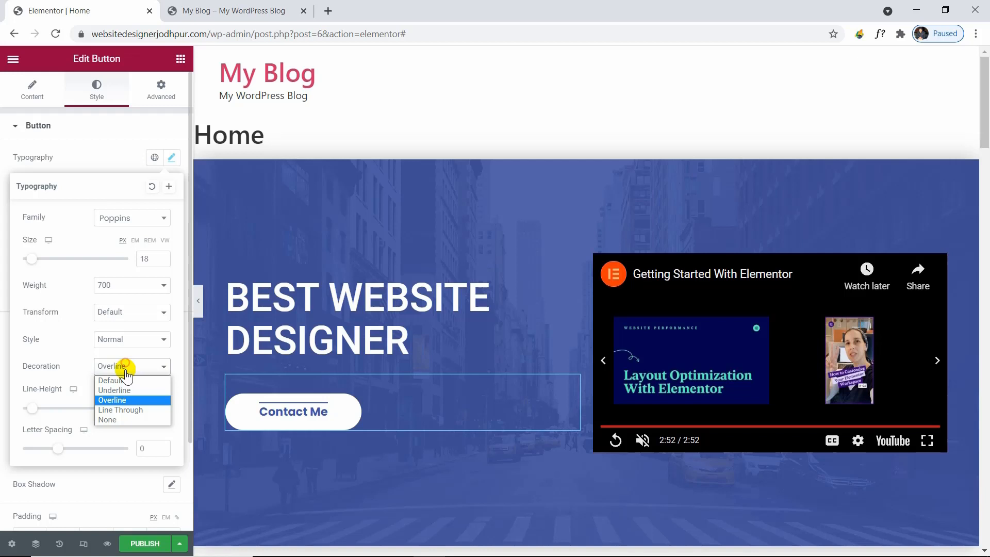
left_click(127, 381)
Set the letter spacing of the Contact Me button's text to 0.3
scroll(126, 381, "down", 2)
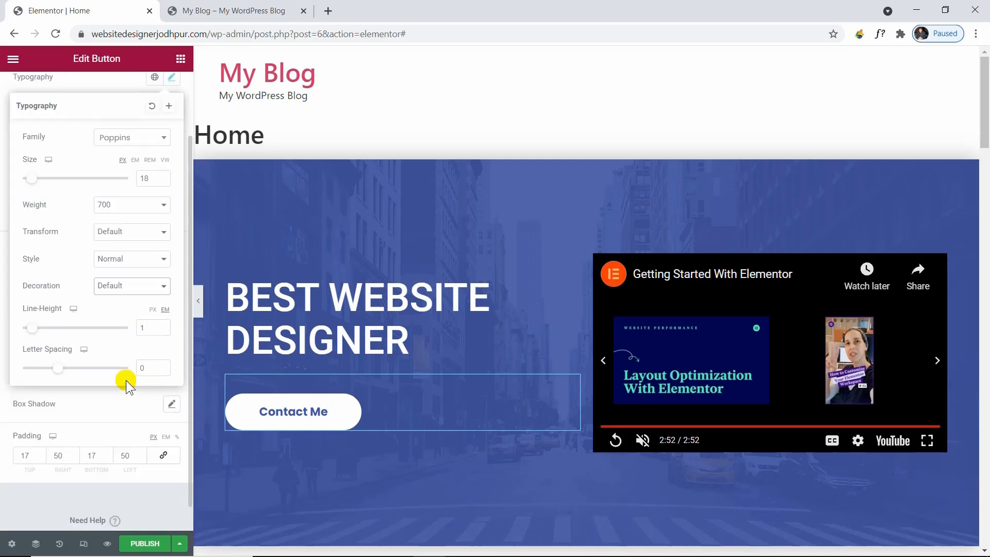
left_click(163, 365)
left_click(163, 365)
left_click(162, 365)
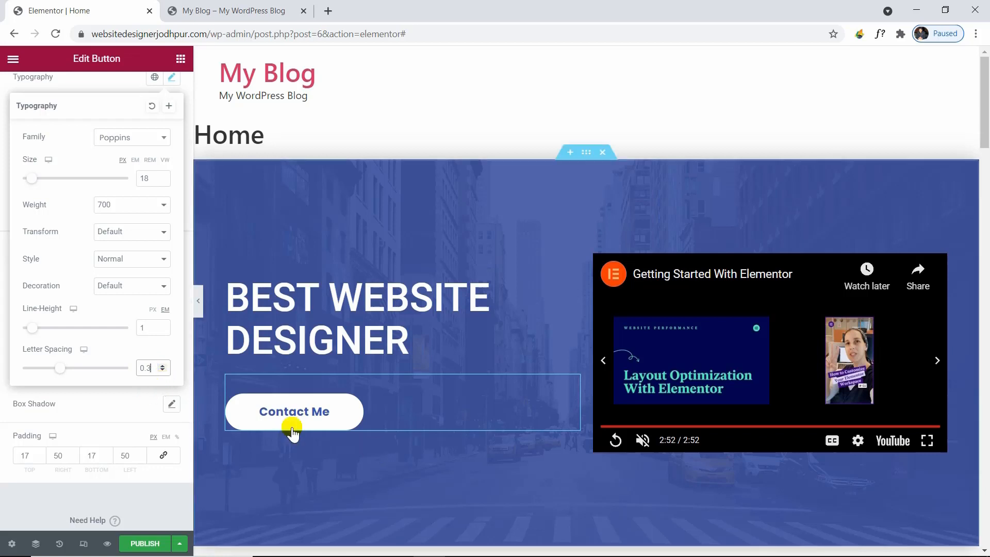
Reduce the Contact Me button's top padding to 15 px
scroll(101, 427, "down", 1)
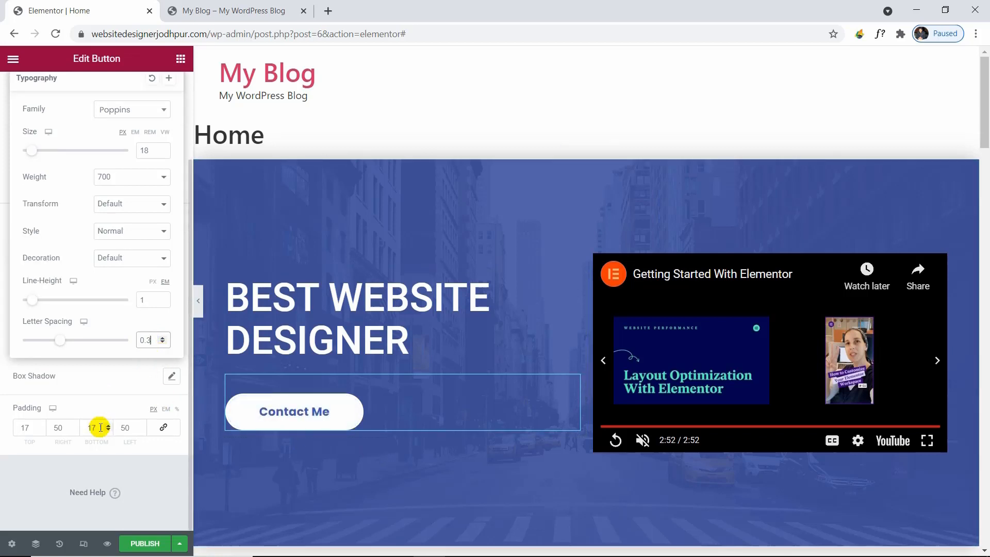
left_click(41, 429)
left_click(41, 430)
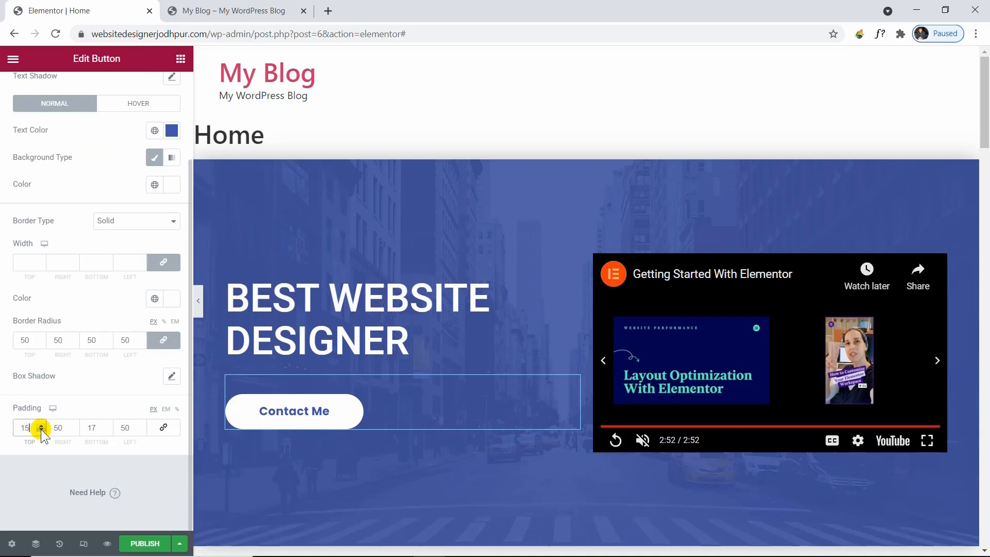
Try a text shadow with color rgba(0, 0, 0, 0.47) on the Contact Me button and reset it
scroll(112, 344, "up", 2)
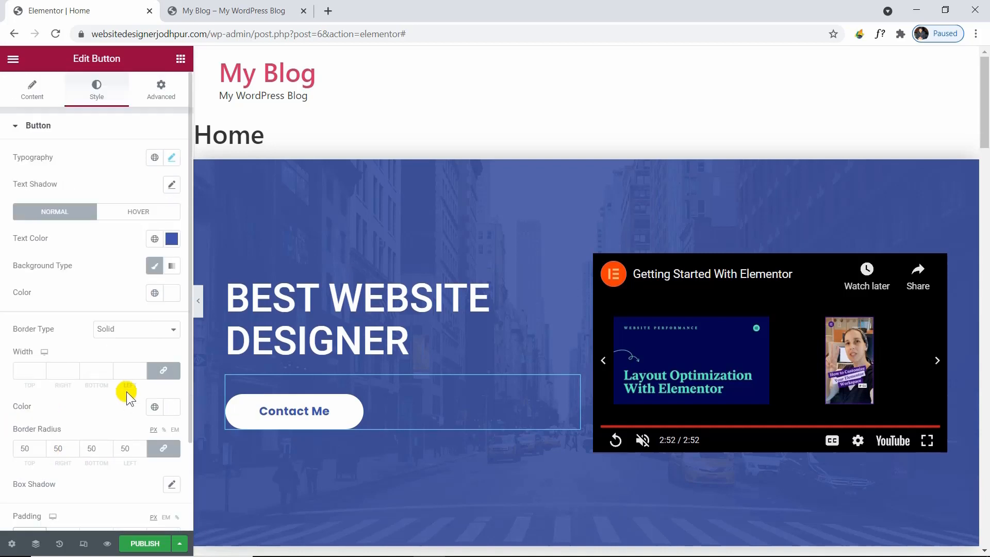
left_click(172, 184)
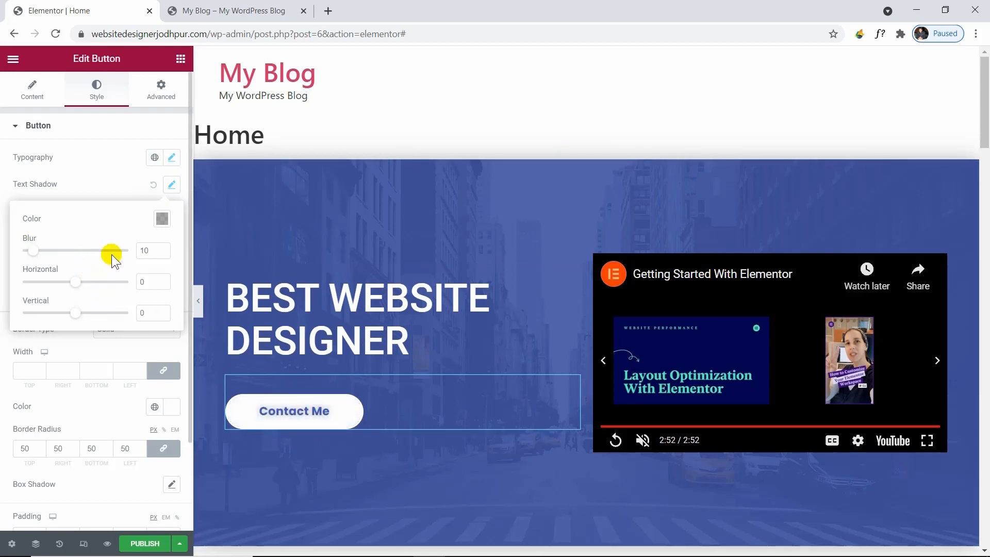
left_click(162, 218)
left_click_drag(137, 397, 164, 397)
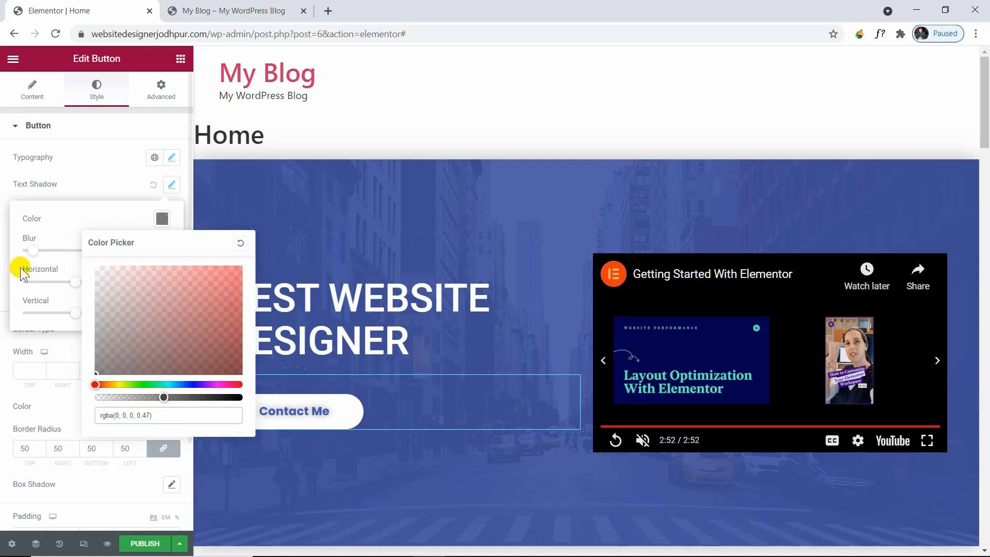
left_click(45, 220)
left_click(91, 178)
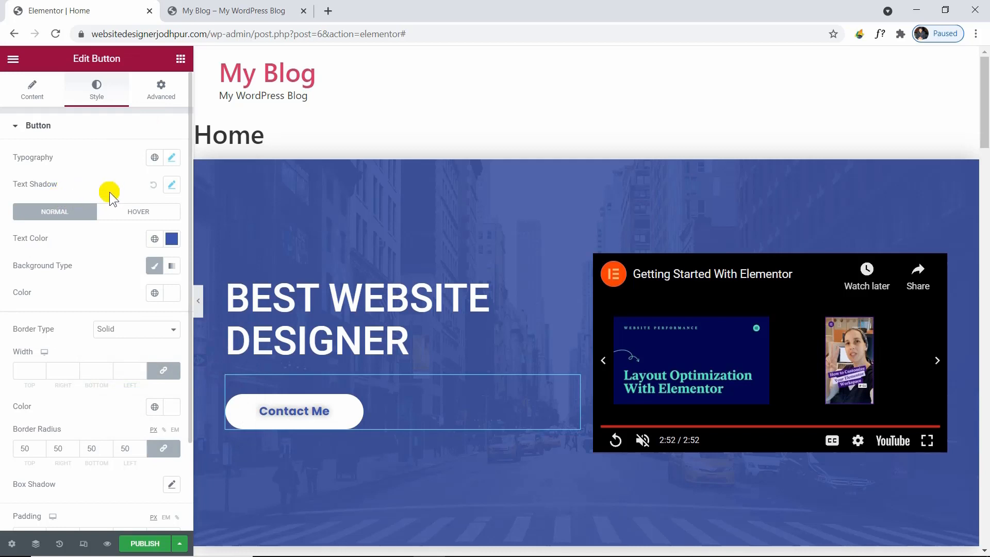
left_click(153, 186)
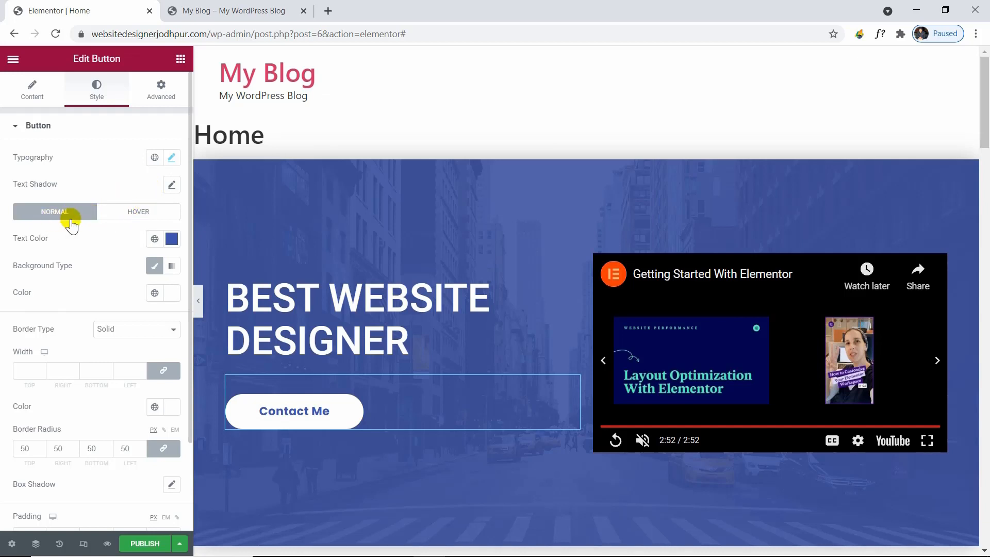
Set the Contact Me button's hover text color to red, and try a gradient hover background before returning to the plain color type
left_click(118, 214)
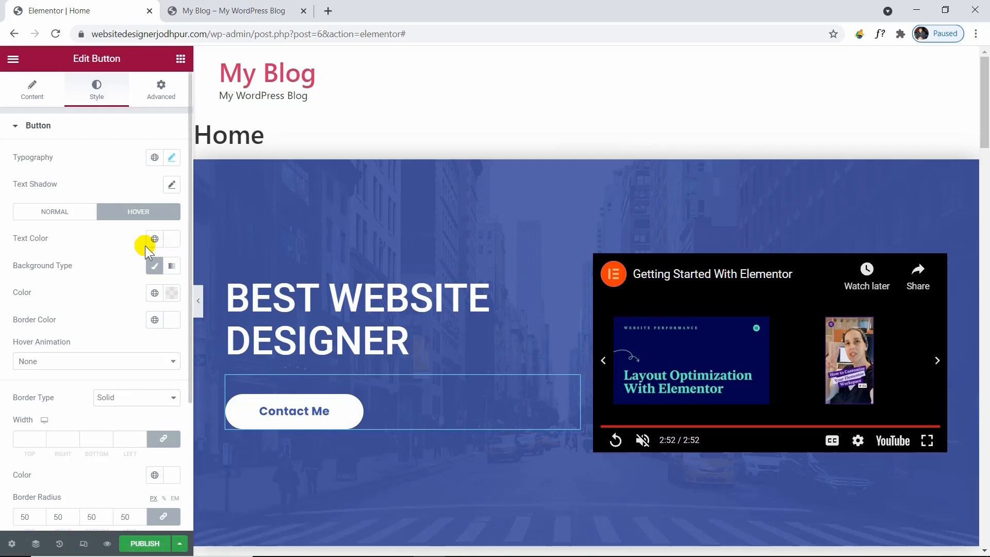
left_click(166, 238)
left_click_drag(149, 298, 190, 293)
left_click(109, 243)
left_click(170, 267)
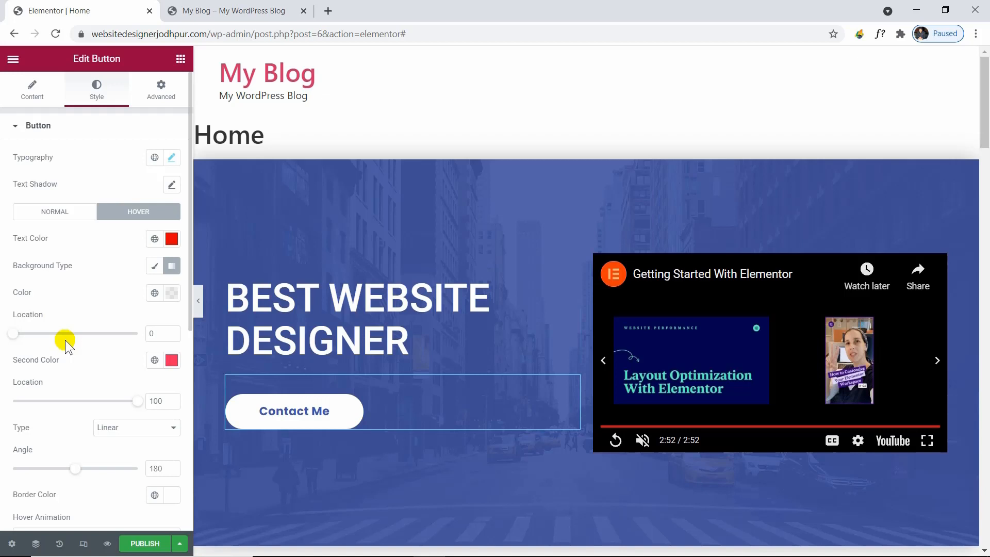
left_click(153, 265)
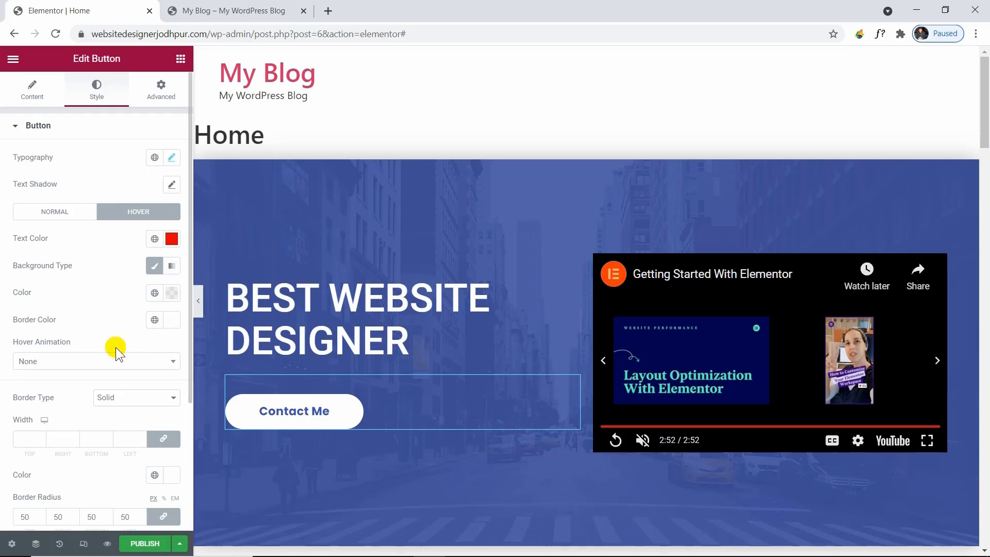
Try the Shrink and Push hover animations on the Contact Me button and settle on Grow
left_click(116, 361)
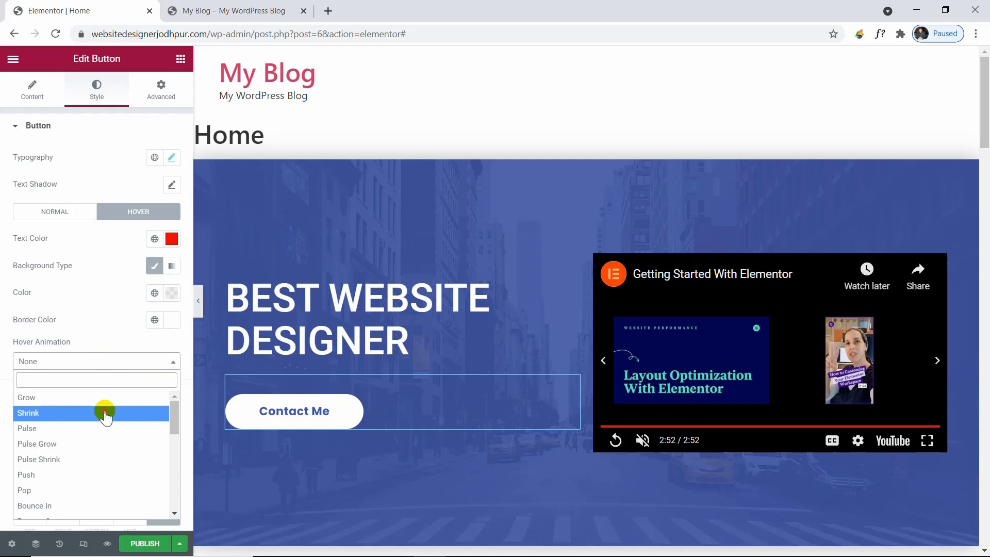
left_click(104, 412)
left_click(92, 361)
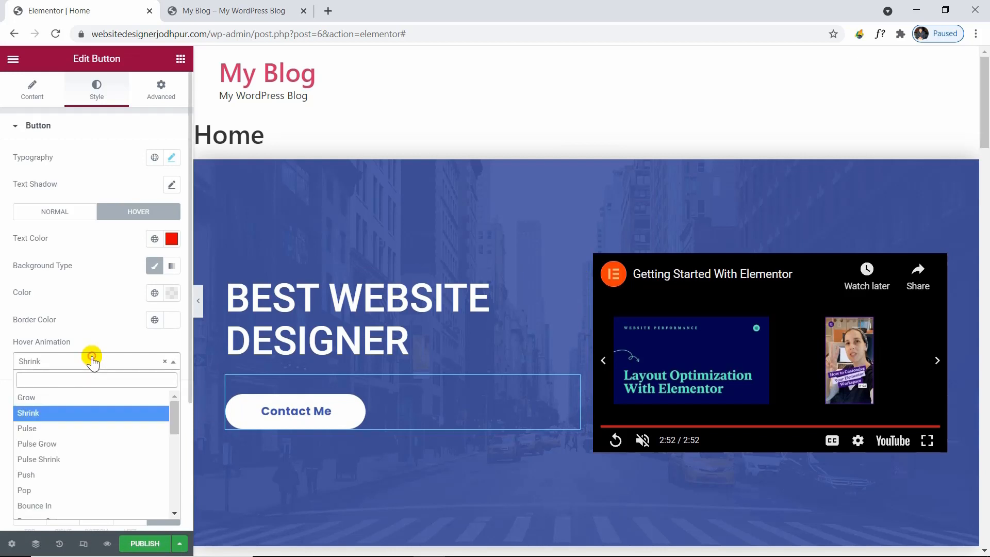
left_click(88, 474)
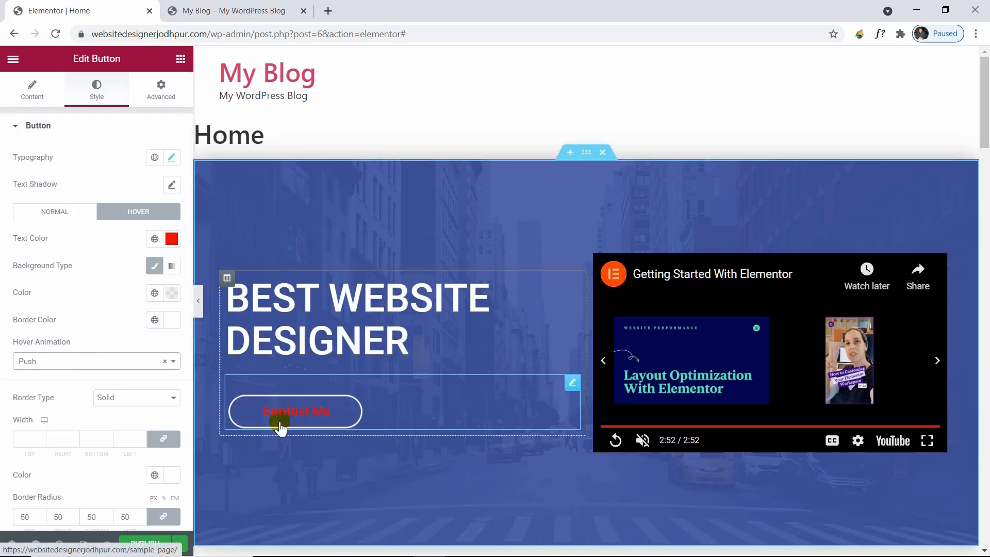
left_click(123, 361)
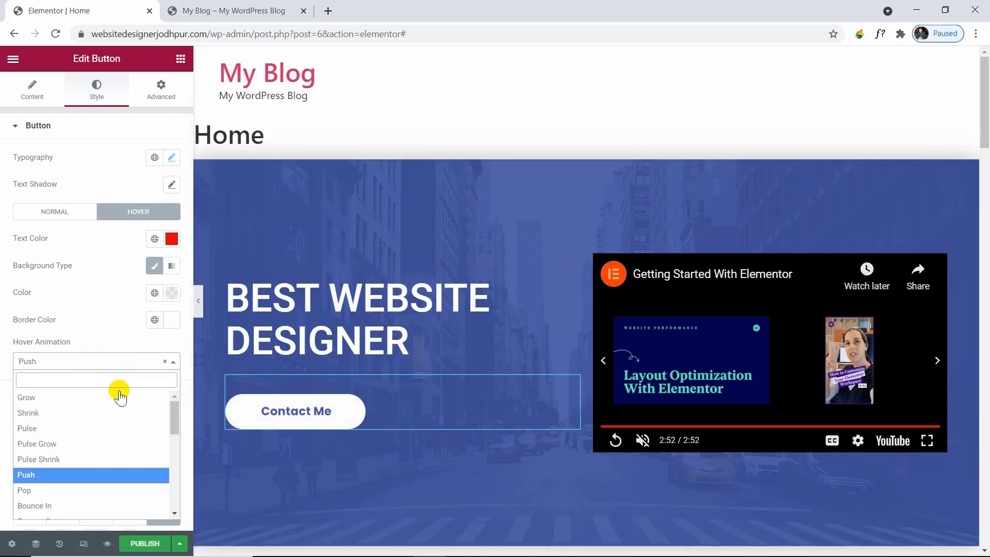
left_click(119, 396)
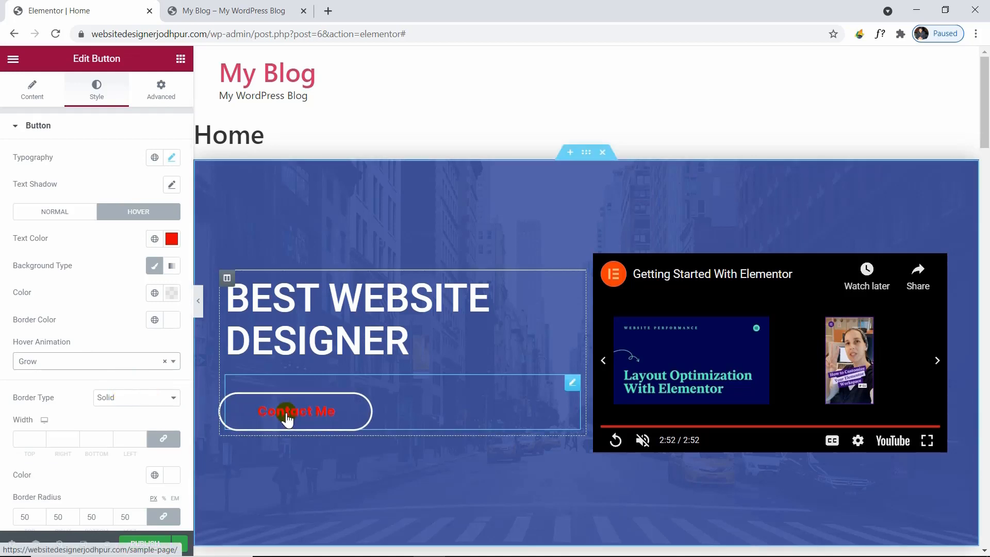
Check the Contact Me button's border type options, keep Solid, and set the linked border radius to 0 px on all corners
scroll(139, 409, "down", 3)
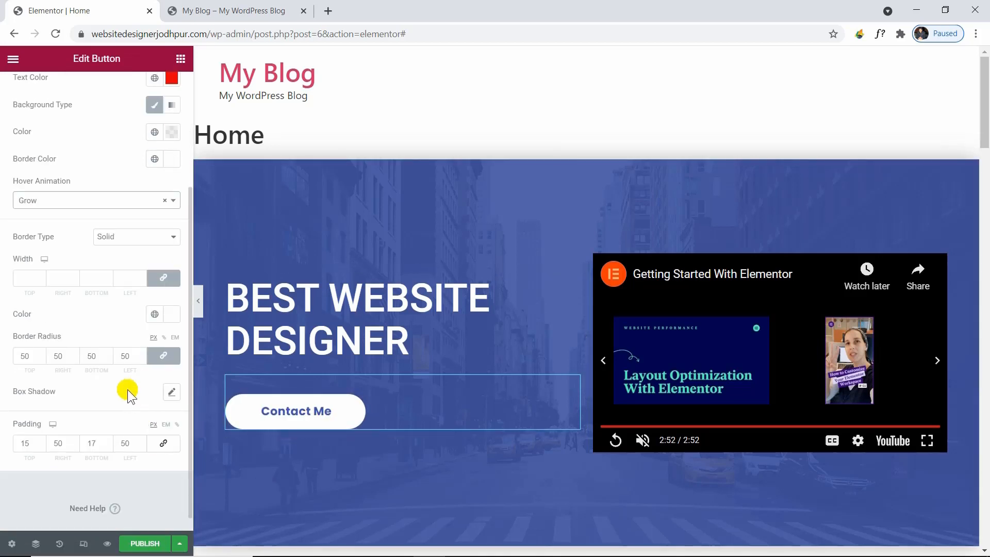
left_click(144, 240)
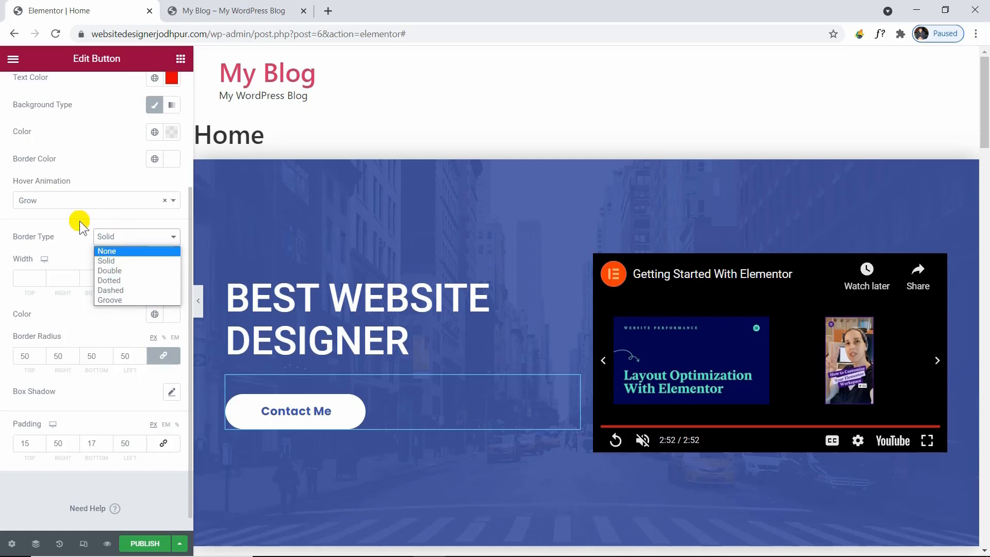
left_click(68, 230)
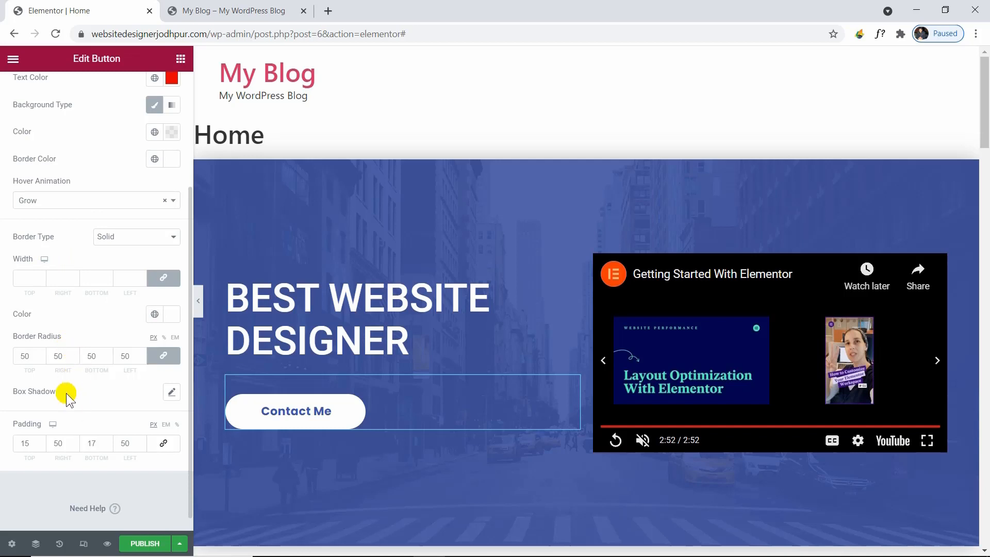
left_click_drag(31, 356, 2, 356)
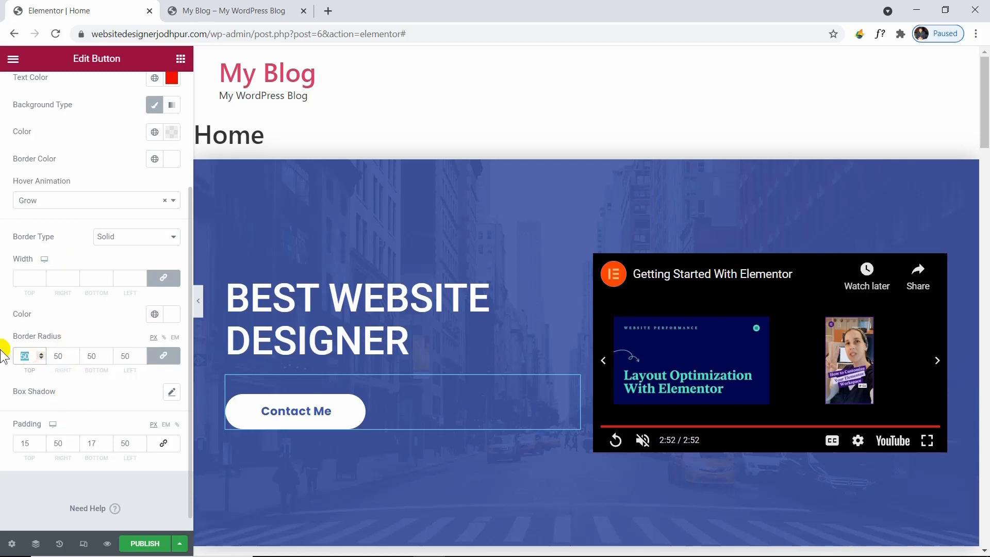
type("0")
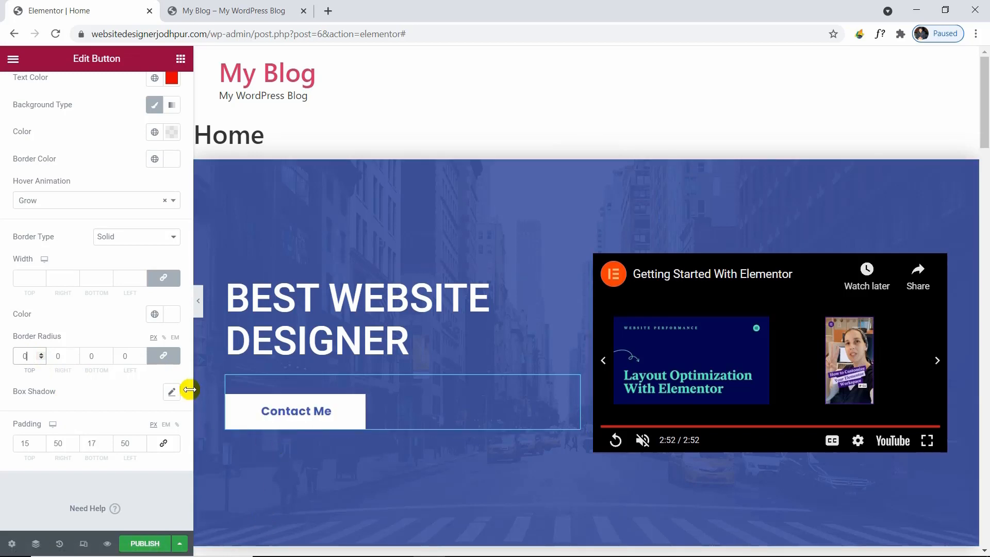
Unlink the Contact Me button's border radius values and set only the Top and Bottom values to 10 px
left_click(164, 356)
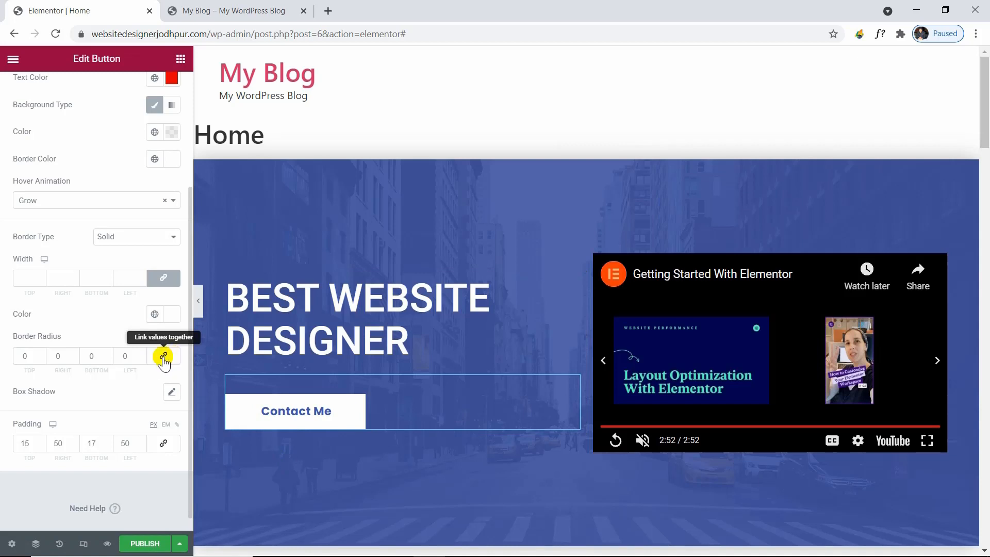
double_click(33, 354)
type("10")
double_click(92, 356)
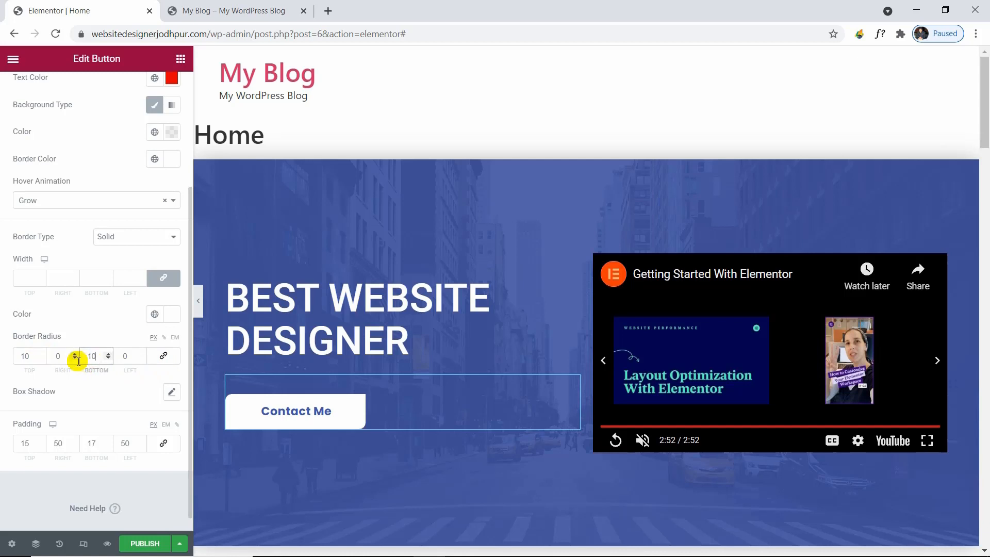
type("10")
left_click(104, 385)
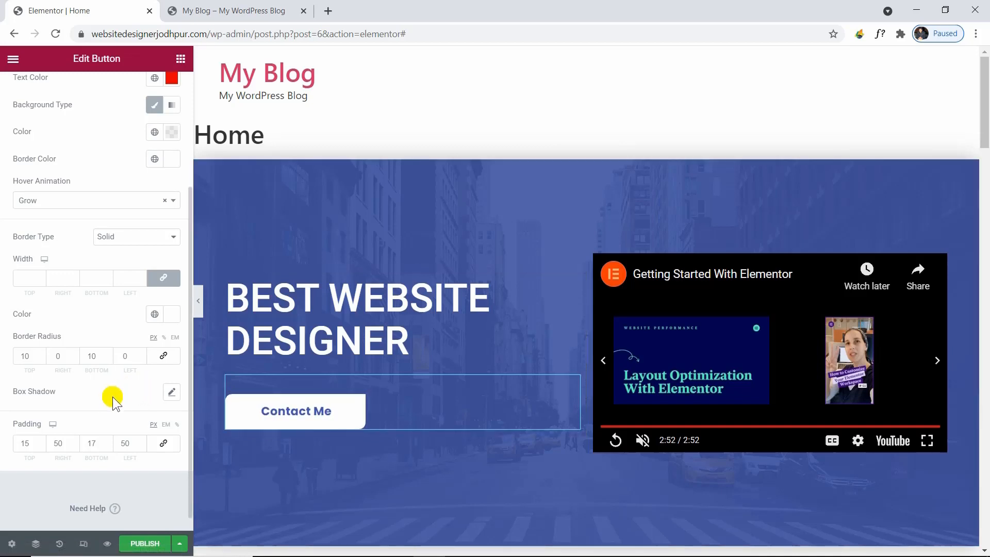
Enable the default box shadow on the Contact Me button and review its shadow and padding settings
left_click(170, 393)
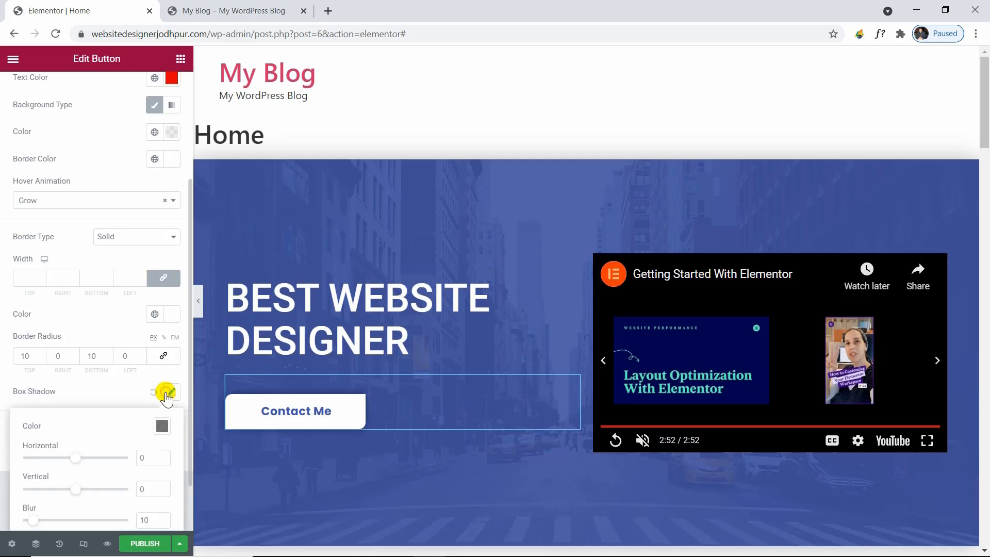
scroll(126, 431, "down", 1)
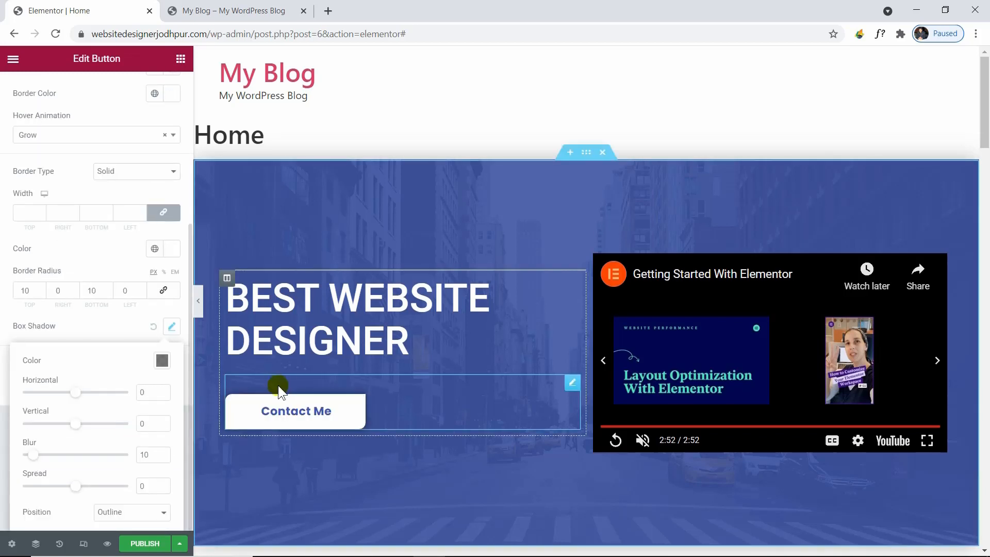
left_click(163, 360)
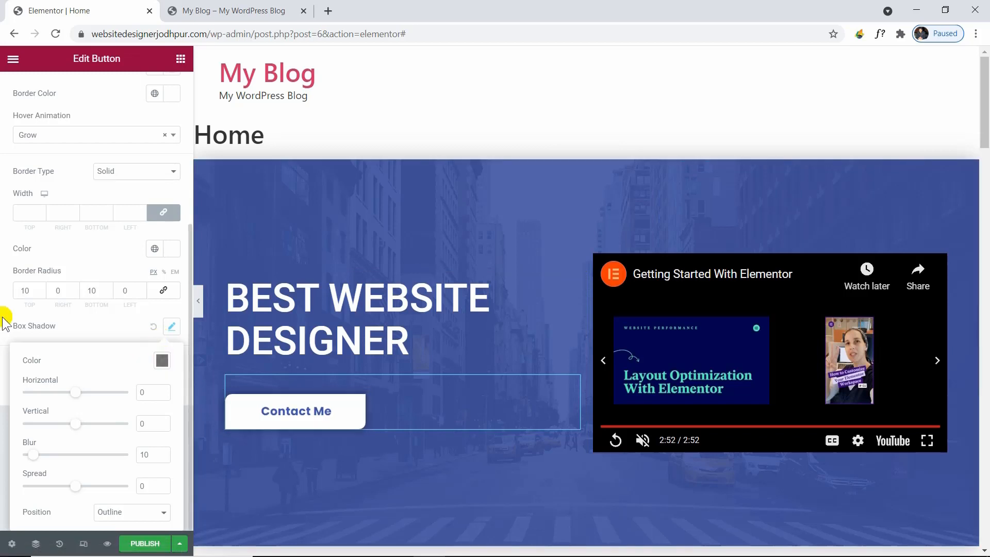
left_click(6, 337)
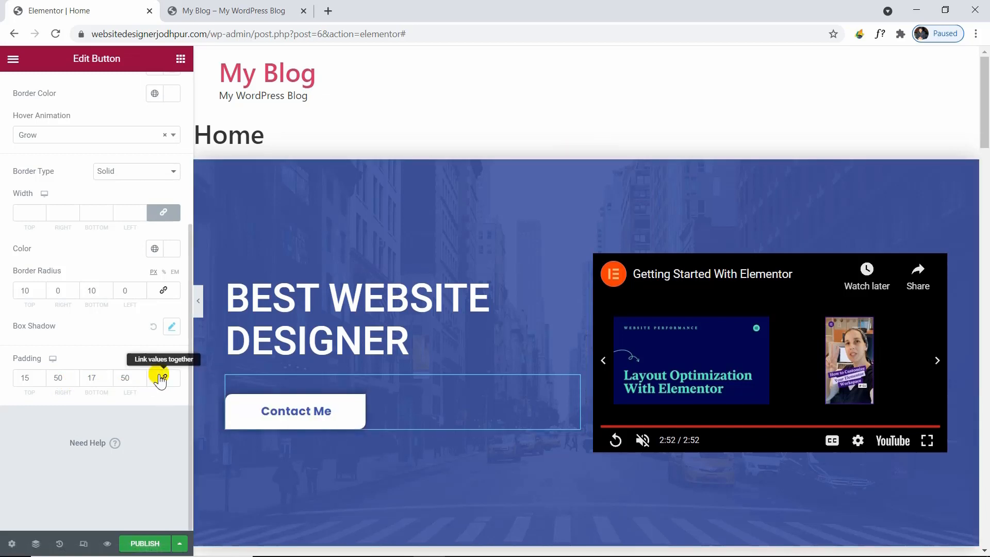
scroll(163, 382, "up", 5)
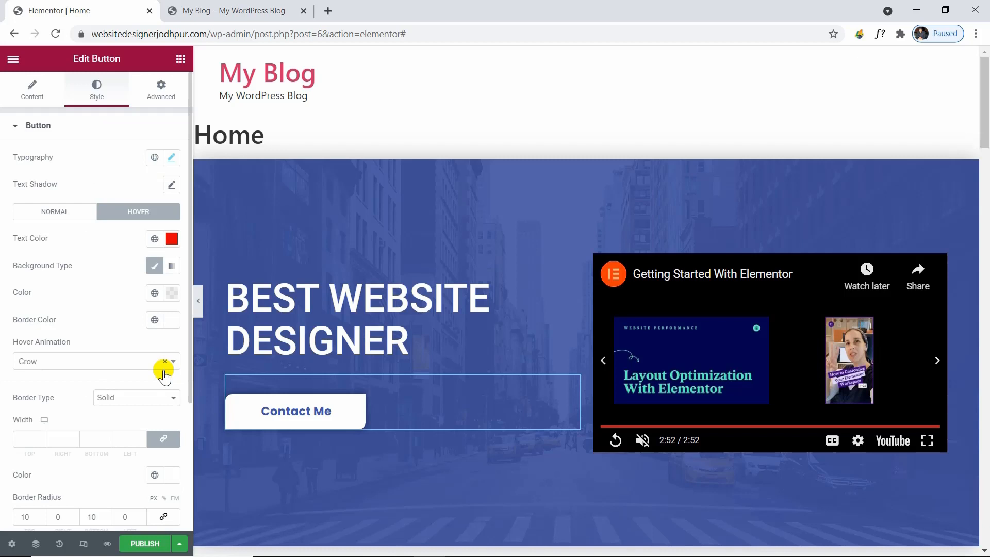
left_click(11, 126)
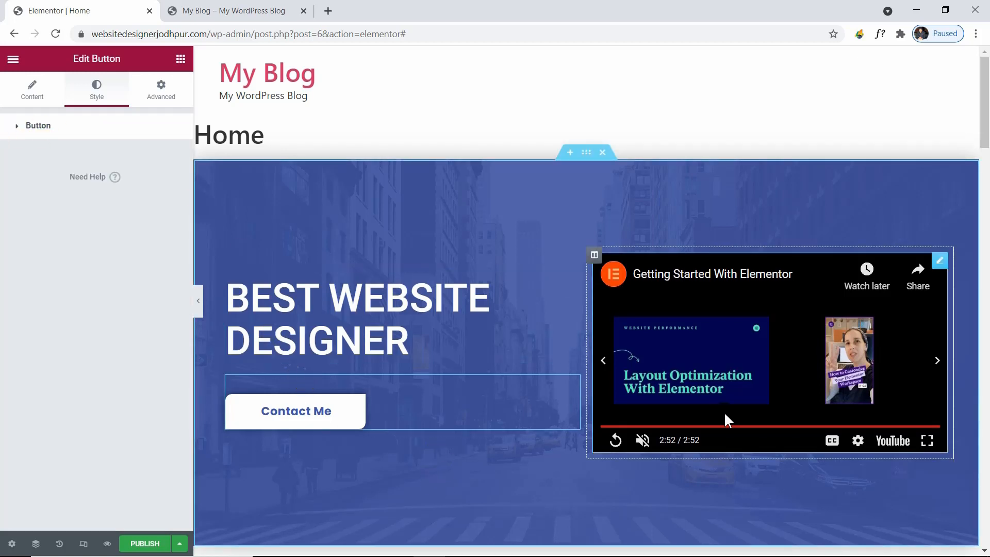
Examine the hero video widget's content, style and advanced settings, including its source link, playback options and aspect ratio
mouse_move(639, 261)
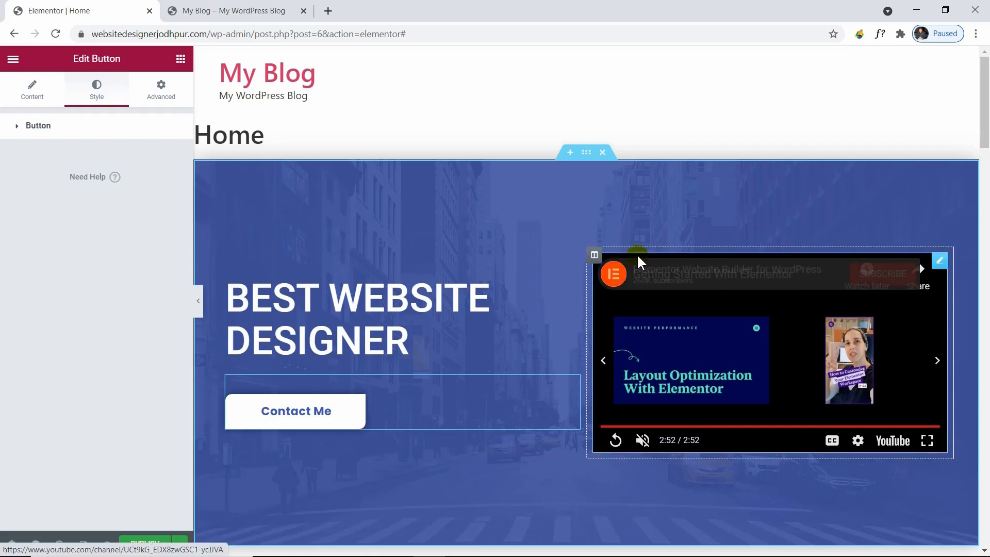
left_click(940, 261)
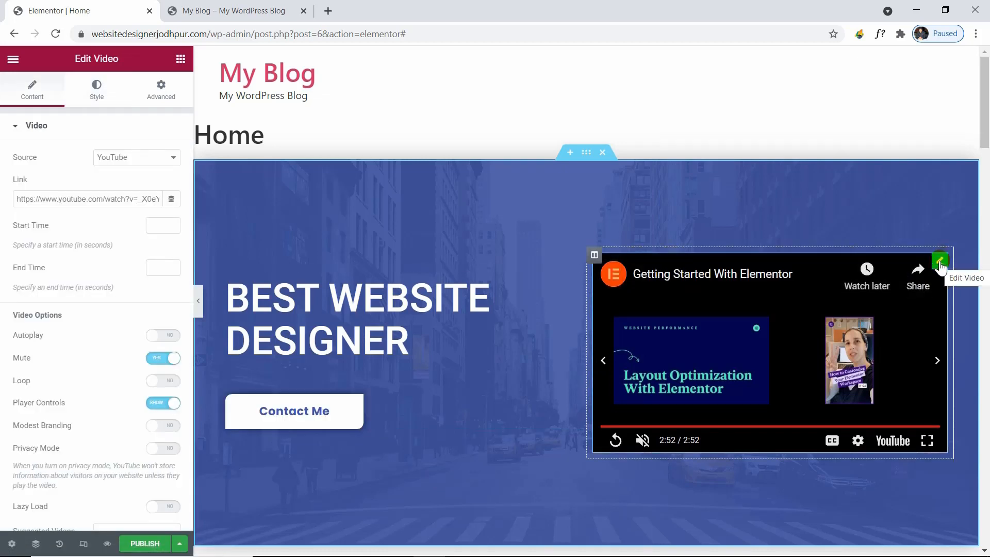
scroll(84, 155, "down", 3)
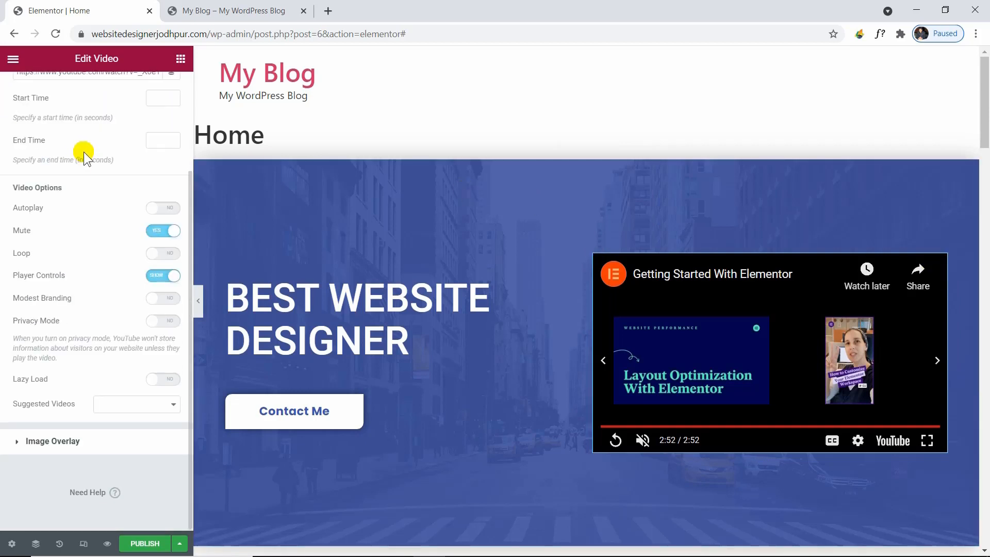
scroll(80, 170, "up", 3)
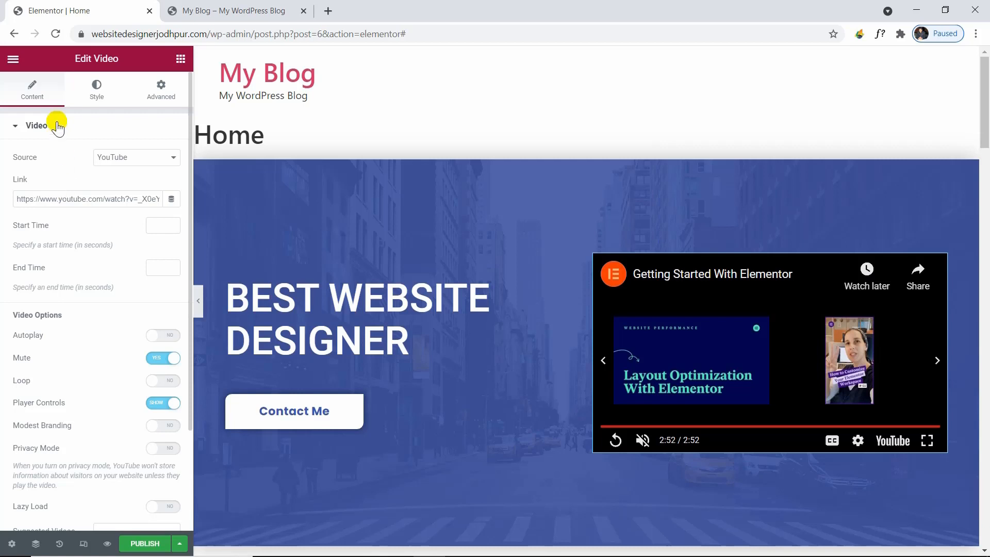
left_click(117, 92)
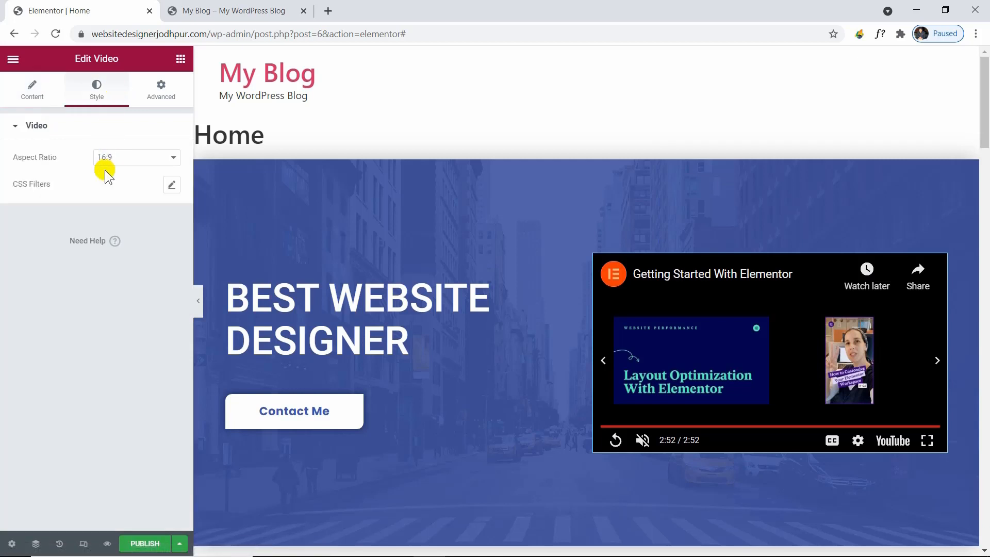
left_click(144, 99)
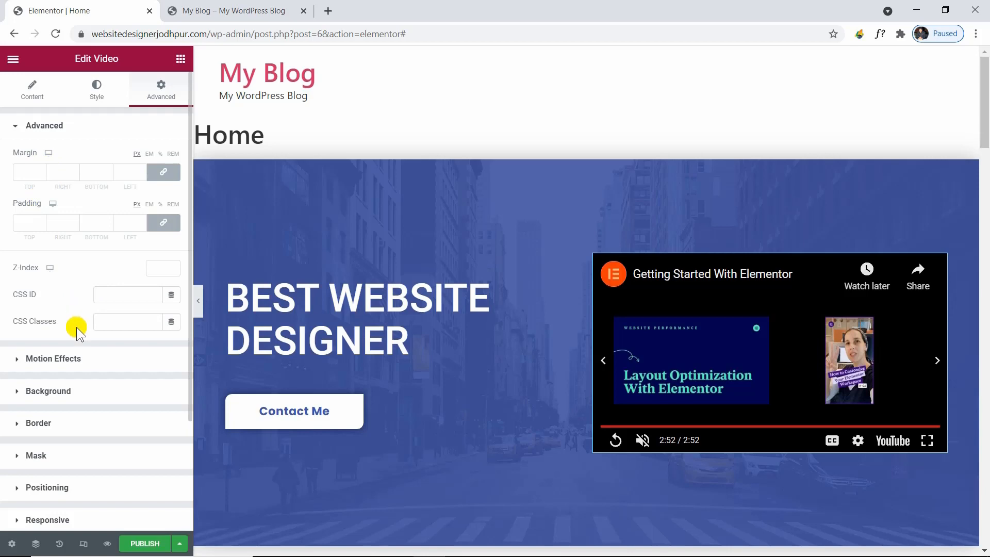
scroll(76, 320, "down", 2)
scroll(75, 319, "down", 1)
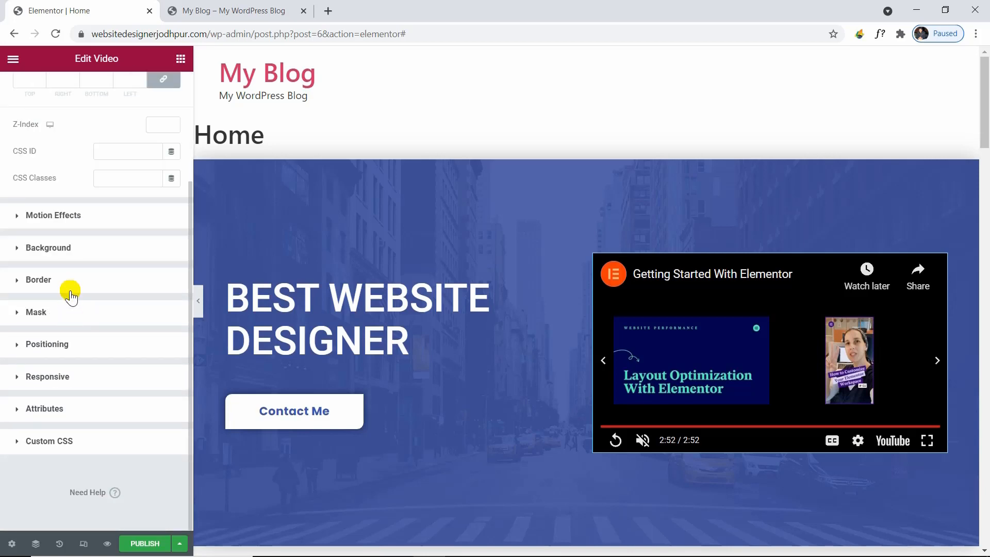
scroll(72, 297, "up", 3)
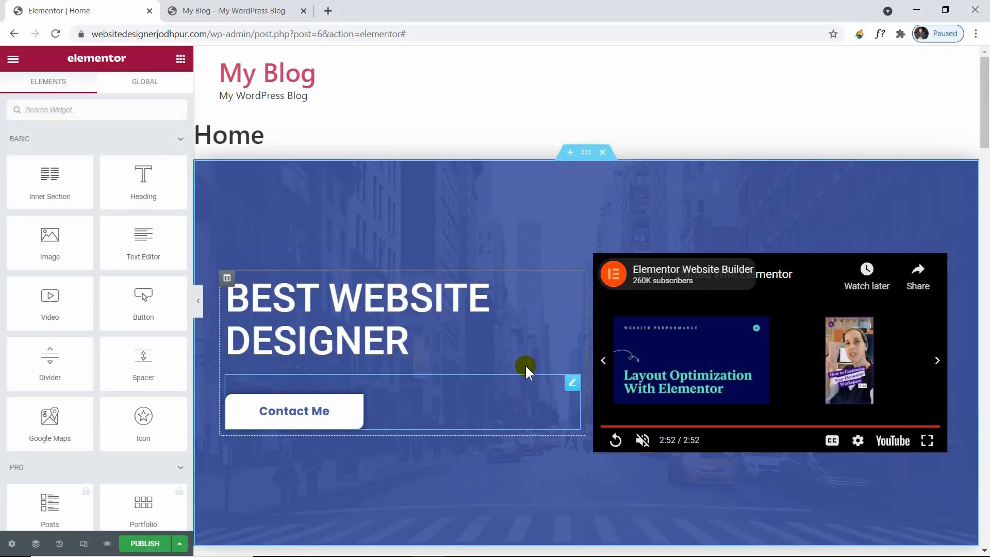
Add a section with two equal columns directly below the hero section and place an Inner Section widget in its second column
scroll(632, 297, "down", 3)
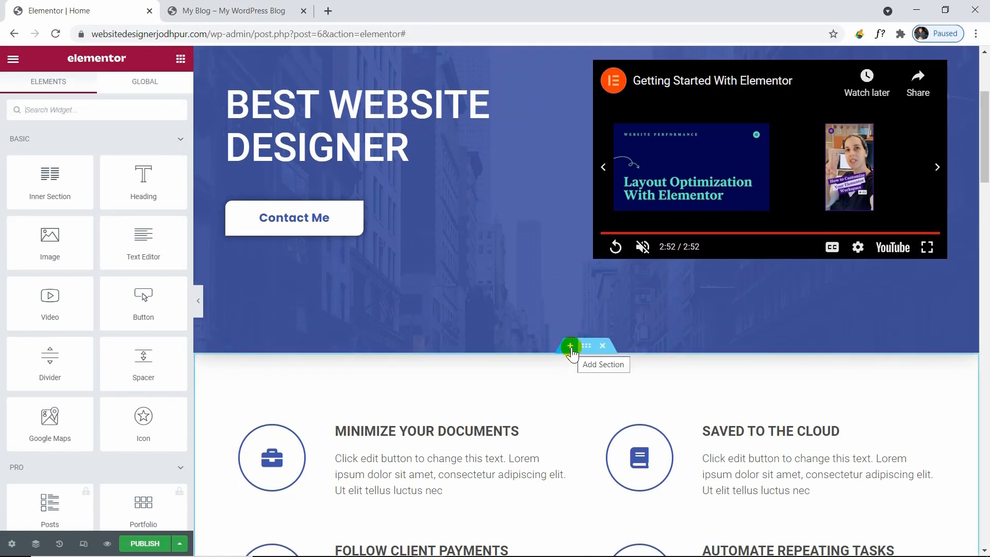
left_click(570, 346)
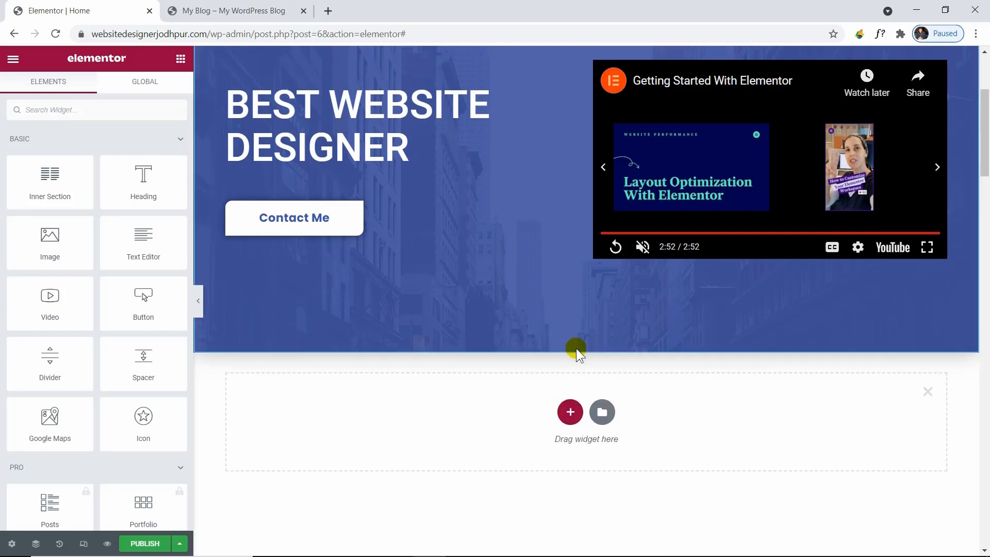
left_click(570, 412)
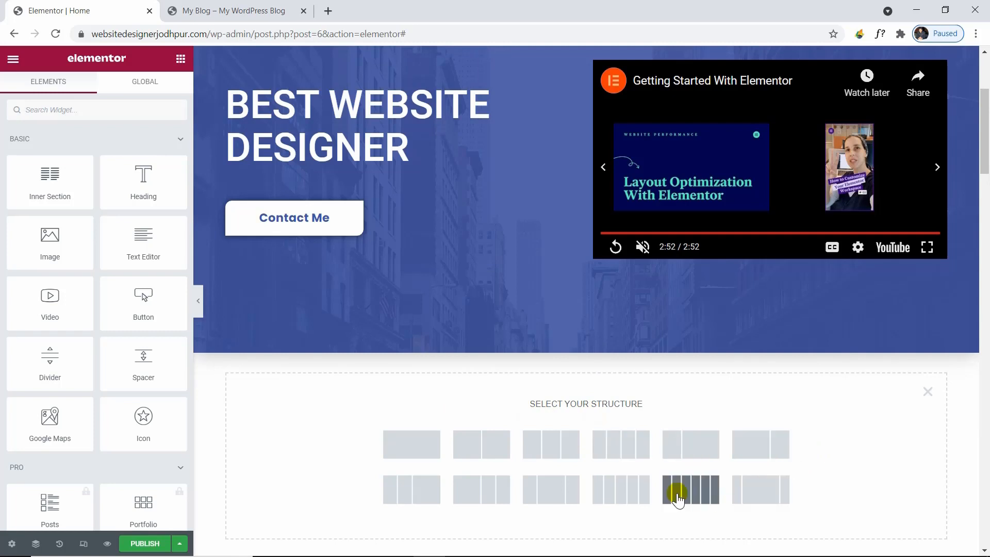
left_click(499, 446)
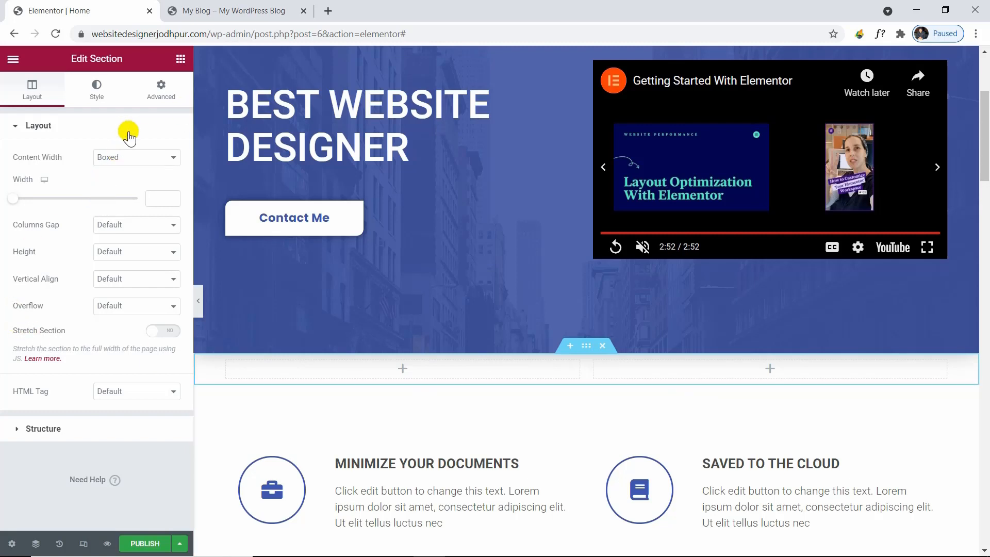
left_click(180, 59)
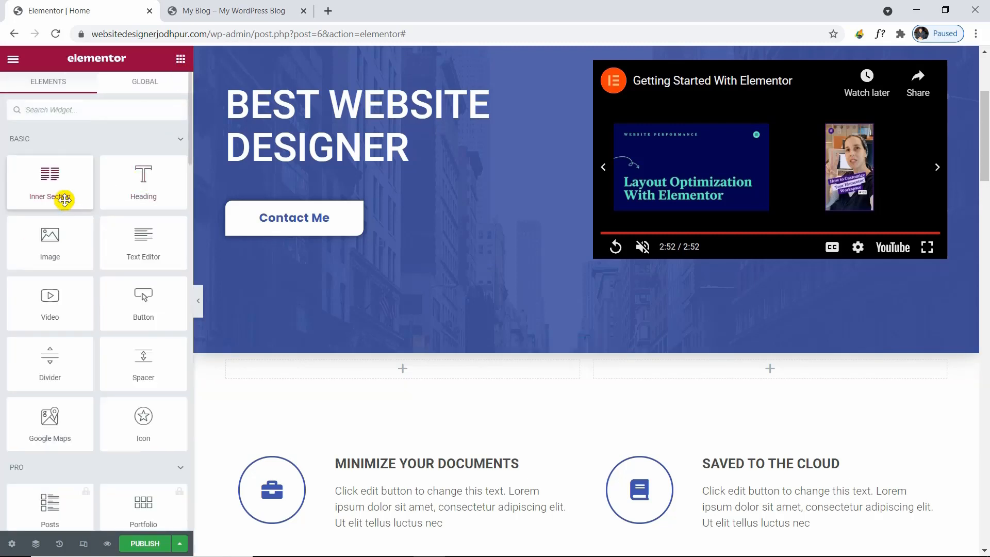
left_click_drag(65, 179, 652, 367)
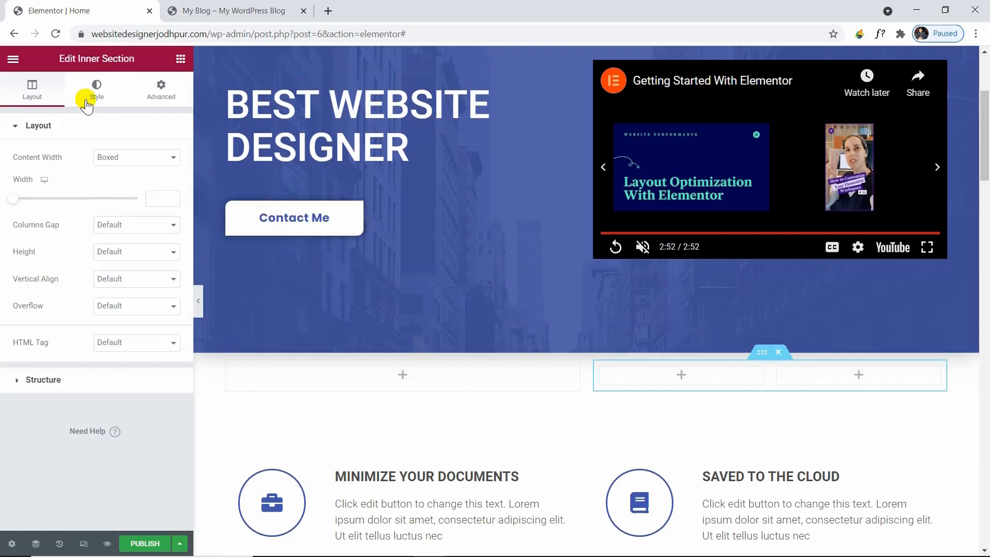
Place a Heading widget in the new section's first column and set its title to "Get Best Website For Your Business"
left_click(180, 58)
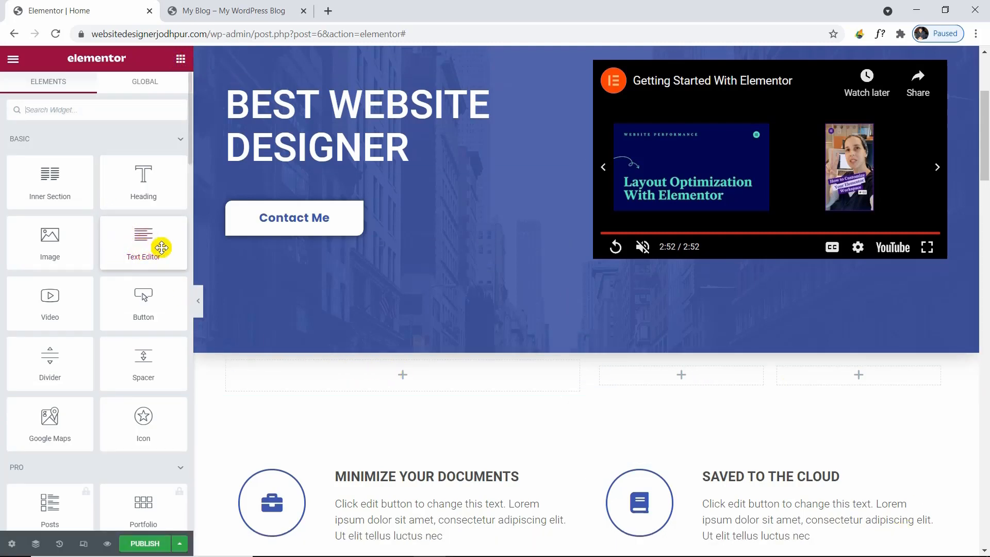
left_click_drag(165, 196, 426, 376)
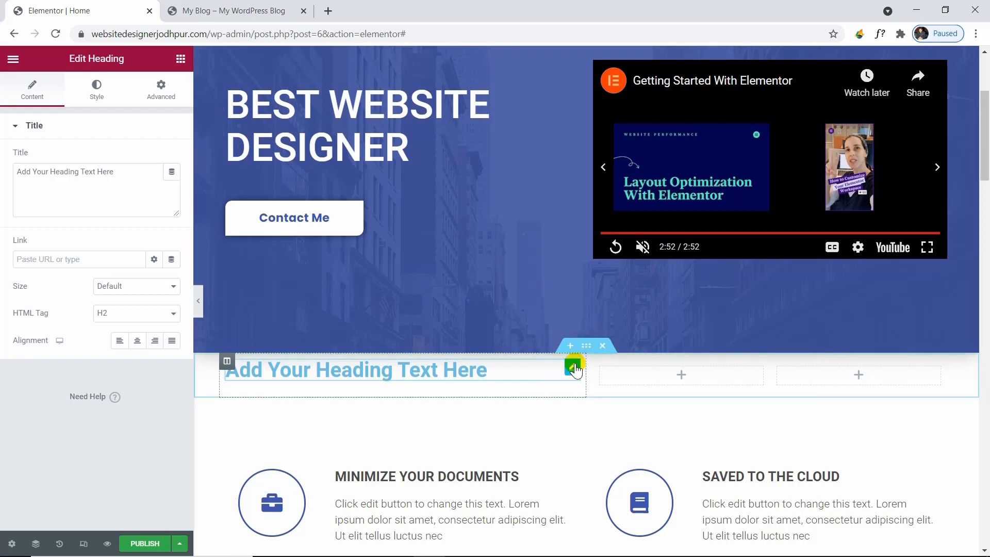
left_click_drag(123, 171, 3, 160)
type("Get Best ")
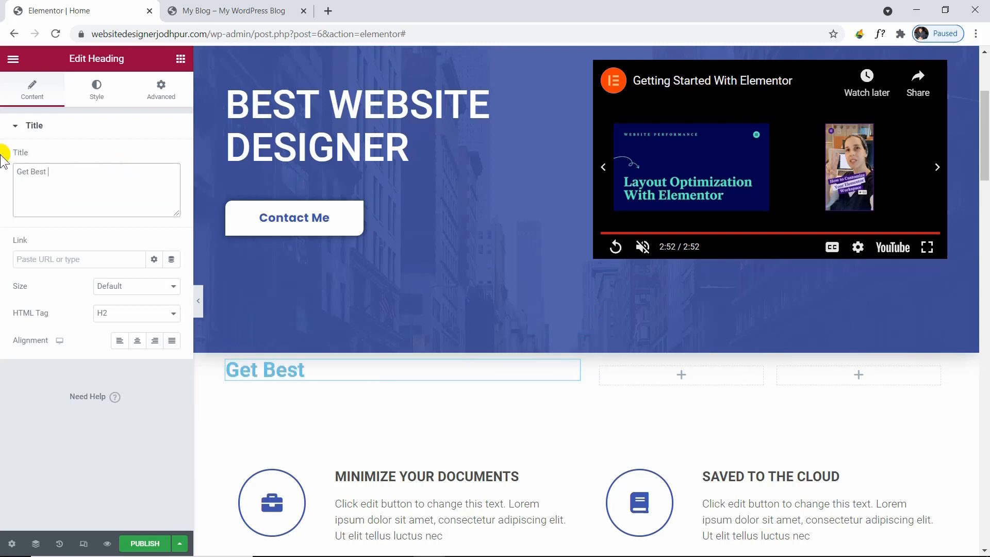
type("Website For You")
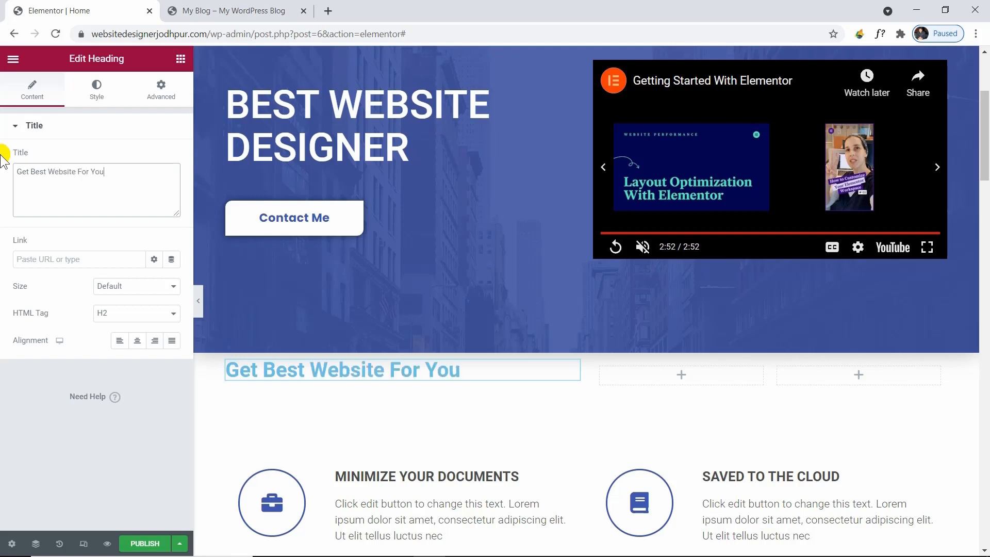
type("r Business")
left_click(106, 171)
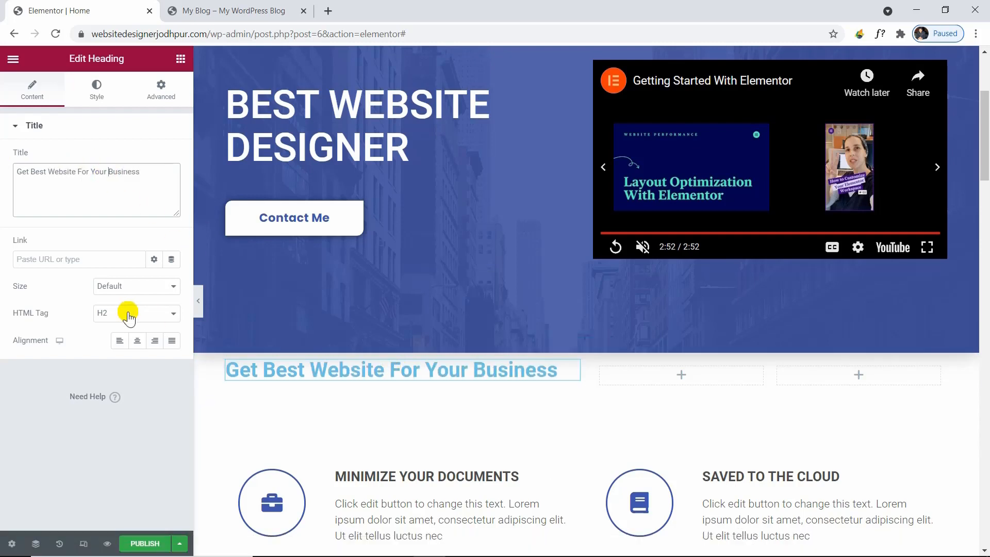
Set the new heading's font family to Poppins
left_click(95, 95)
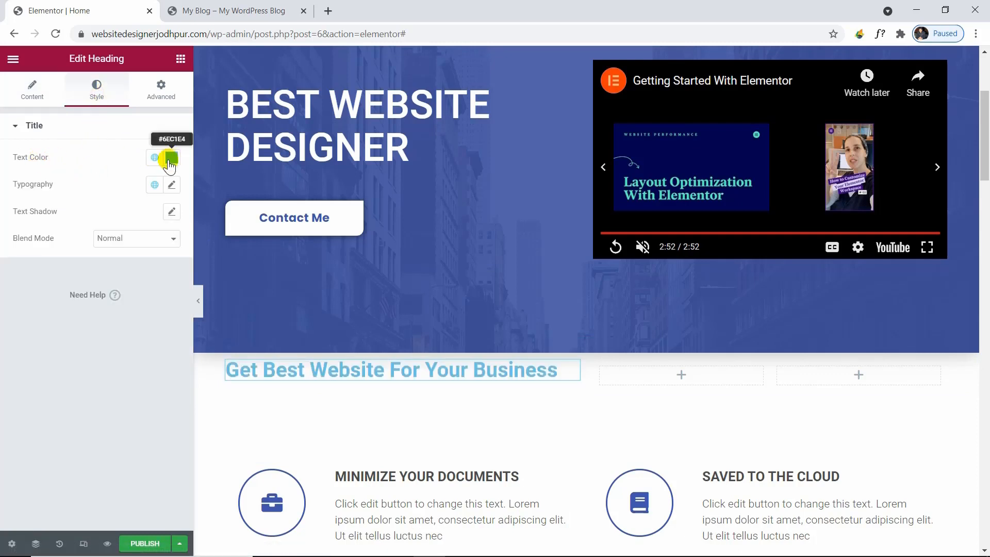
left_click(175, 184)
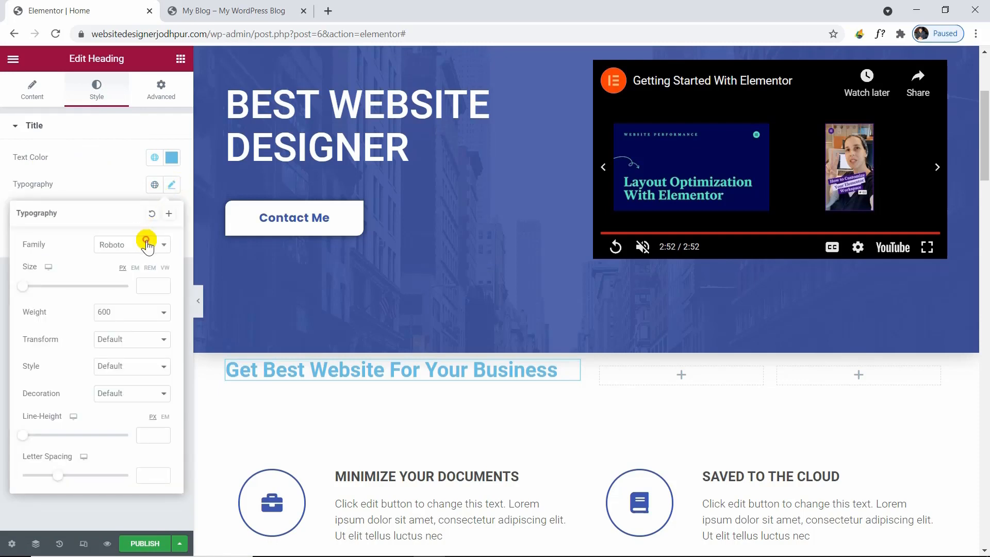
left_click(144, 243)
type("popp")
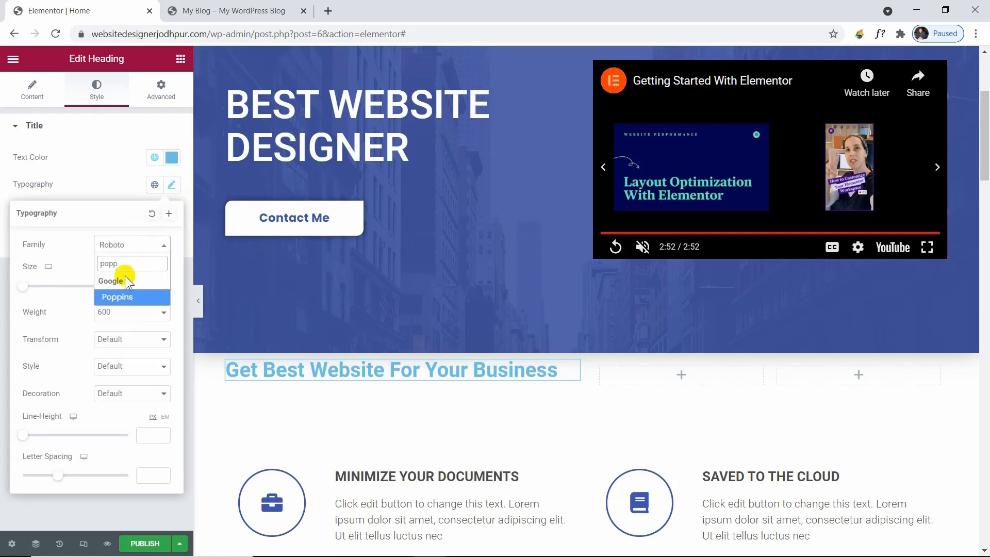
left_click(121, 297)
right_click(120, 296)
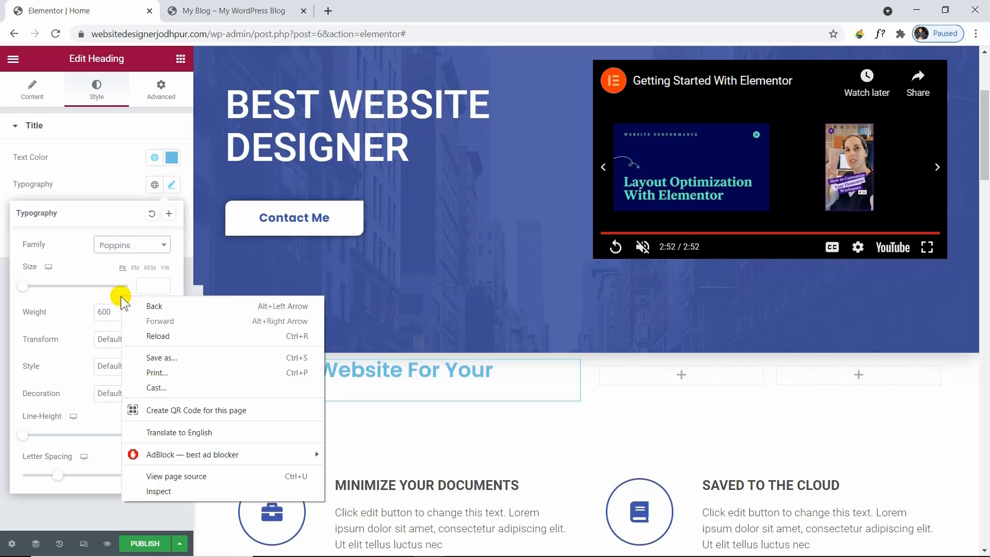
left_click(100, 273)
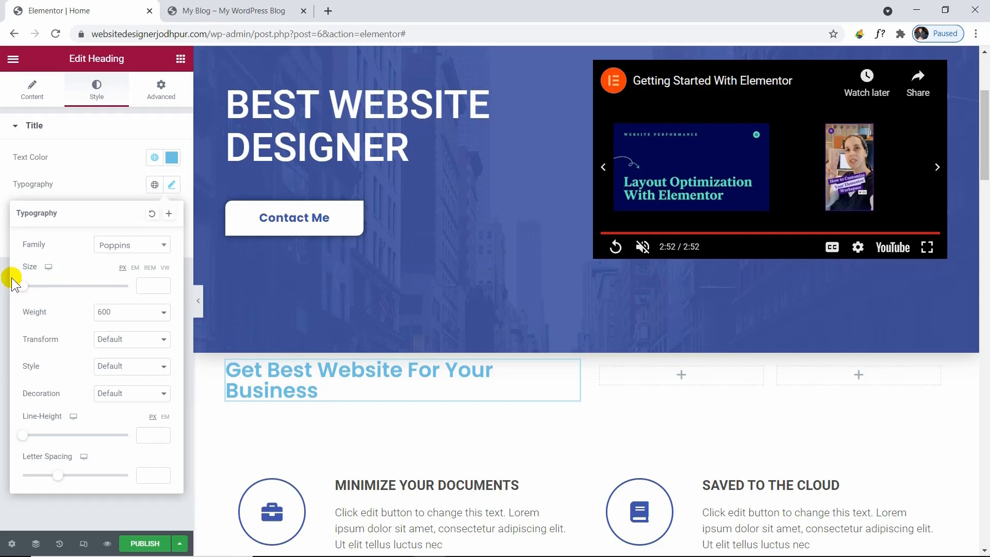
Set the new heading's font size to 48 px and its weight to 700
left_click(152, 287)
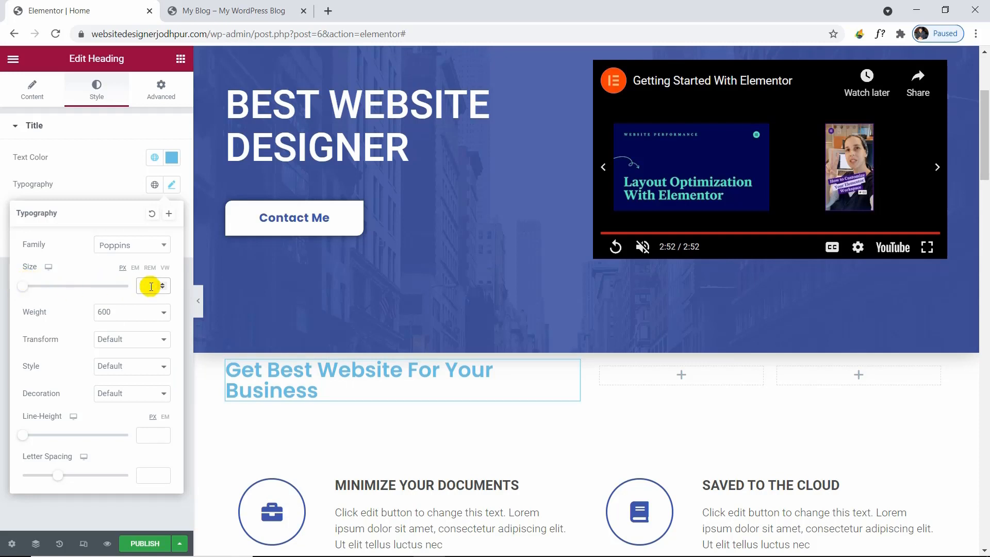
type("30")
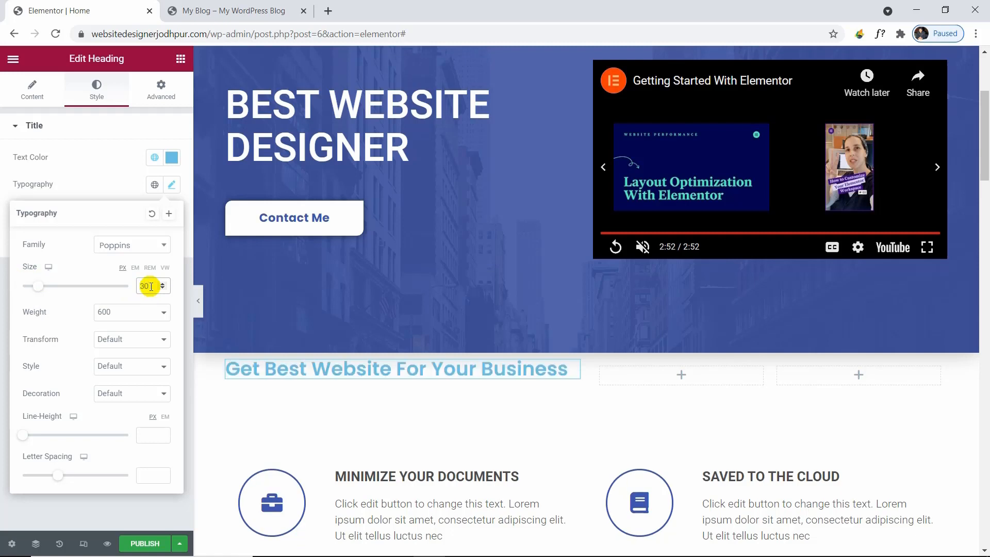
left_click(163, 283)
left_click(162, 284)
left_click(162, 283)
left_click(163, 283)
left_click(162, 284)
left_click(163, 283)
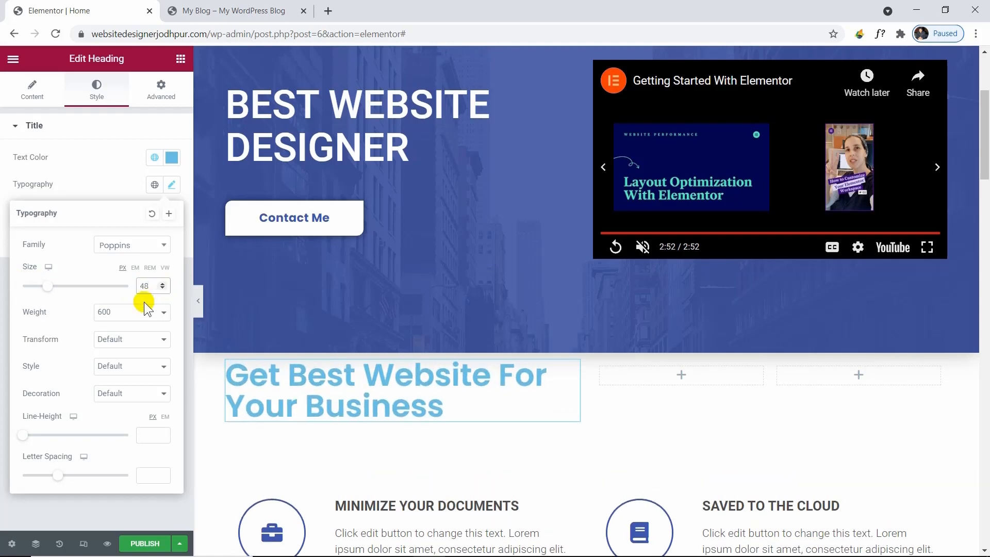
left_click(129, 312)
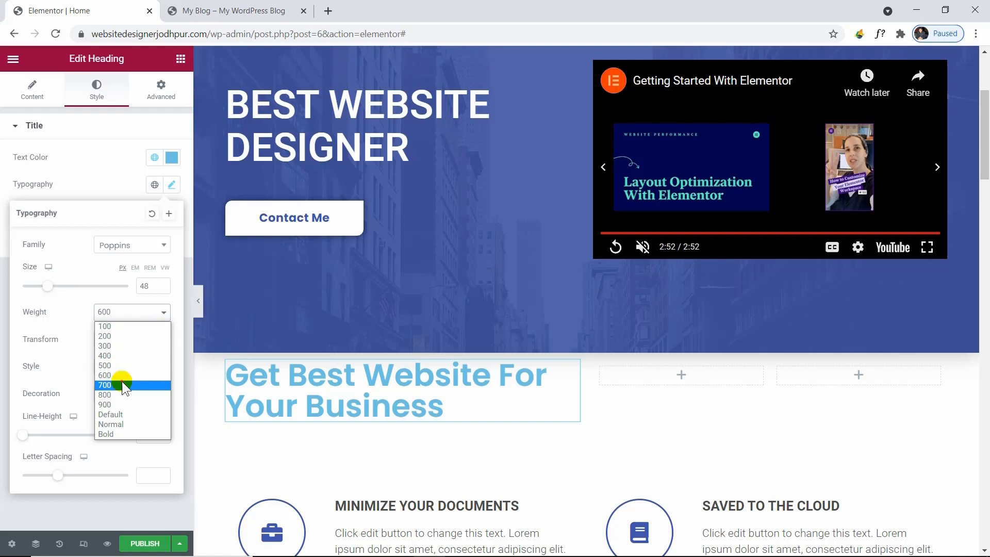
left_click(122, 384)
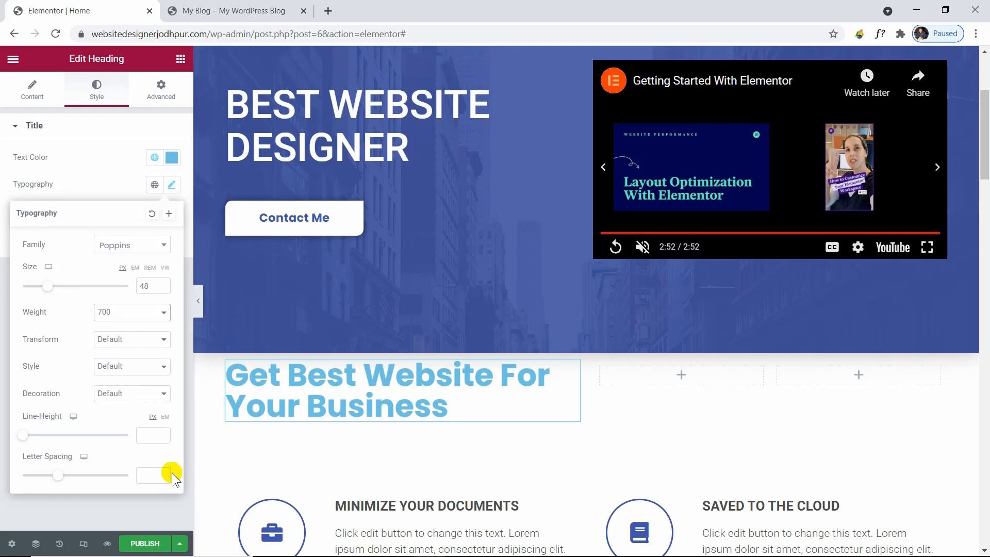
Set the line height of the "Get Best Website For Your Business" heading to 54 px
left_click(166, 433)
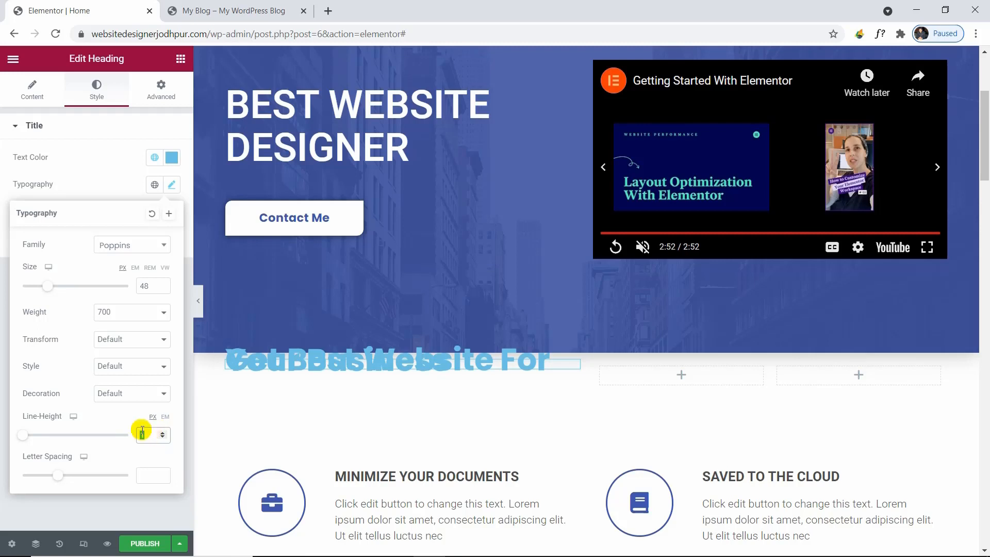
type("50")
left_click(163, 434)
left_click(163, 434)
left_click(163, 434)
left_click(163, 434)
left_click(163, 434)
left_click(163, 433)
left_click(163, 433)
left_click(163, 433)
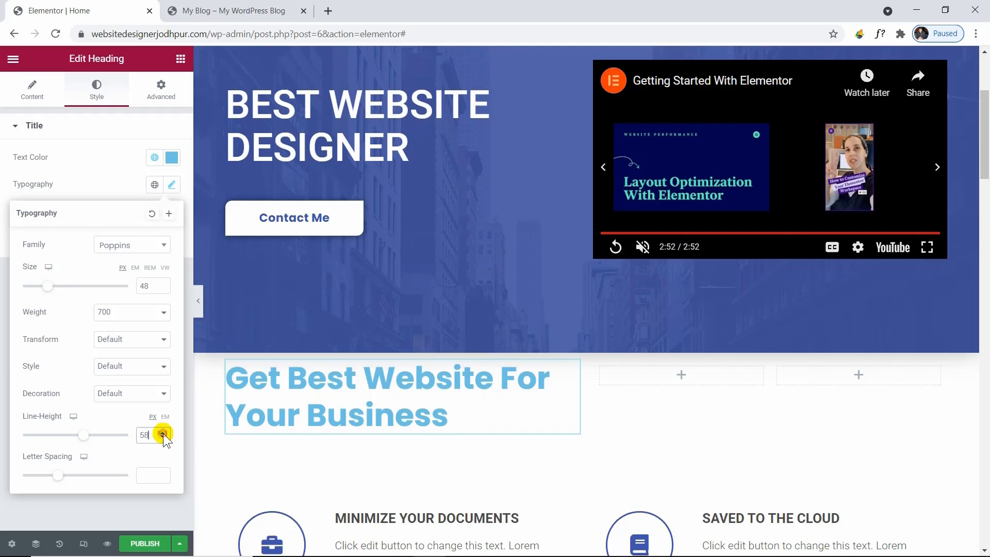
left_click(163, 437)
left_click(163, 438)
left_click(163, 438)
left_click(163, 438)
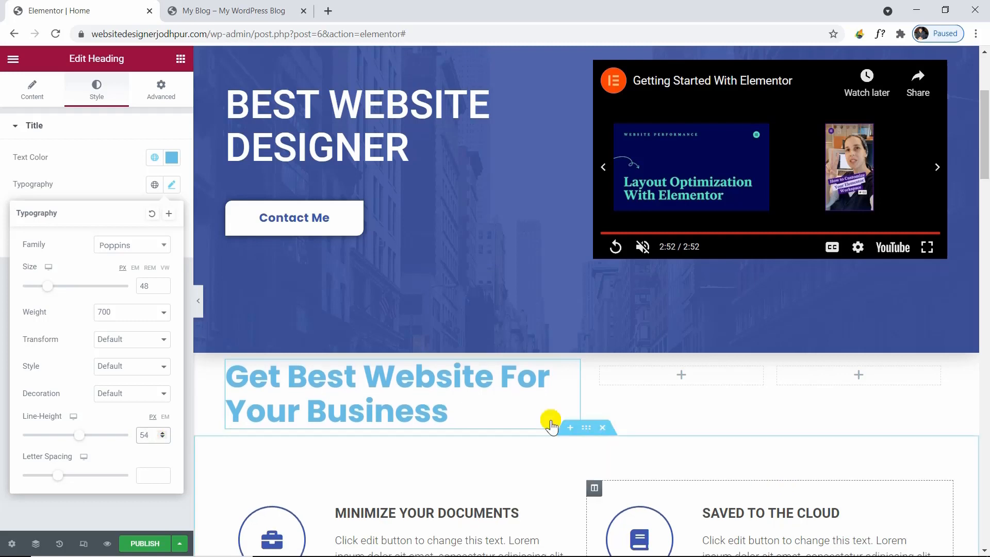
left_click(116, 171)
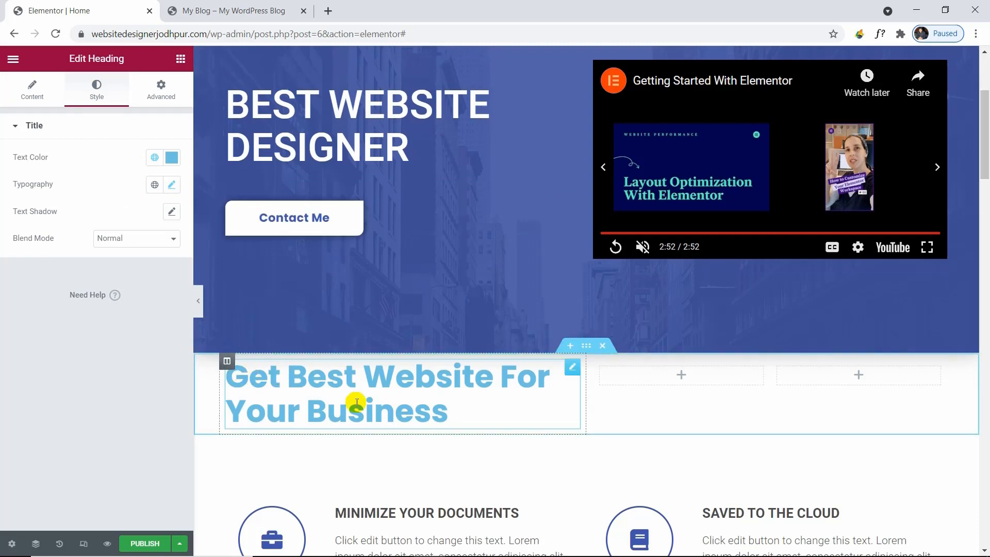
Place a Text Editor widget directly below the "Get Best Website For Your Business" heading
left_click(180, 59)
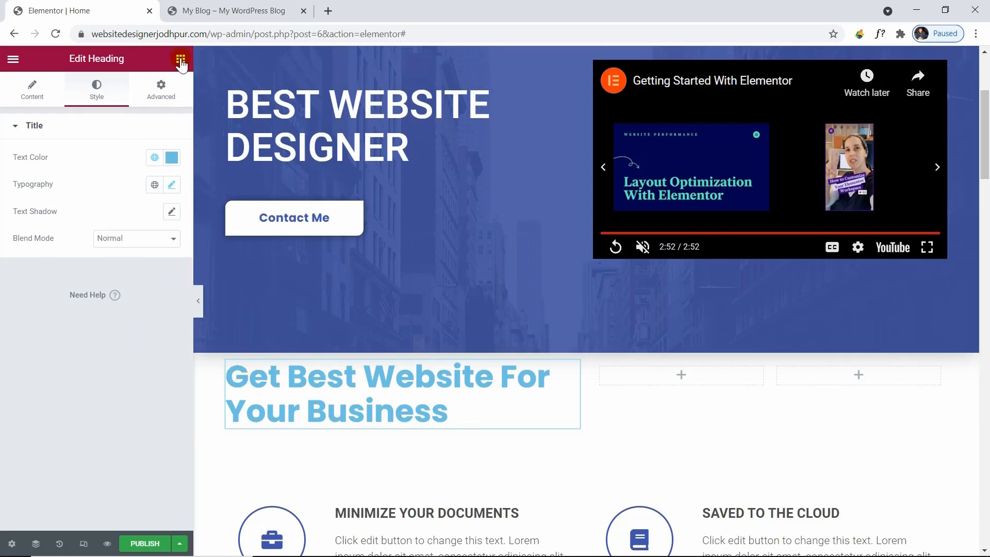
left_click(181, 59)
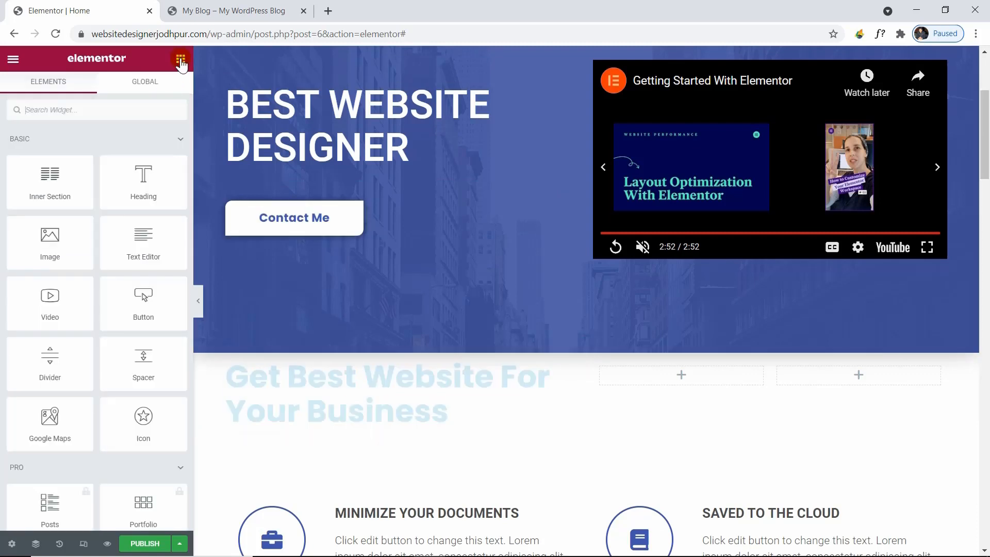
left_click(65, 113)
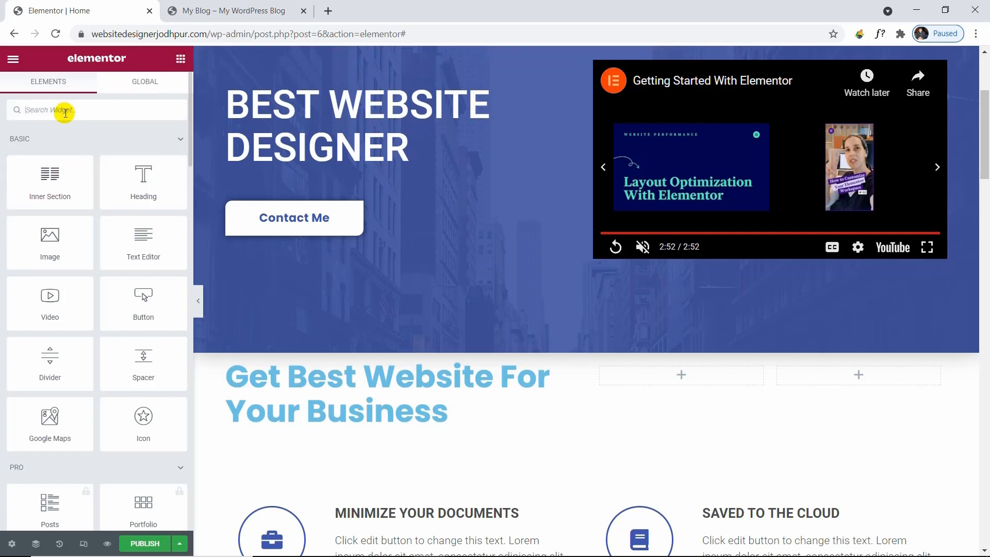
type("text")
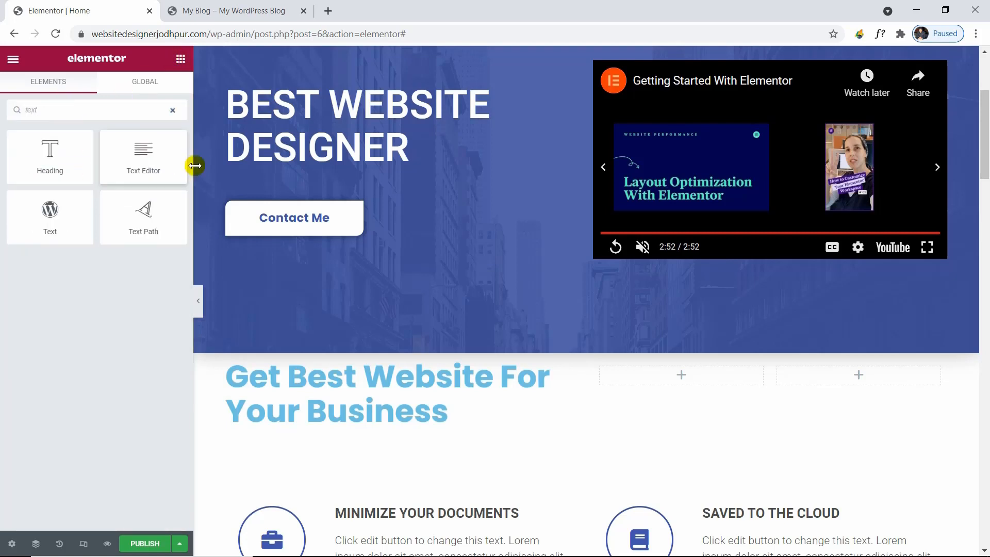
left_click_drag(130, 159, 298, 411)
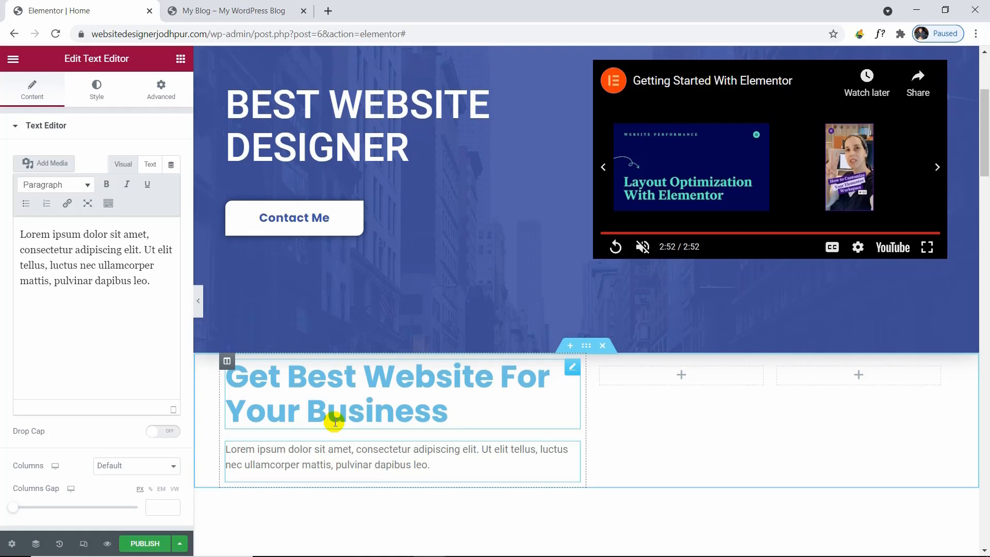
Set the font family of the new text paragraph below the heading to Lato
scroll(334, 422, "down", 2)
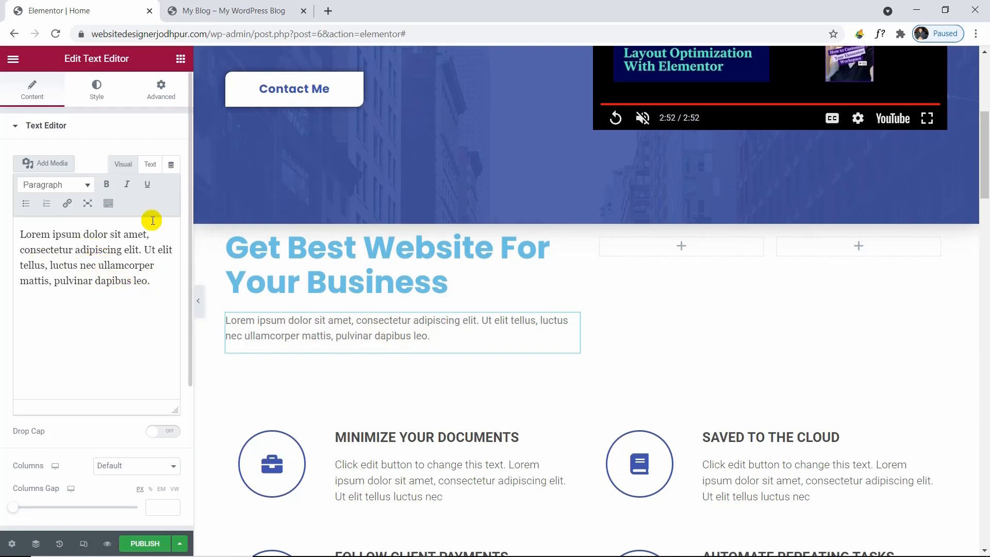
left_click(94, 96)
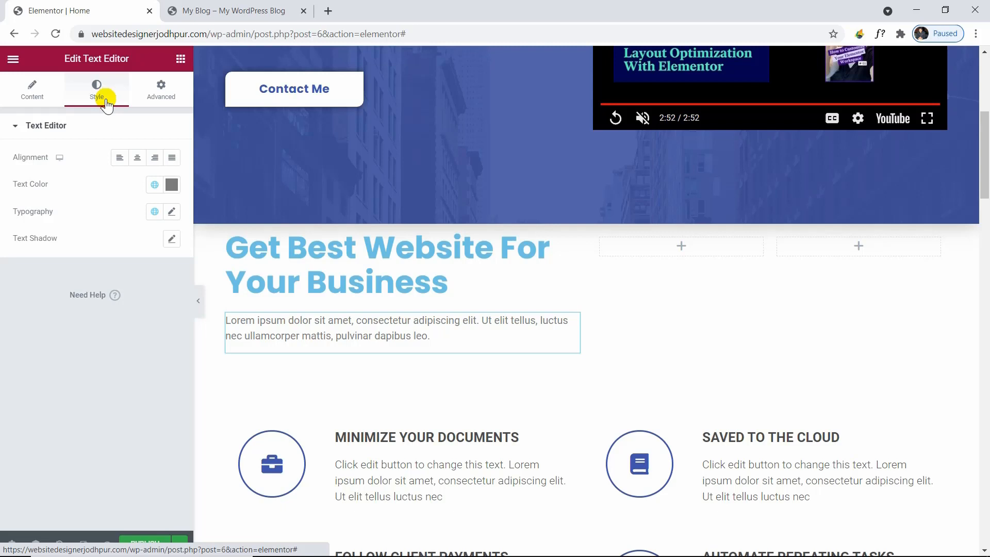
left_click(172, 211)
left_click(154, 271)
left_click(130, 290)
type("lto")
key("BackSpace")
key("BackSpace")
key("BackSpace")
type("lato")
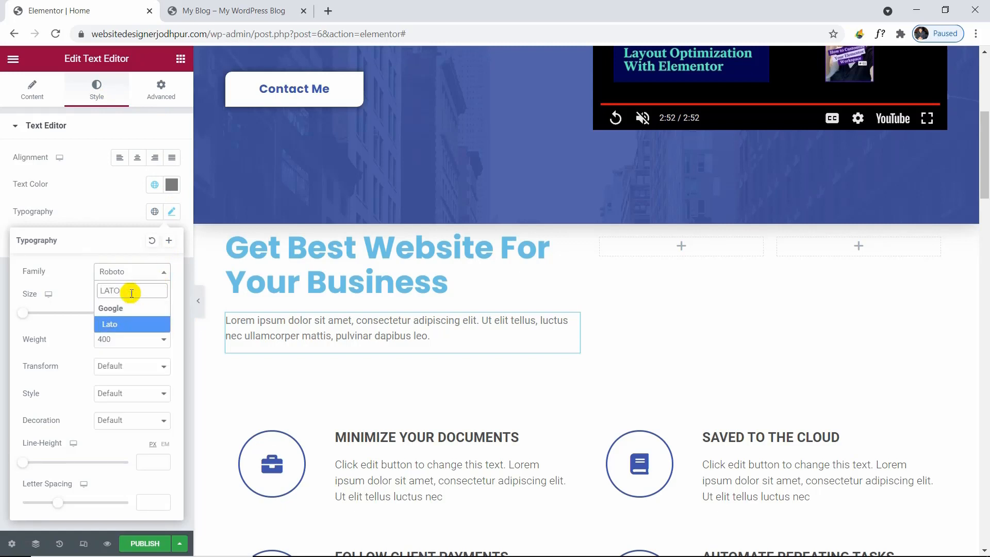
left_click(133, 323)
Set the font weight of the paragraph below the heading to 600
left_click(153, 313)
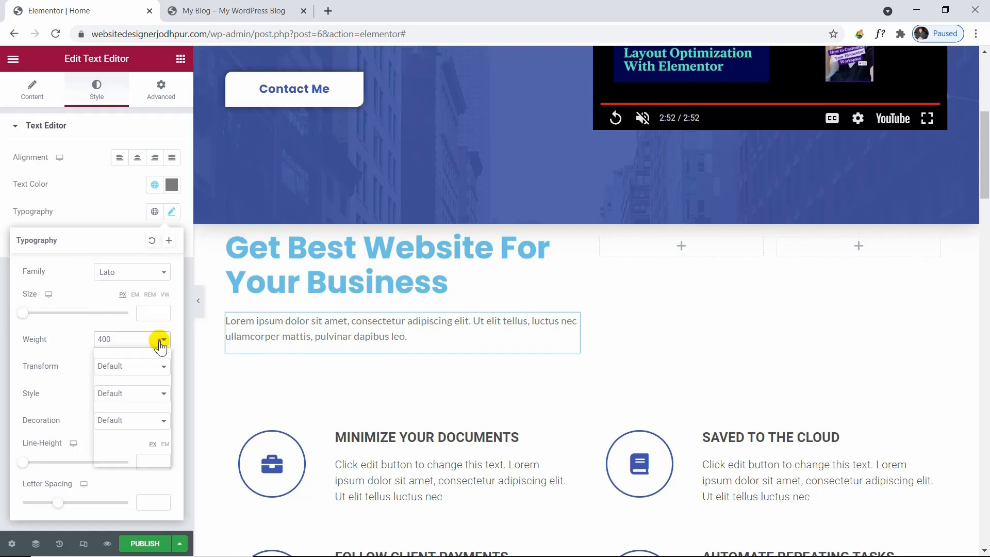
left_click(154, 338)
left_click(154, 384)
left_click(144, 341)
left_click(141, 402)
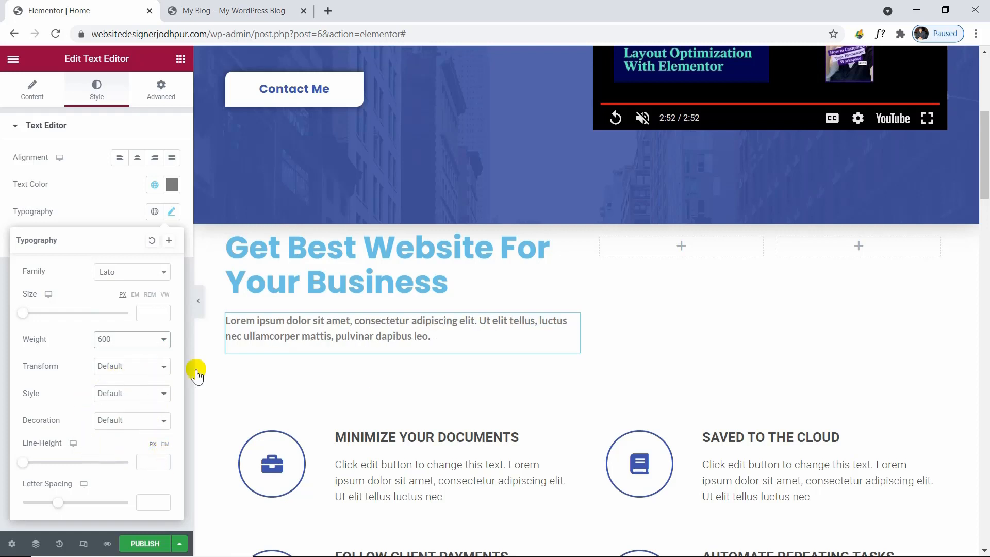
left_click(100, 208)
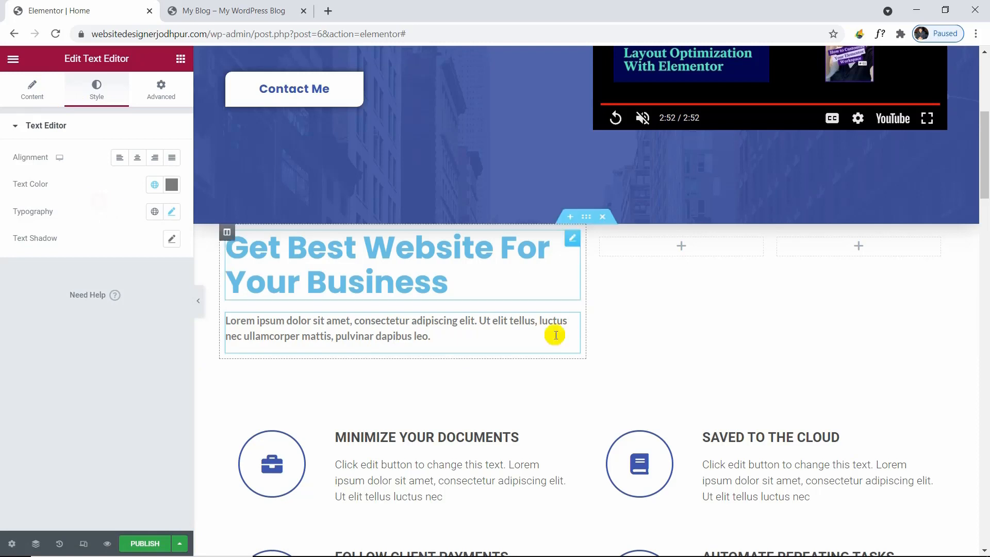
Place a Button widget below the paragraph in the new section's first column
left_click(179, 63)
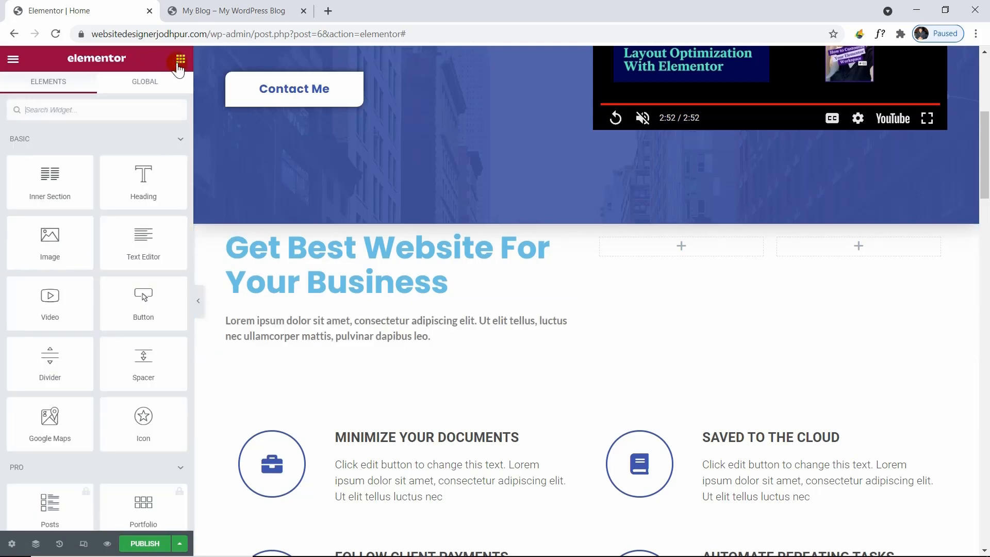
left_click(54, 117)
type("BUTT")
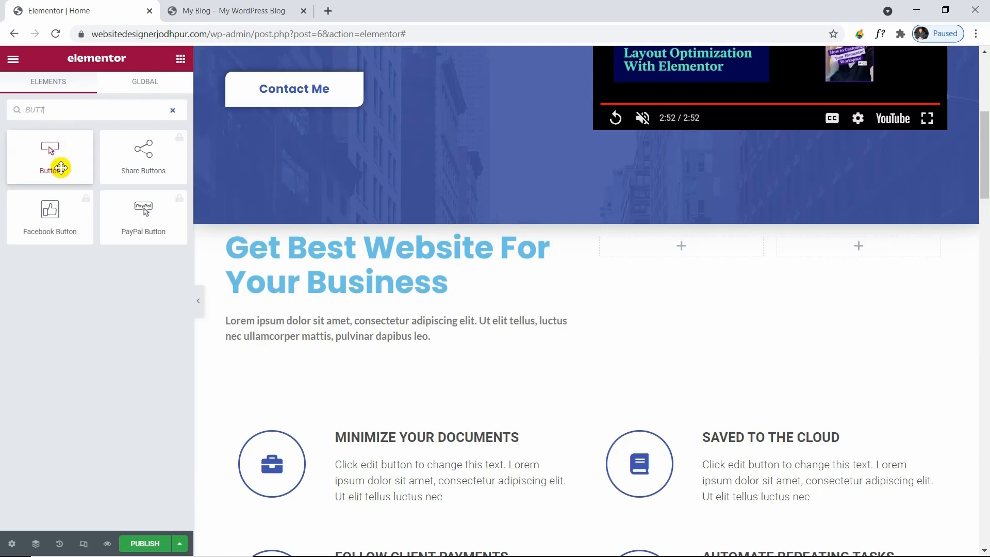
left_click_drag(60, 159, 283, 344)
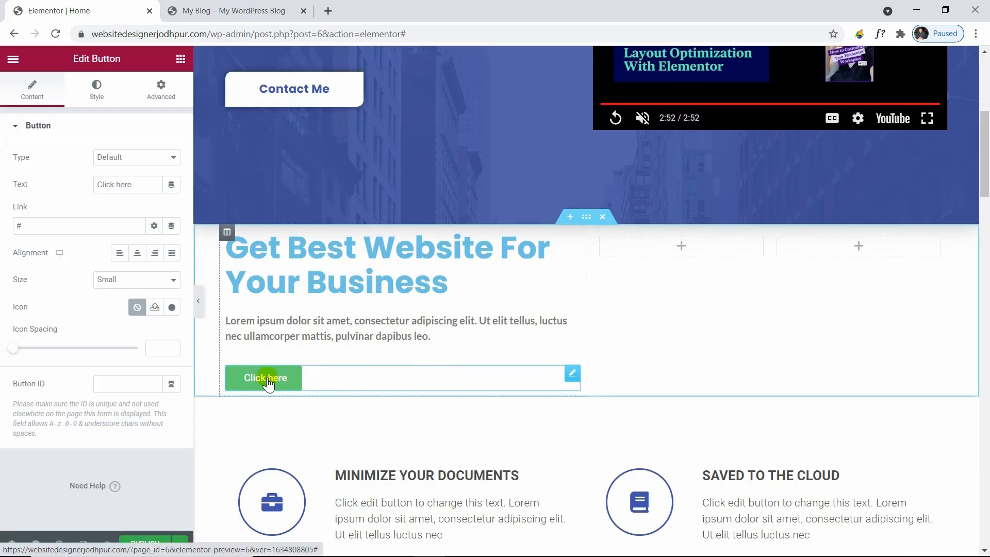
Set the new button's text to "Get Started"
left_click(48, 181)
type("GETSTA")
key("BackSpace")
key("BackSpace")
key("BackSpace")
key("BackSpace")
key("BackSpace")
type("et Started")
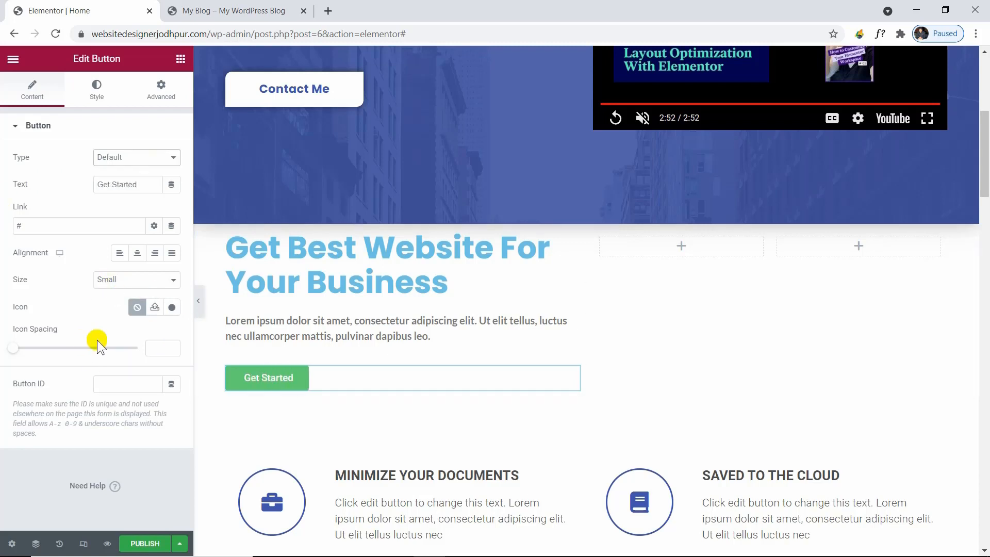
Set the font family of the "Get Started" button to Poppins
left_click(95, 100)
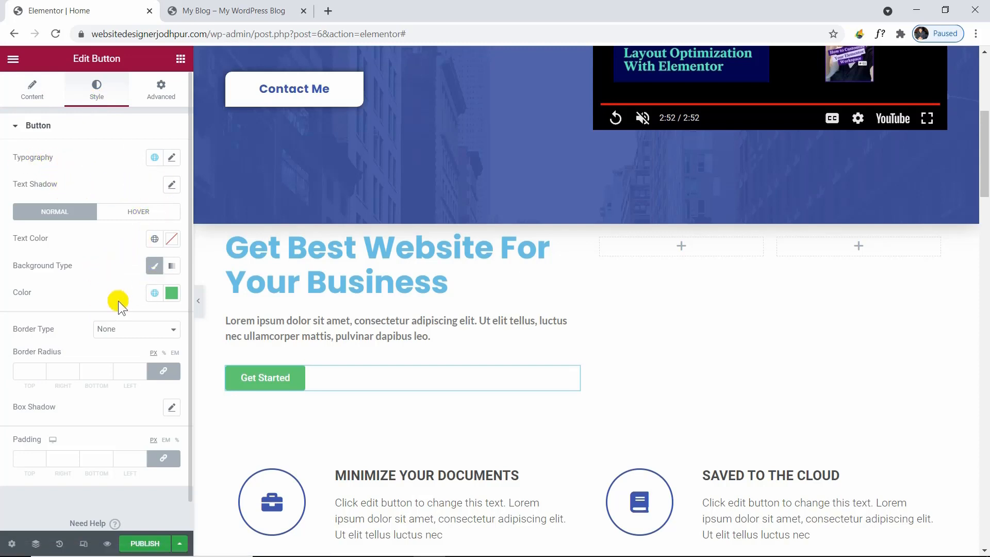
left_click(172, 157)
left_click(124, 220)
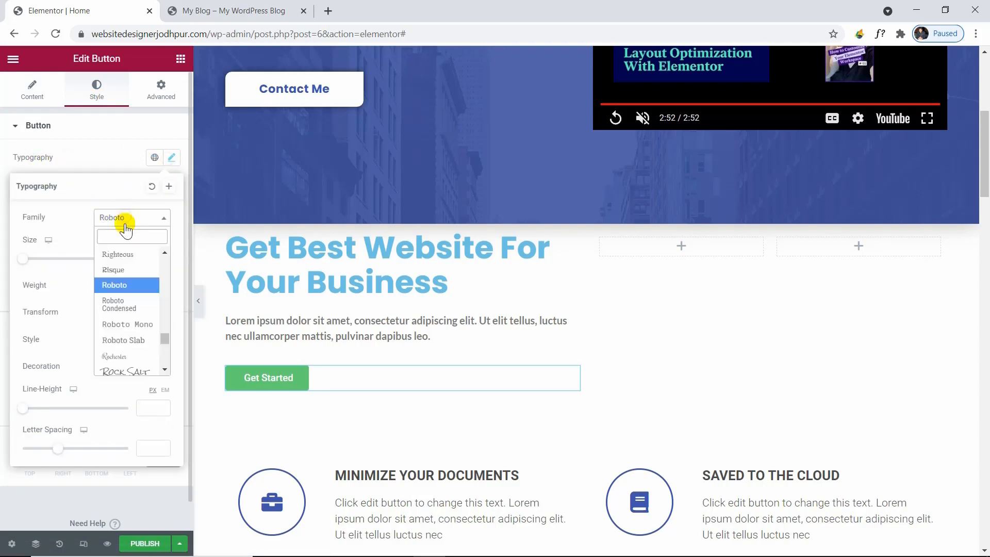
type("popp")
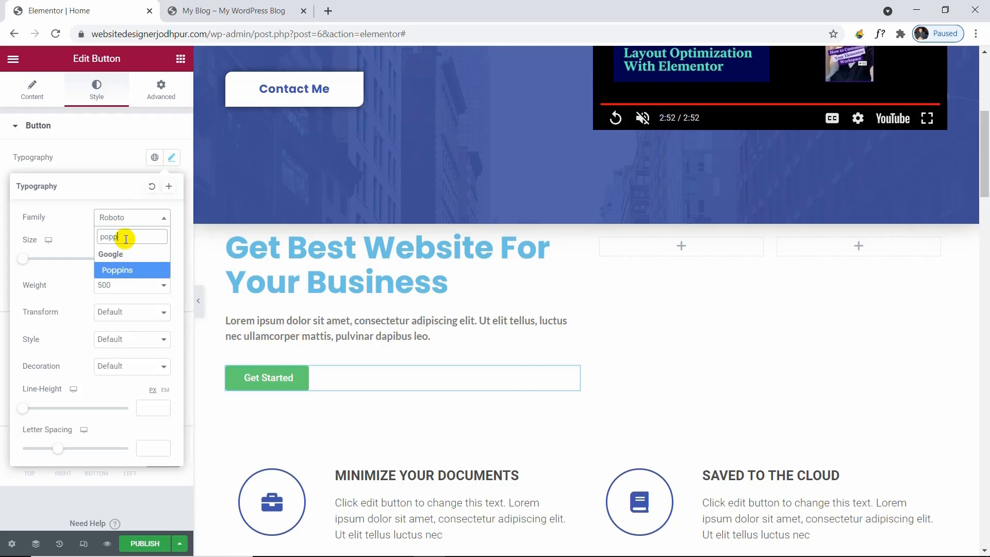
left_click(109, 269)
Set the font size of the "Get Started" button to 18 px
left_click(143, 259)
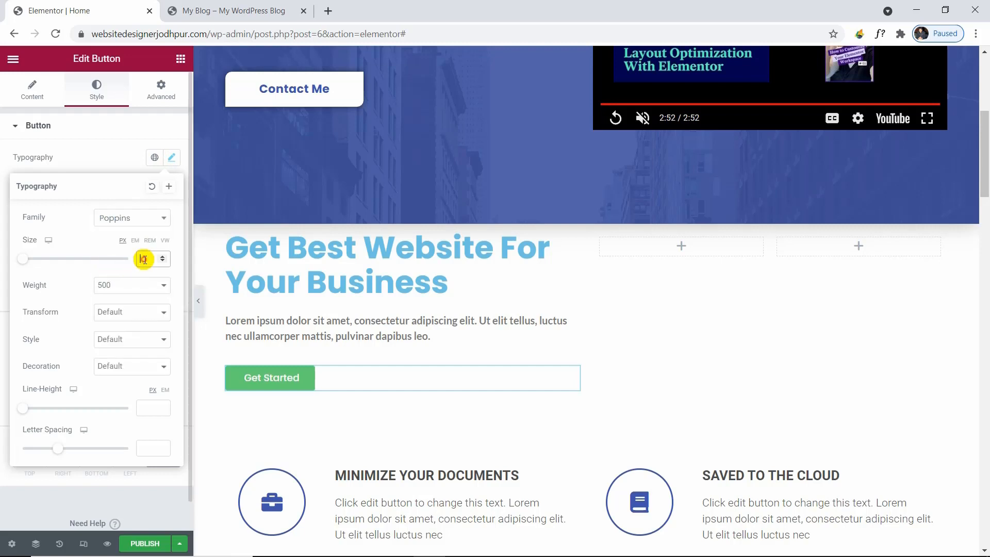
type("20")
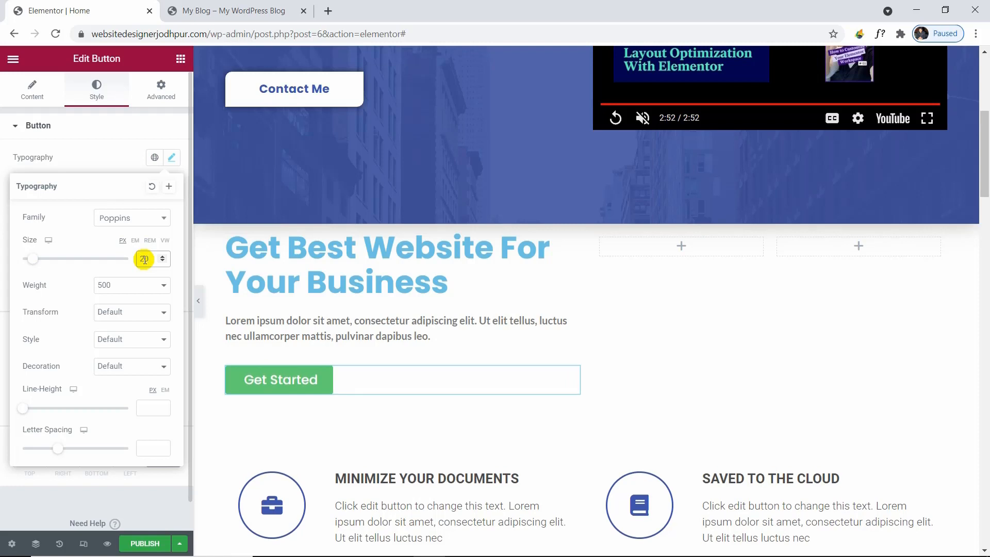
left_click(162, 261)
left_click(162, 262)
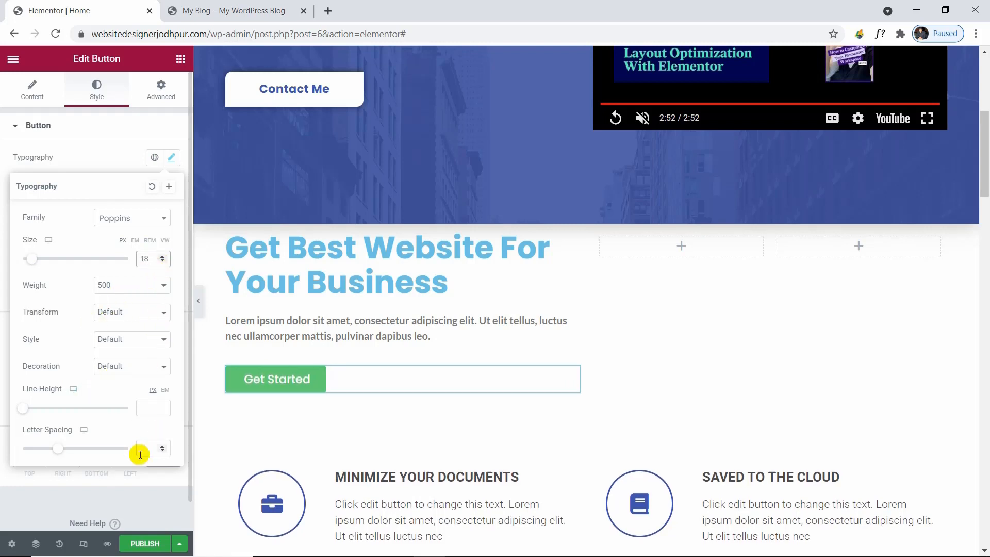
left_click(106, 137)
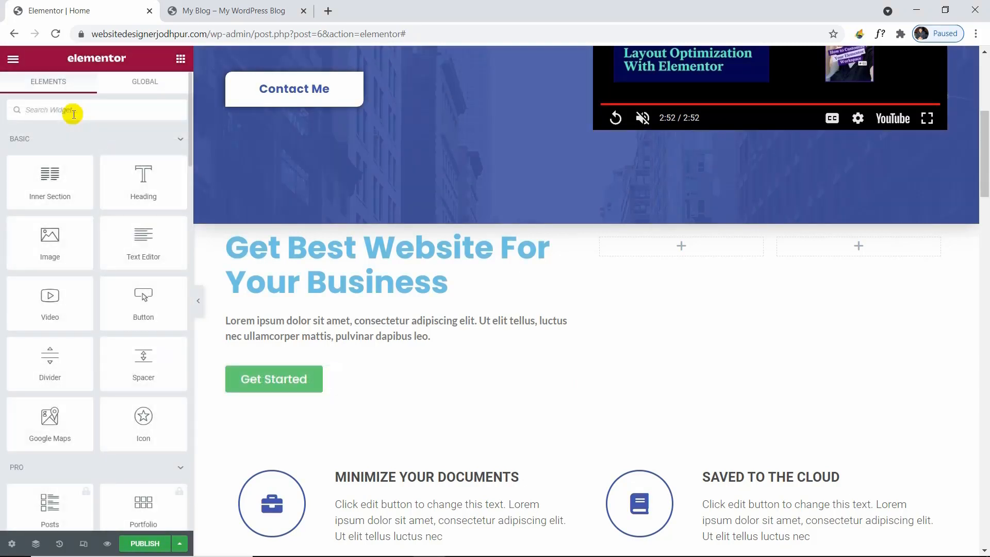
left_click(96, 117)
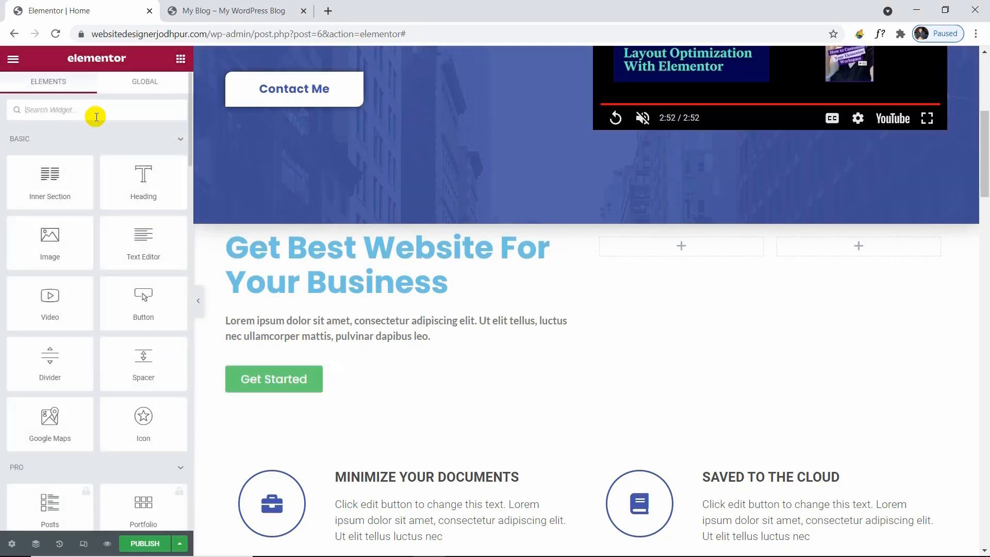
type("ico")
key("BackSpace")
key("BackSpace")
key("BackSpace")
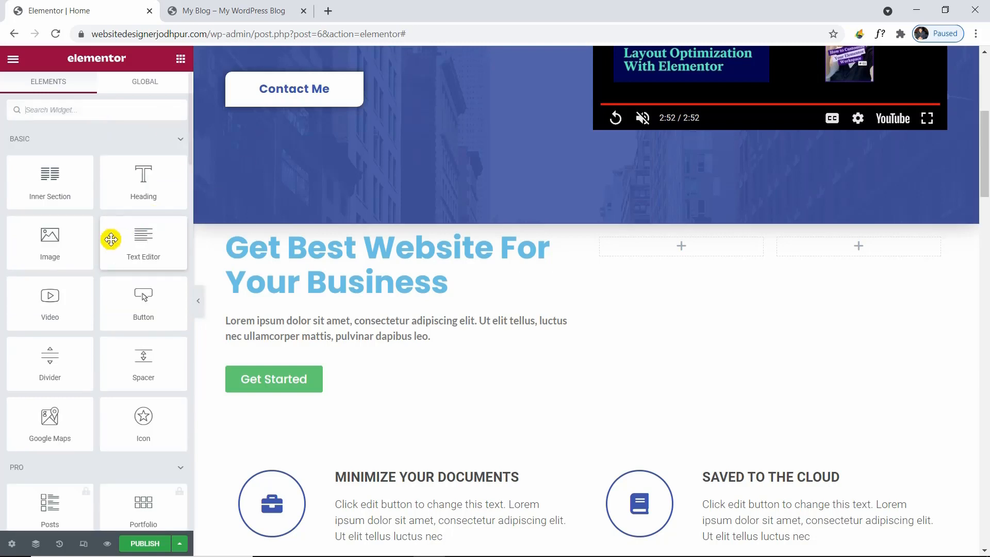
Place an Icon Box widget from the General widgets into the inner section's first column
scroll(110, 230, "down", 15)
scroll(114, 268, "down", 15)
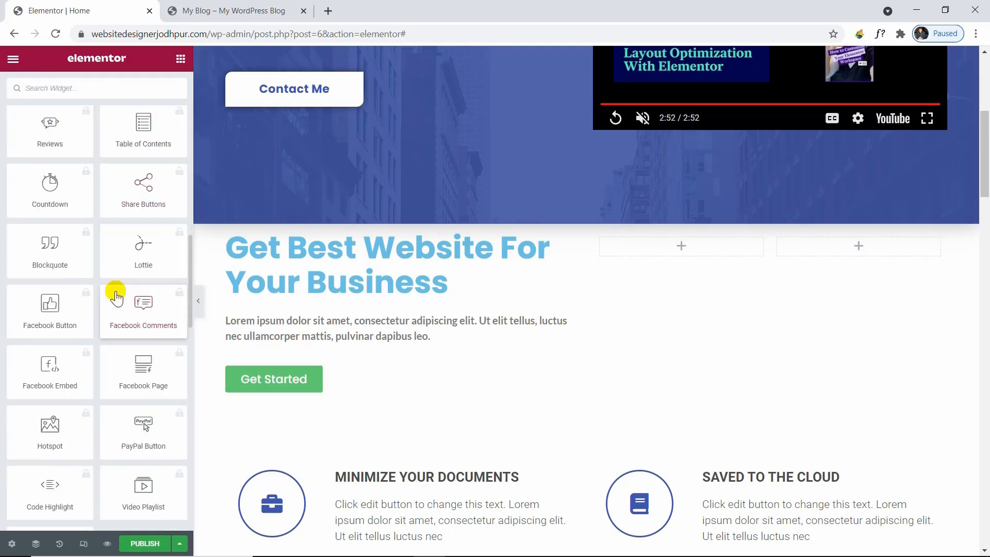
scroll(116, 298, "up", 2)
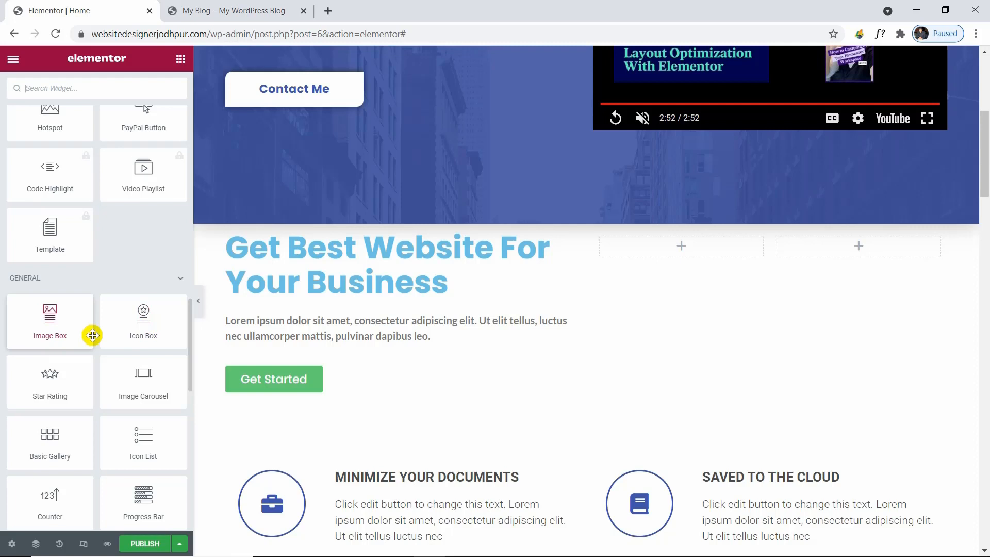
scroll(92, 336, "down", 2)
left_click_drag(140, 238, 671, 246)
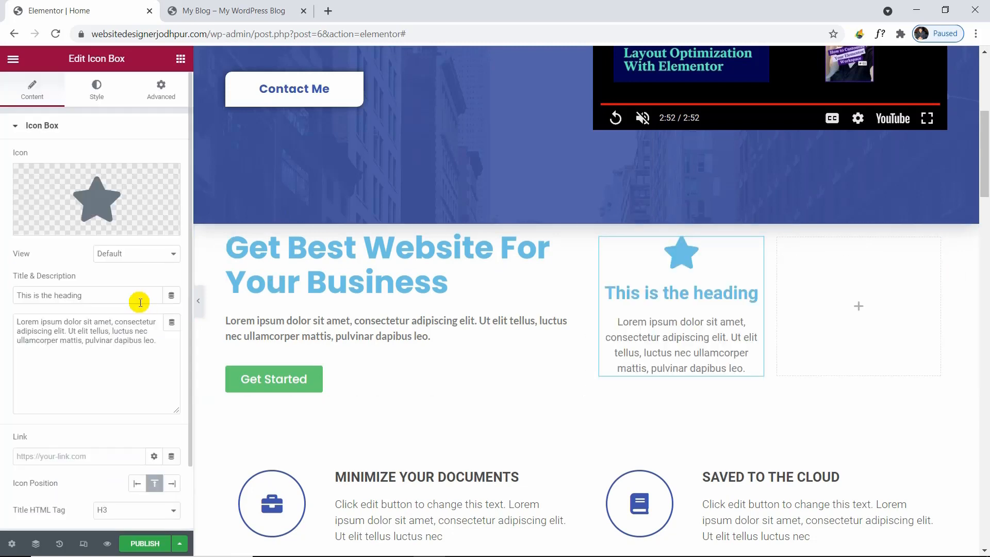
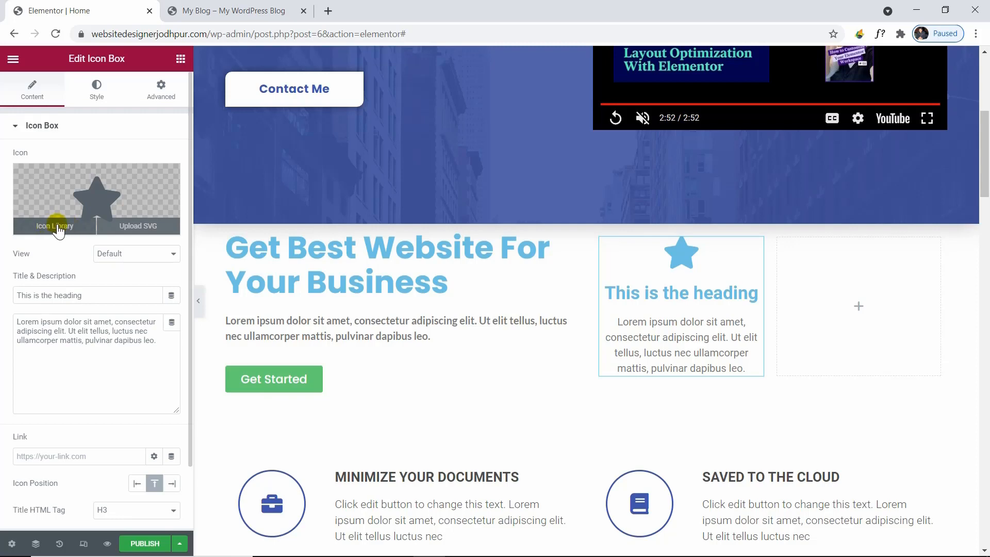
Replace the icon box's star with the solid thumbs-up icon, searching the icon library for "thu"
left_click(55, 225)
scroll(622, 315, "down", 3)
scroll(621, 315, "up", 4)
scroll(607, 284, "down", 1)
scroll(607, 285, "down", 9)
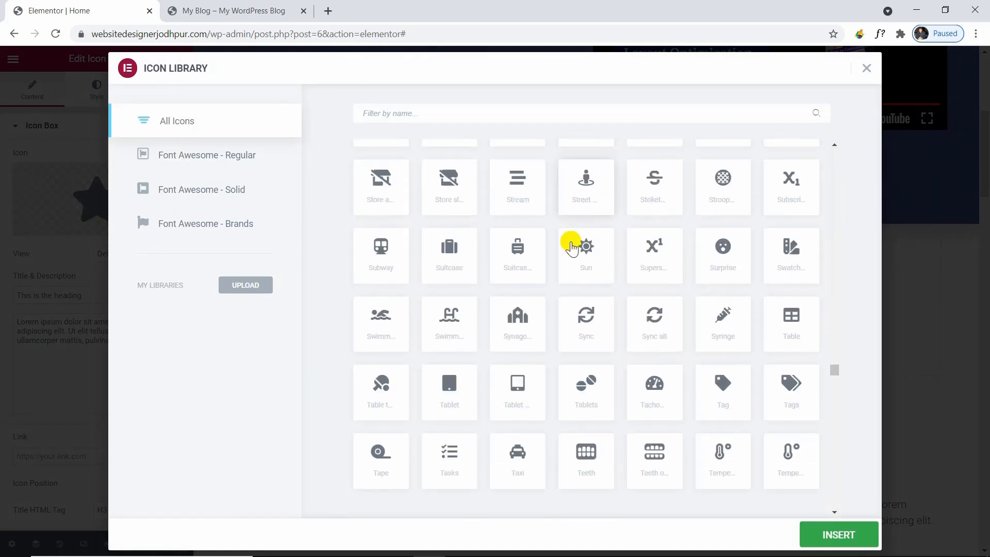
scroll(508, 226, "down", 3)
left_click(416, 106)
type("thu")
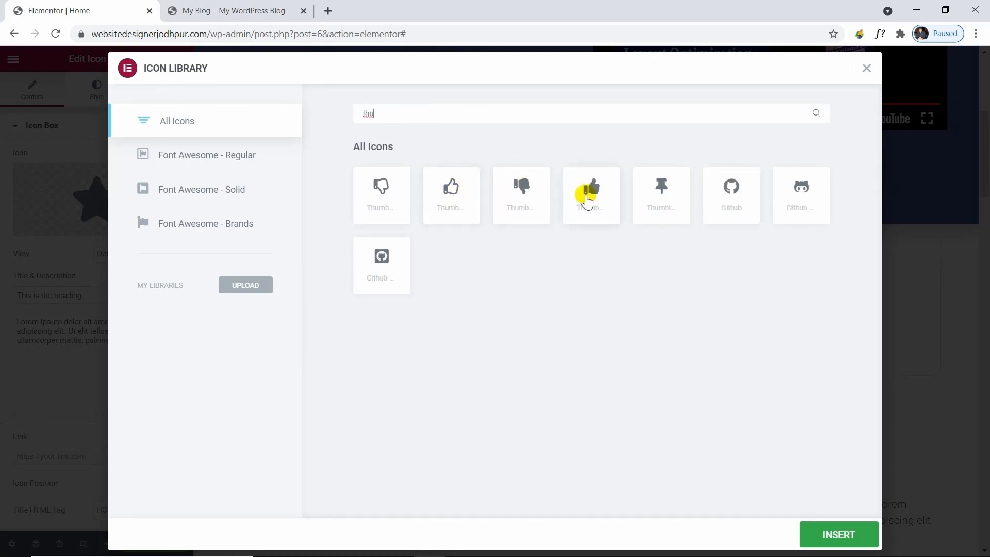
left_click(587, 198)
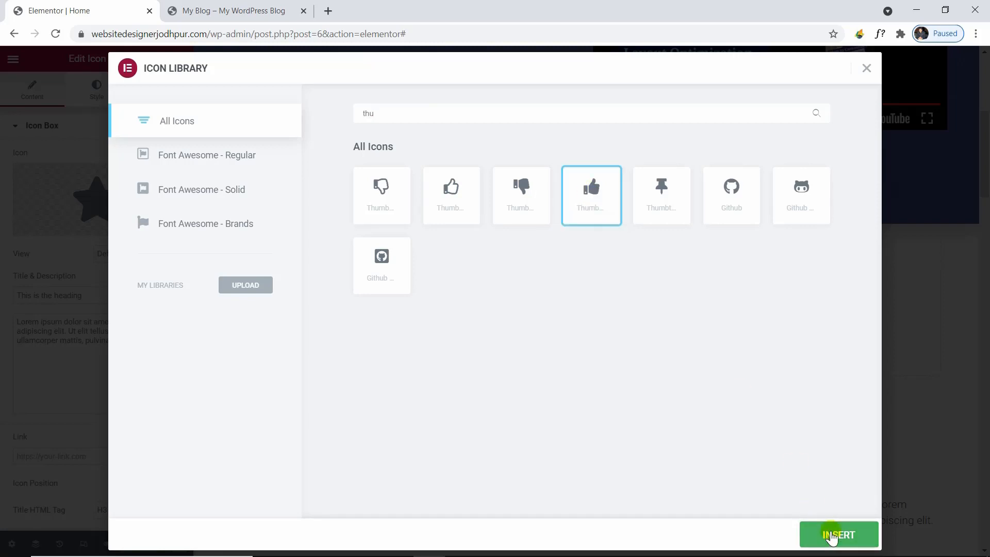
left_click(830, 535)
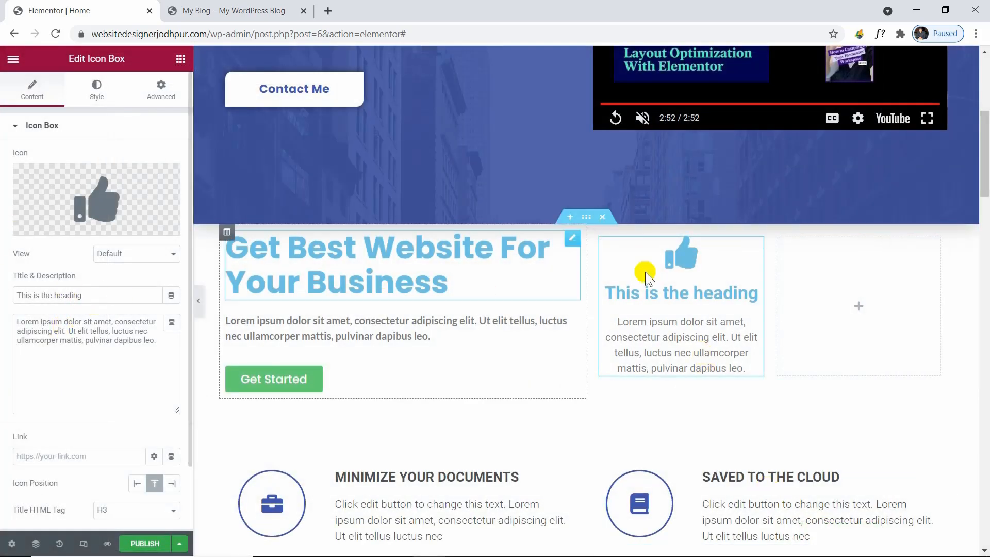
Set the title of the thumbs-up icon box to "Get Best Service"
left_click_drag(95, 303, 2, 304)
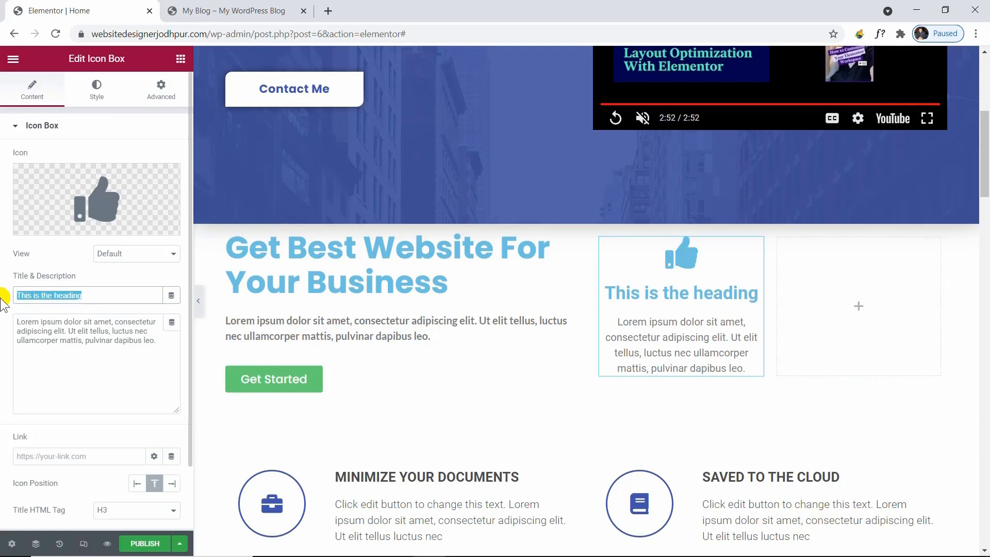
type("Ge")
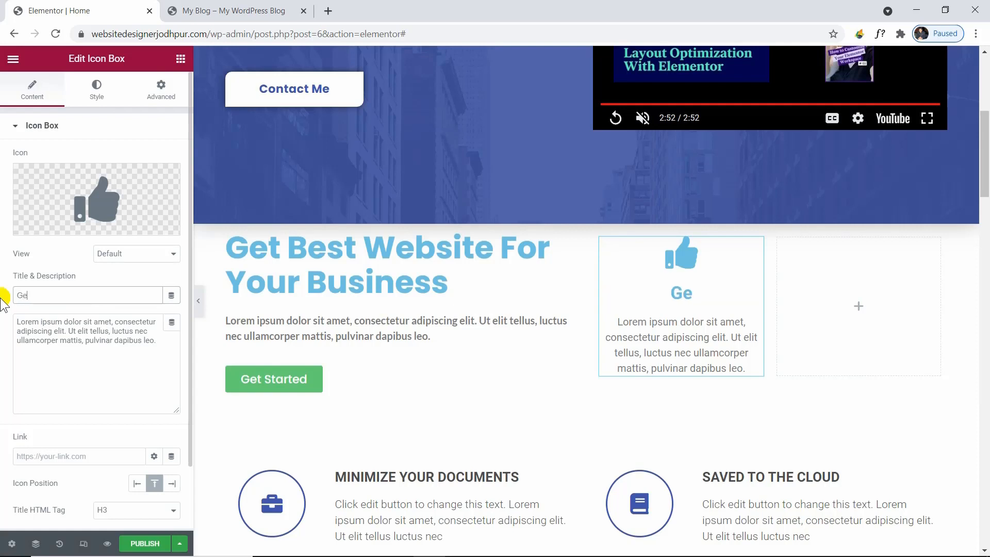
type("t Best ")
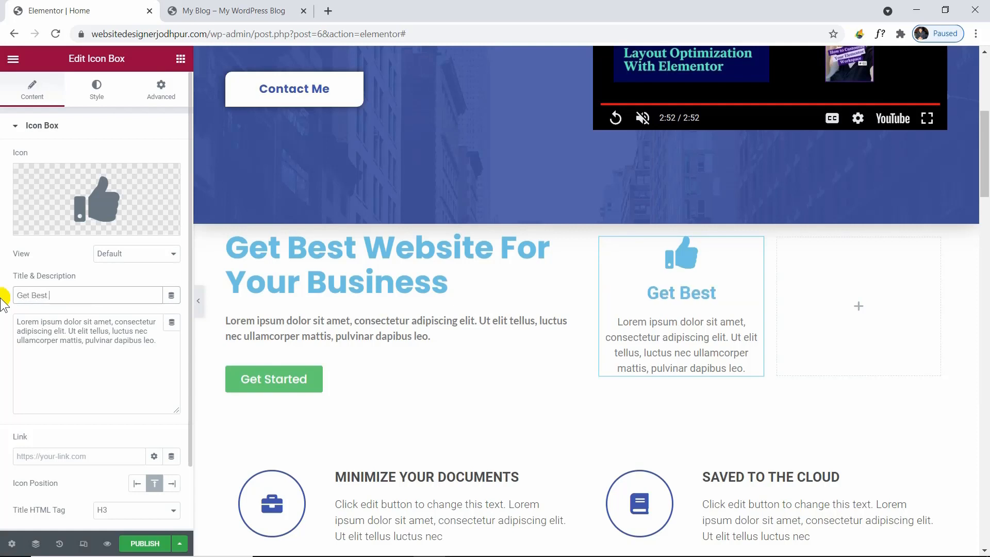
type("Service")
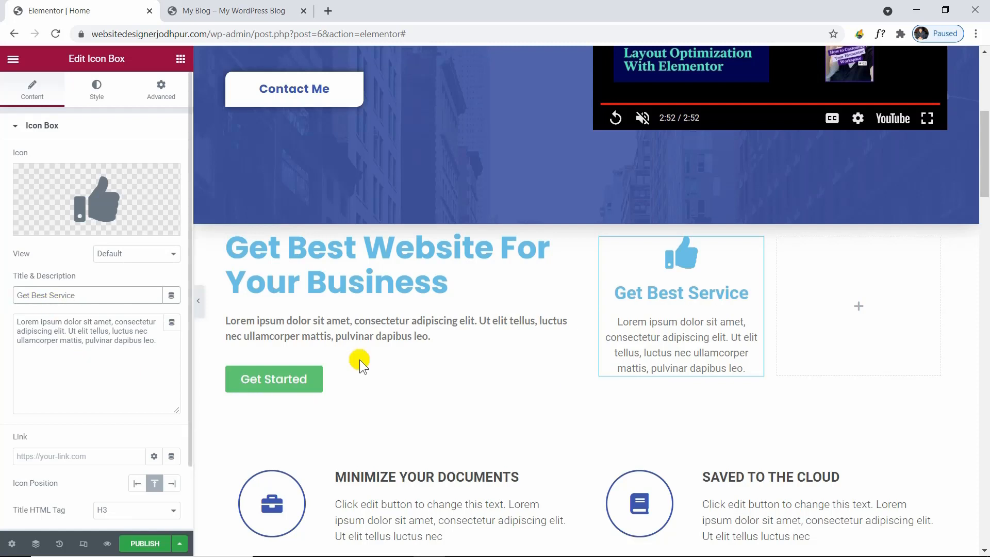
Change the thumbs-up icon's primary color to a stronger, more saturated blue and open the style settings for the box's title and description
scroll(144, 393, "down", 2)
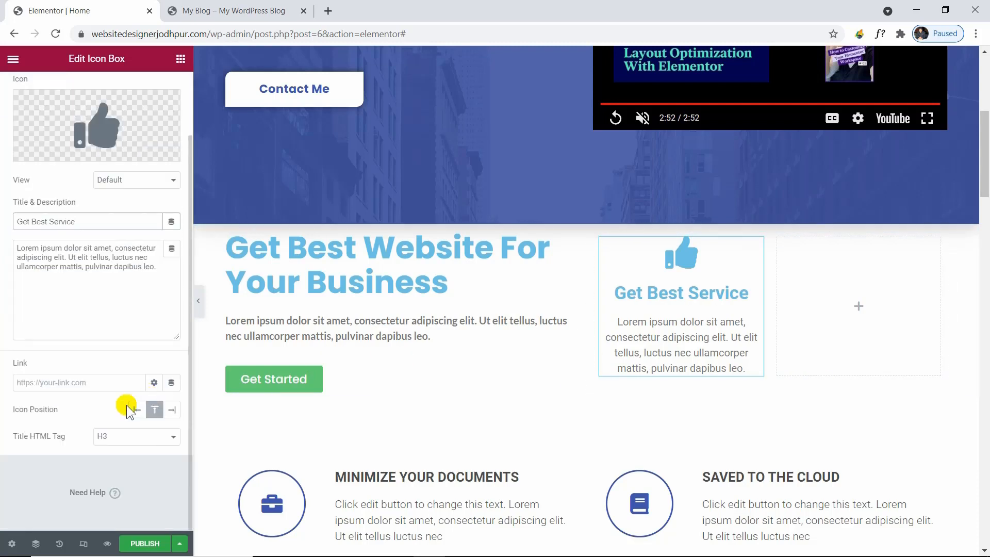
scroll(129, 213, "up", 2)
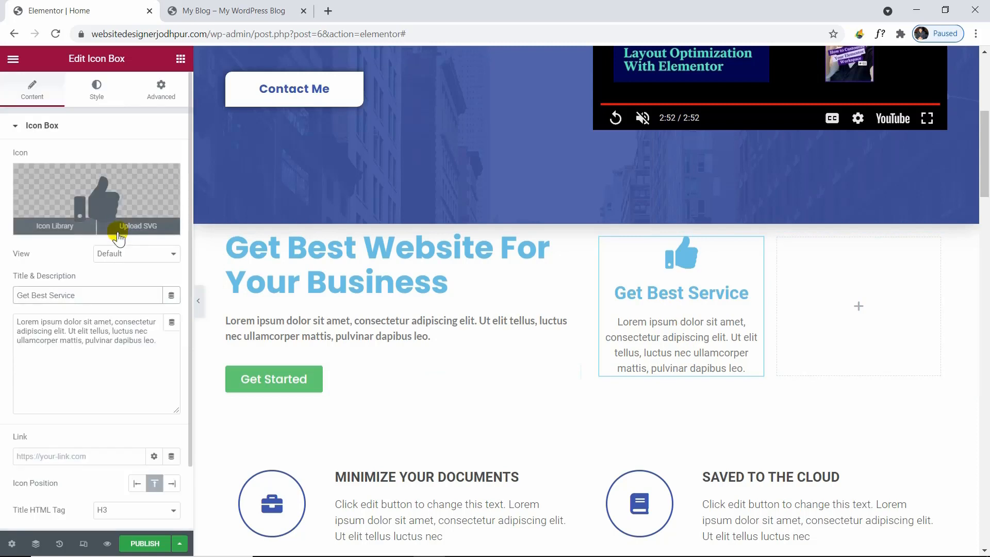
left_click(104, 90)
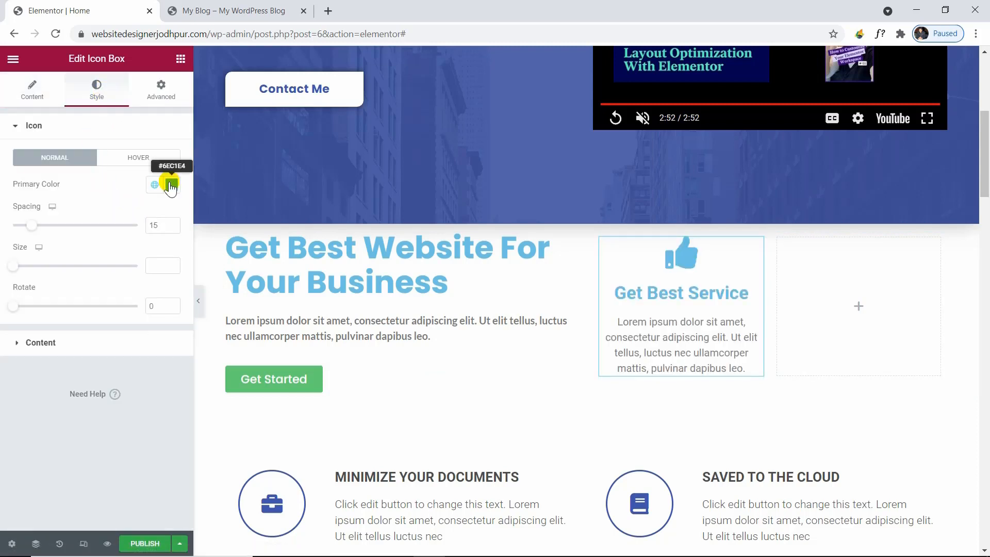
left_click(170, 183)
left_click_drag(132, 281, 162, 247)
left_click(115, 188)
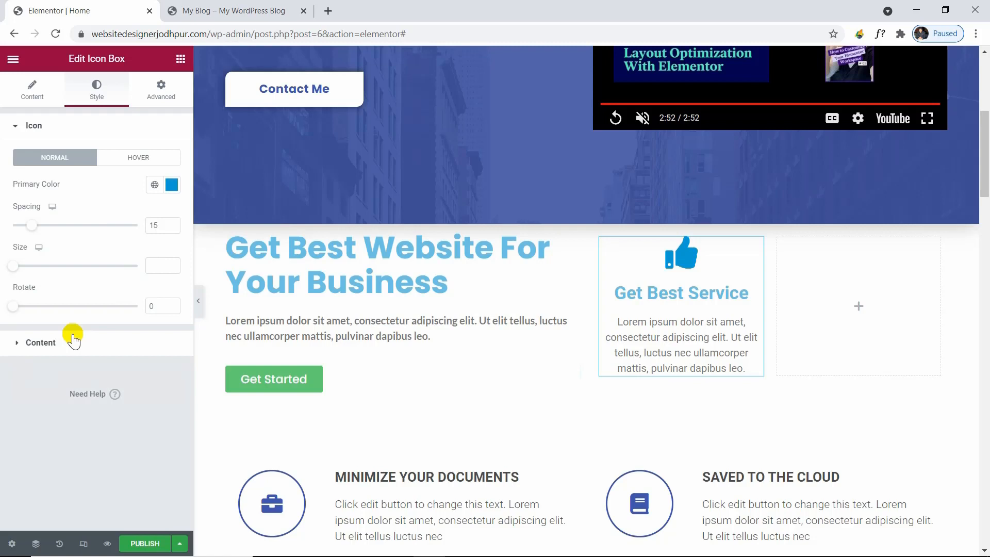
left_click(52, 351)
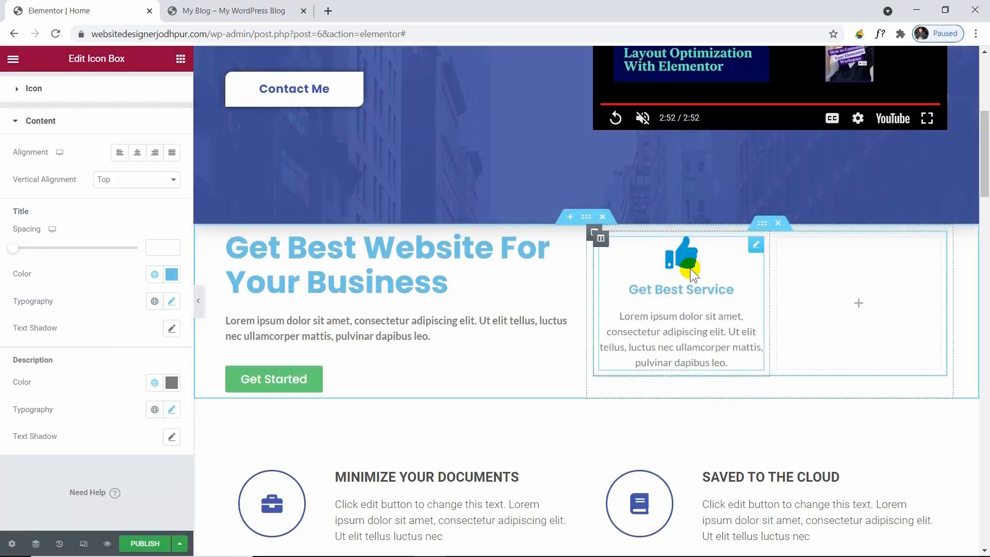
Copy the "Get Best Service" icon box into the inner section's empty second column and preview the layout at full width
right_click(754, 246)
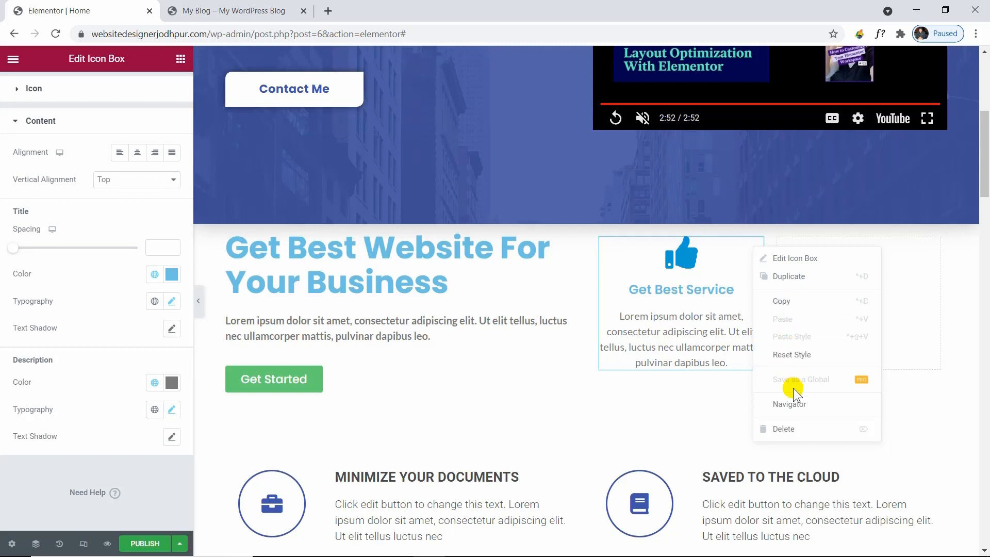
left_click(789, 302)
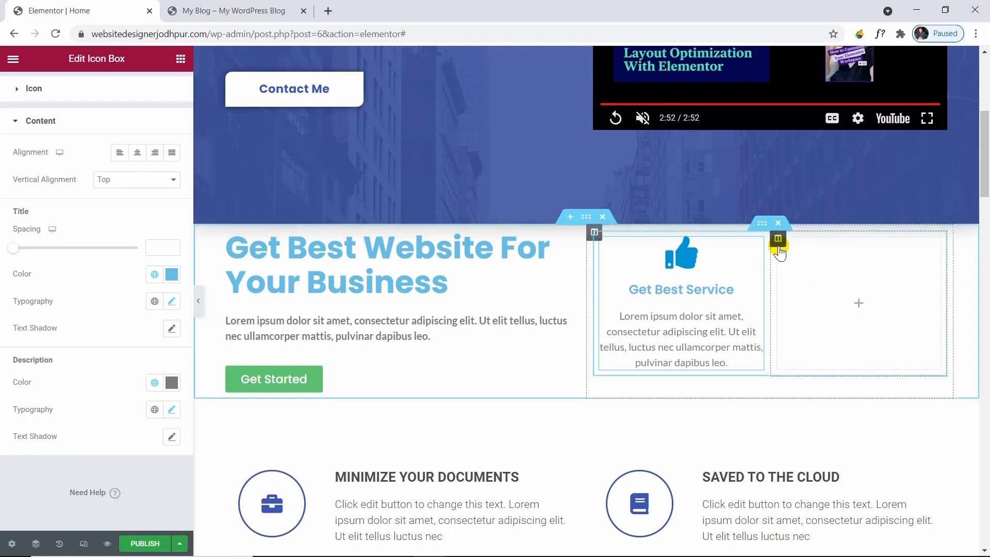
right_click(857, 305)
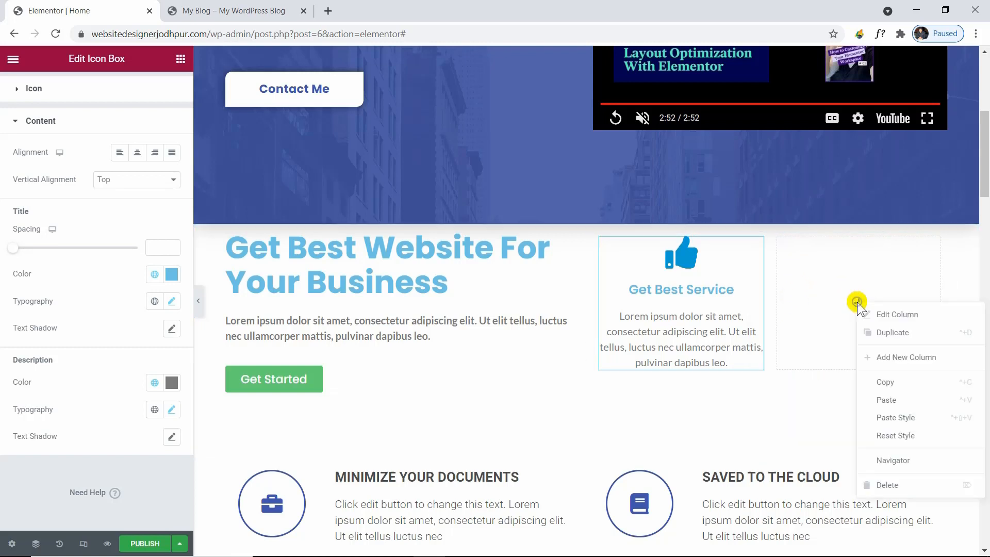
left_click(894, 397)
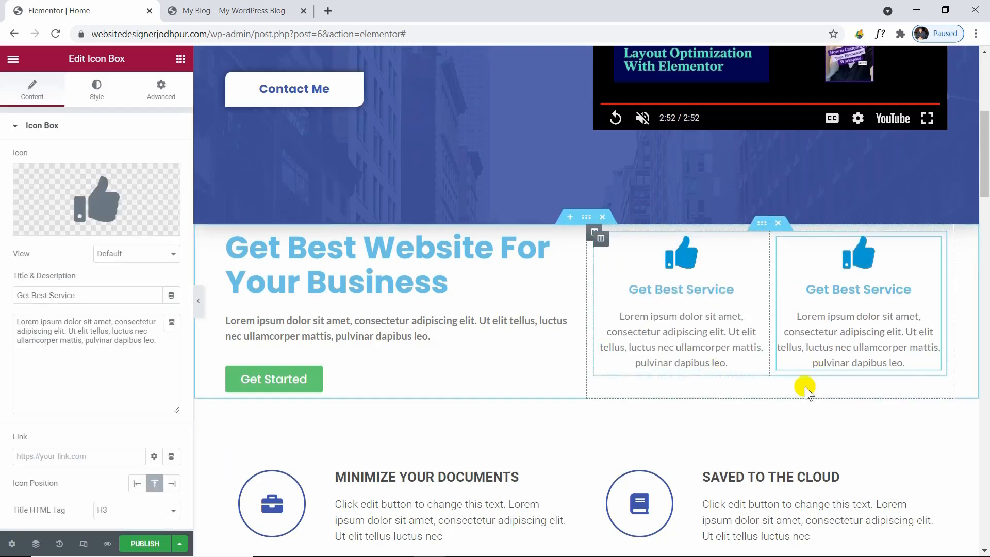
left_click(199, 296)
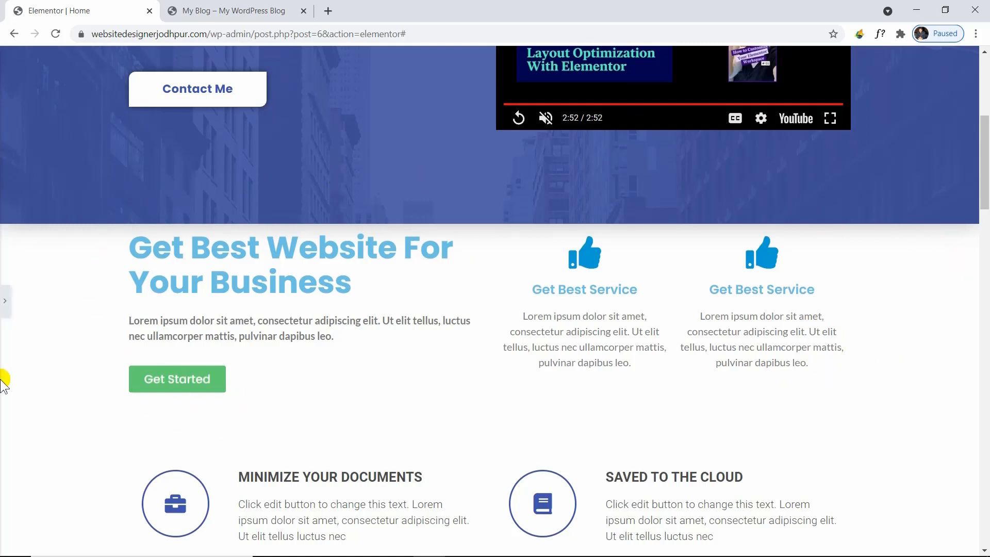
left_click(4, 301)
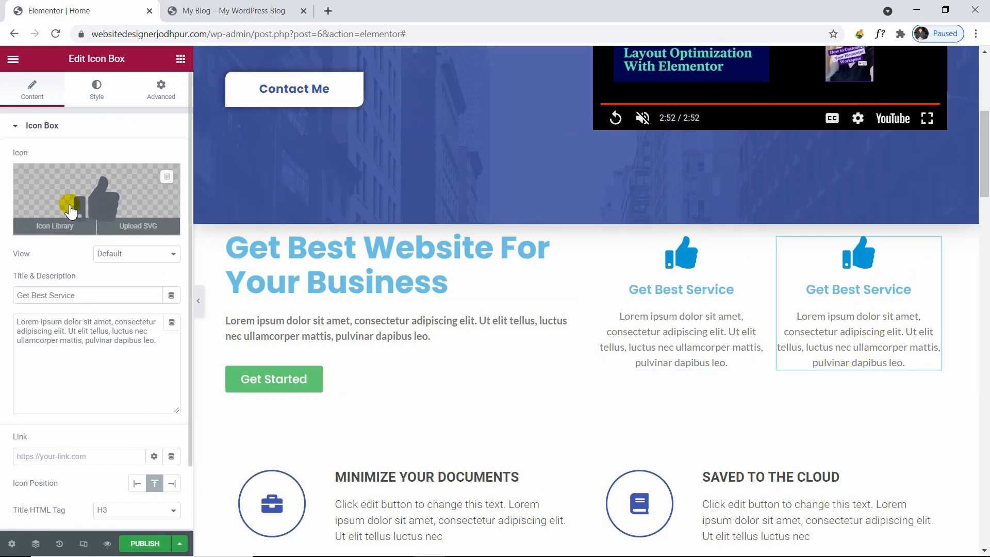
Change the second icon box's icon to the solid Clock, searching the icon library for "CLO"
left_click(55, 226)
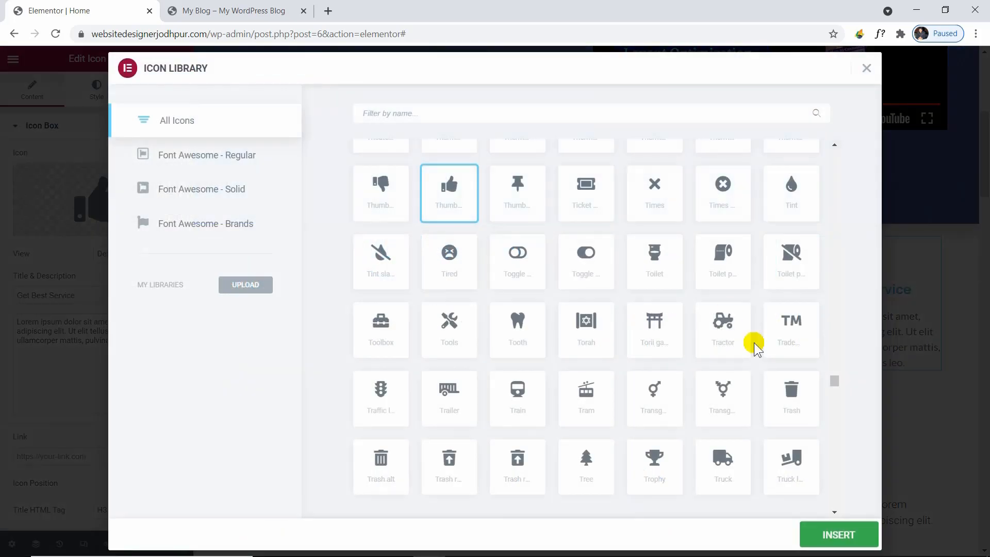
scroll(488, 225, "up", 1)
scroll(488, 227, "up", 3)
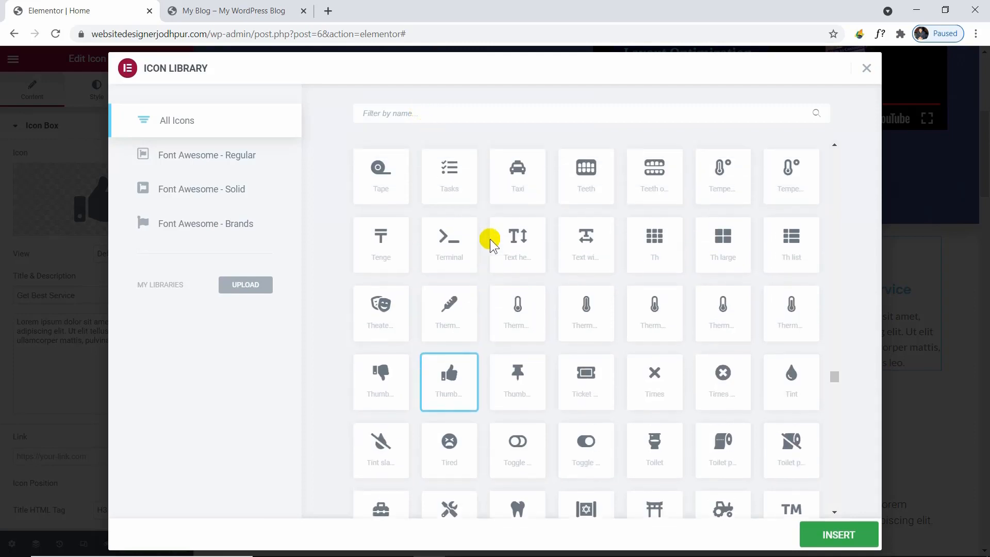
left_click(415, 117)
type("CLO")
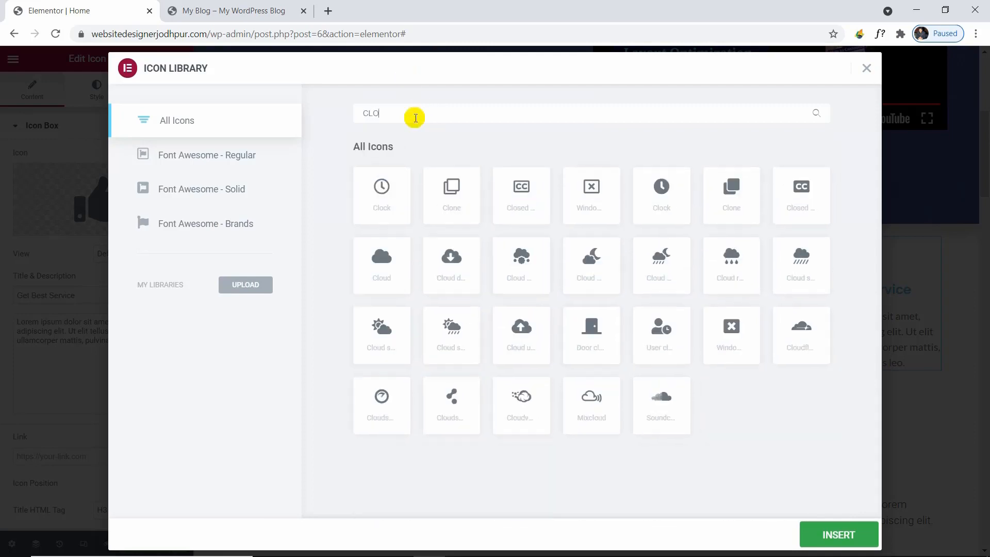
left_click(665, 195)
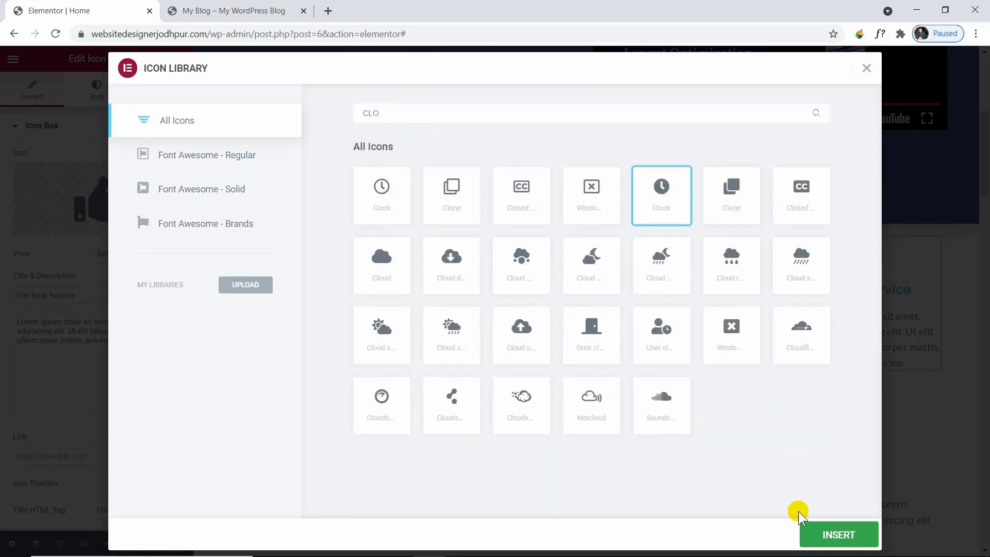
left_click(835, 533)
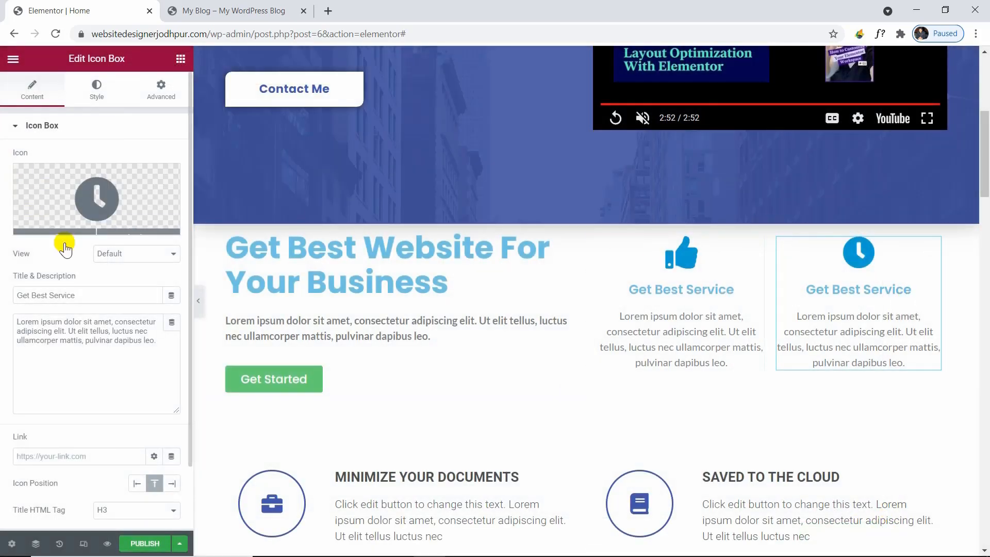
Replace the title of the clock icon box with text beginning "Quick &Fa"
triple_click(90, 296)
type("Quick &")
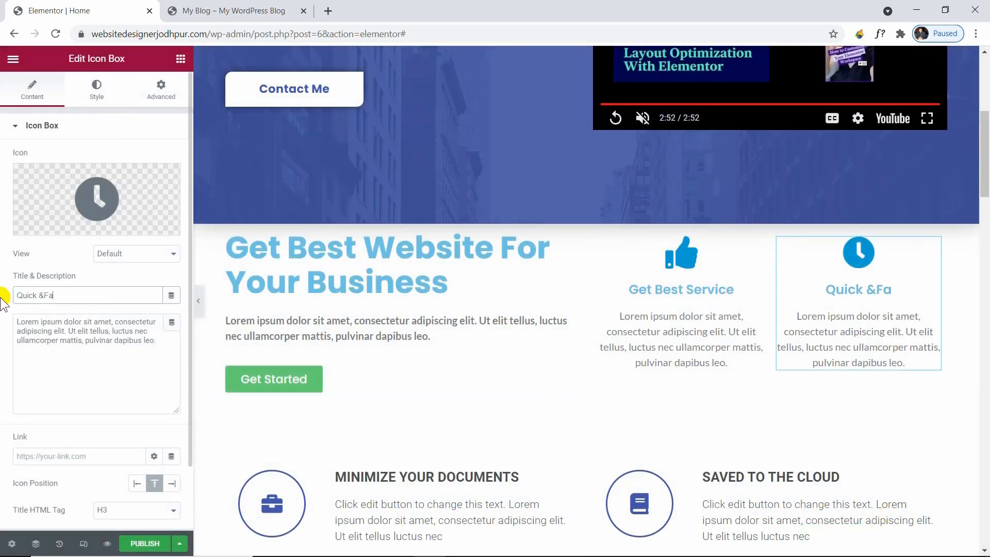
Finish the clock icon box title as "Quick & Fast" and publish the page
type(" Fast")
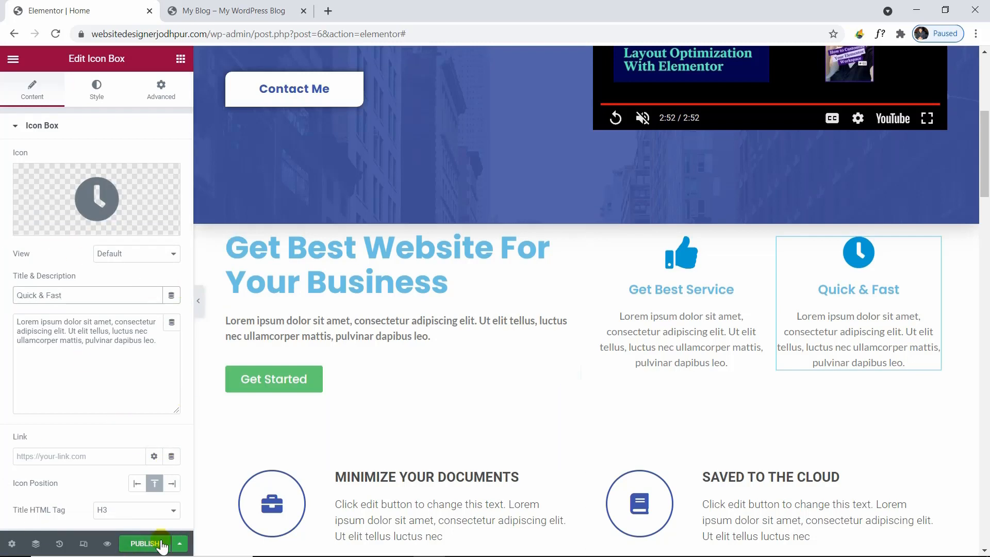
left_click(145, 543)
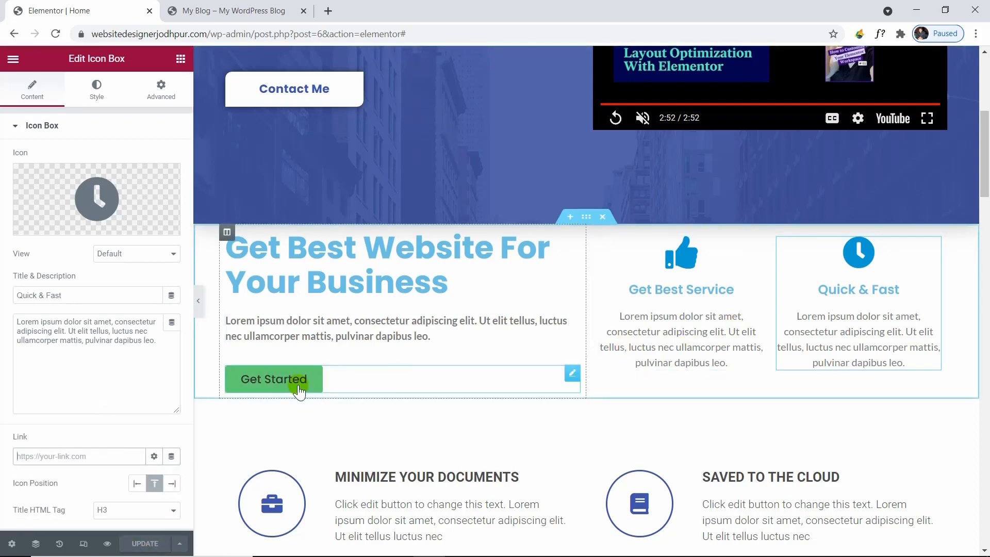
Unlink the padding values of the "Get Best Website For Your Business" section and set its top and bottom padding to 80 px
left_click(586, 217)
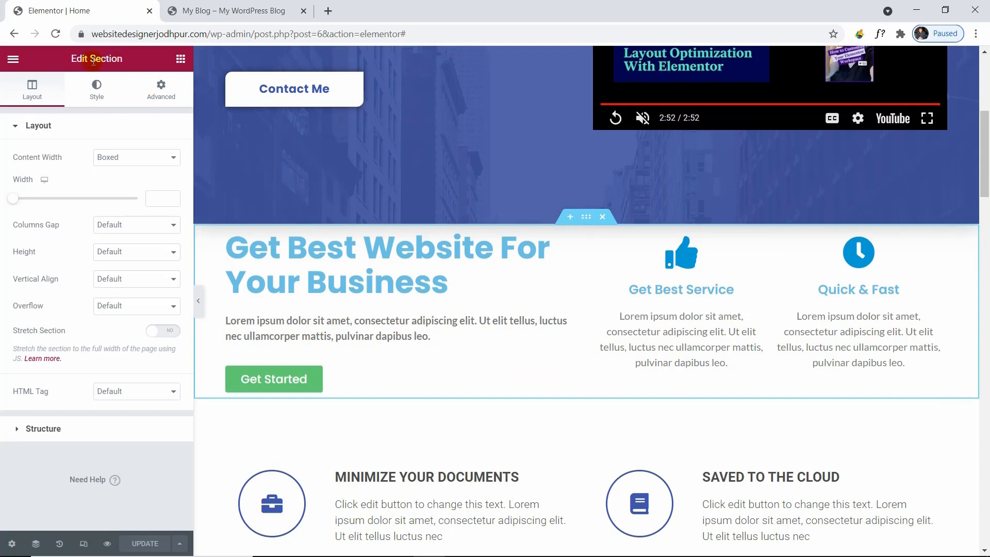
left_click(161, 92)
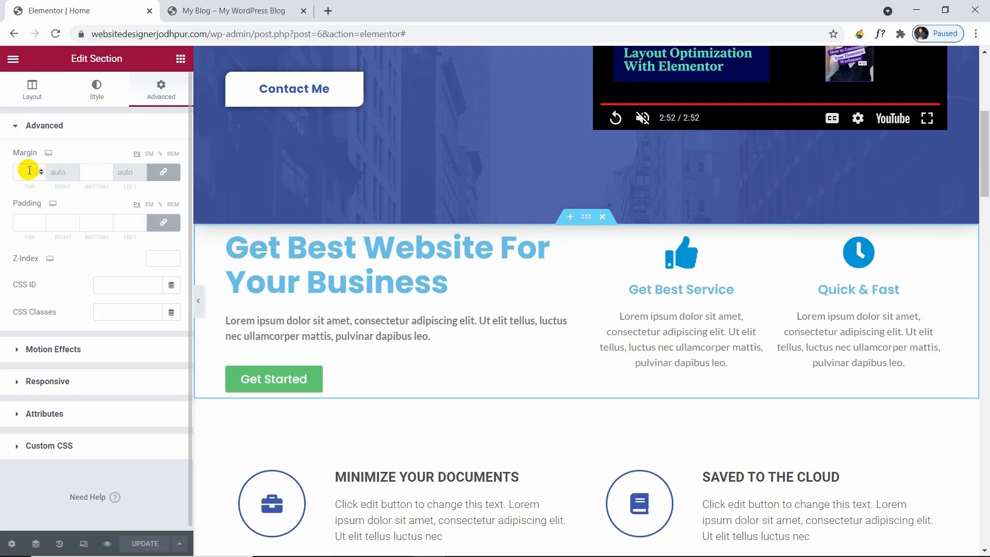
left_click(159, 222)
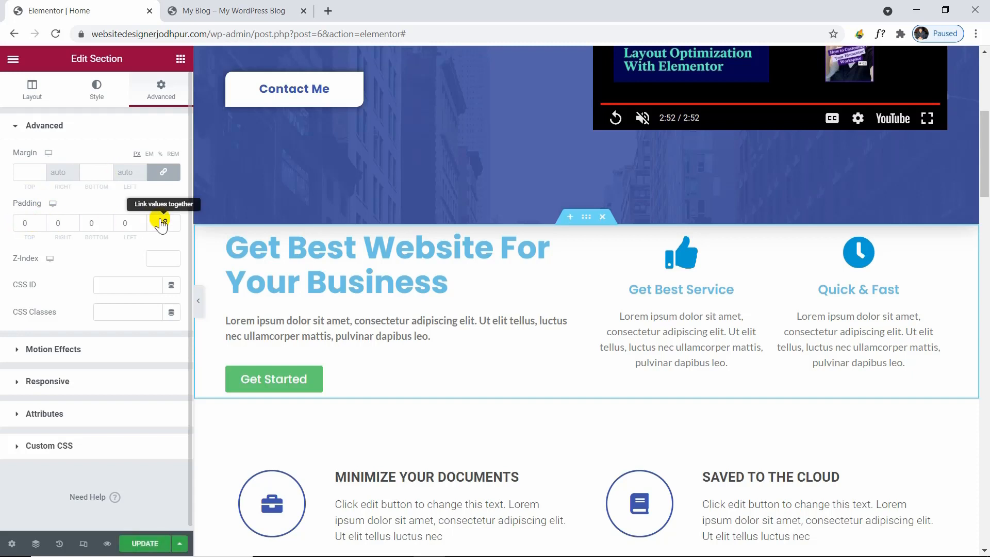
double_click(15, 223)
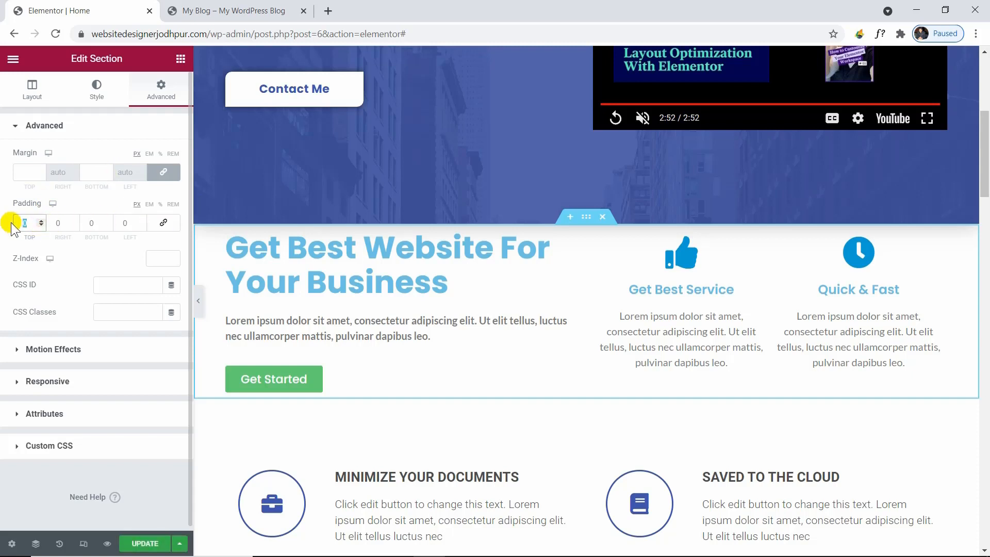
type("80")
double_click(90, 223)
type("40")
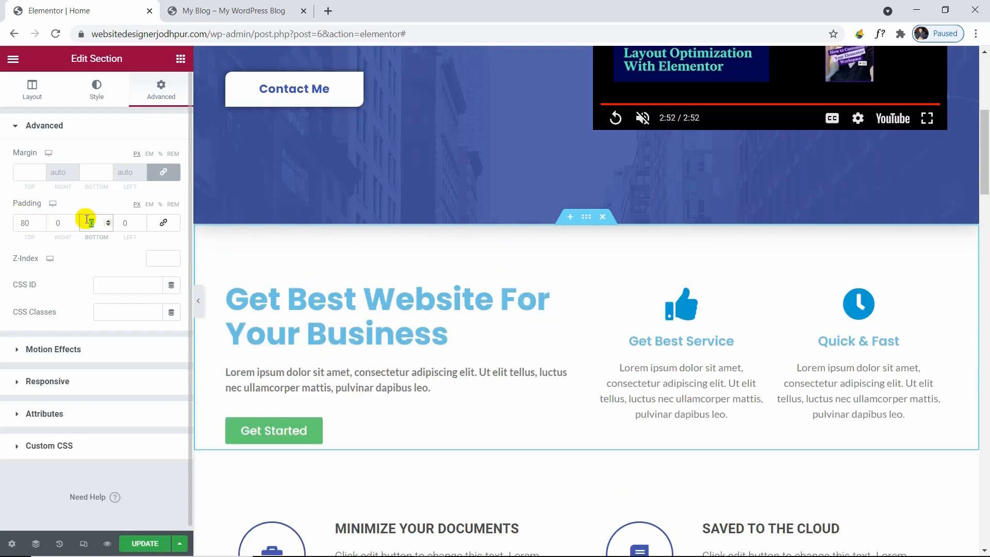
Give the section a gradient background with dark blue as its first color
left_click(26, 89)
left_click(103, 100)
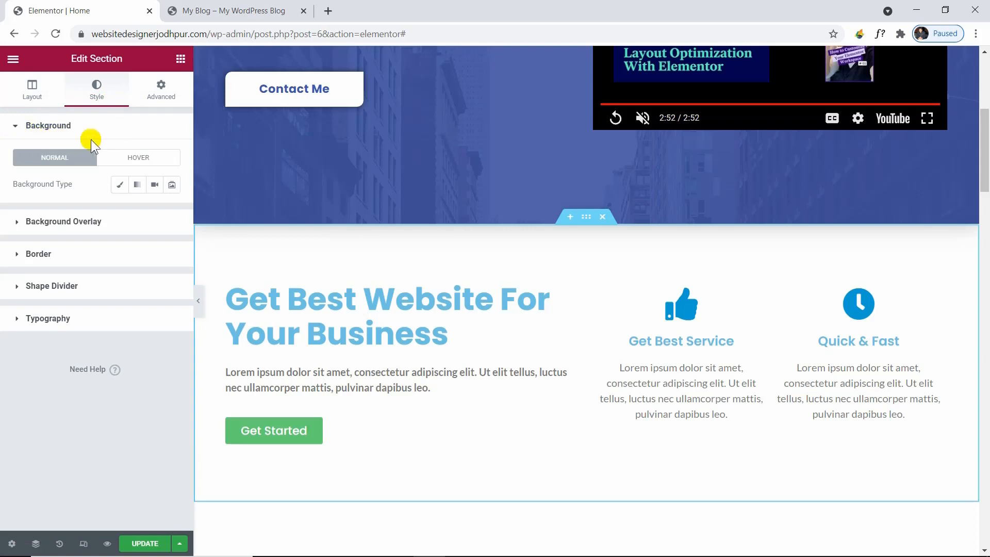
left_click(136, 185)
left_click(172, 212)
left_click_drag(126, 381, 166, 312)
left_click(108, 193)
Set the second color of the section's background gradient to black
left_click(172, 279)
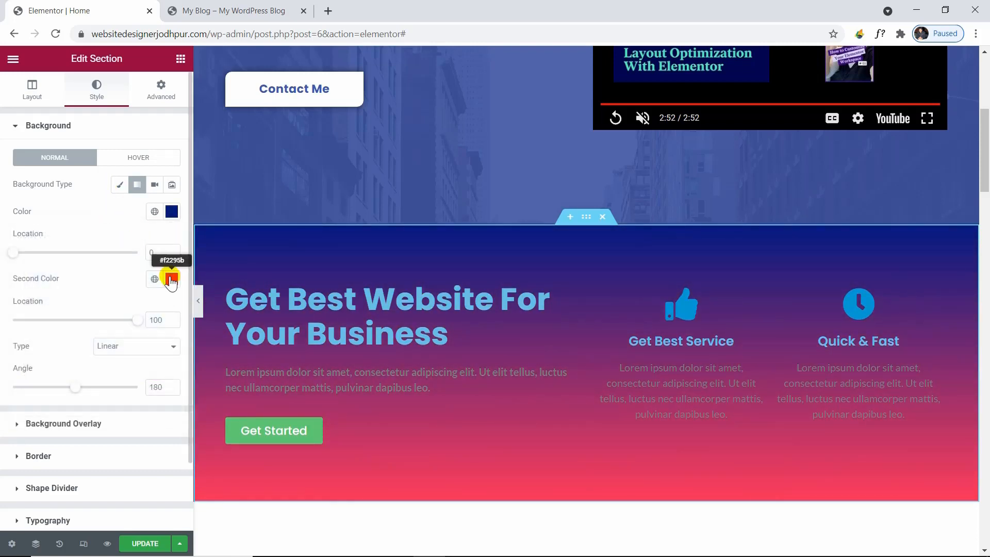
key("ctrl+v")
left_click_drag(121, 420, 175, 435)
left_click(117, 286)
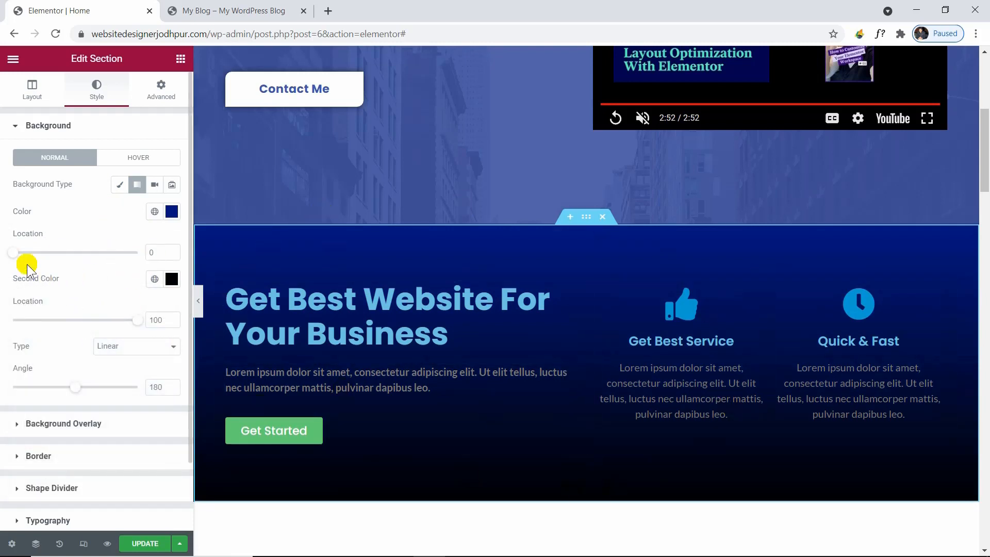
Try the gradient's first color location at 57, then return it to 0
left_click_drag(16, 255, 84, 253)
mouse_move(136, 320)
left_mouse_down()
mouse_move(70, 320)
mouse_move(143, 321)
left_mouse_up()
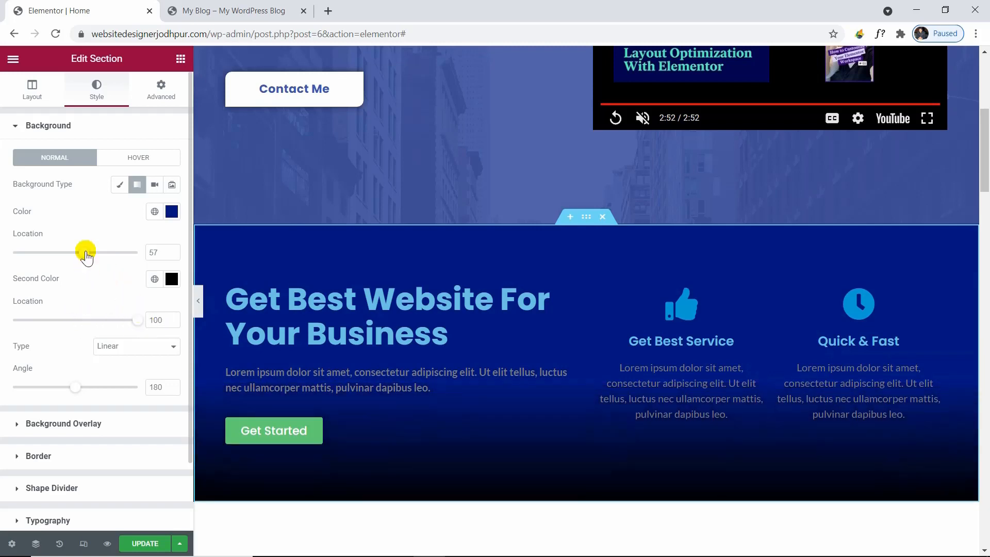
left_click_drag(86, 255, 6, 253)
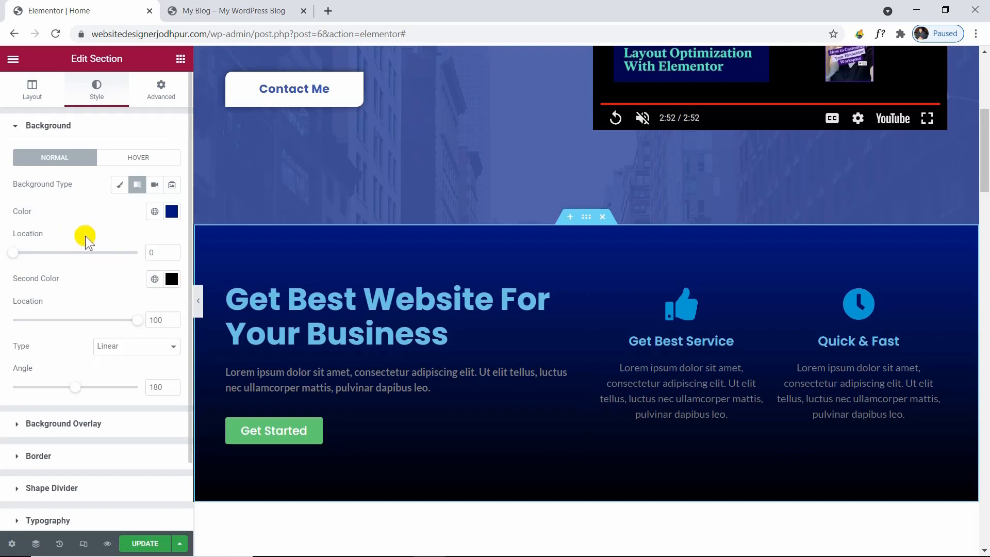
Set the gradient angle to 0, then change the section's gradient type to Radial
left_click_drag(77, 388, 91, 388)
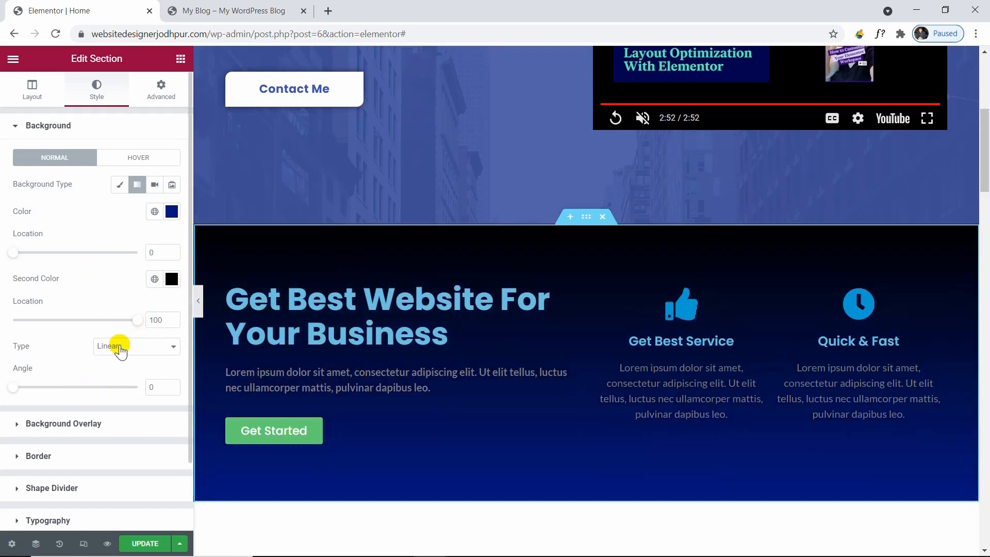
left_click(118, 348)
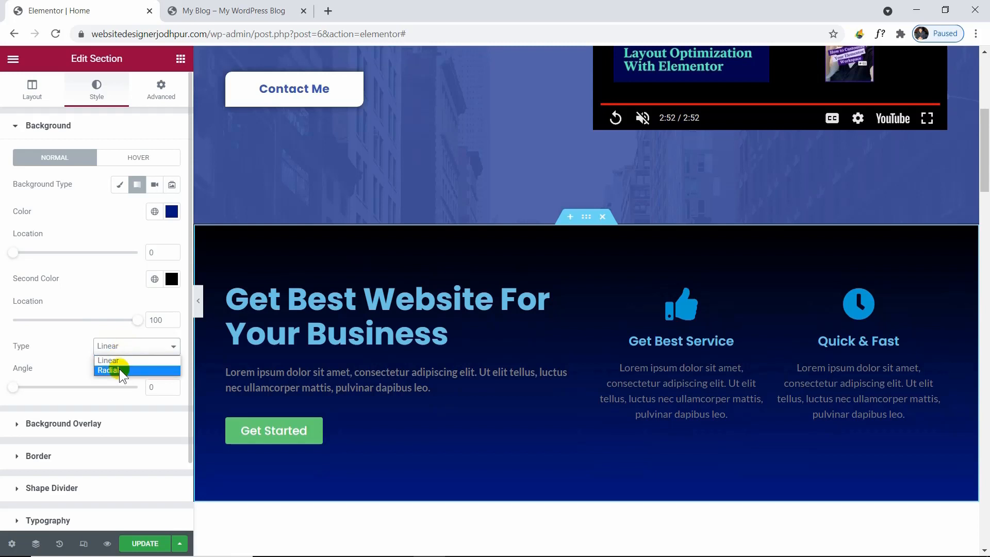
left_click(119, 369)
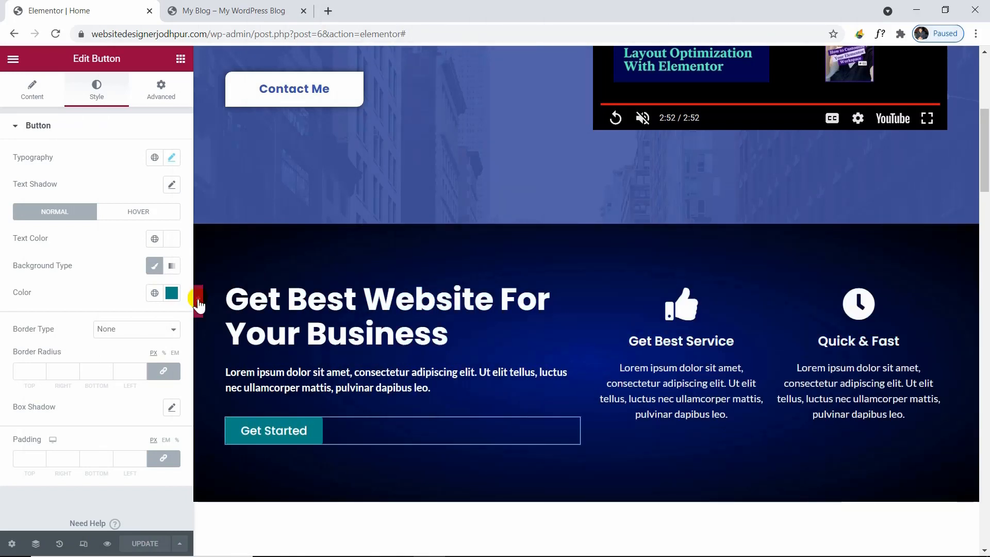
left_click(198, 300)
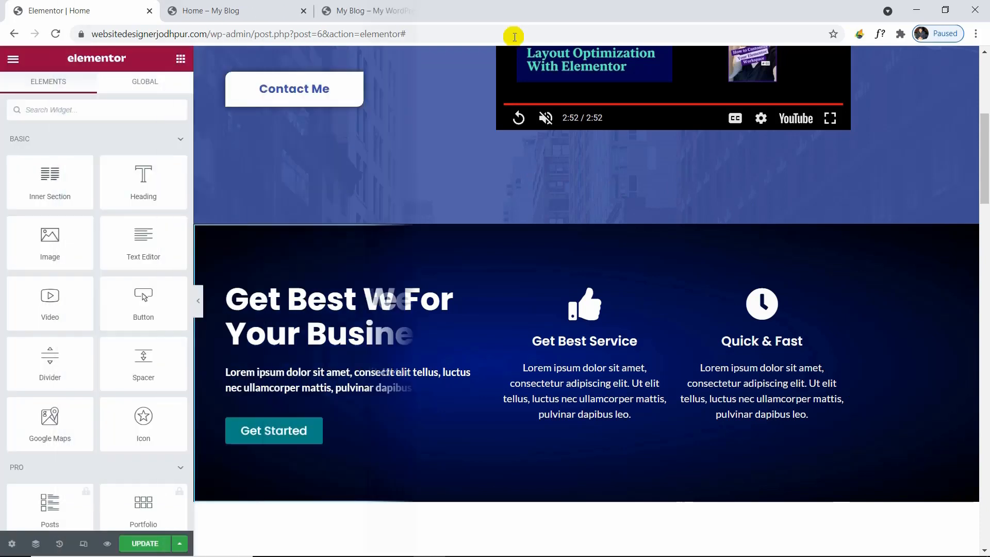
Switch the section to a Classic background and upload and insert pexels-designecologist-1779487.jpg as its image
left_click(586, 216)
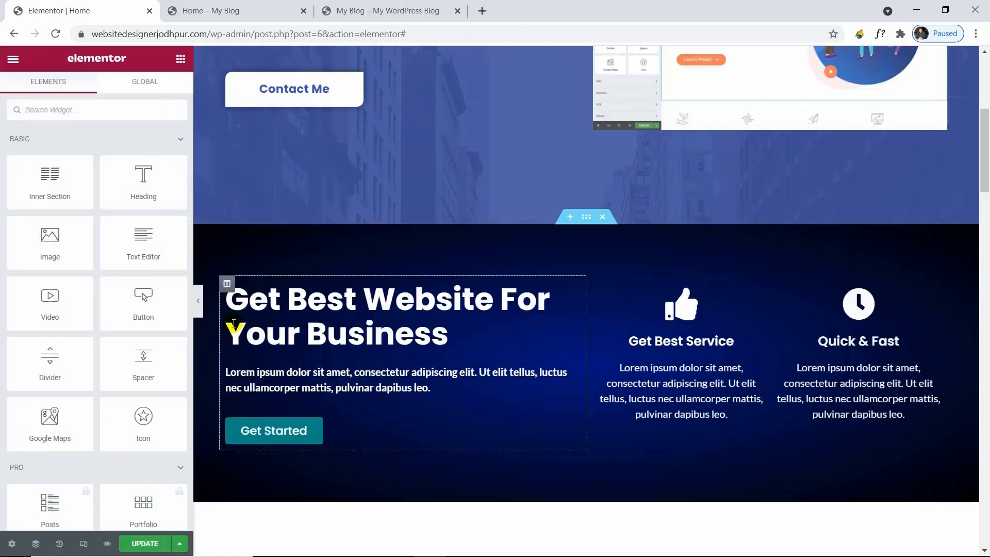
left_click(586, 218)
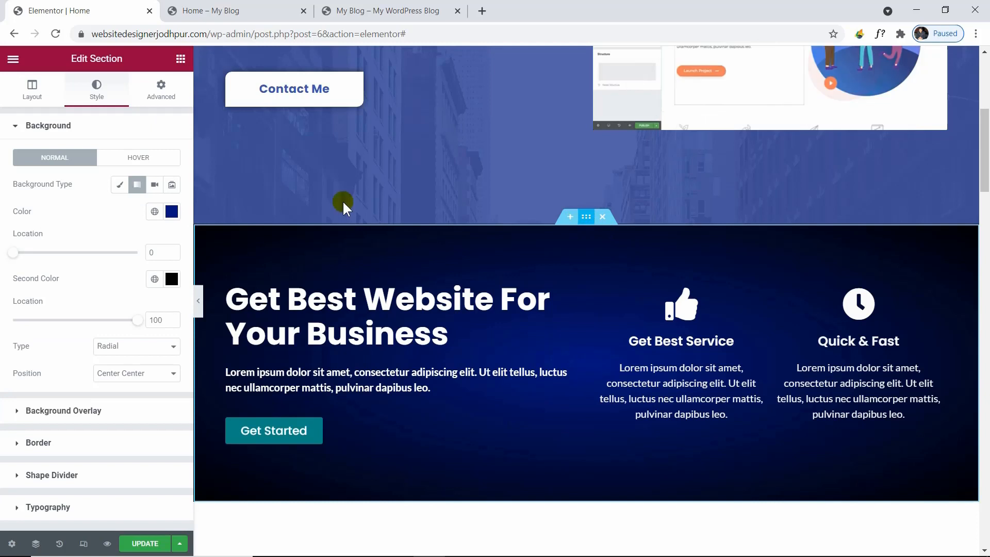
left_click(118, 189)
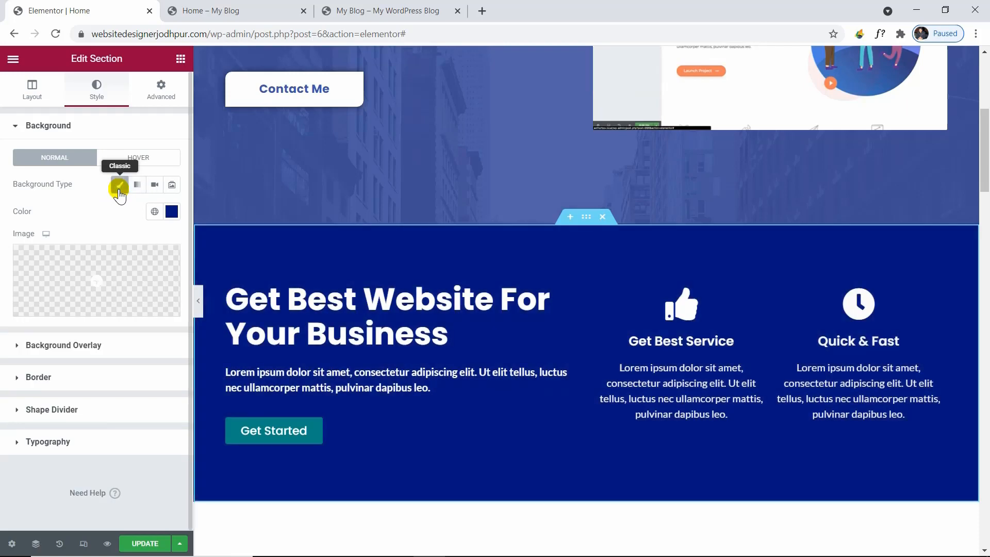
mouse_move(114, 273)
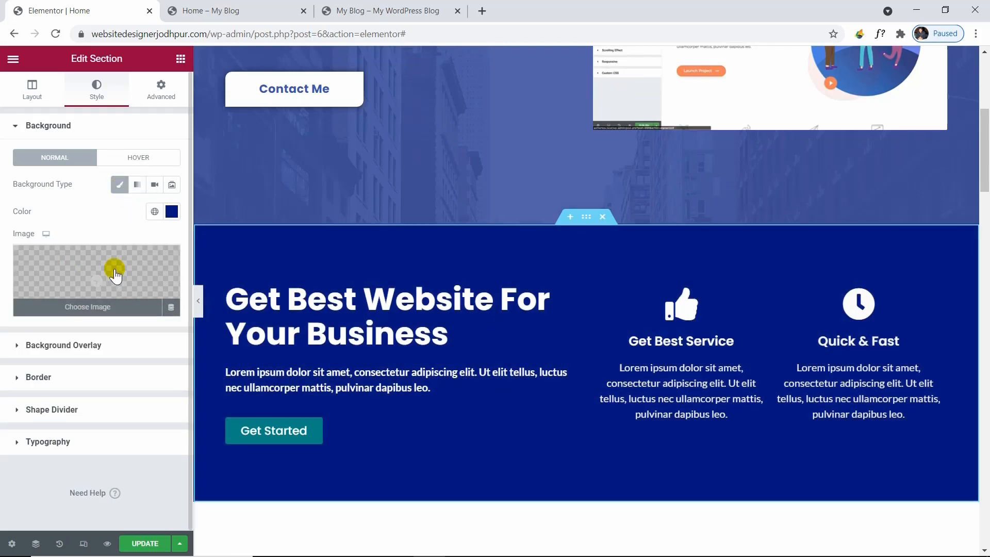
left_click(78, 281)
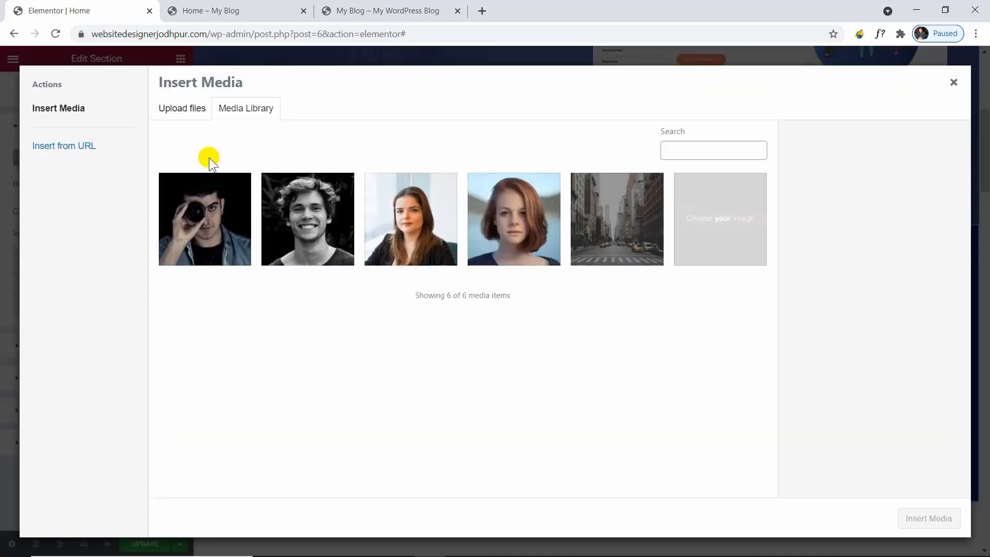
left_click(194, 110)
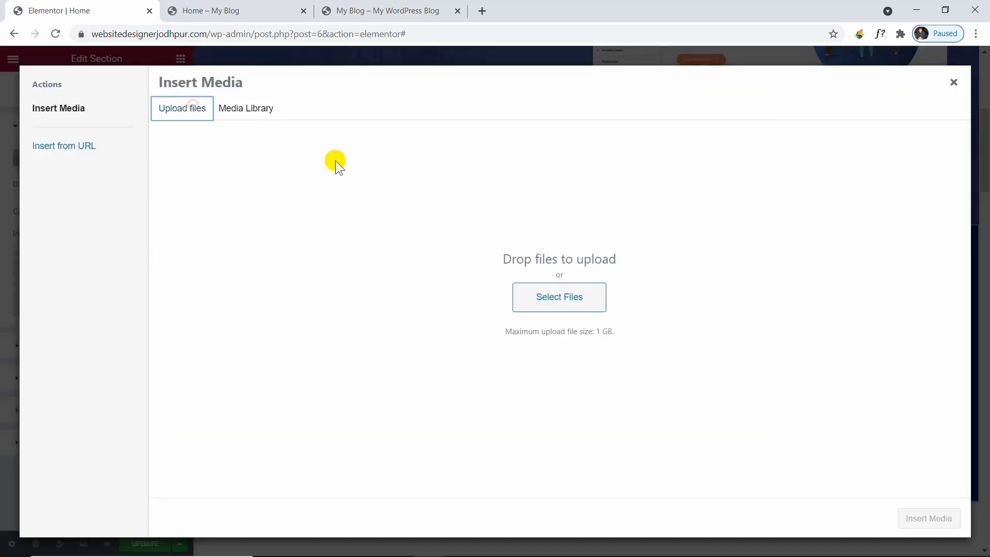
left_click(556, 289)
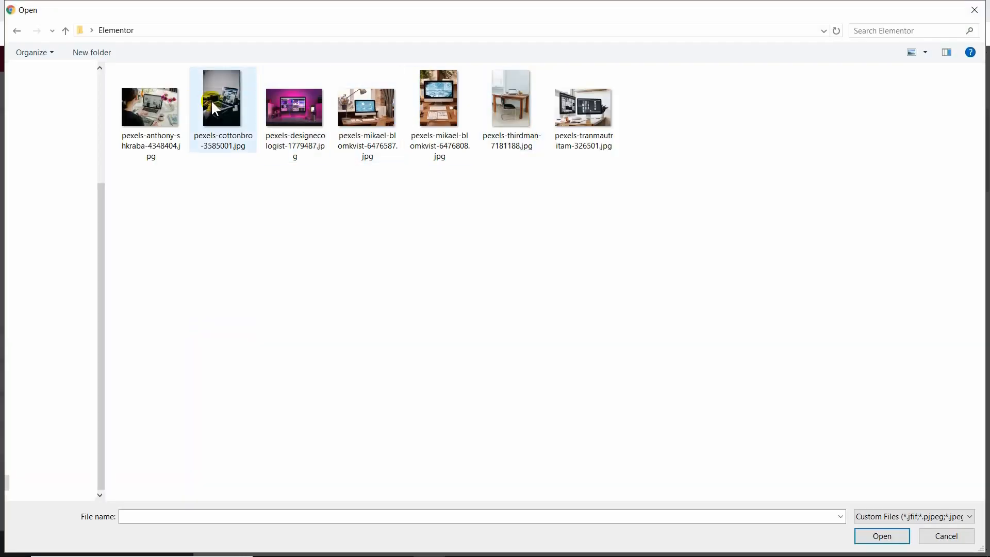
double_click(306, 110)
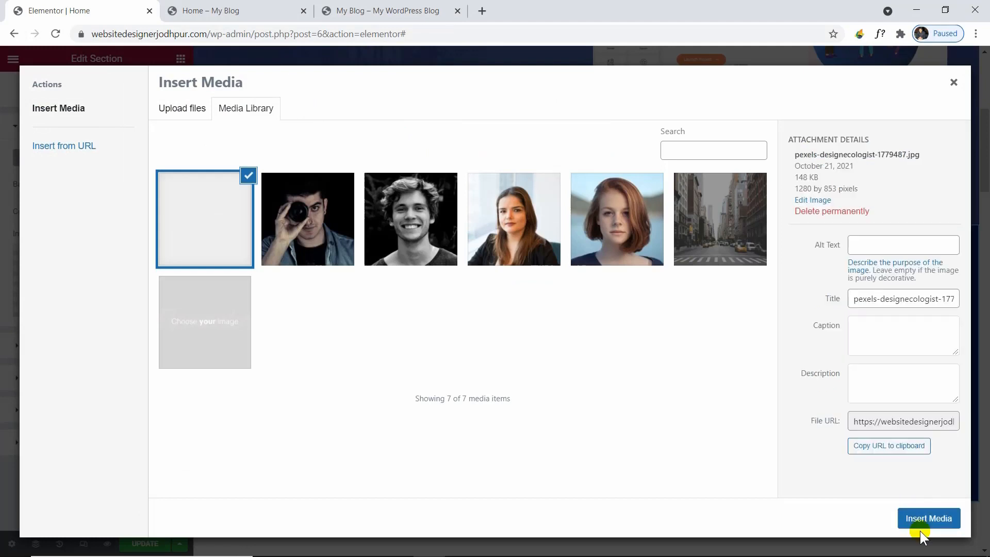
left_click(919, 530)
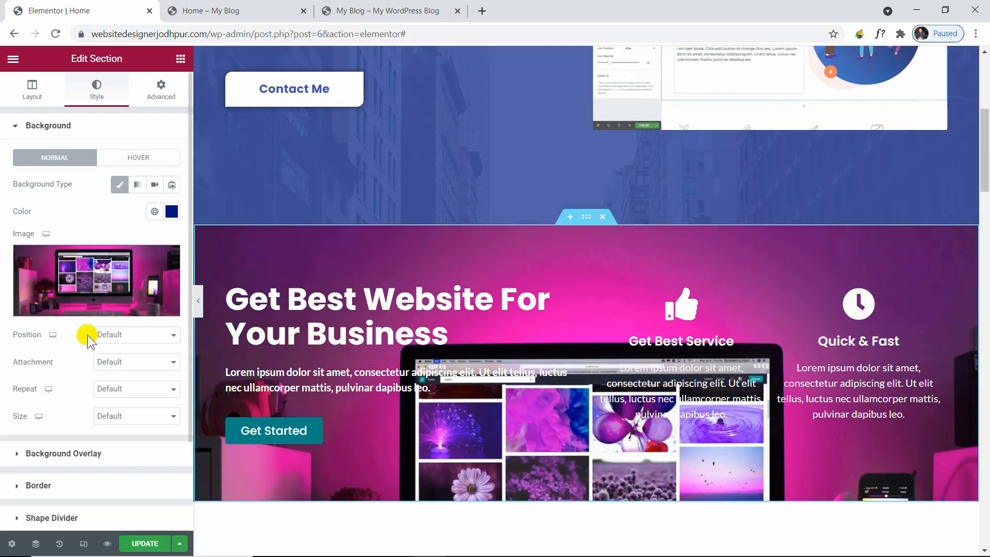
Try Center Center and Top Left positions for the section's background image and settle on Center Left
left_click(143, 338)
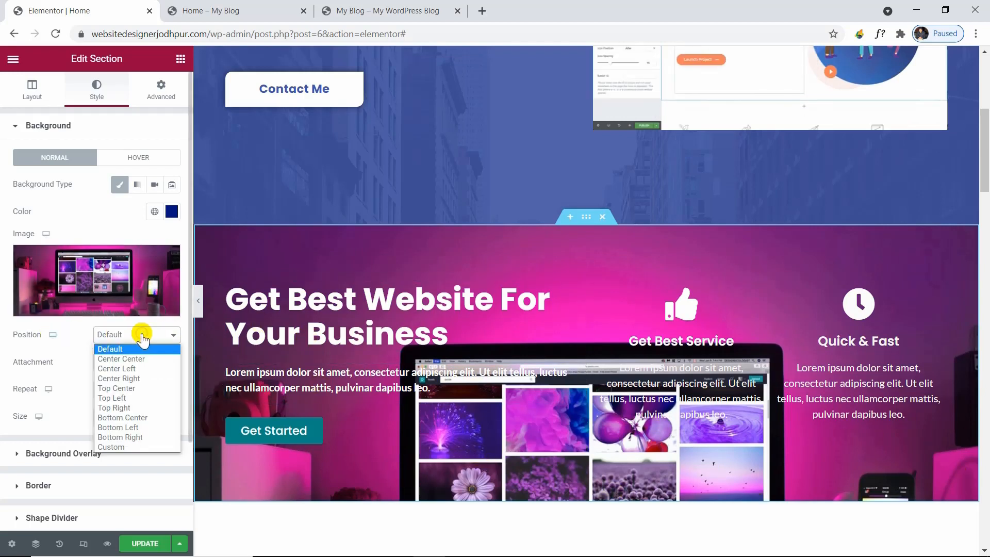
left_click(151, 361)
left_click(146, 334)
left_click(143, 369)
left_click(148, 338)
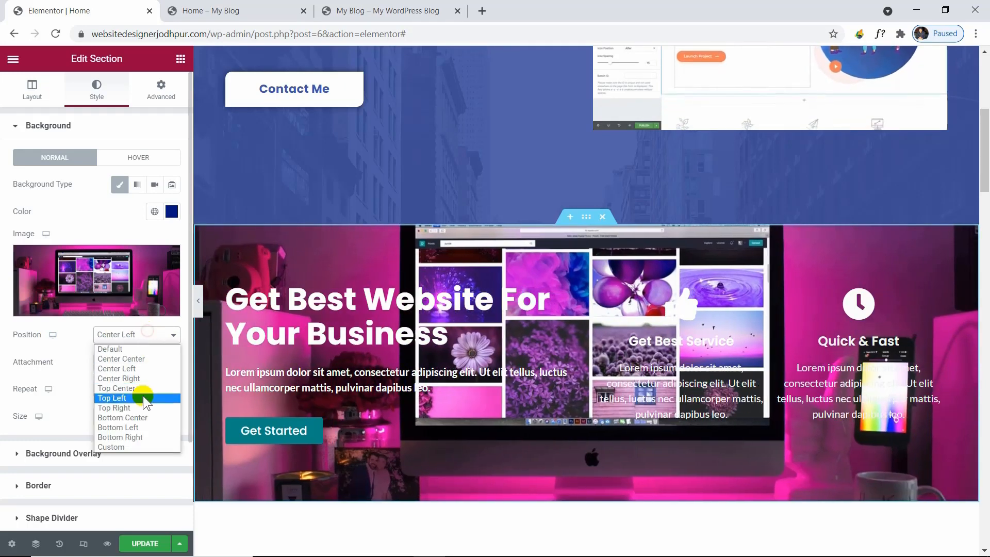
left_click(141, 397)
left_click(142, 338)
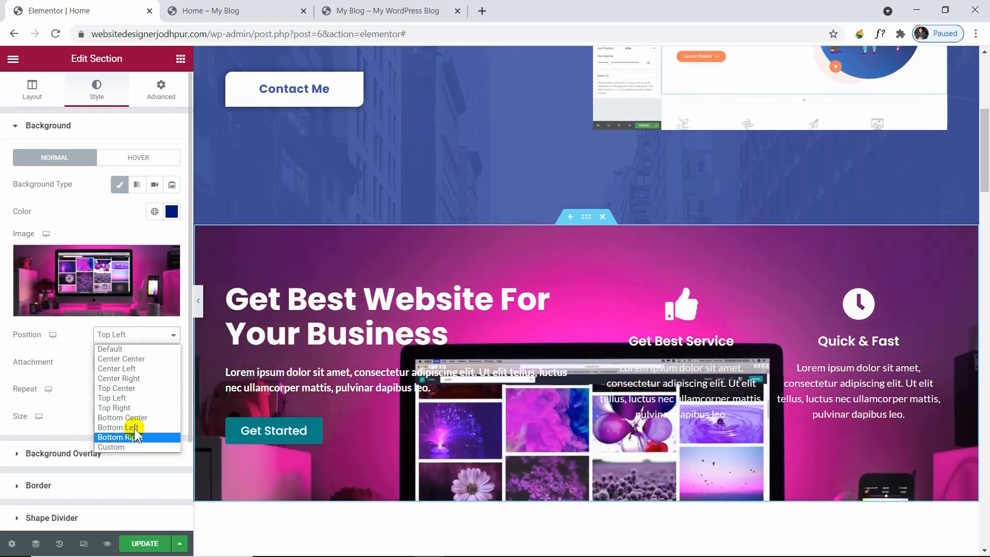
left_click(135, 368)
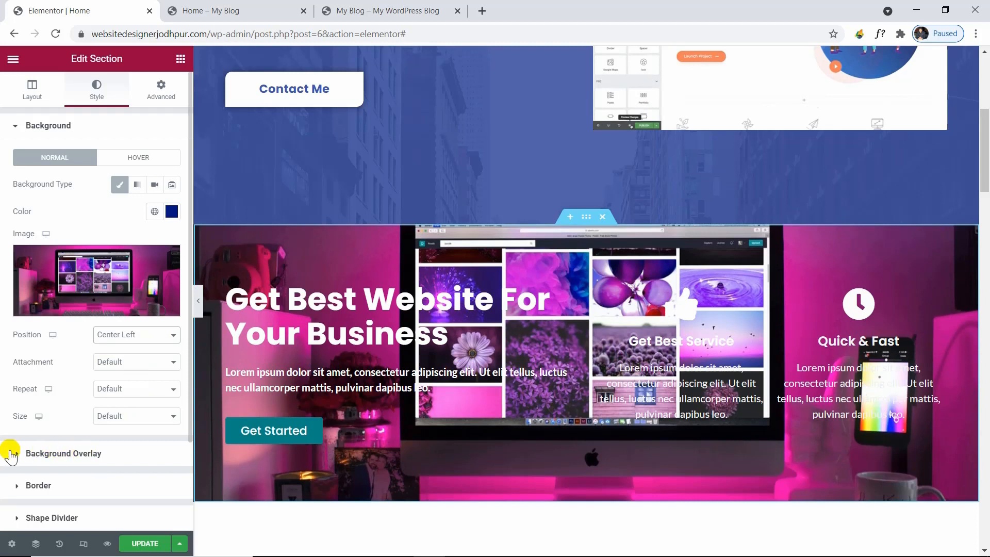
Add a gradient background overlay to the section with black (#000000) as its first color
left_click(56, 455)
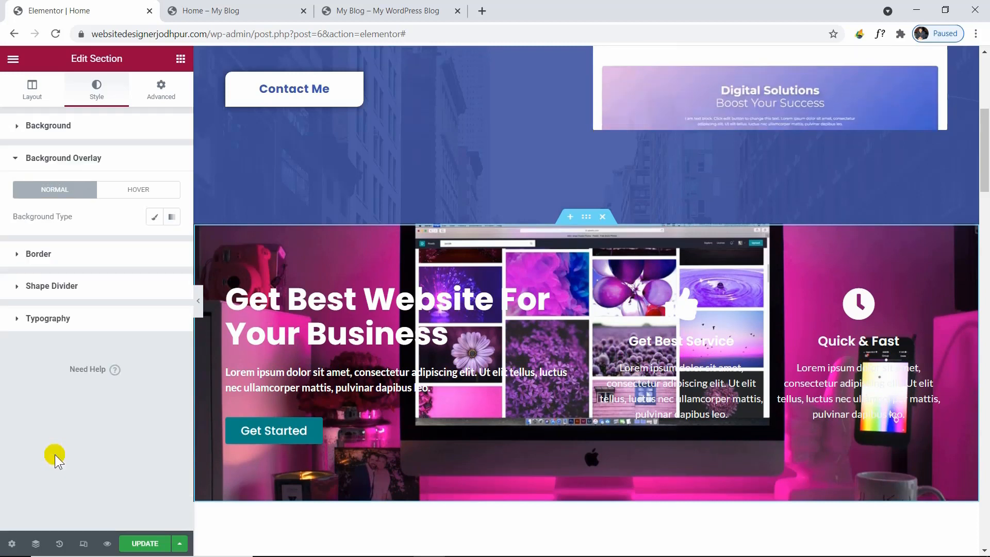
left_click(170, 217)
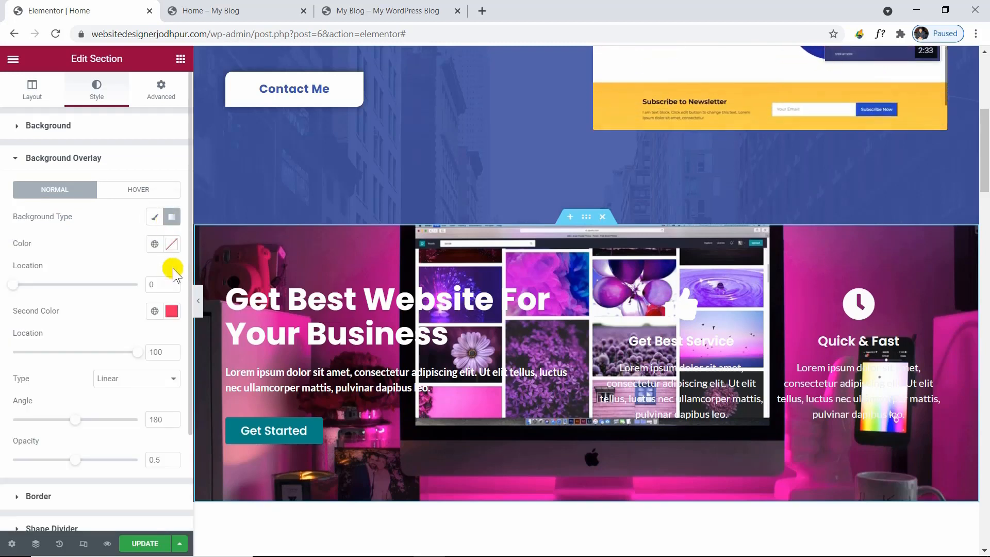
left_click(171, 244)
left_click(24, 398)
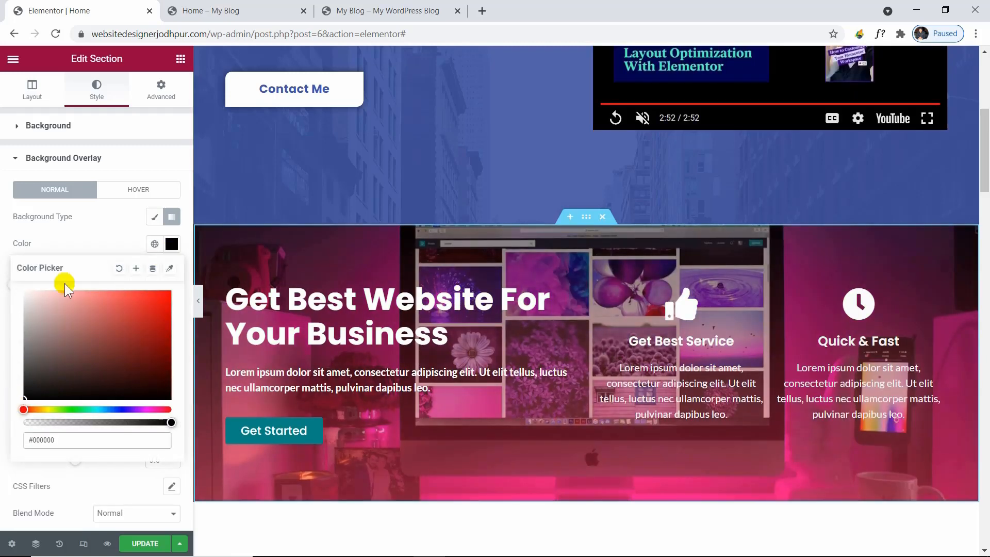
left_click(104, 236)
Set the second color of the overlay gradient to a bright blue
left_click(173, 312)
left_click(67, 435)
left_click(121, 477)
left_click_drag(147, 394, 164, 365)
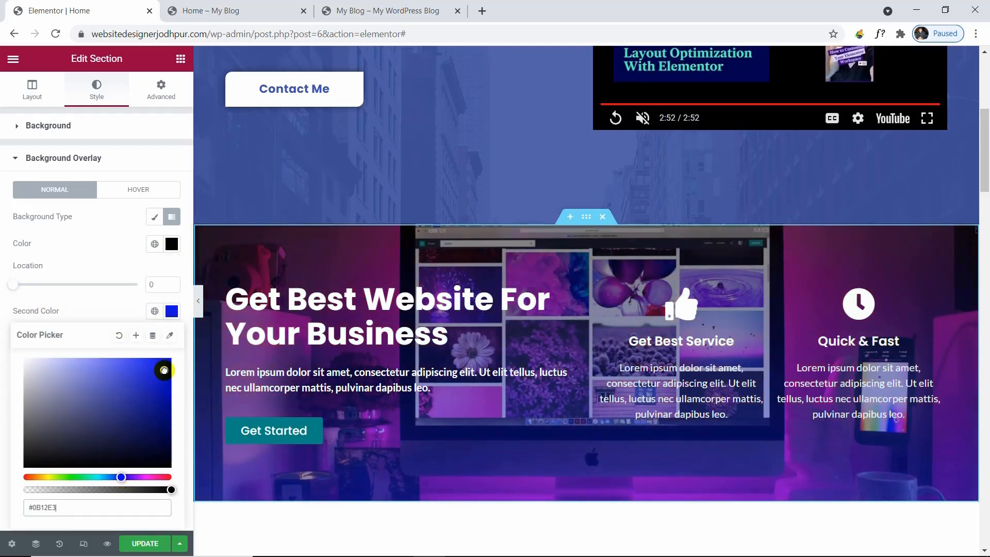
left_click(117, 265)
Try the Multiply and Luminosity blend modes on the section's background overlay and return it to Normal
scroll(163, 410, "down", 3)
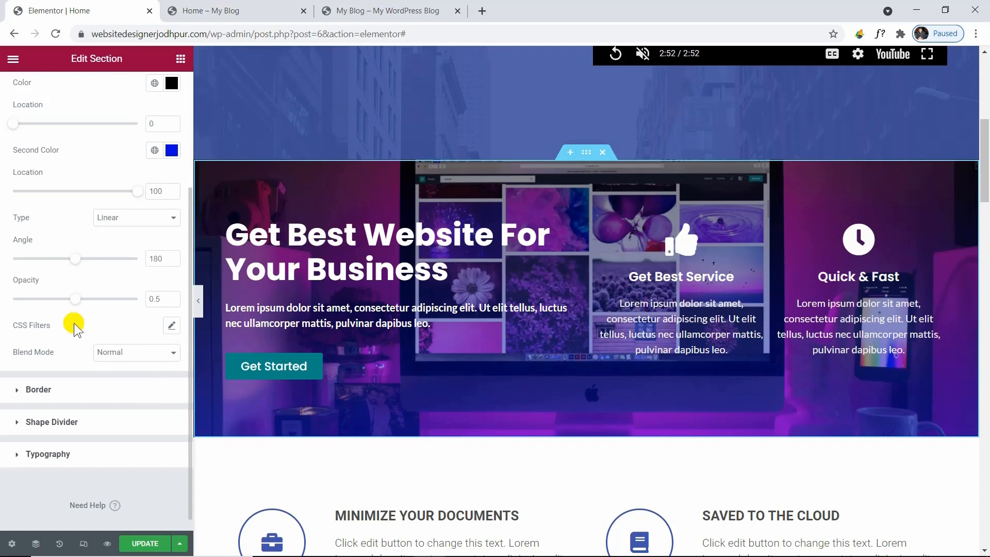
left_click(107, 354)
left_click(110, 375)
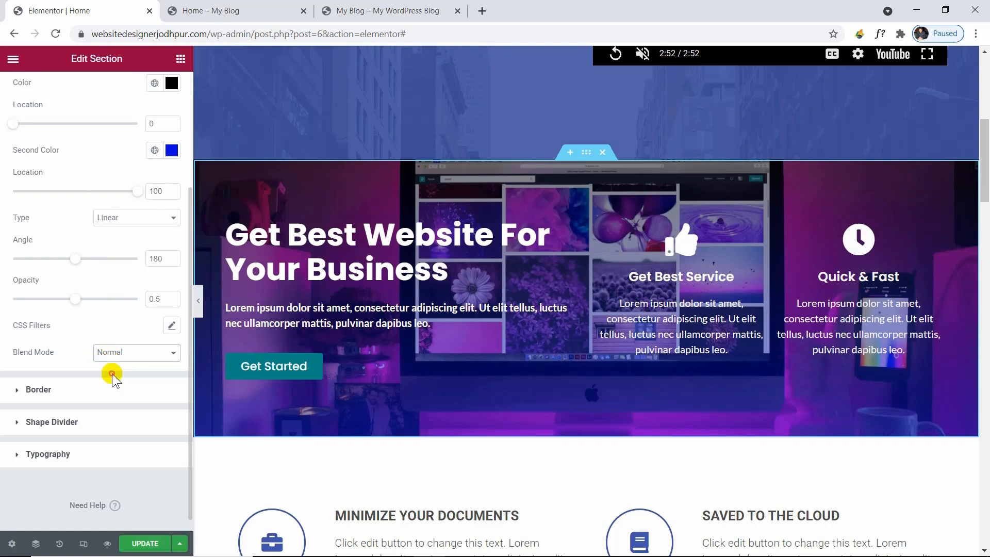
left_click(109, 351)
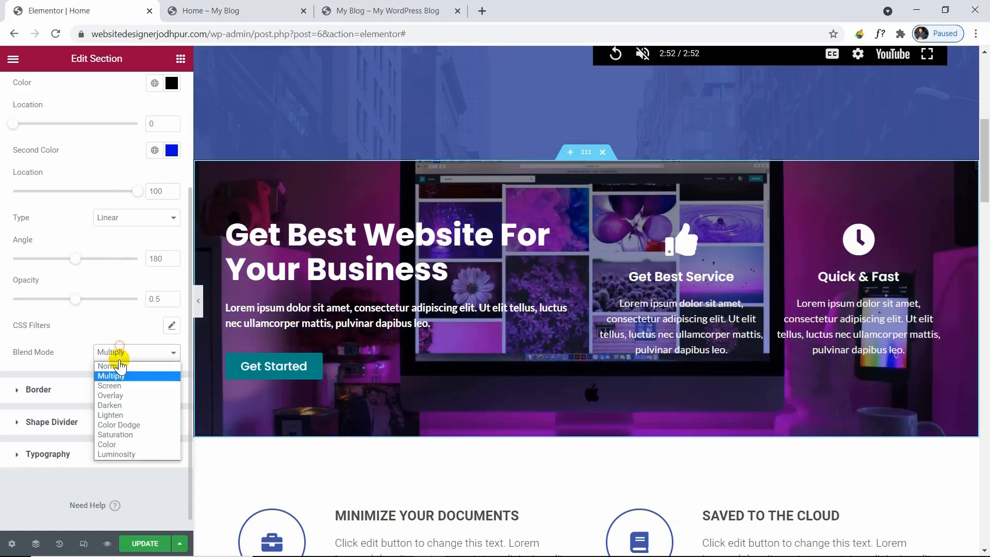
left_click(118, 454)
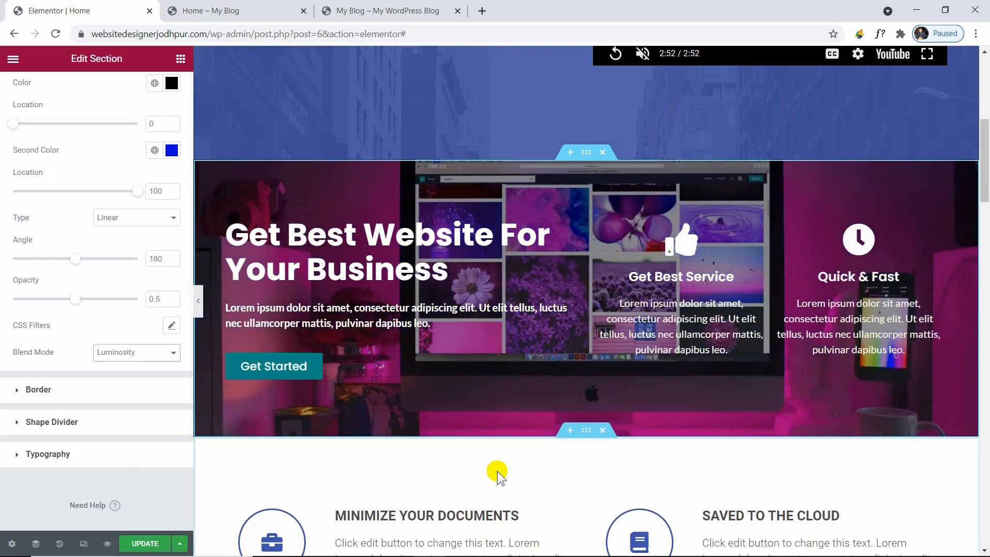
scroll(493, 473, "down", 3)
left_click(151, 354)
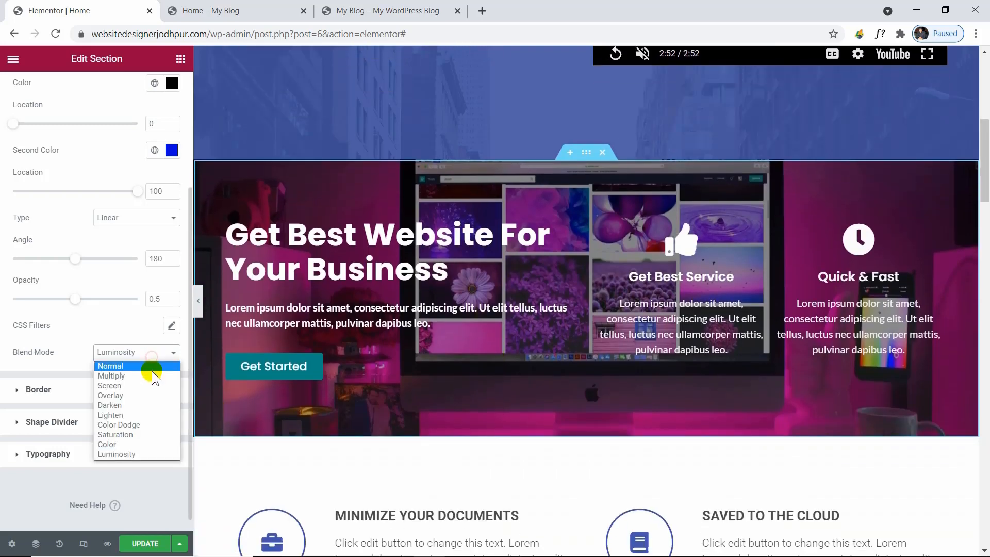
left_click(148, 367)
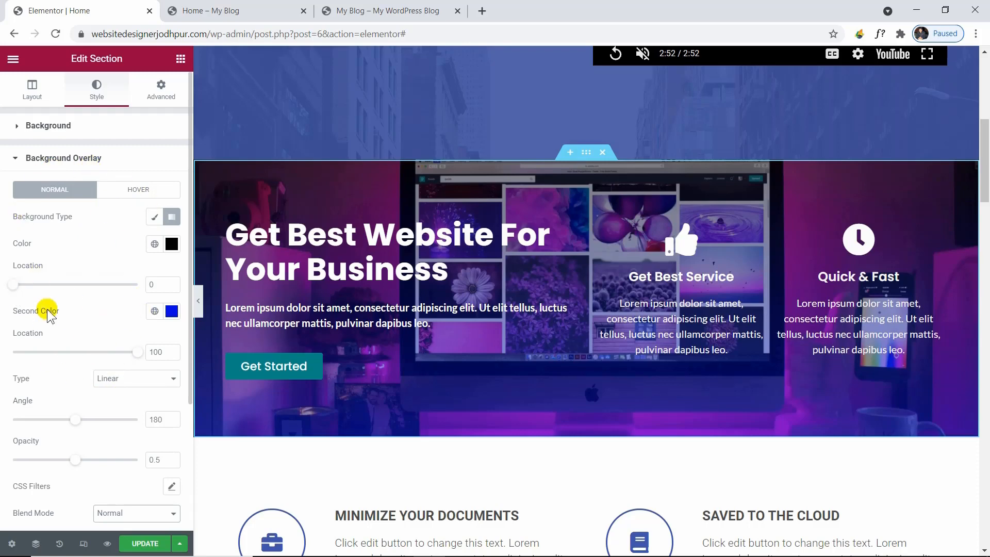
Preview the styled section at full page width and return to editing
left_click(291, 147)
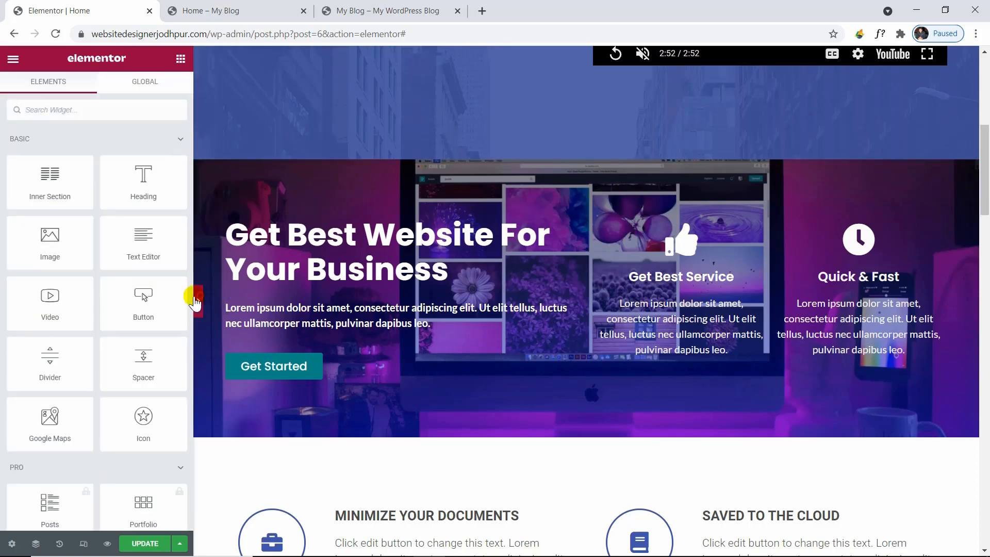
left_click(199, 302)
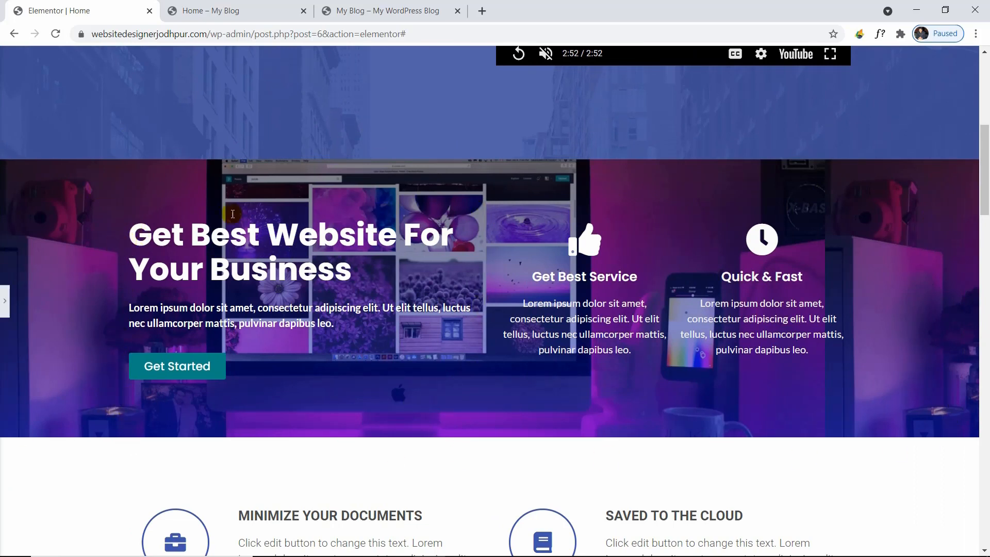
key("ctrl+p")
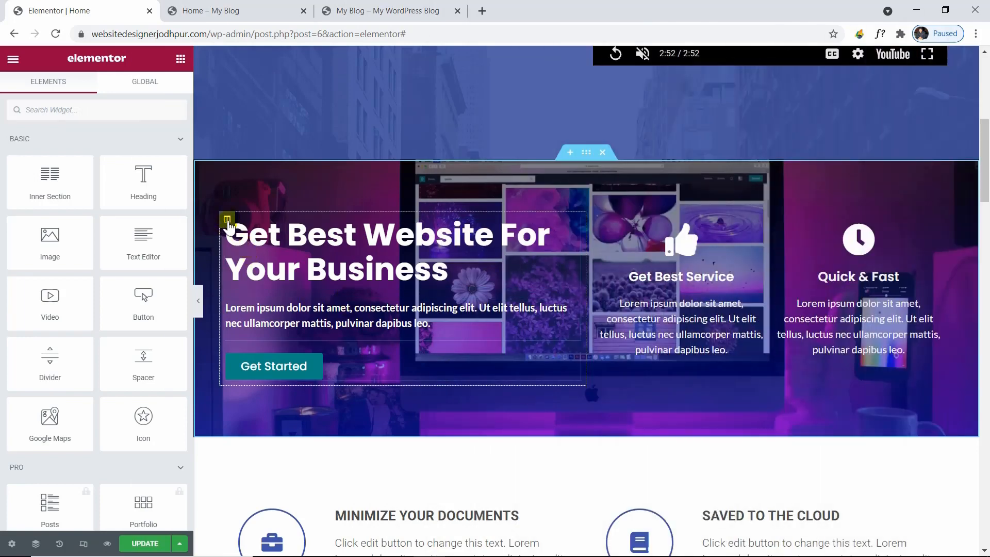
Give the column holding the "Get Best Website For Your Business" heading a semi-transparent black background color
left_click(228, 220)
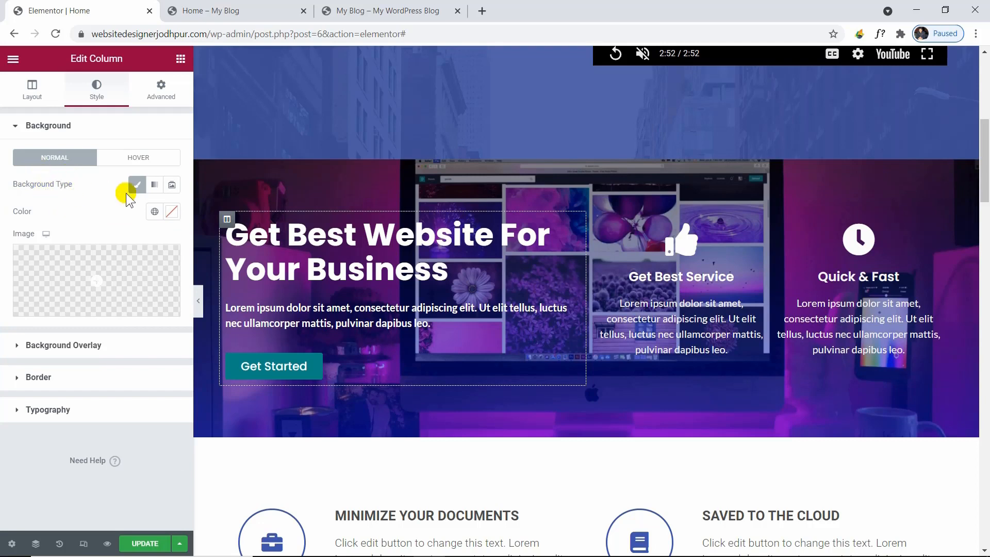
left_click(172, 212)
left_click_drag(91, 329, 5, 376)
left_click_drag(171, 391, 116, 391)
left_click(121, 137)
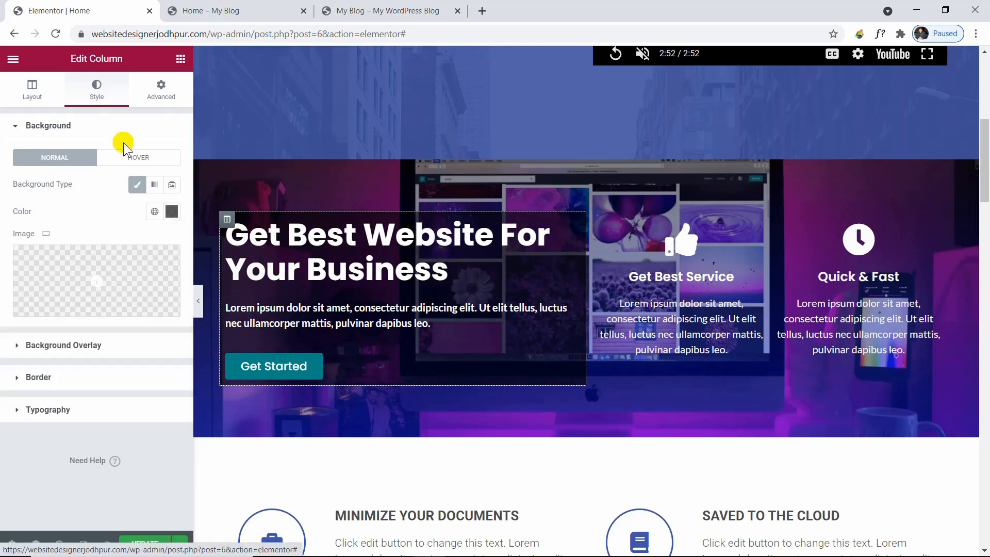
Round all corners of the heading column with a border radius of 37 px
left_click(95, 377)
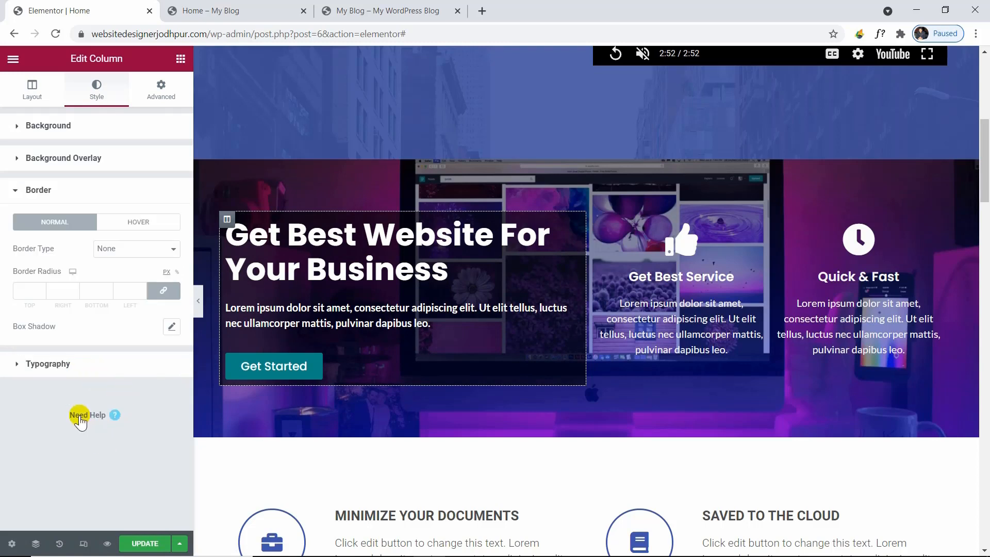
left_click(26, 289)
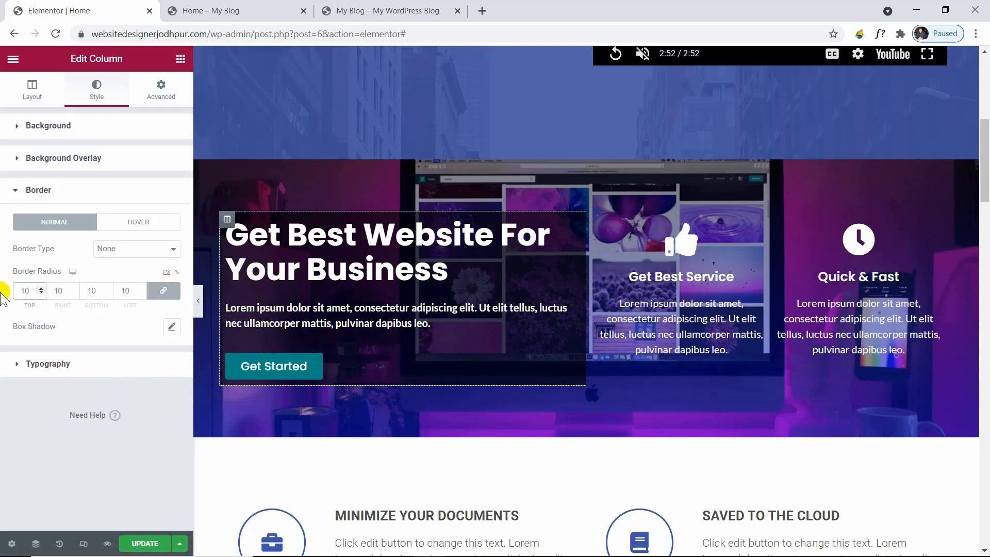
left_click(42, 287)
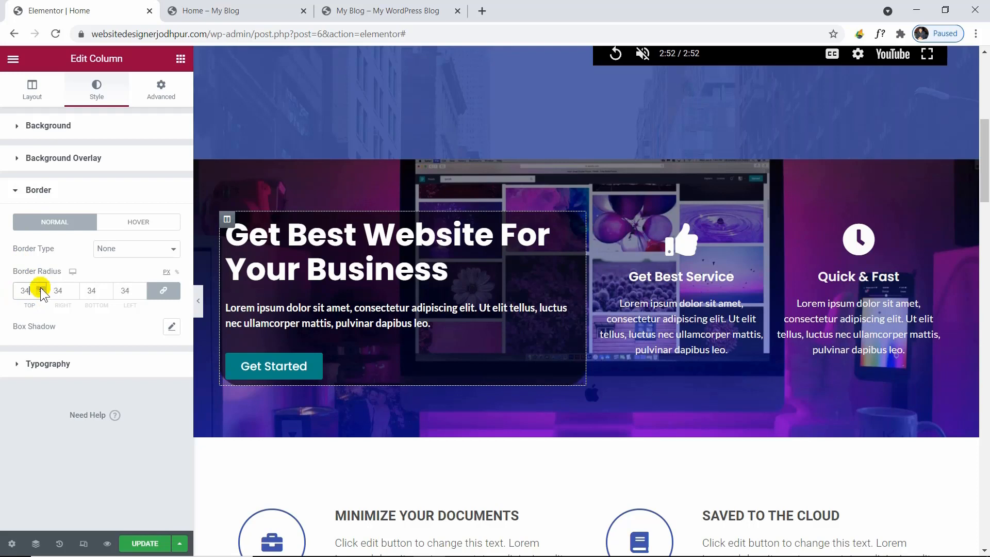
left_click(40, 287)
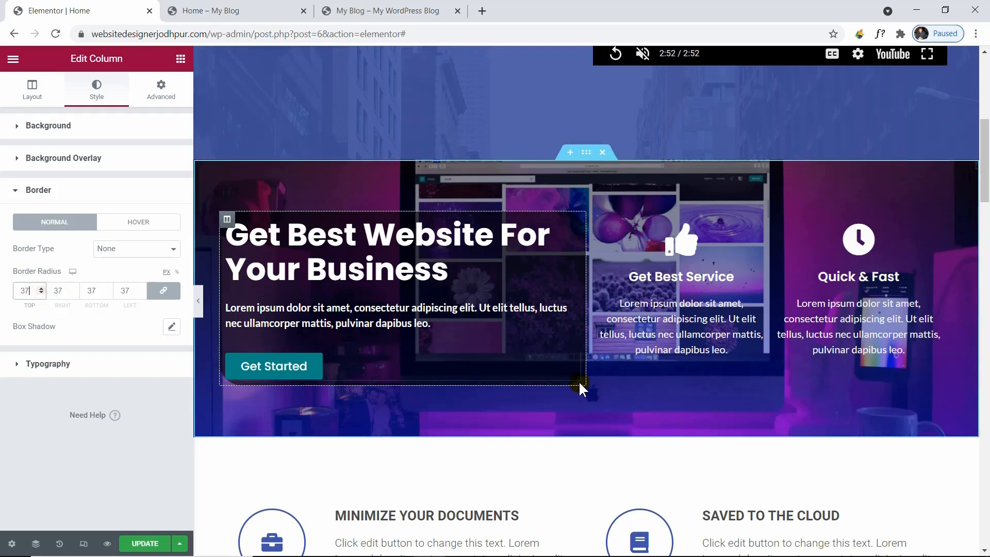
Add an empty section with three equal columns directly below the "Get Best Website For Your Business" section
left_click(199, 303)
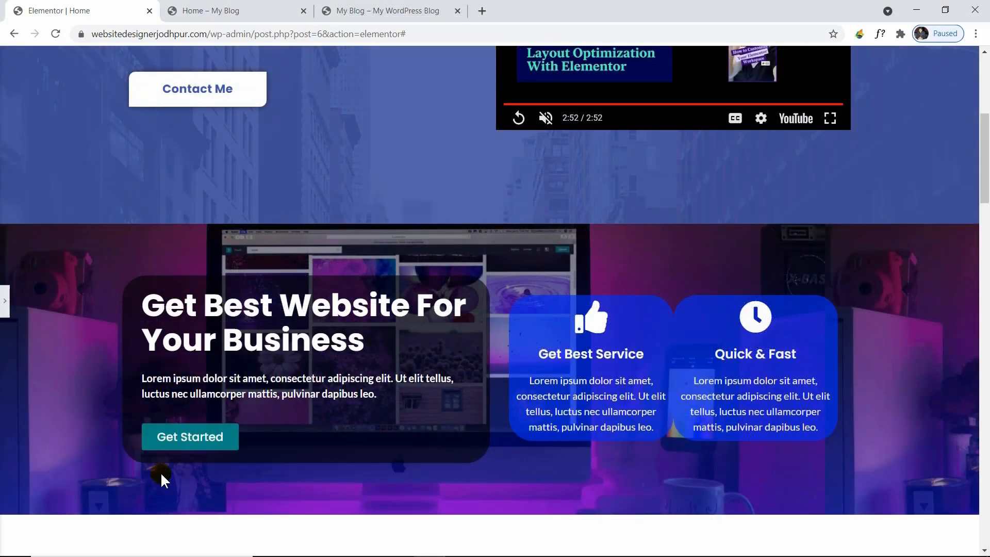
left_click(4, 309)
left_click(569, 376)
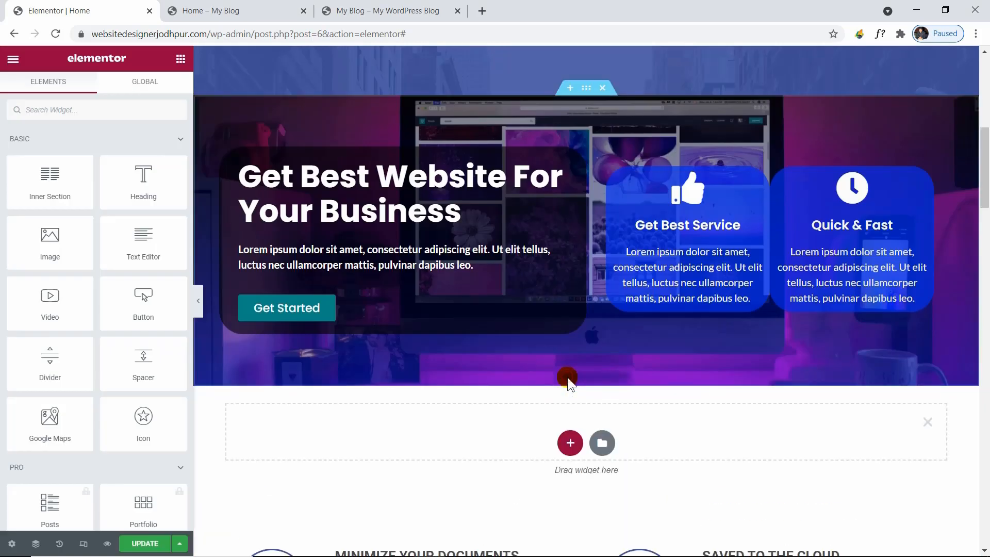
left_click(571, 446)
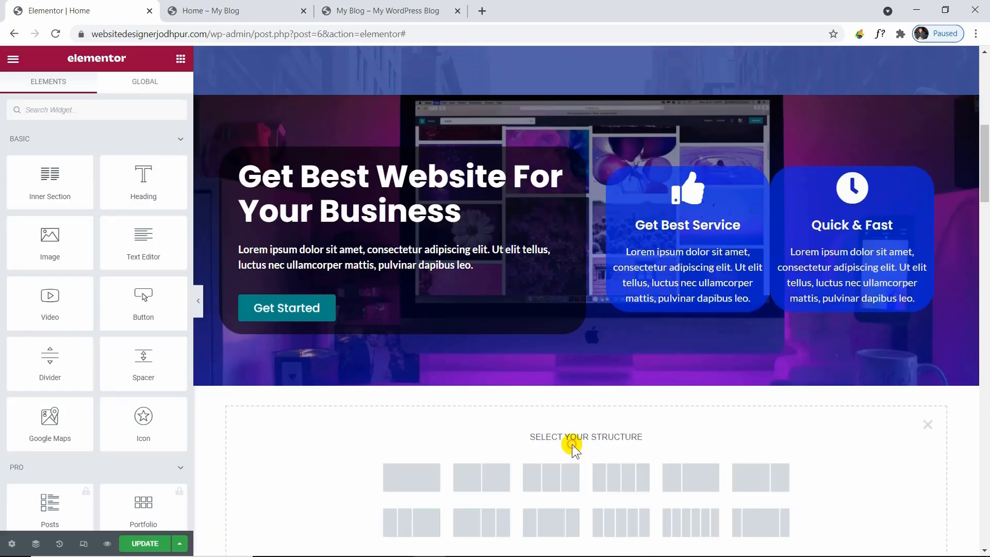
scroll(574, 448, "down", 2)
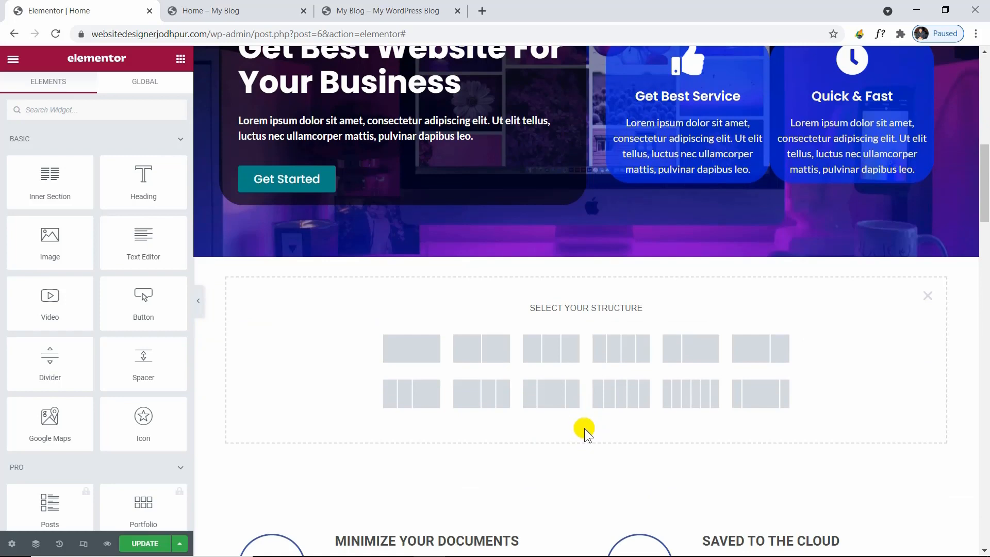
left_click(550, 354)
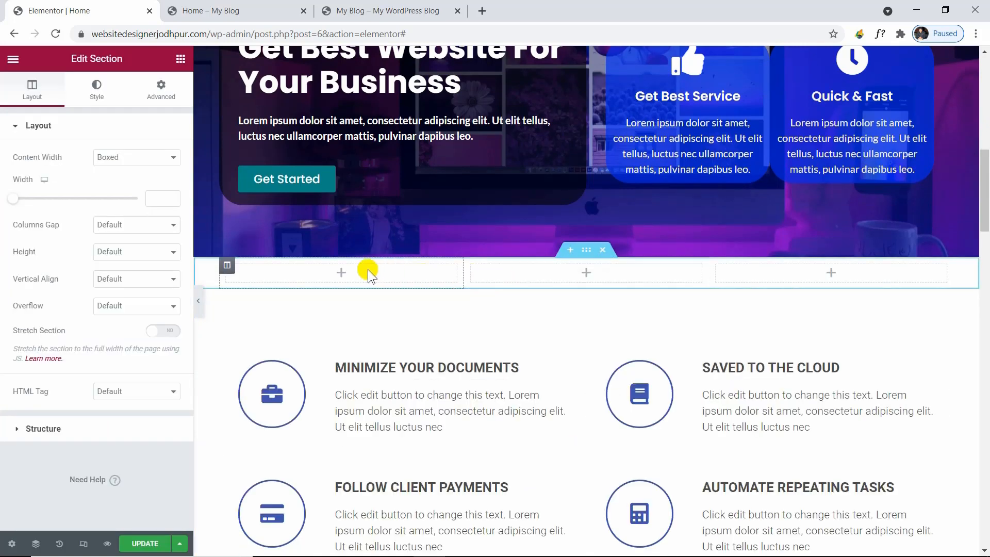
Place a Counter widget in the first column of the new three-column section
left_click(181, 59)
scroll(139, 316, "down", 8)
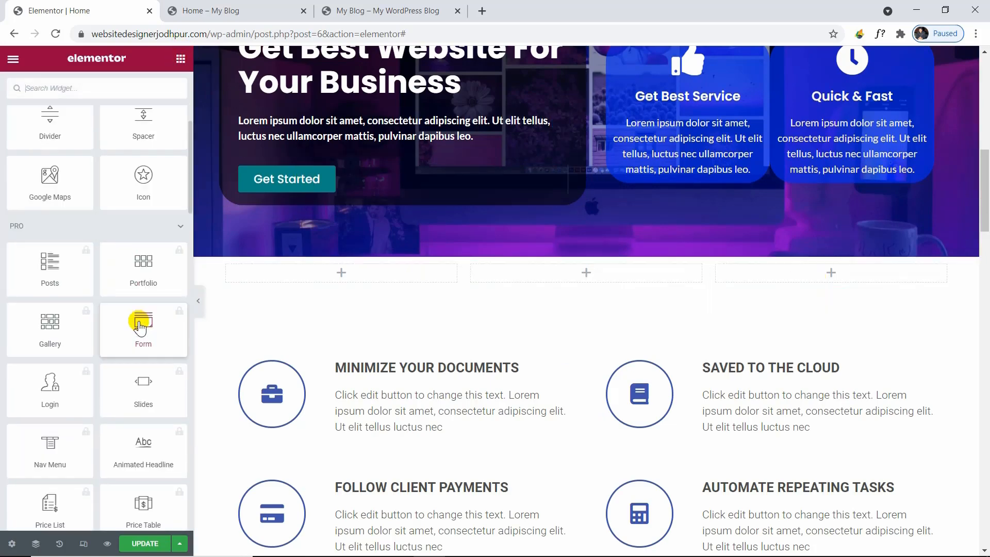
scroll(139, 325, "up", 10)
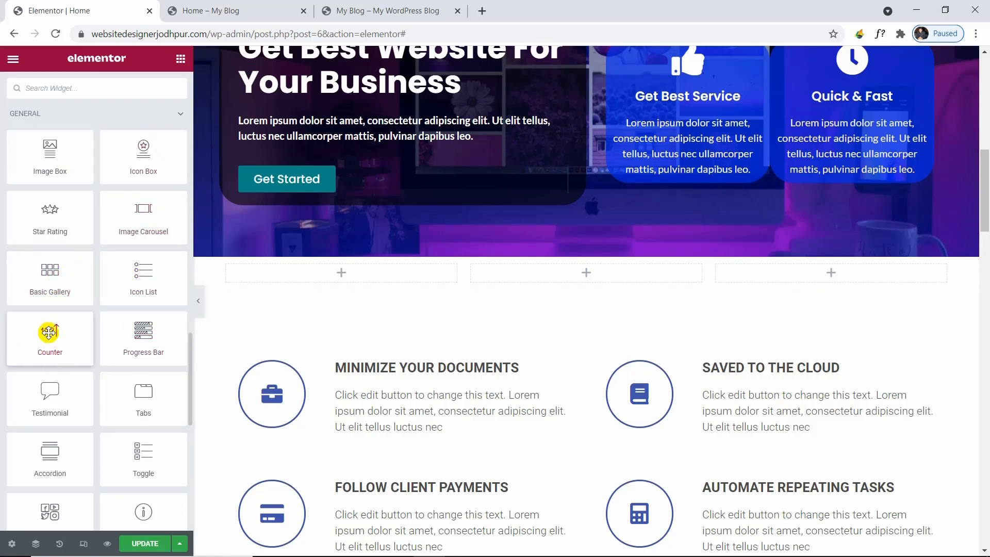
left_click_drag(51, 342, 320, 271)
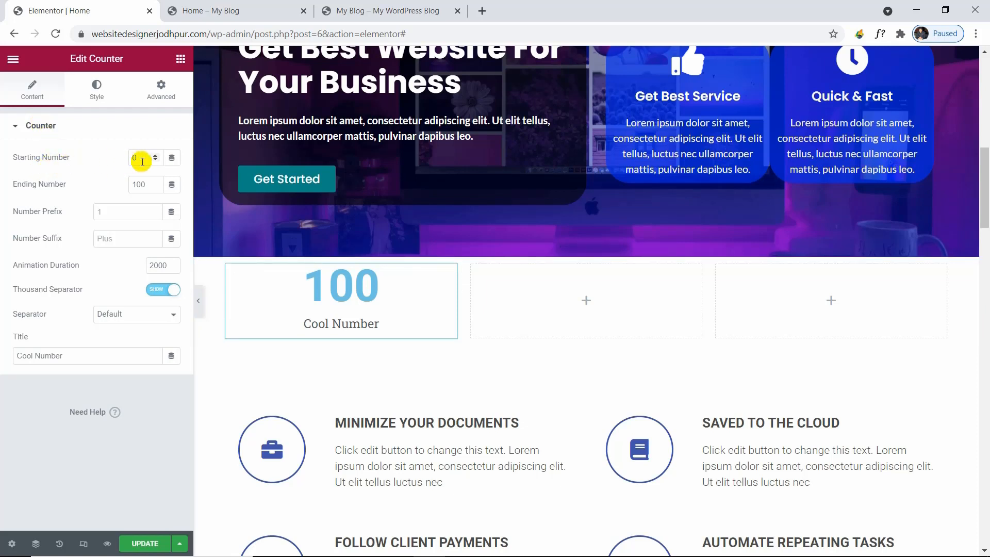
Set the counter's ending number to 49 and its title to "Projects Completed"
left_click_drag(148, 185, 131, 184)
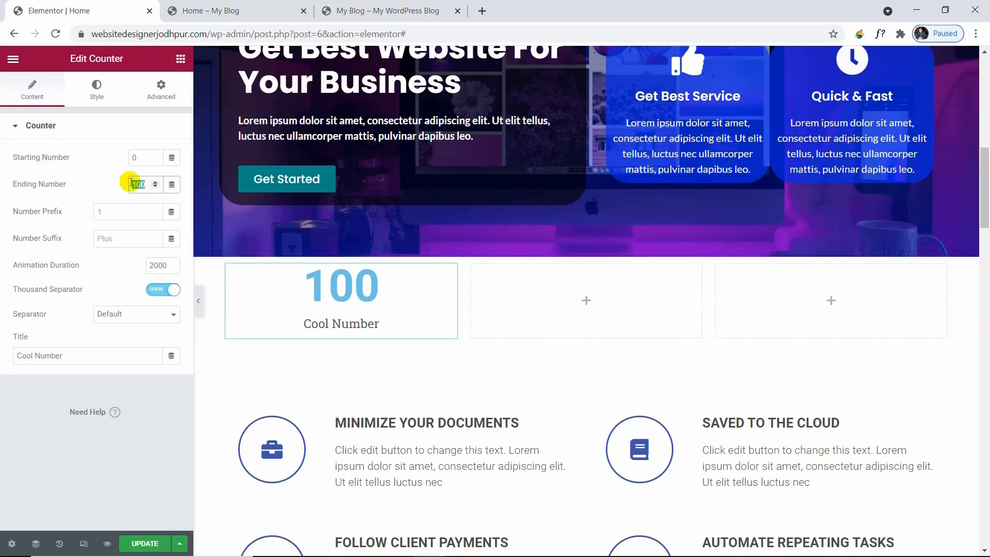
type("1")
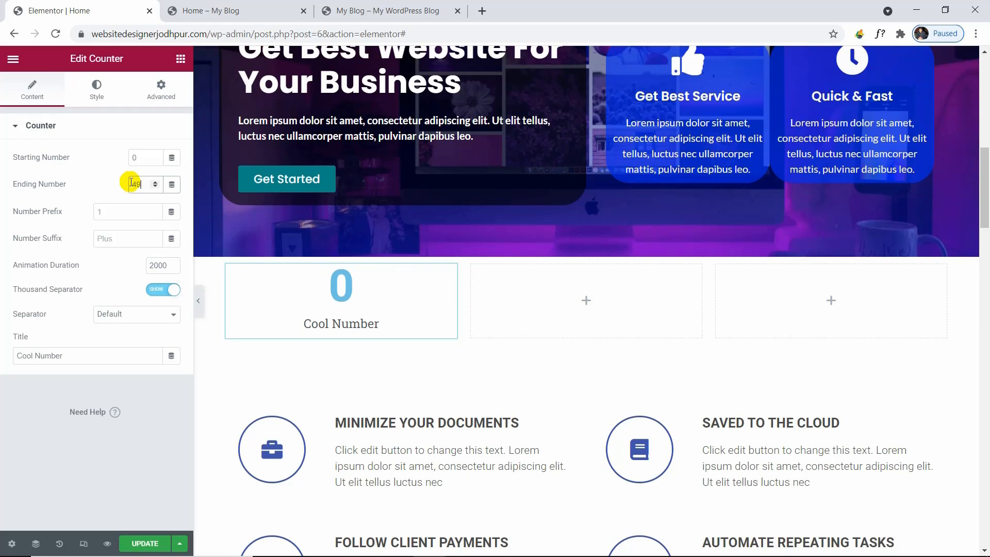
left_click(136, 213)
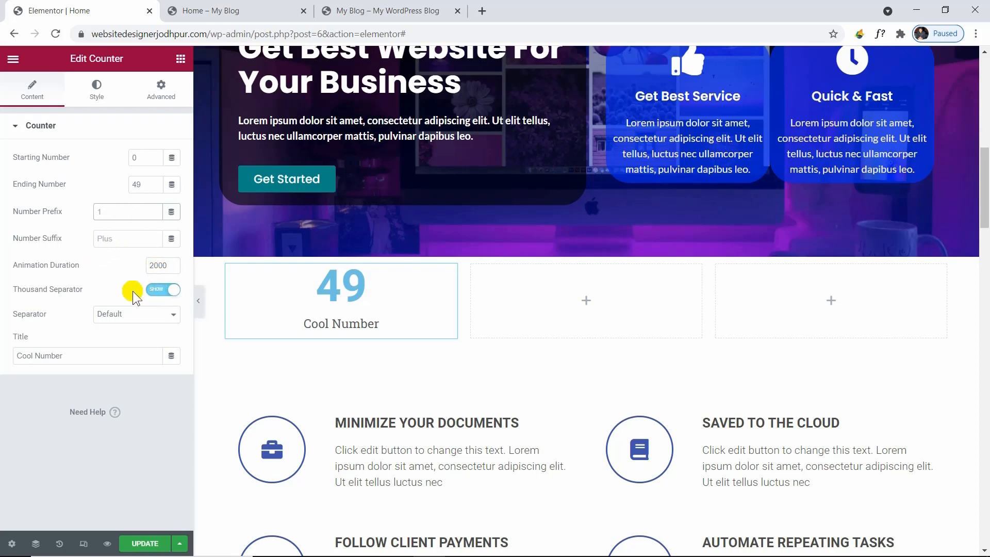
left_click(83, 359)
left_click_drag(84, 360, 13, 354)
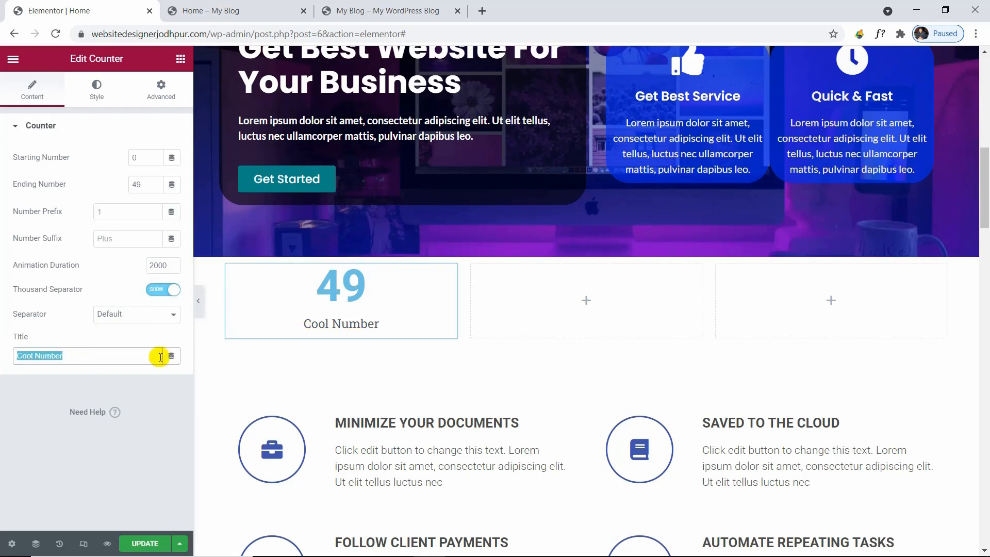
type("Projects C")
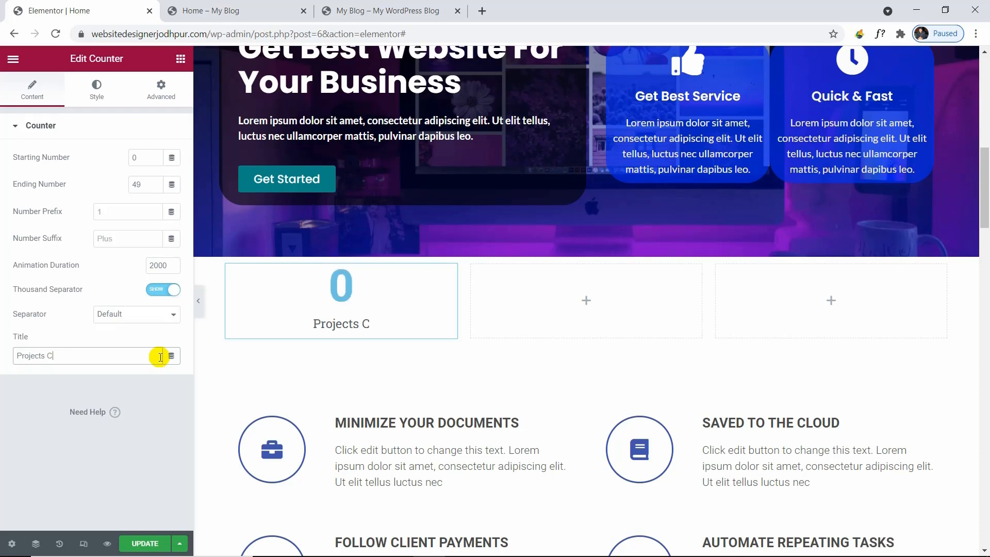
type("ompleted")
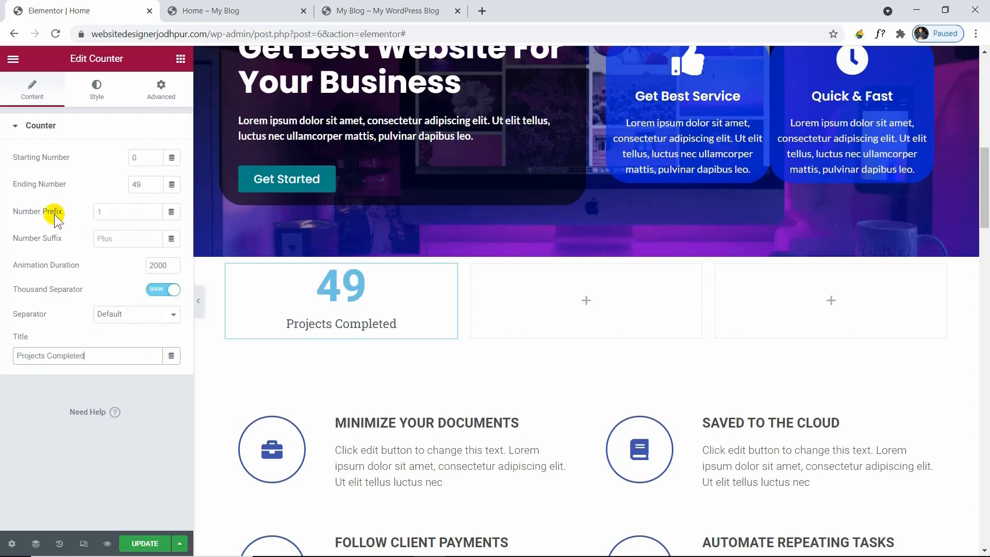
left_click(118, 321)
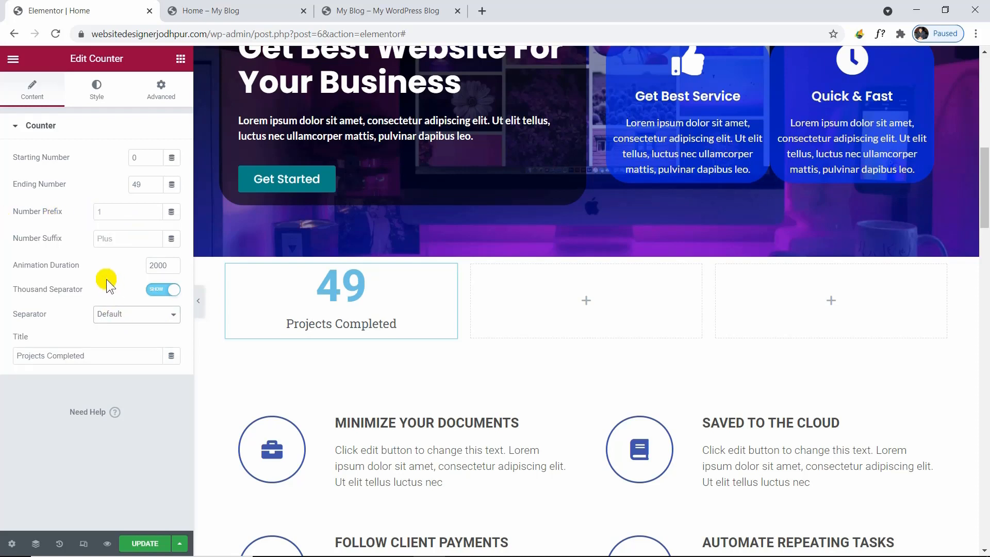
Change the counter number's text color to bright blue (#0218FF)
left_click(101, 97)
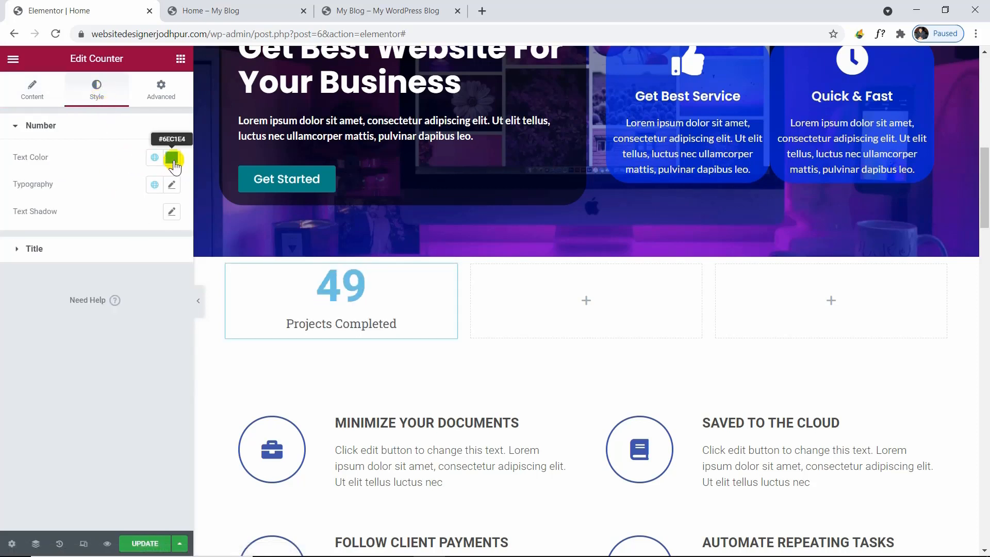
left_click(173, 159)
left_click_drag(111, 327, 123, 324)
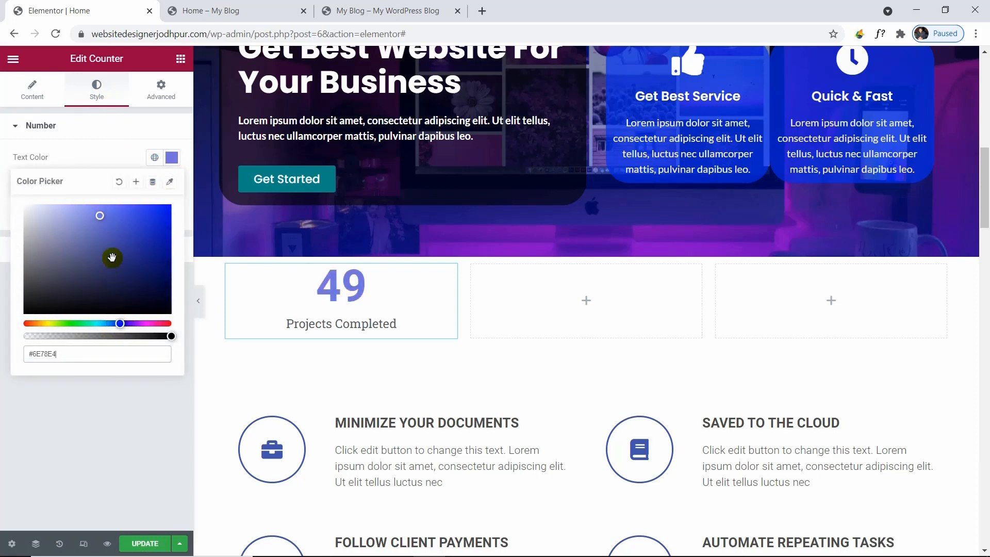
left_click_drag(110, 256, 170, 210)
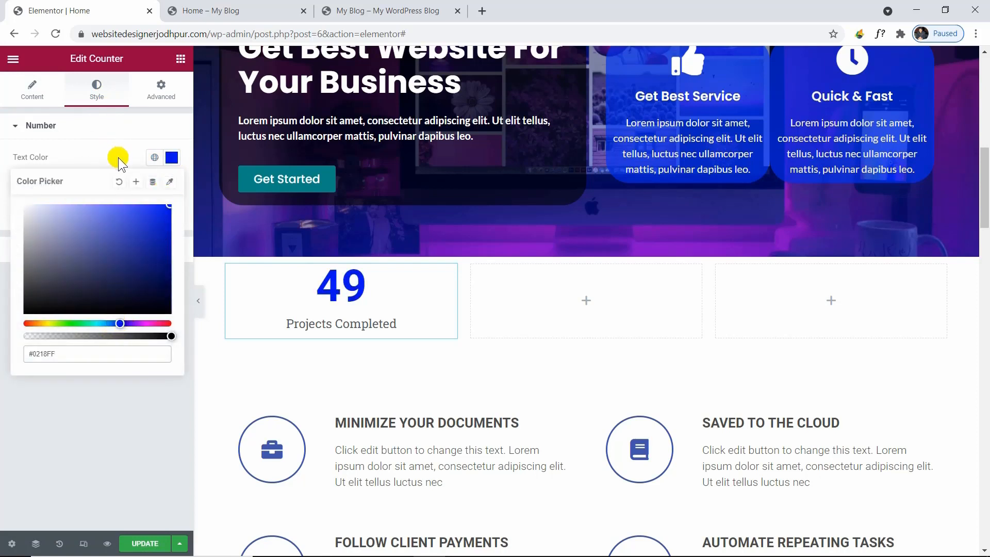
left_click(118, 158)
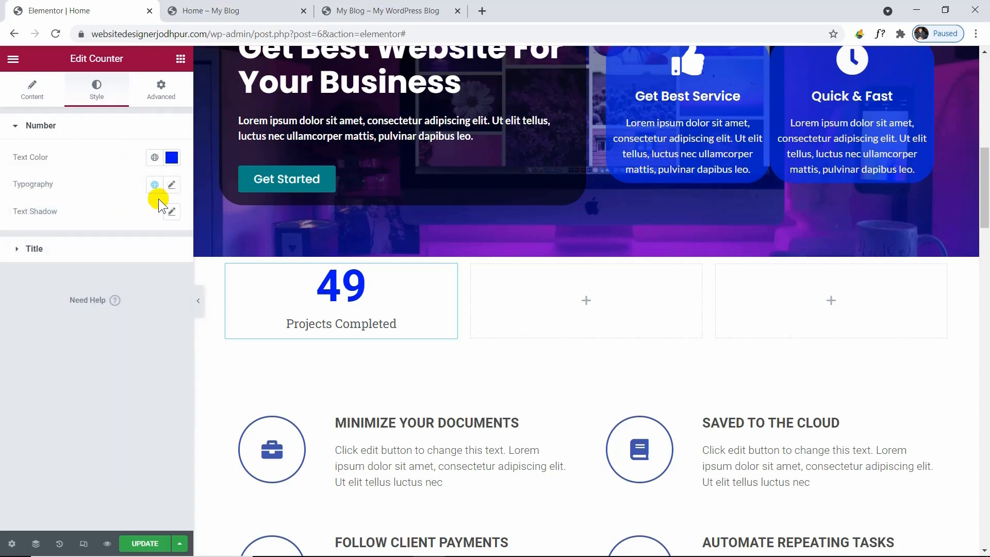
Set the counter number's typography to the Poppins font family with weight 800
left_click(170, 186)
left_click(121, 245)
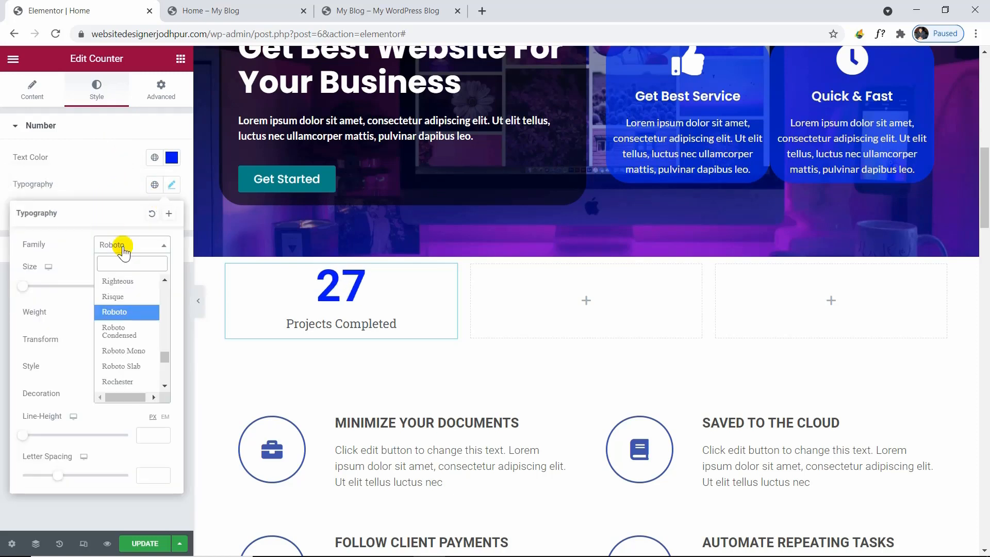
type("popp")
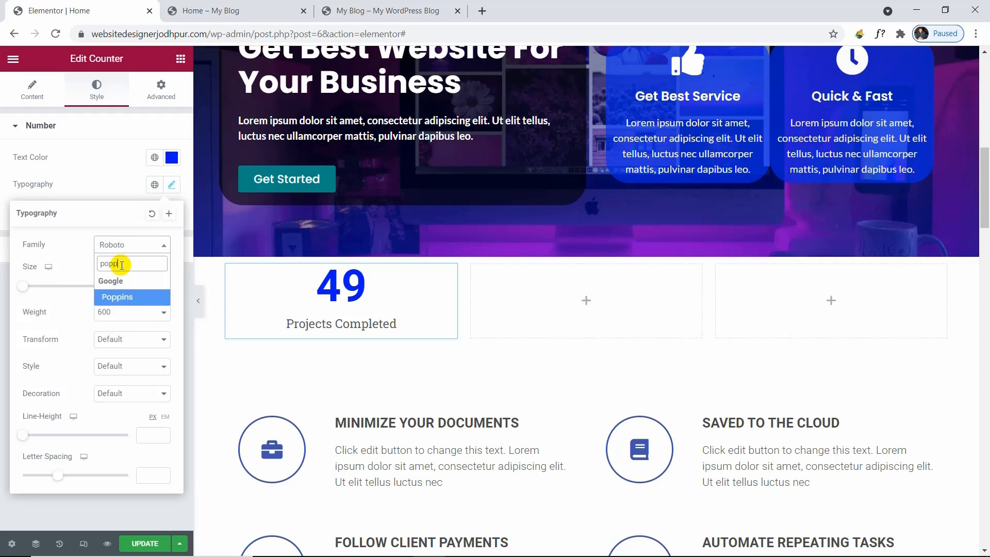
left_click(130, 292)
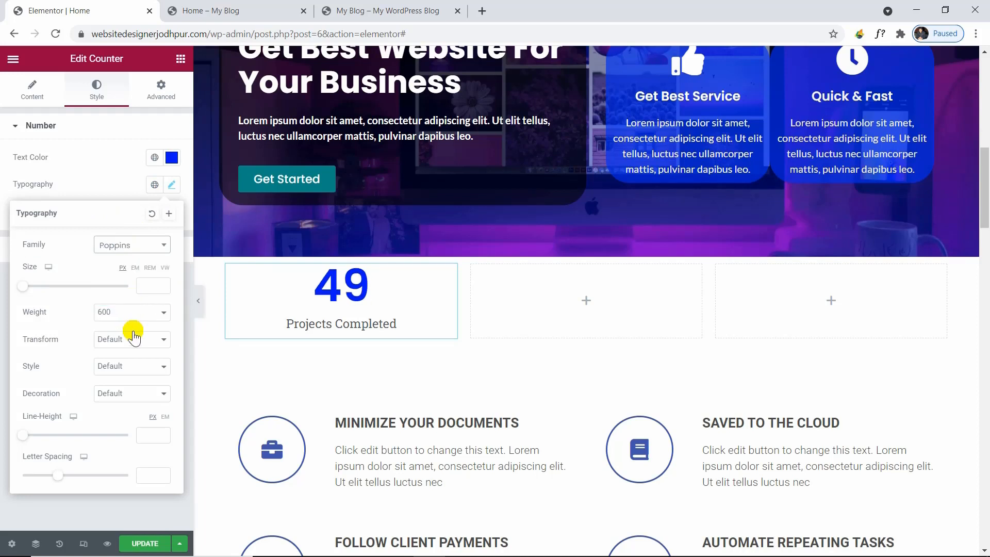
left_click(123, 316)
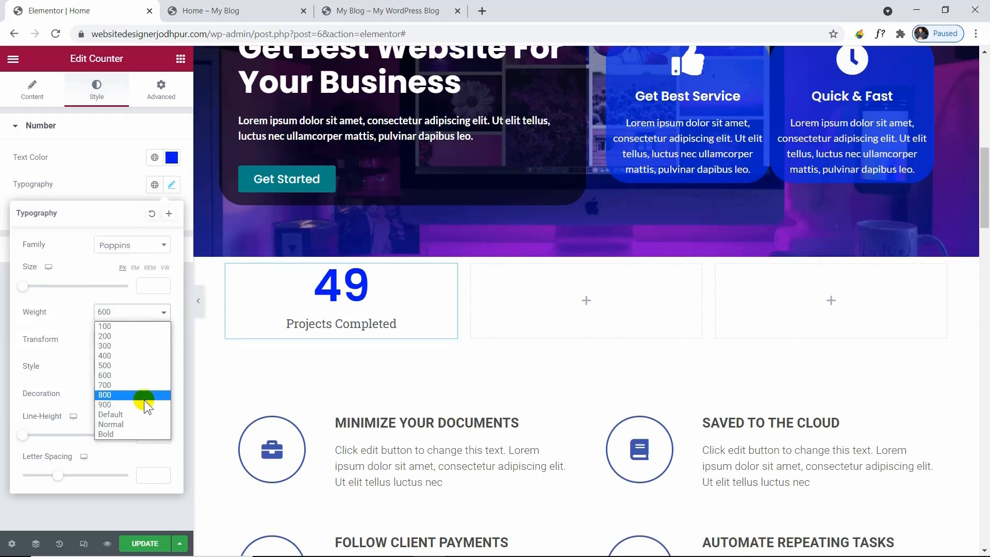
left_click(144, 400)
left_click(150, 313)
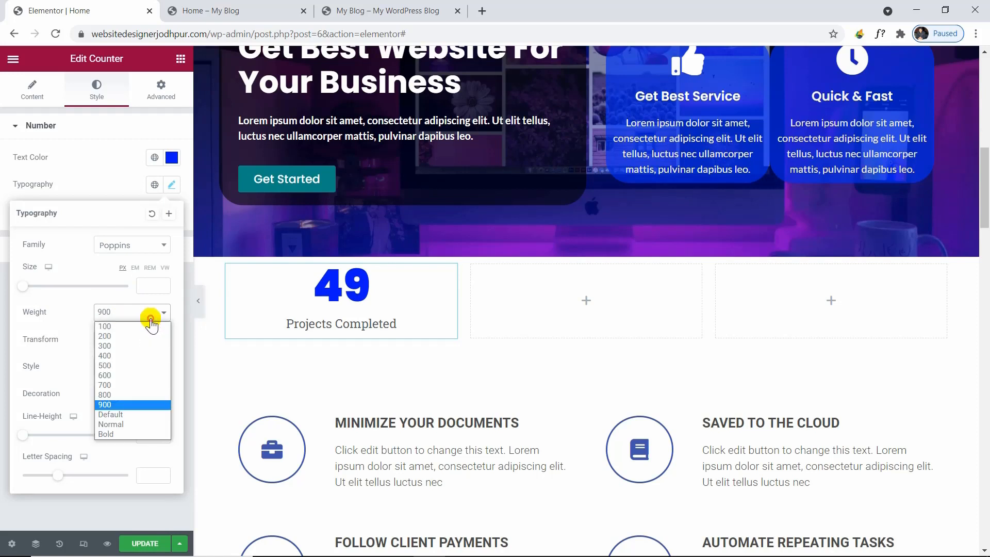
left_click(141, 400)
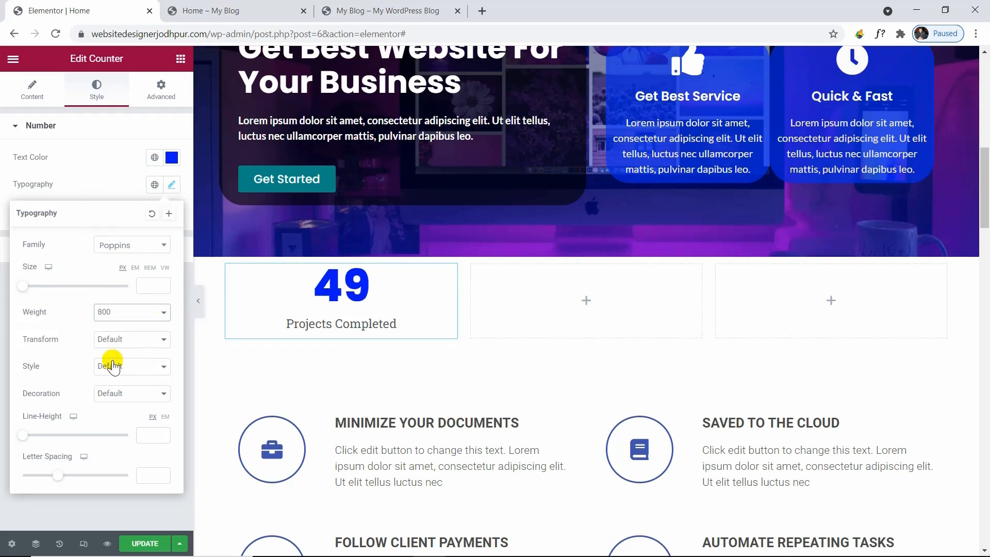
left_click(97, 185)
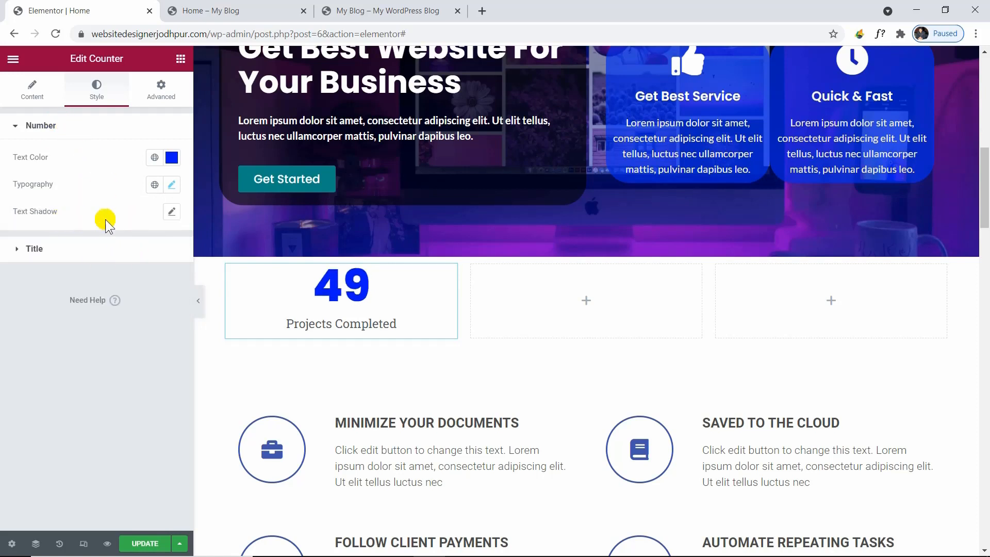
Set the counter title's text color to black (#000000) and open the title's typography settings
left_click(68, 250)
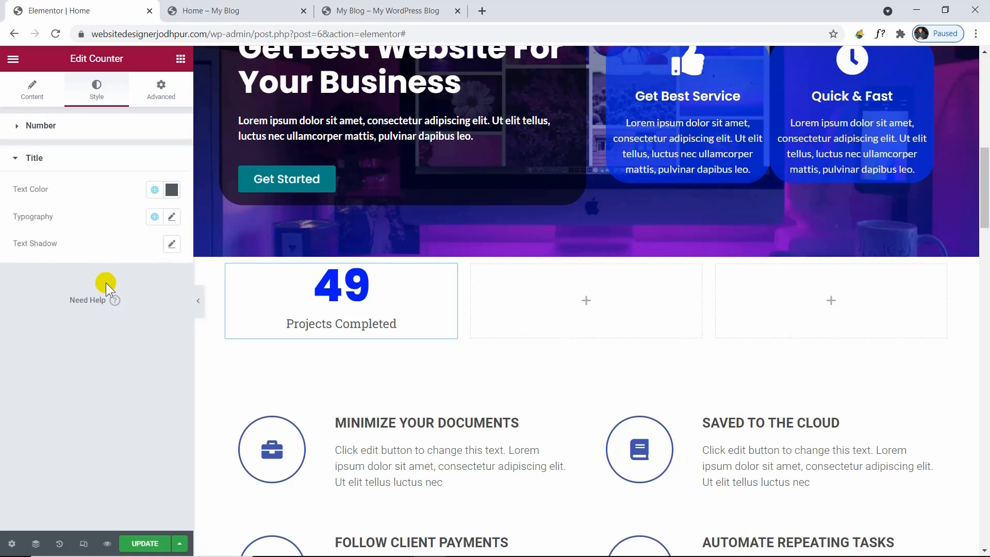
left_click(171, 190)
left_click_drag(80, 301, 13, 355)
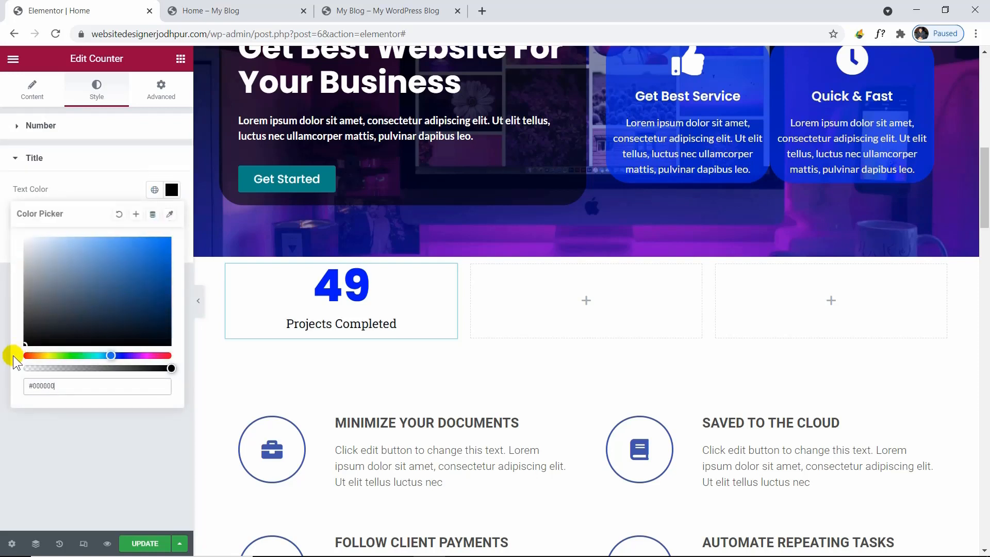
left_click(100, 194)
left_click(175, 216)
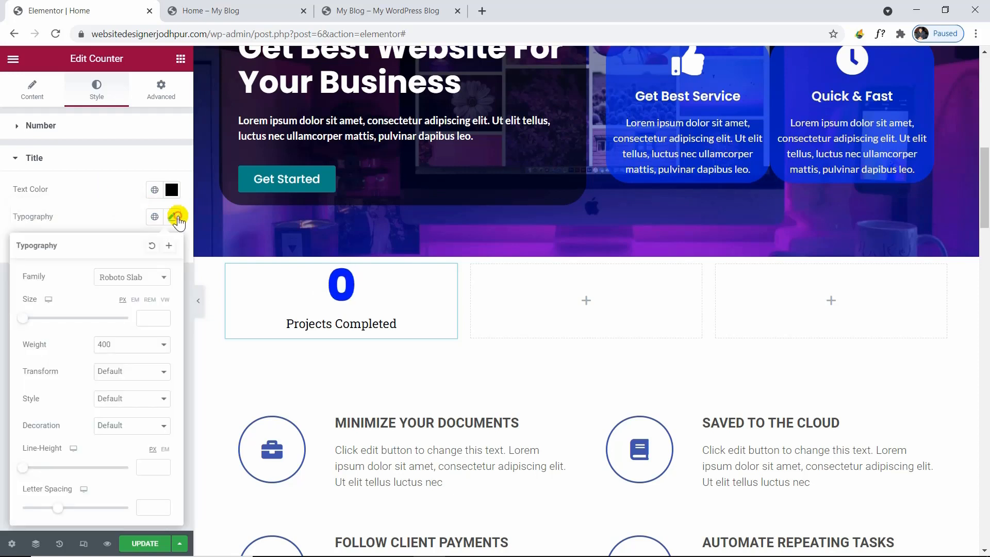
left_click(230, 265)
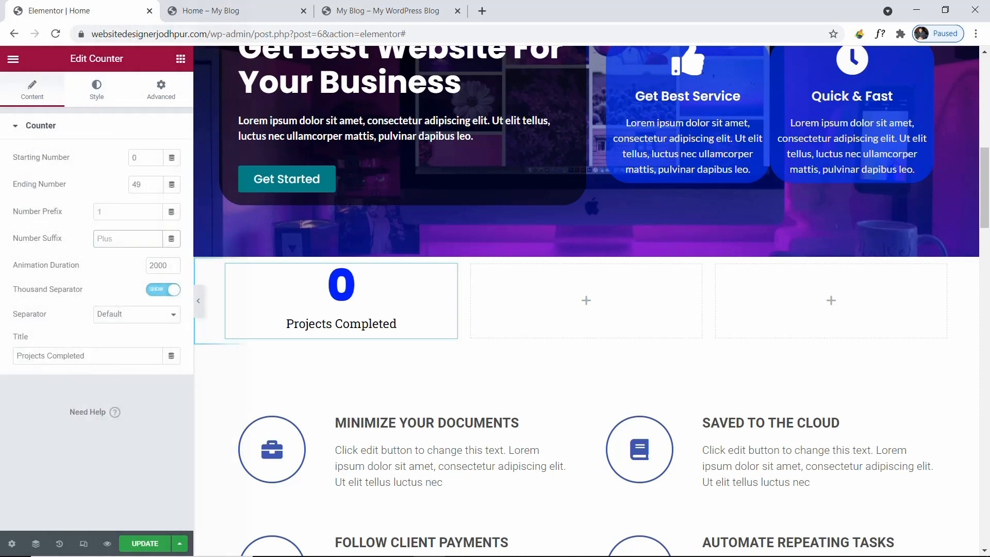
Copy the styled "Projects Completed" counter and paste it into the second and third columns of the section
right_click(314, 282)
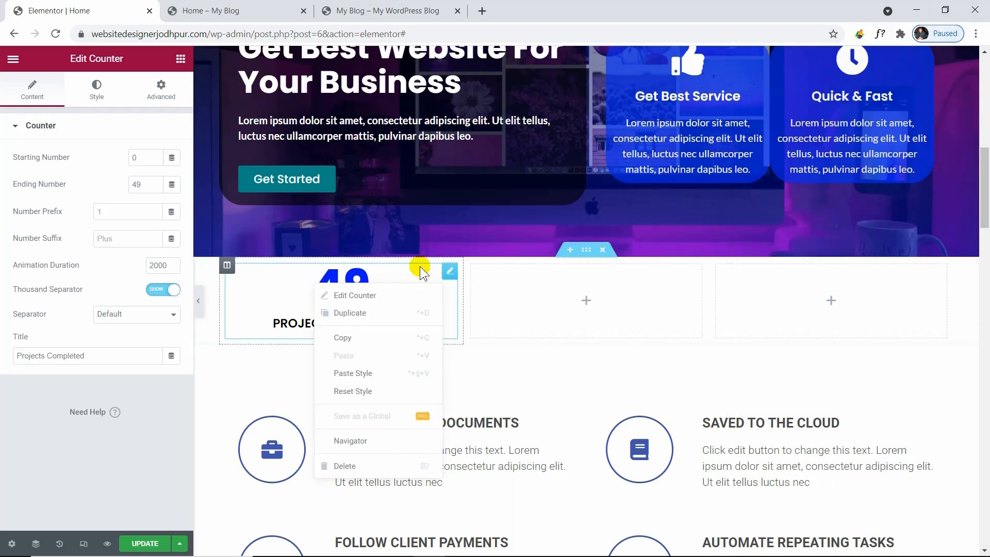
right_click(447, 271)
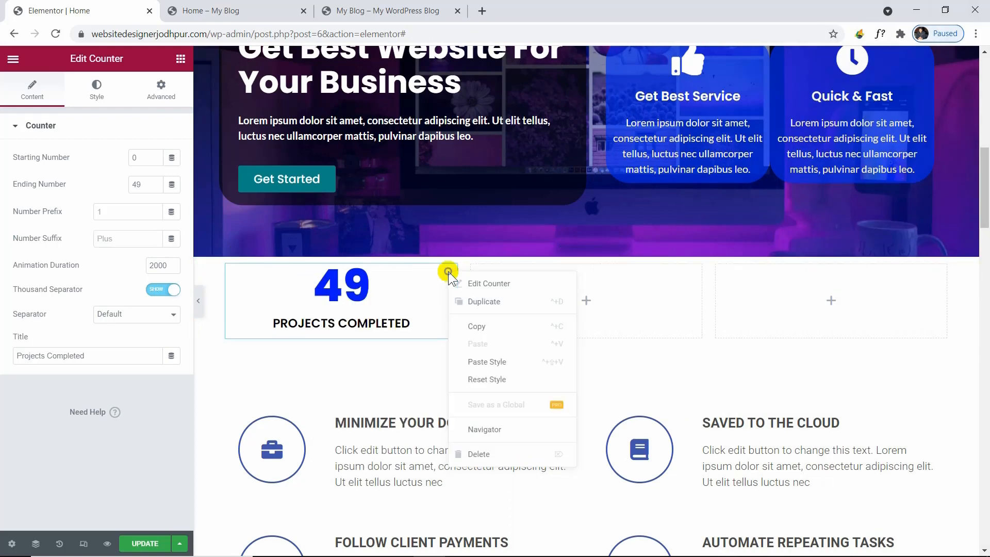
left_click(497, 326)
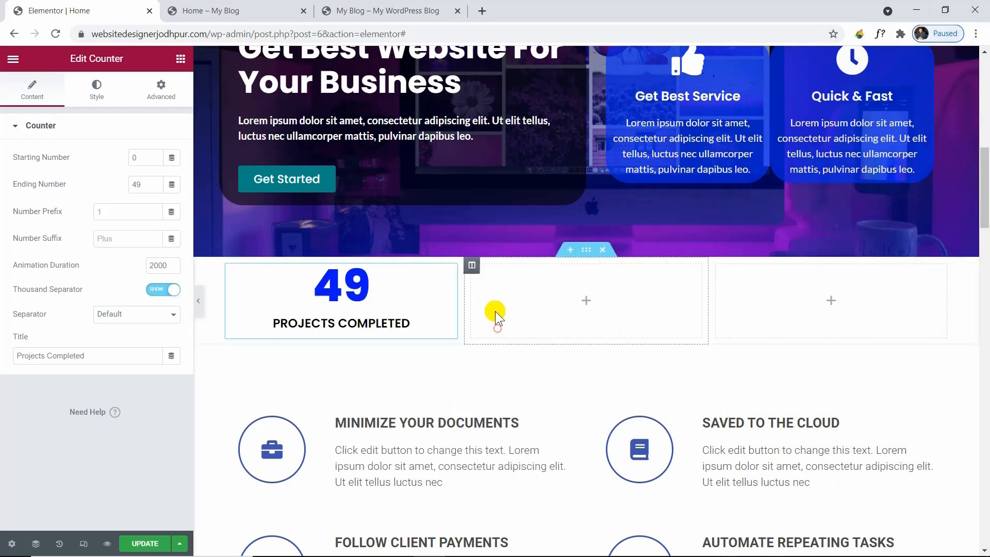
right_click(586, 305)
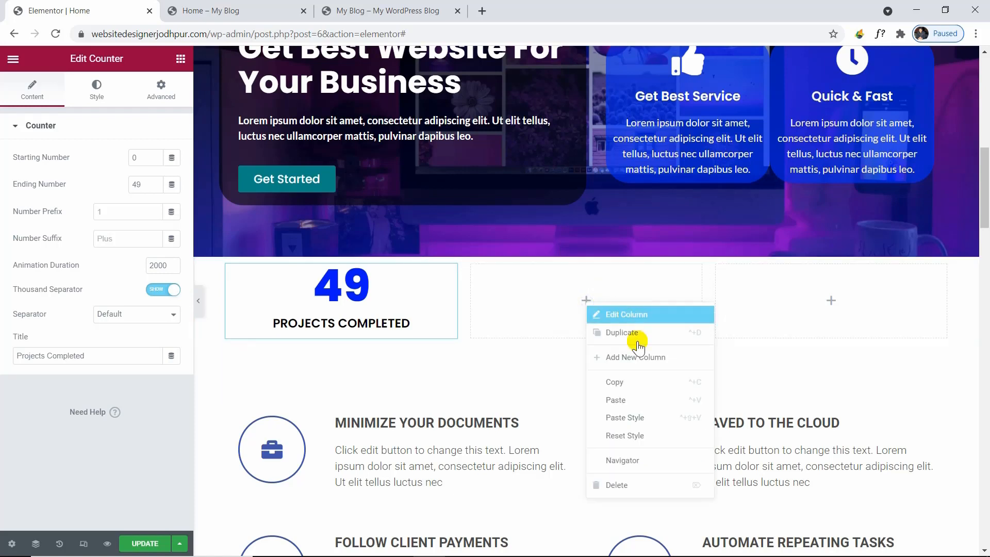
left_click(633, 399)
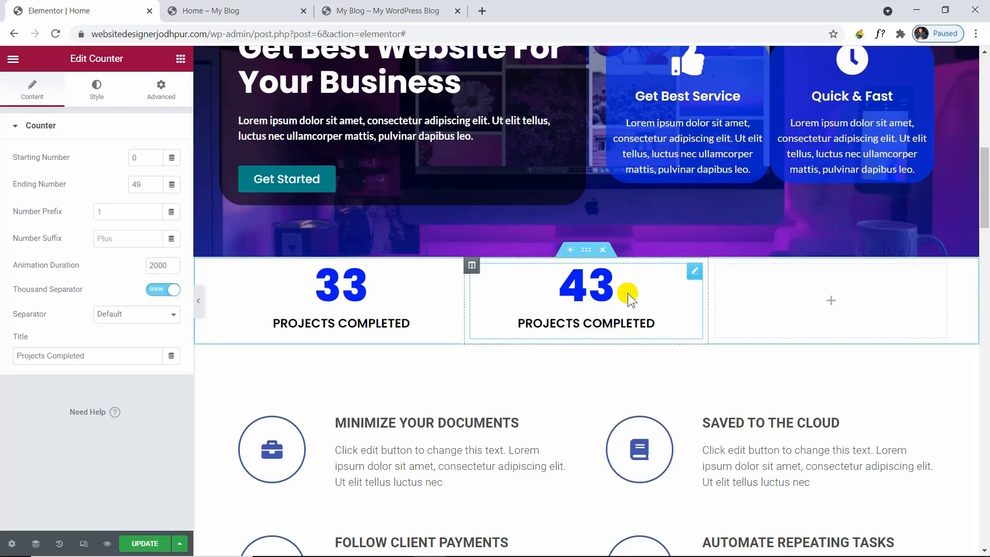
right_click(831, 305)
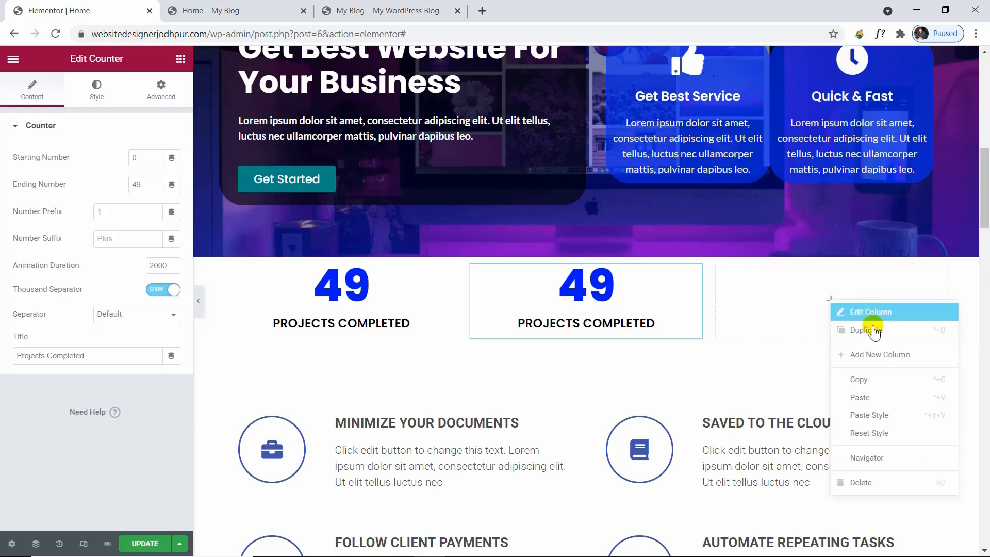
left_click(886, 396)
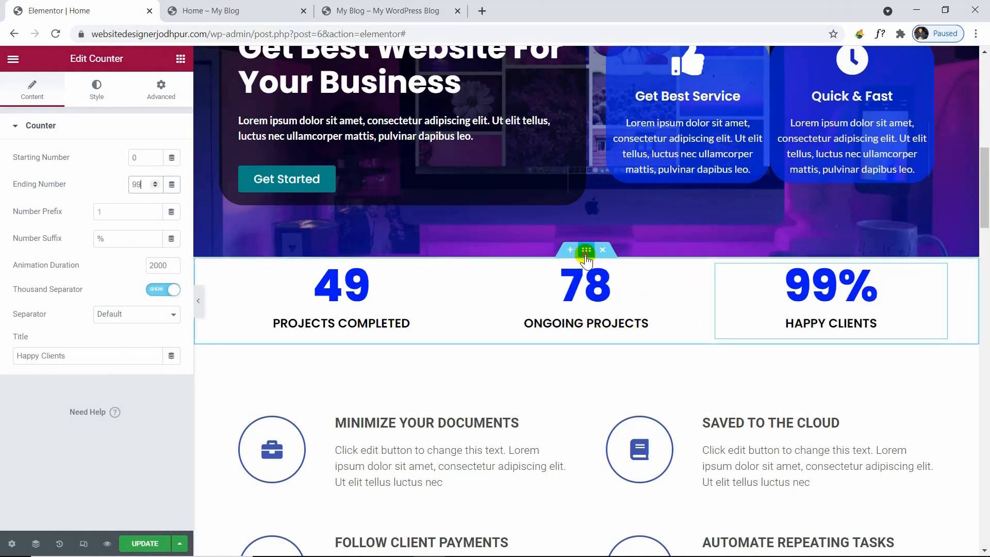
Set the counter section's top and bottom padding to 40 px each
left_click(585, 249)
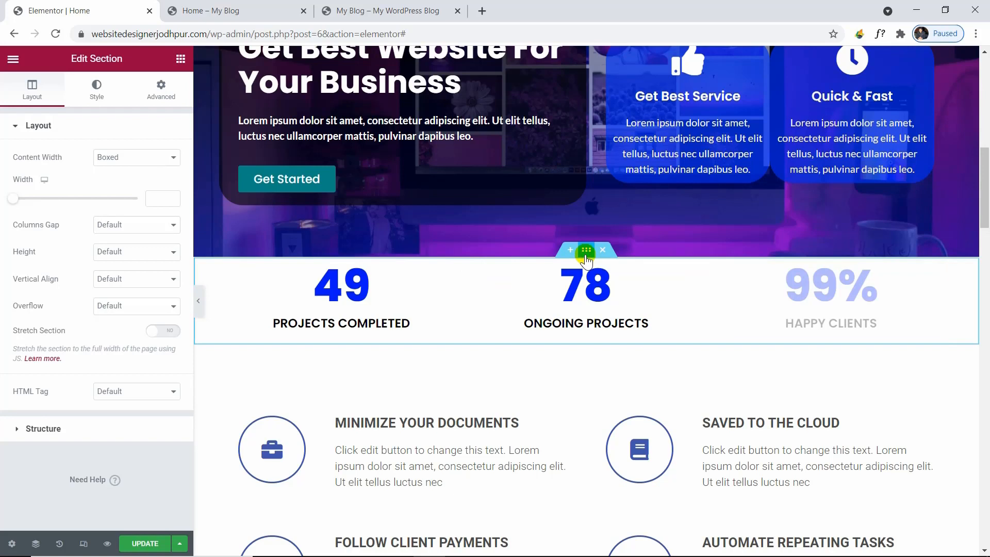
left_click(160, 88)
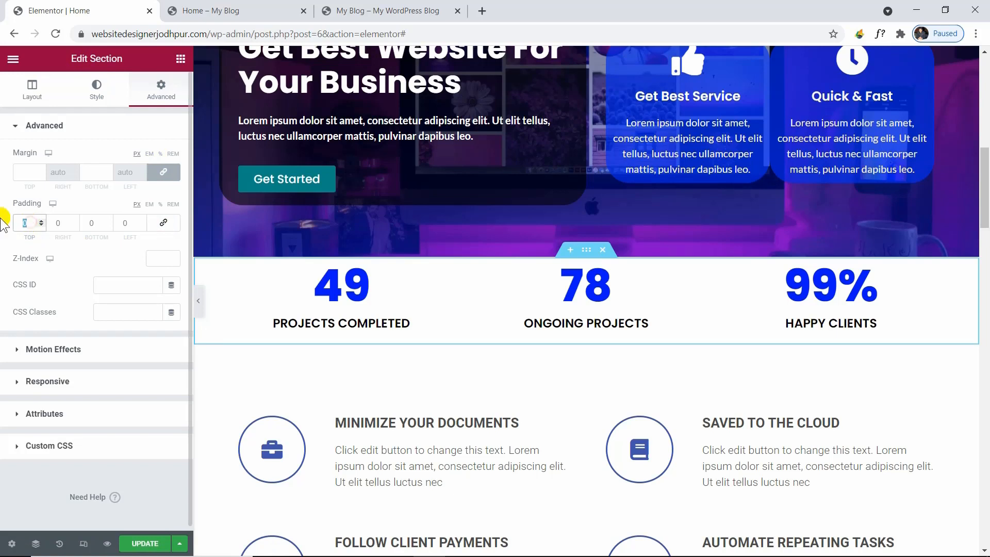
type("40")
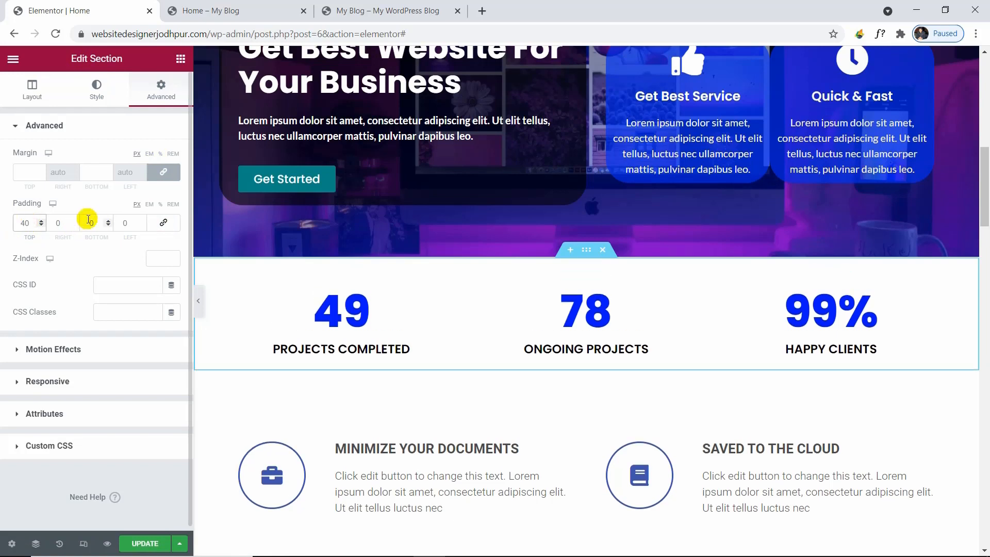
type("40")
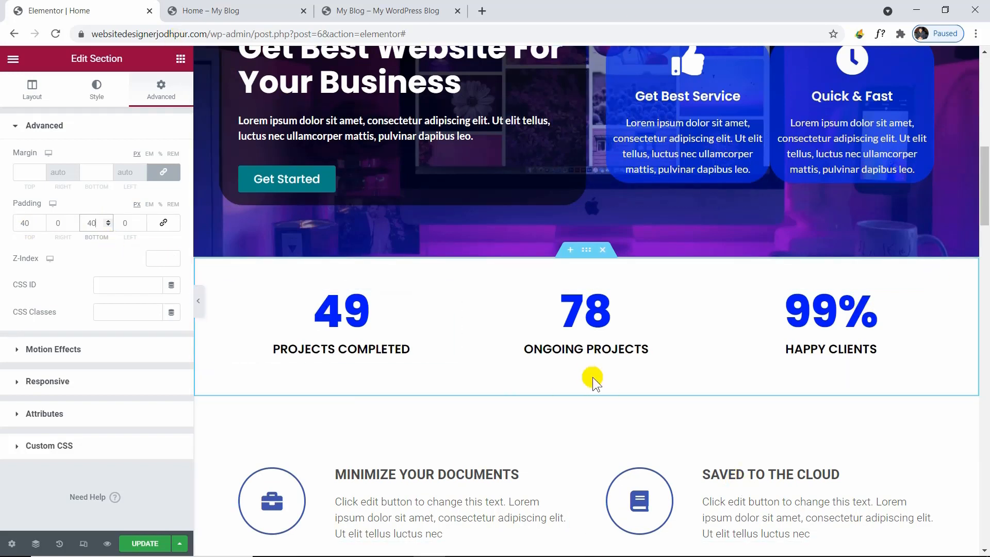
Preview the page at full width and check how the counter section looks beneath the "Get Best Website For Your Business" section
left_click(198, 301)
scroll(618, 443, "up", 6)
scroll(635, 442, "down", 7)
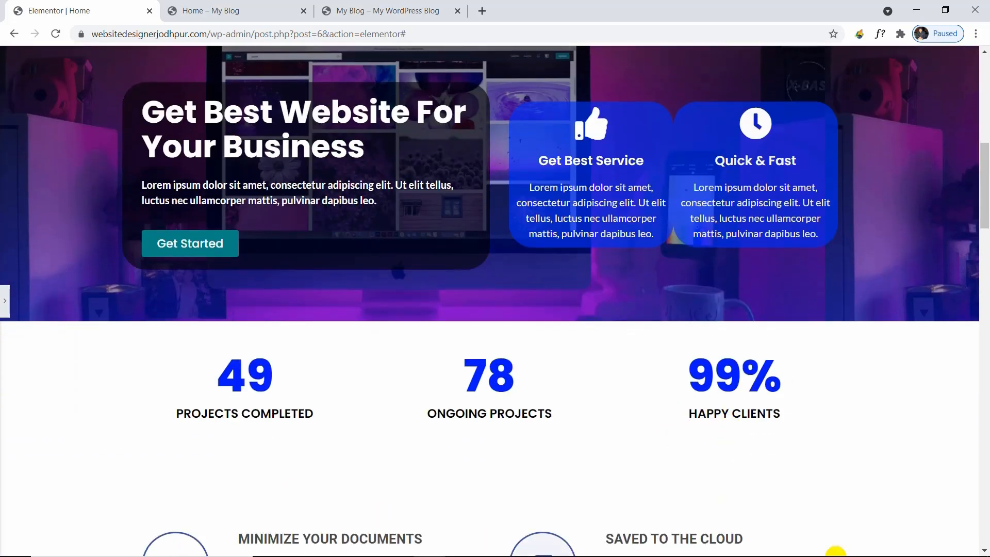
left_click(5, 300)
scroll(637, 364, "down", 1)
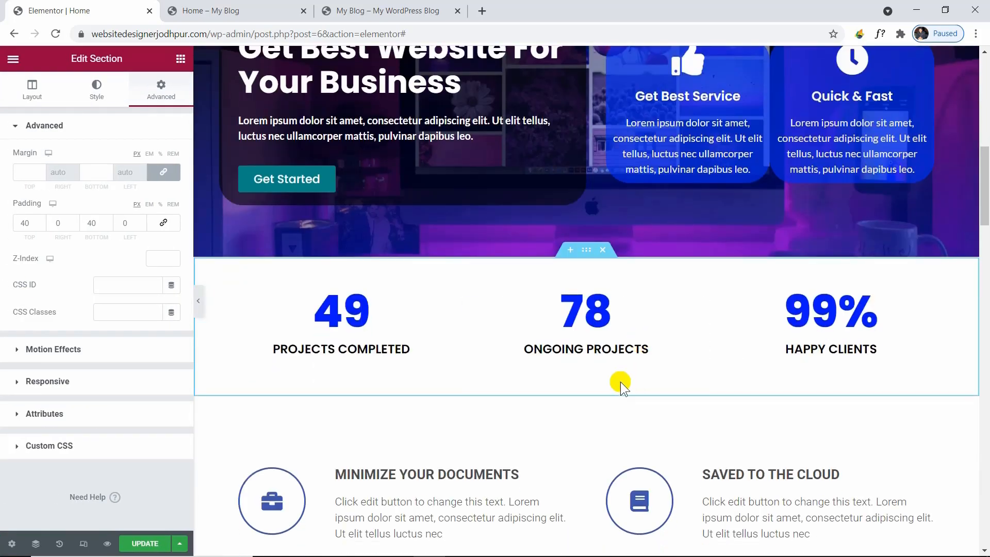
Add an empty single-column section directly below the counter section
left_click(571, 394)
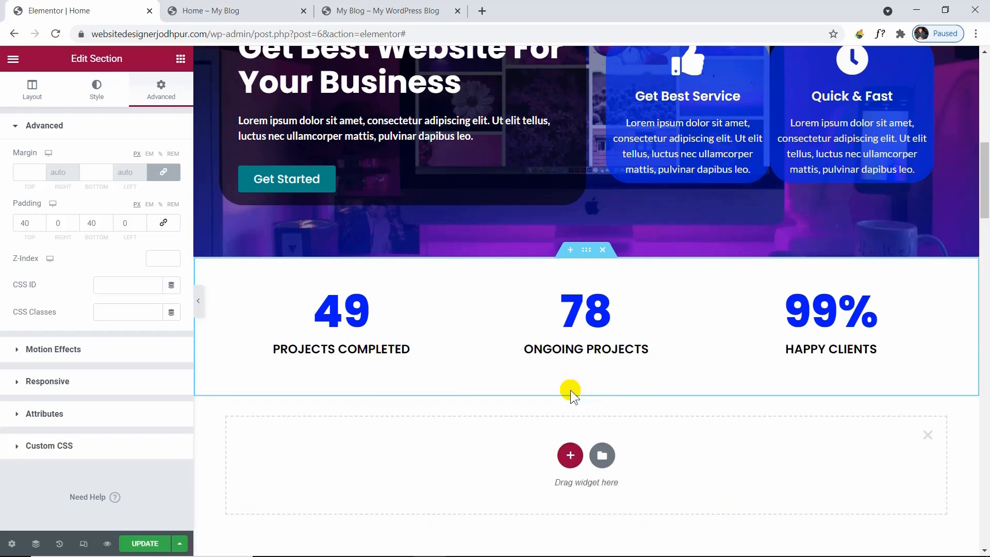
left_click(569, 455)
scroll(501, 486, "down", 3)
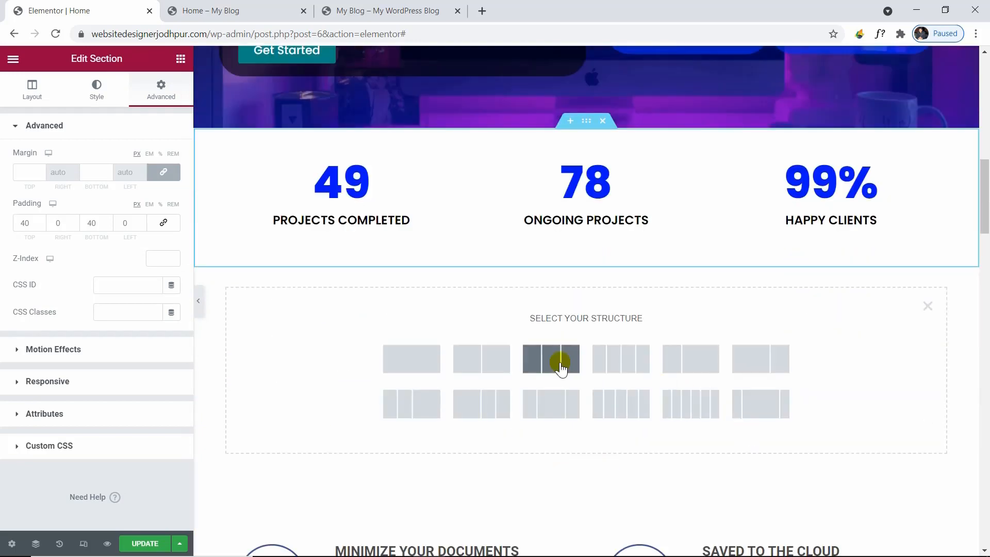
left_click(417, 355)
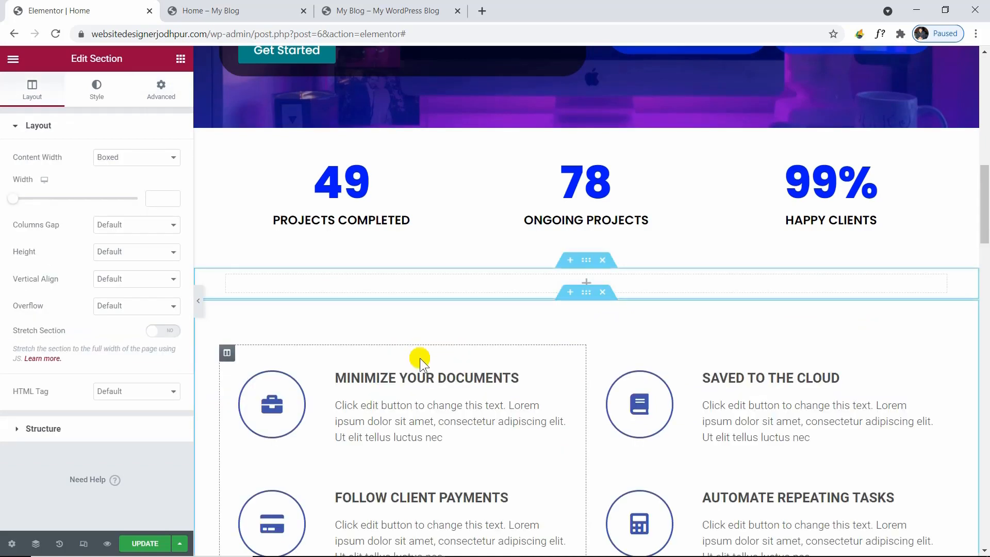
Place a Progress Bar widget in the new single-column section below the counters
left_click(180, 59)
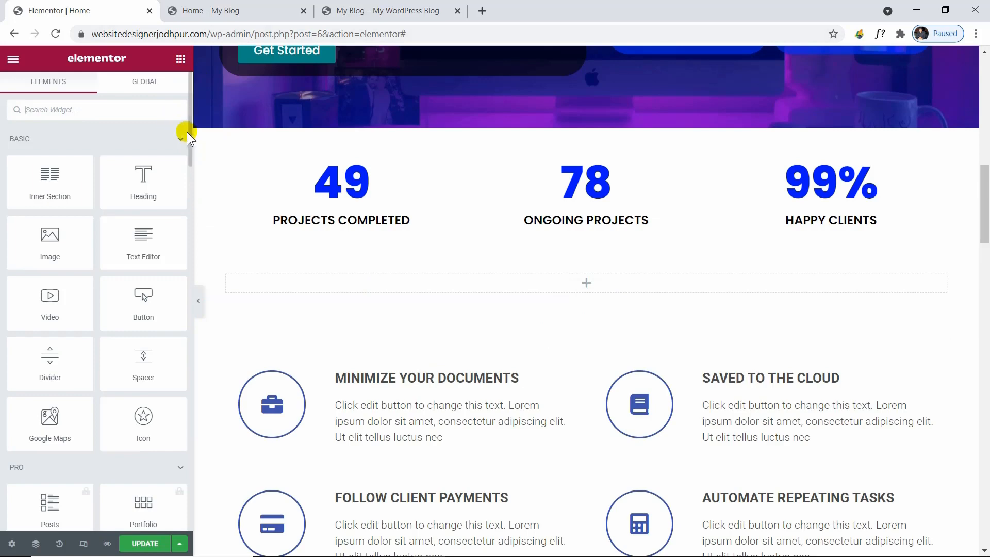
scroll(166, 404, "down", 15)
scroll(166, 447, "up", 3)
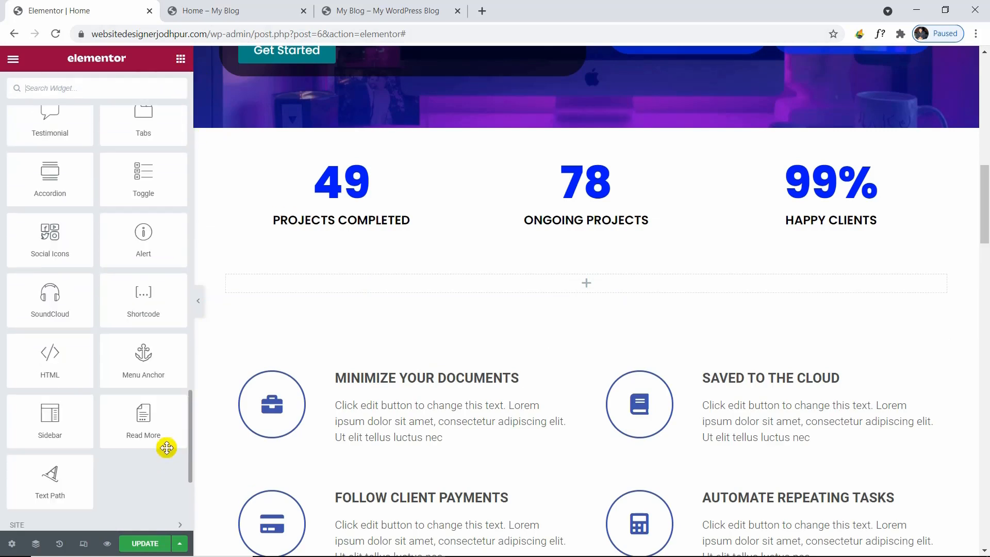
scroll(166, 447, "up", 8)
scroll(177, 381, "down", 3)
scroll(178, 405, "down", 1)
left_click_drag(156, 331, 580, 281)
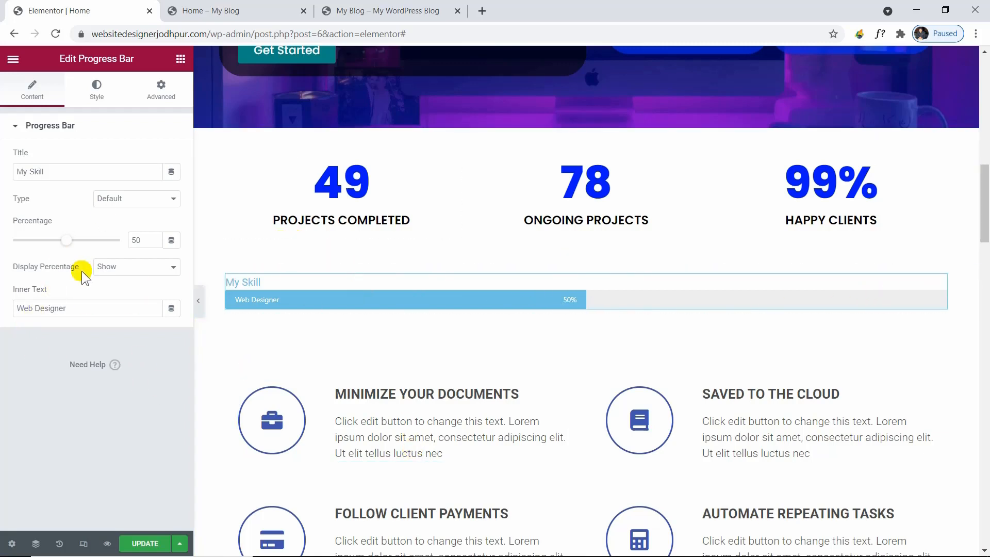
Change the progress bar's title to "Projects Completed on Time"
left_click(181, 60)
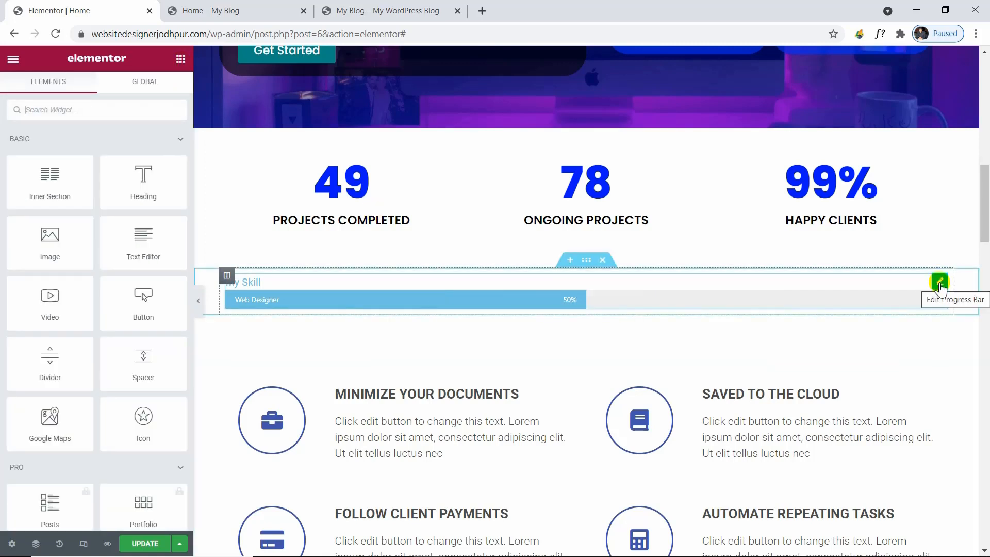
left_click(940, 283)
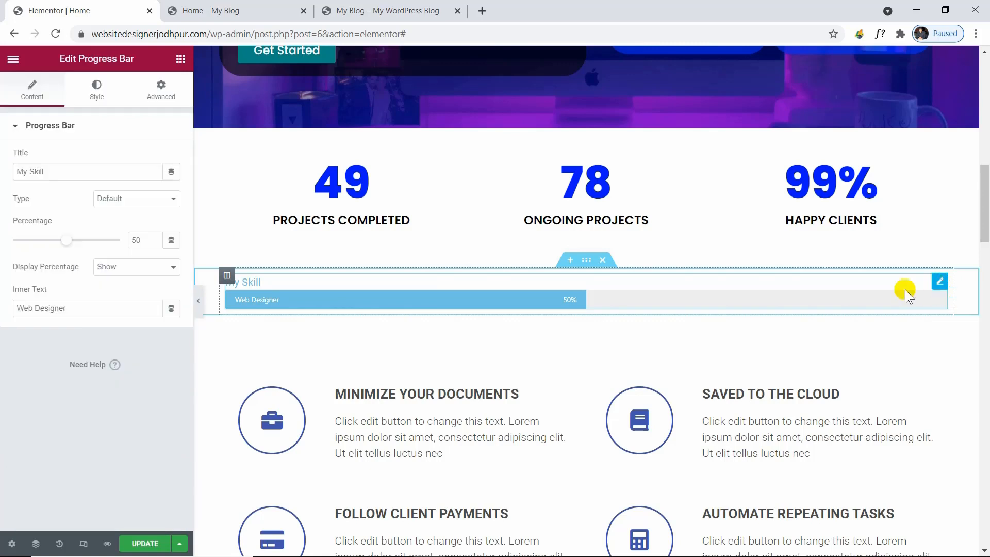
left_click_drag(80, 173, 3, 157)
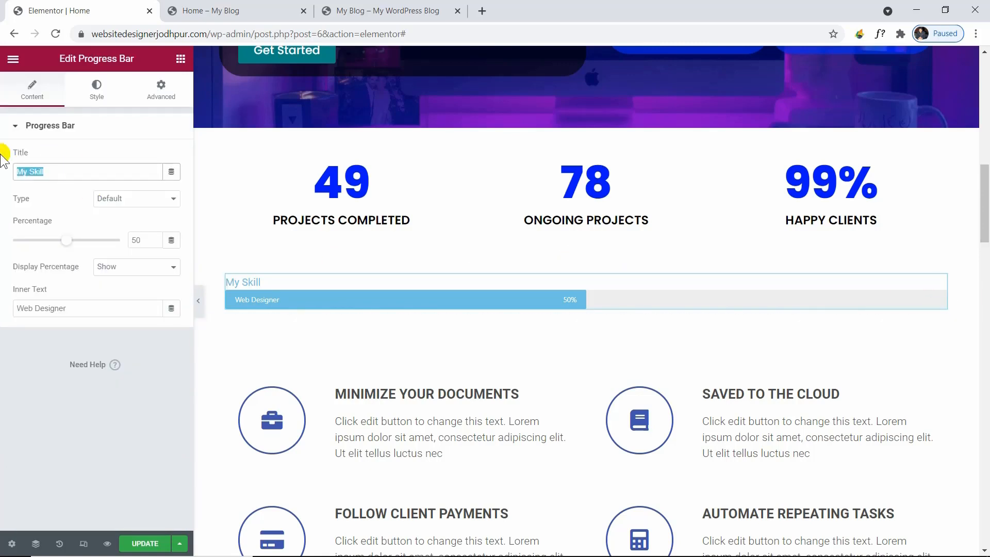
type("Projects Complet")
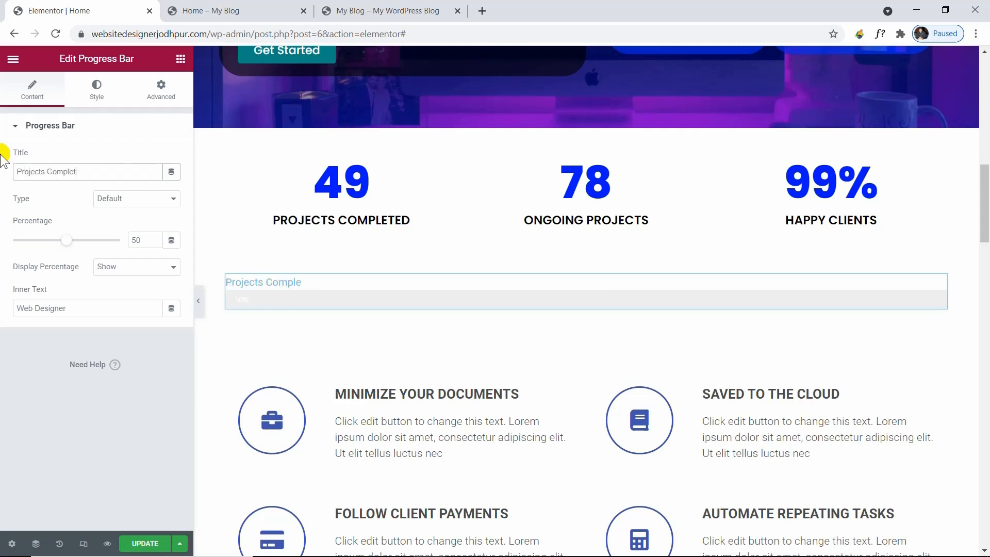
type("ed on Time")
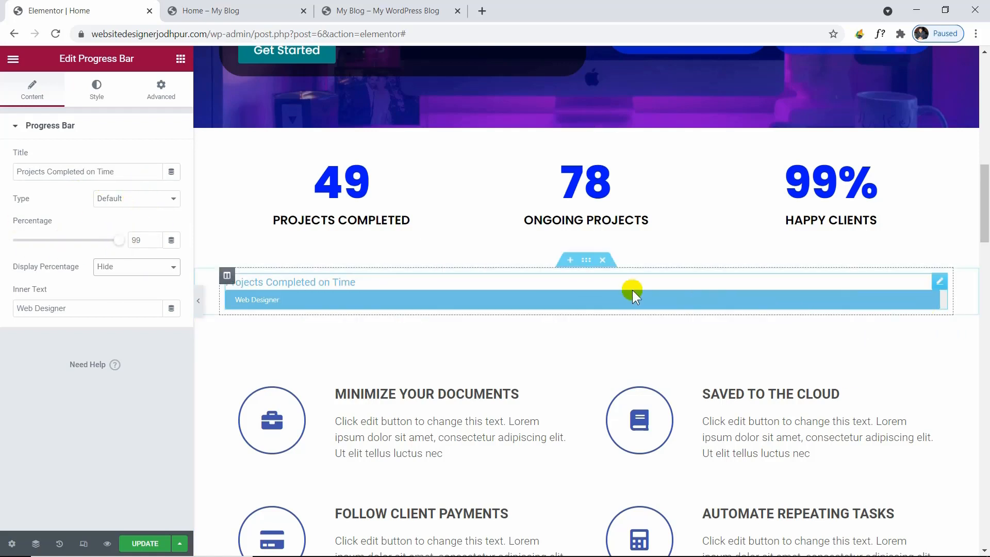
Show the percentage on the progress bar and clear its inner text
left_click(122, 267)
left_click(119, 284)
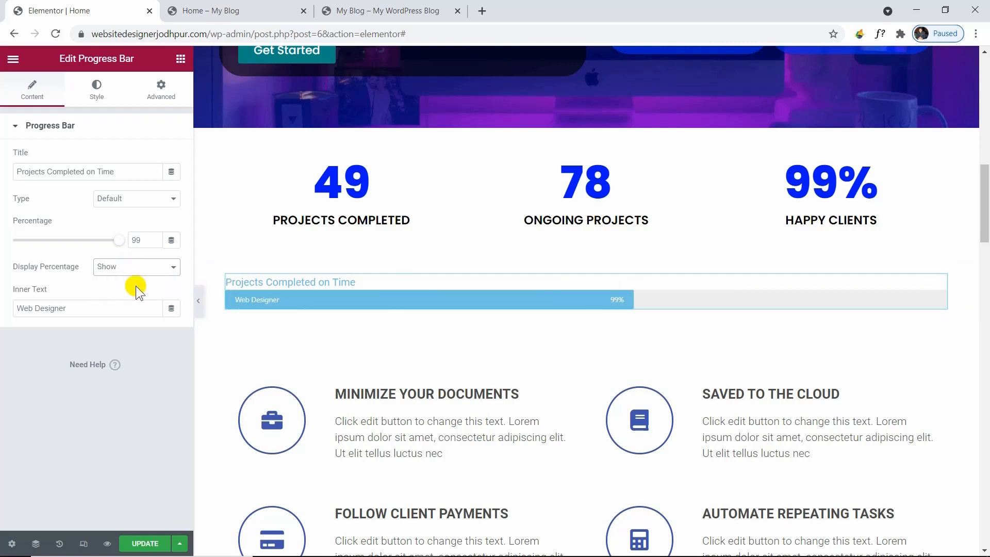
left_click_drag(129, 310, 2, 302)
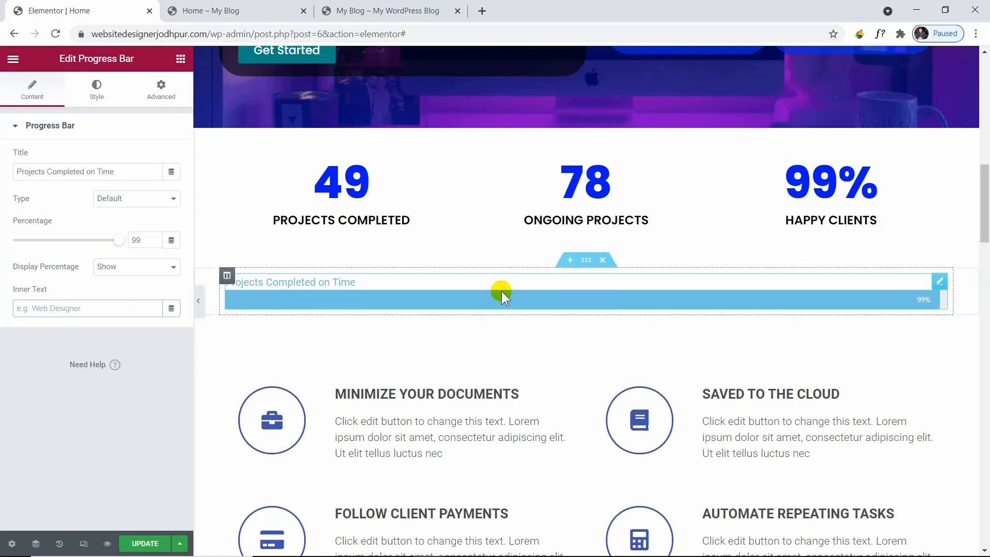
Change the progress bar's fill color to a saturated pure blue
left_click(97, 89)
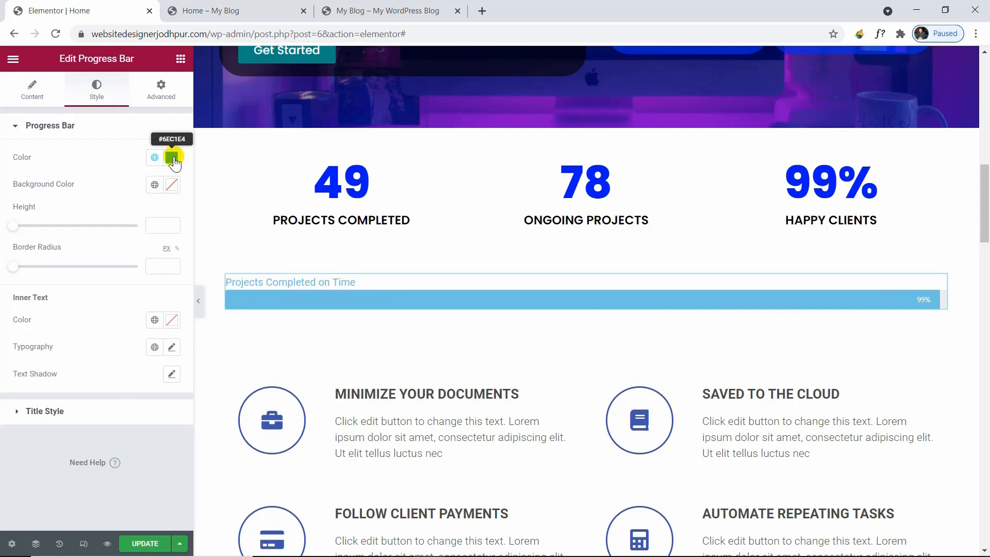
left_click(173, 158)
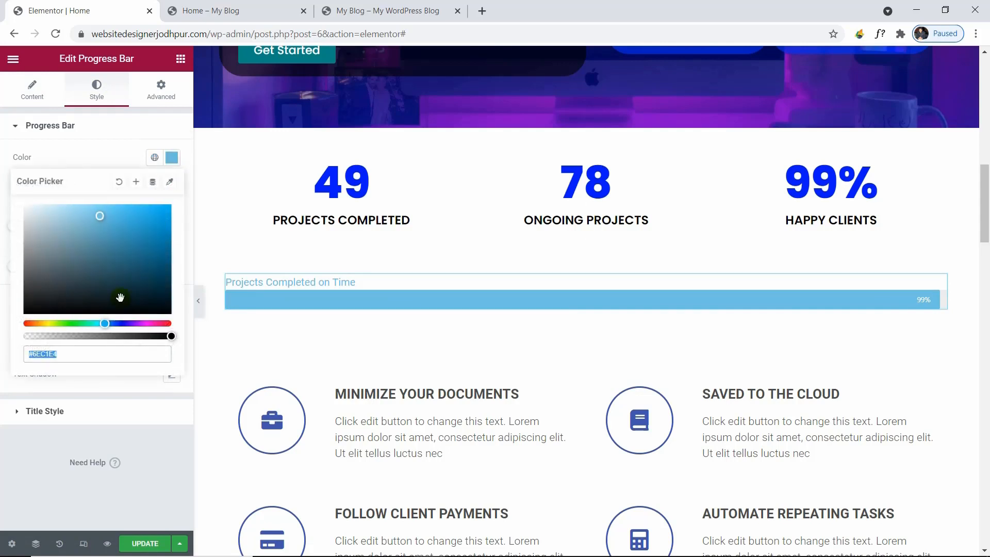
left_click_drag(105, 324, 121, 323)
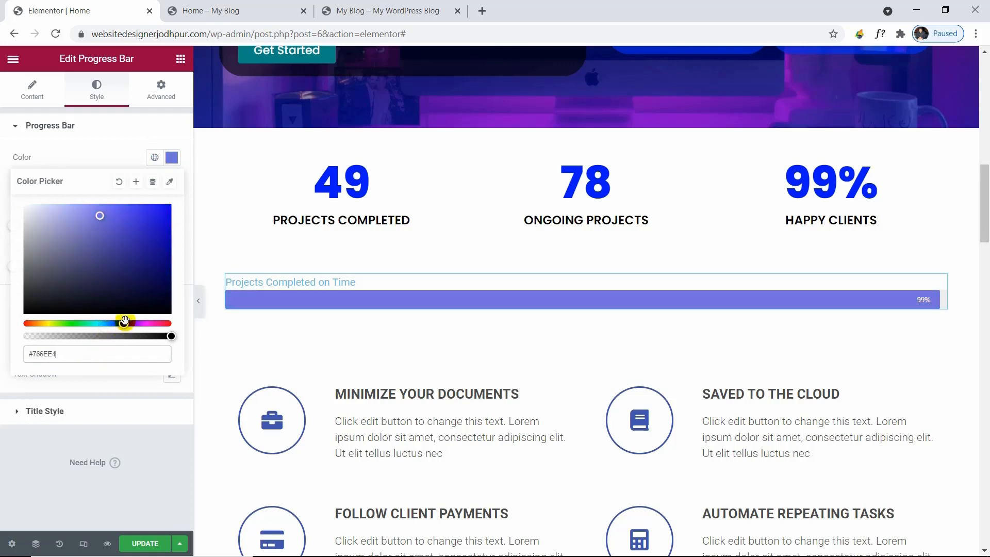
left_click_drag(133, 248, 184, 200)
left_click(109, 156)
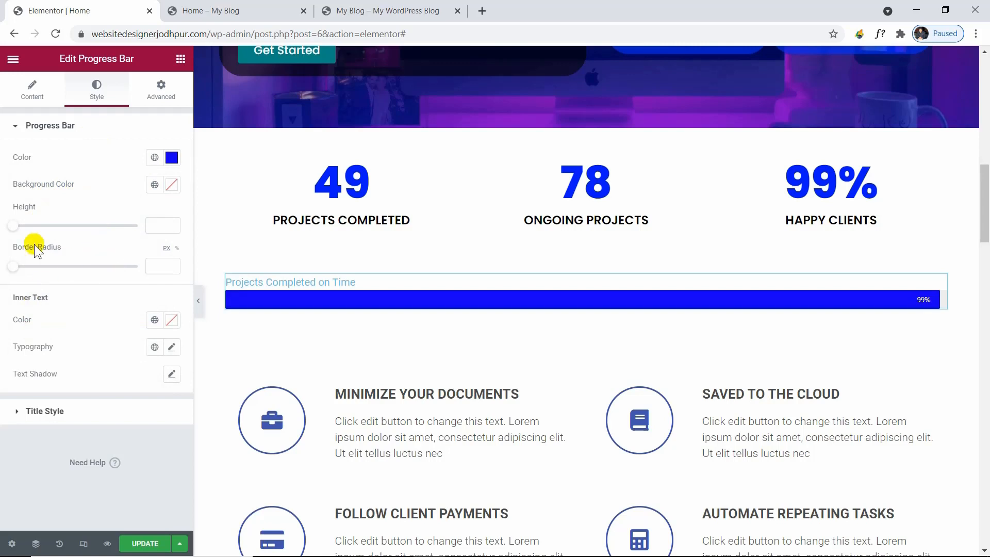
Try out other values for the progress bar's height and border radius
mouse_move(16, 227)
left_mouse_down()
mouse_move(117, 236)
mouse_move(6, 227)
left_mouse_up()
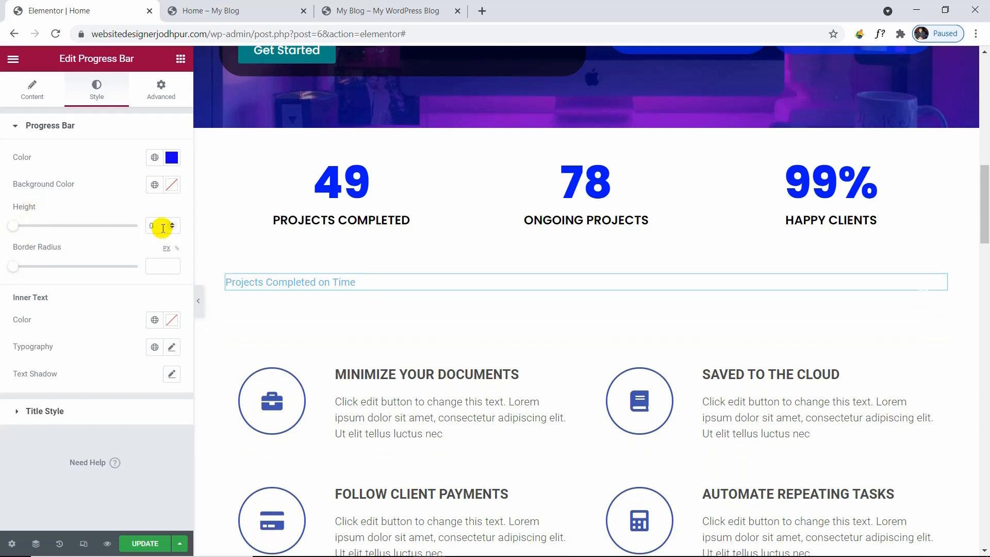
key("BackSpace")
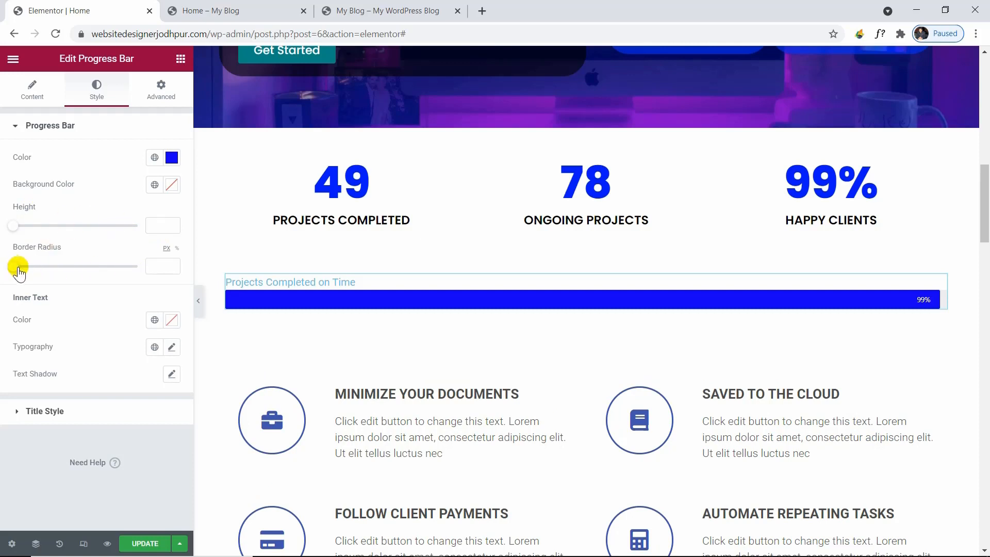
mouse_move(18, 266)
left_mouse_down()
mouse_move(91, 267)
mouse_move(33, 267)
left_mouse_up()
left_click(171, 264)
Set the text color of the progress bar's title to black
left_click(52, 410)
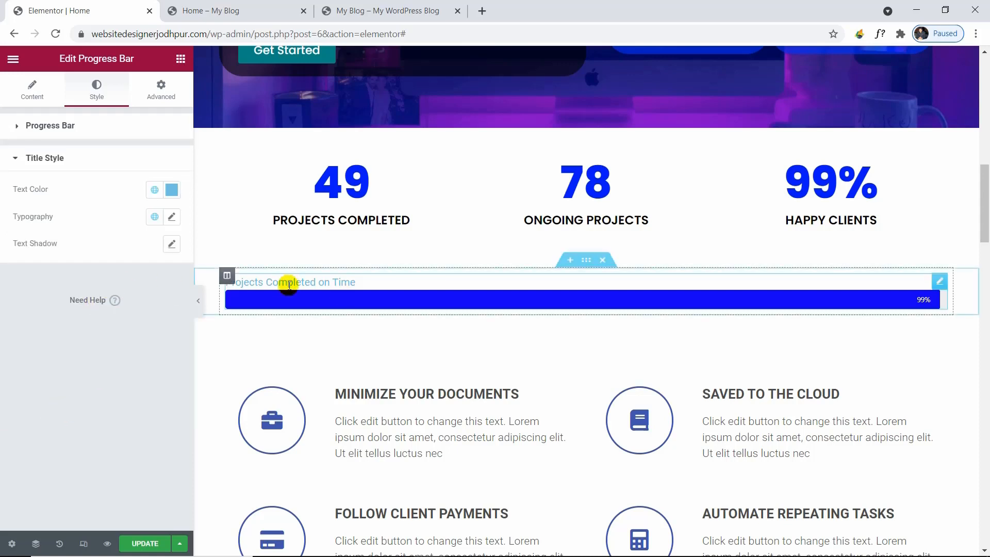
left_click(171, 189)
left_click_drag(77, 288, 23, 345)
left_click(98, 159)
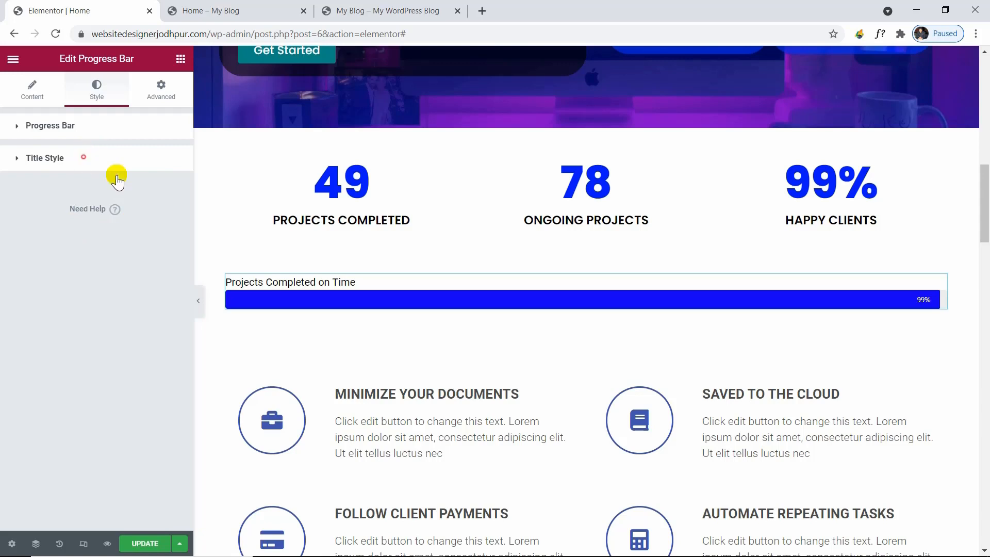
Set the progress bar title's typography to Poppins, size 35 px, weight 600
left_click(84, 156)
left_click(172, 217)
left_click(156, 277)
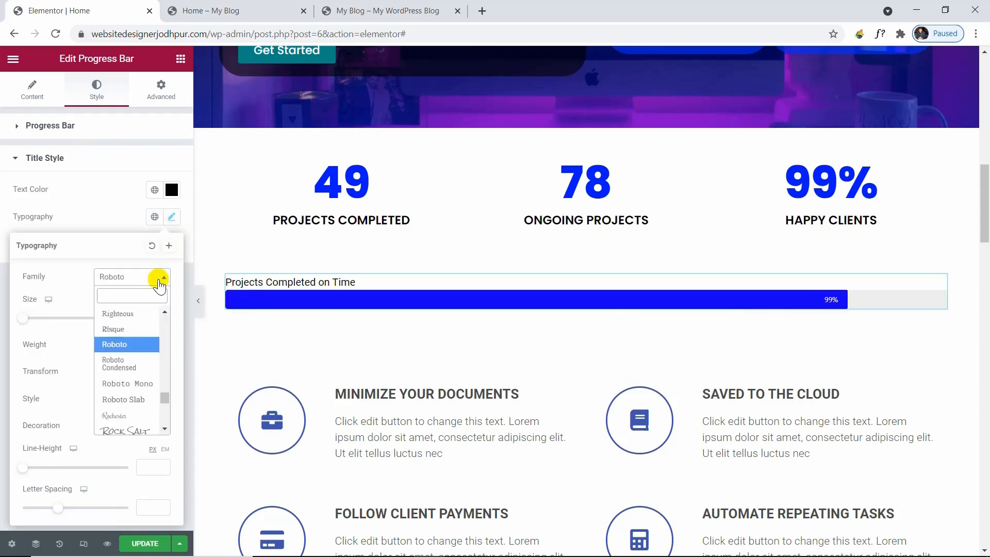
type("POPP")
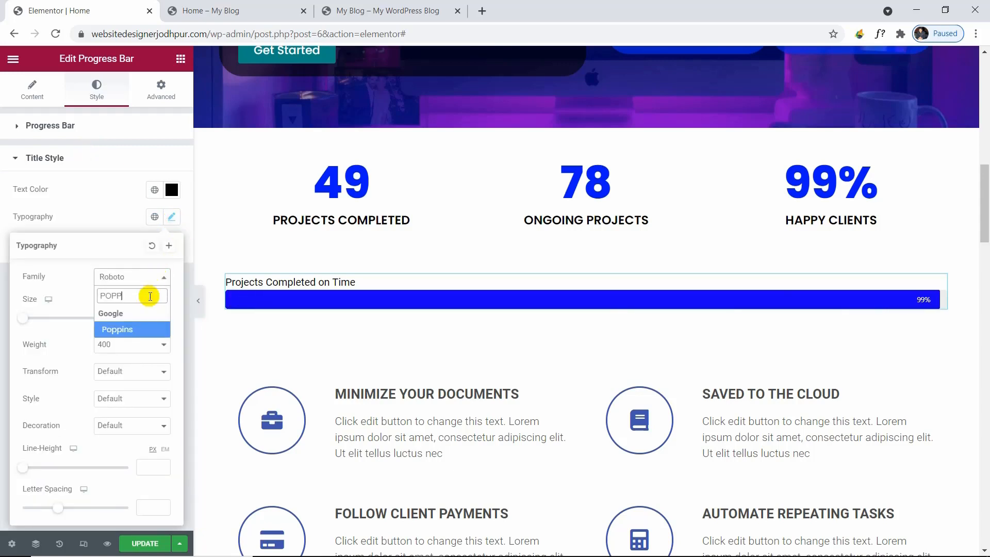
left_click(148, 333)
left_click_drag(23, 324, 41, 322)
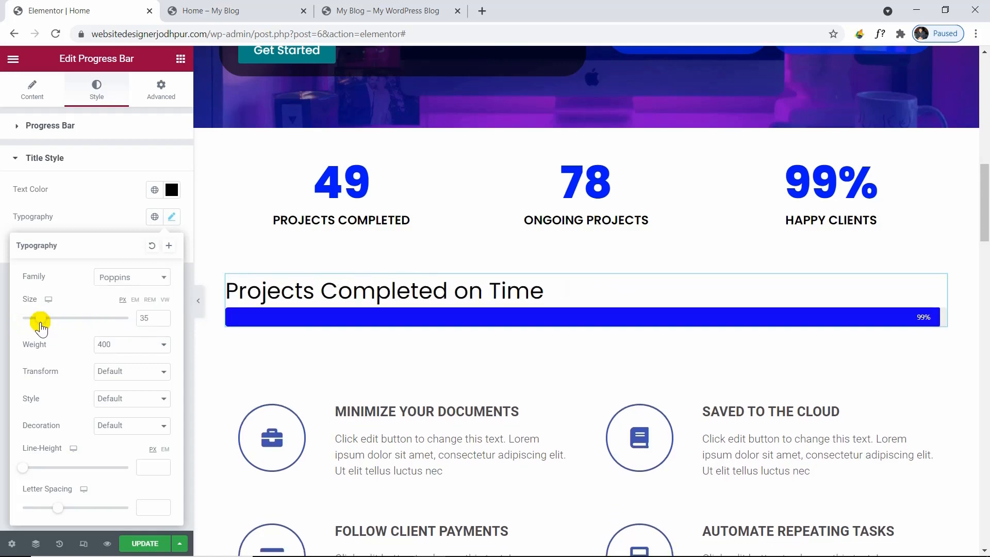
left_click(151, 352)
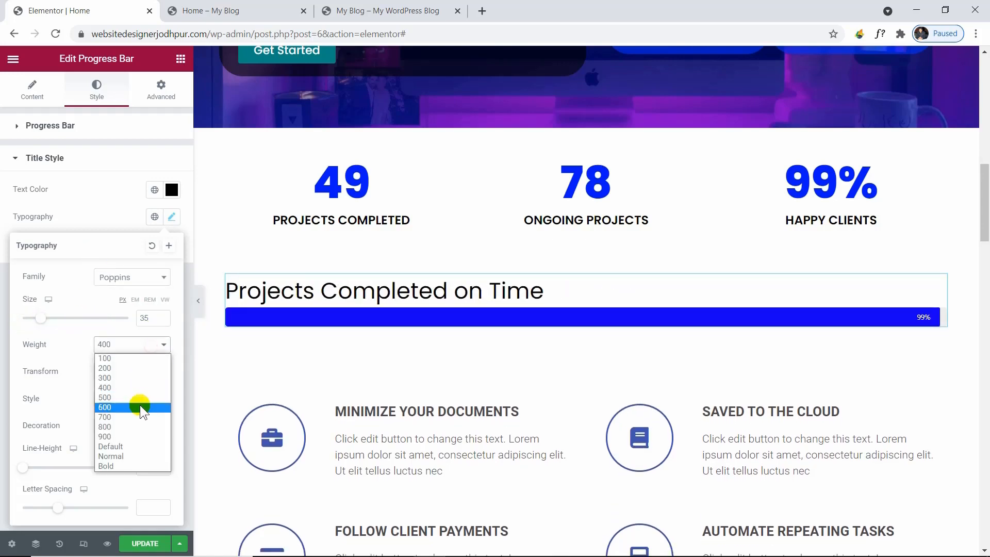
left_click(140, 407)
left_click(112, 218)
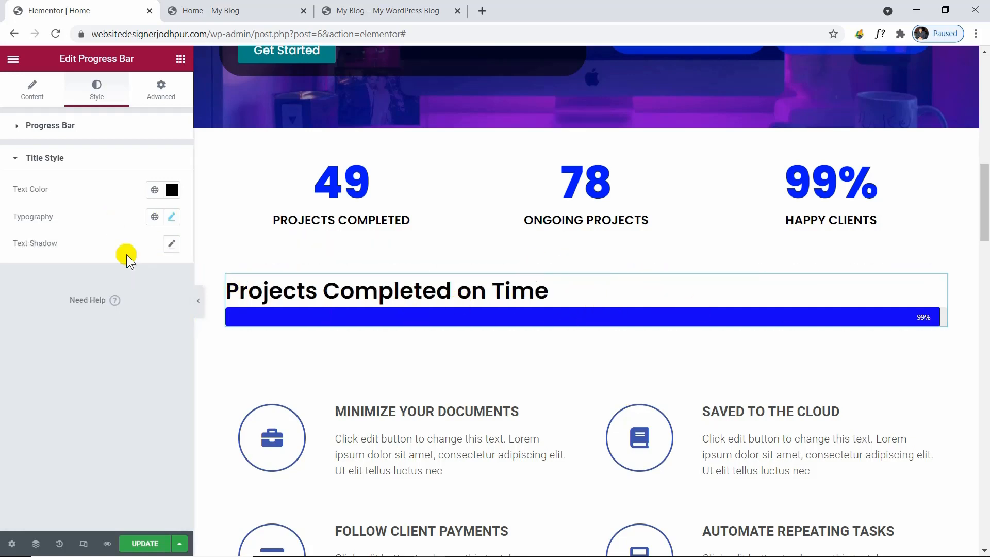
Preview the page at full width and check how the progress bar looks beneath the counters
left_click(161, 91)
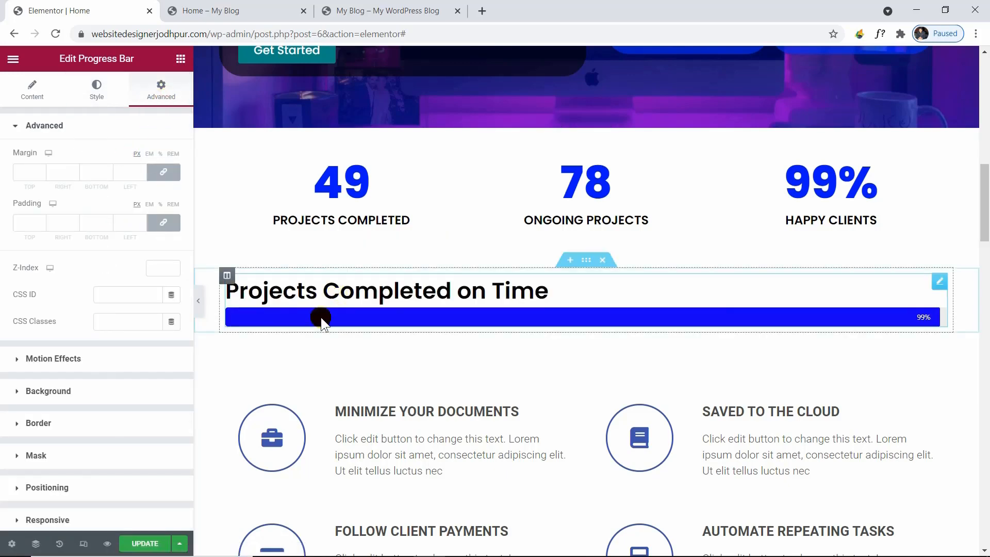
left_click(198, 303)
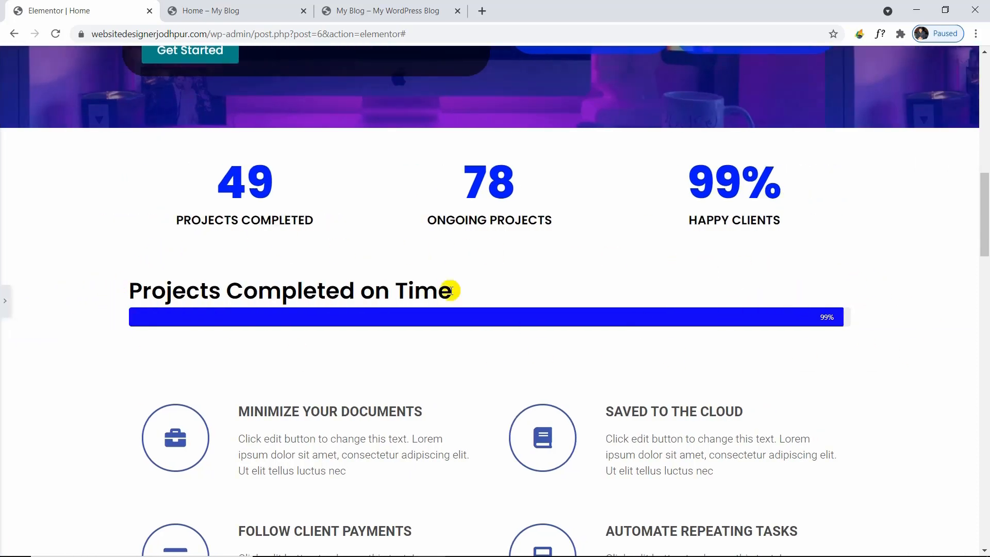
left_click(4, 309)
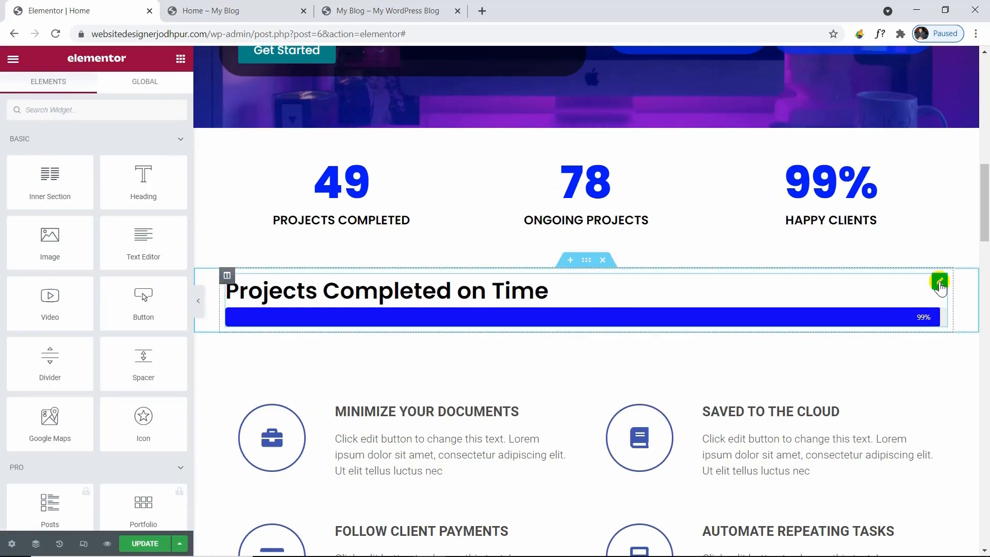
Duplicate the "Projects Completed on Time" progress bar twice to get three stacked bars
right_click(940, 285)
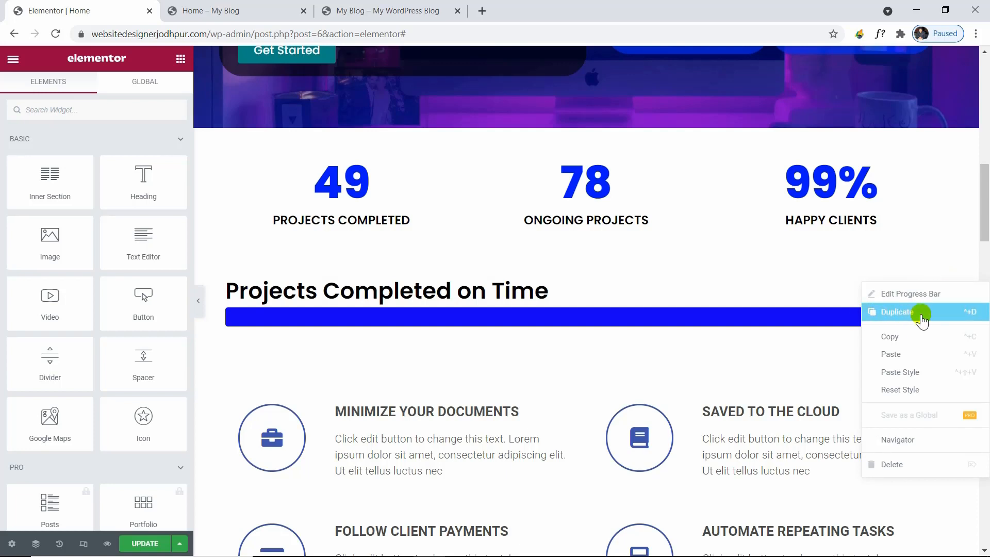
left_click(889, 314)
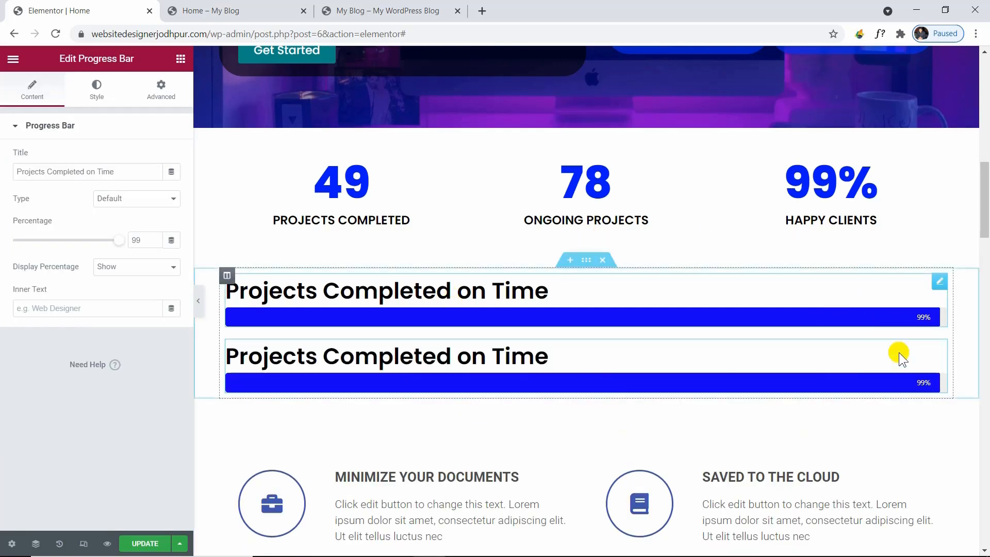
right_click(945, 357)
left_click(897, 378)
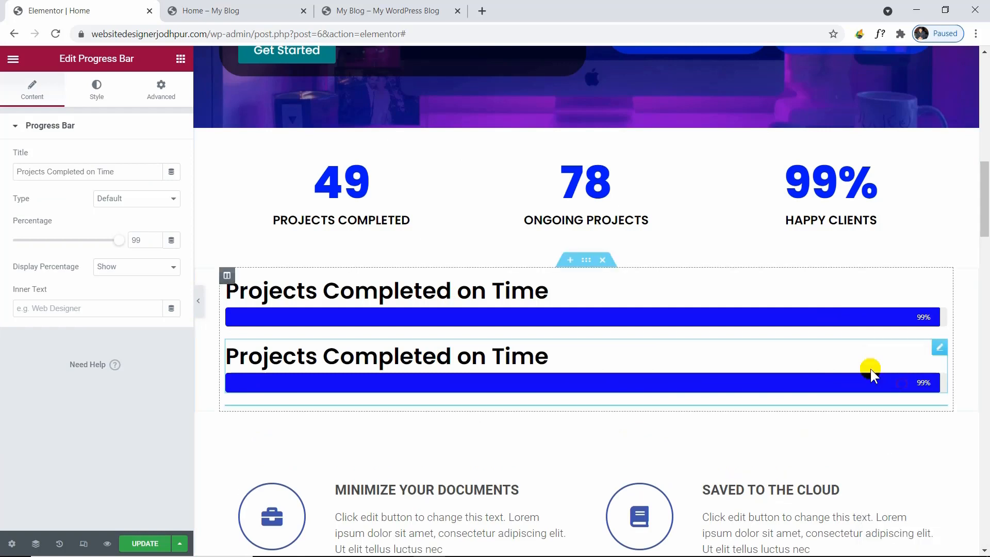
Set the second progress bar's percentage to 40 and the third one's to 55
left_click(933, 355)
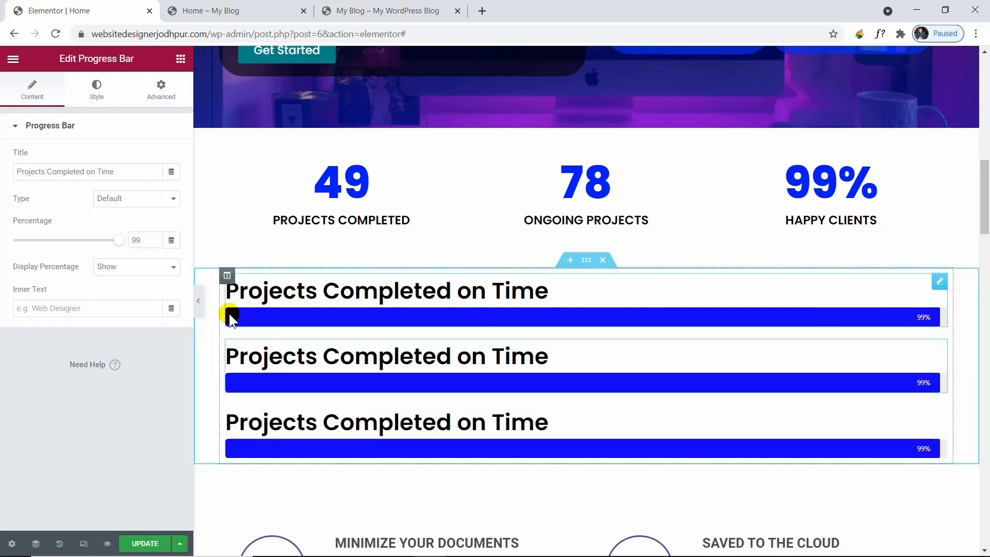
double_click(144, 236)
type("40")
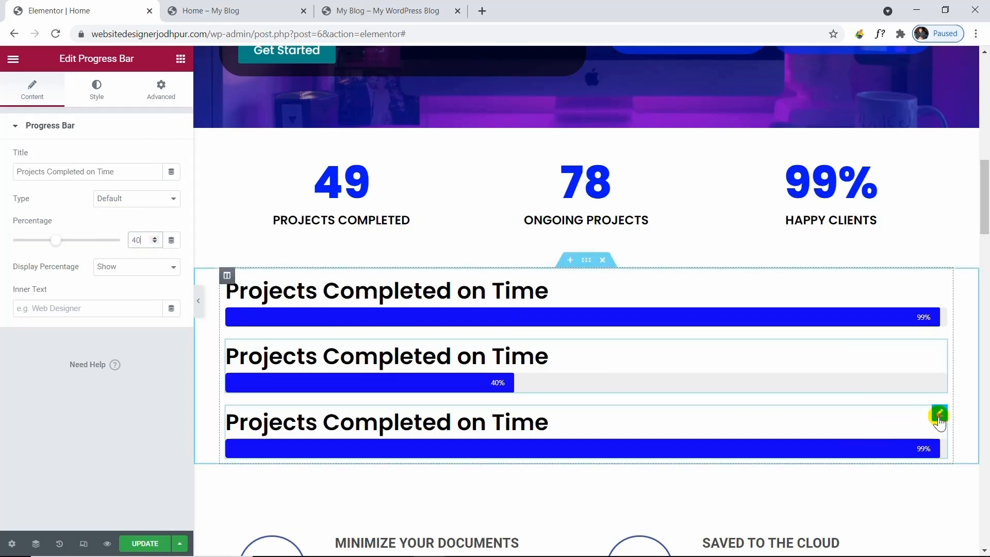
left_click(939, 414)
double_click(137, 240)
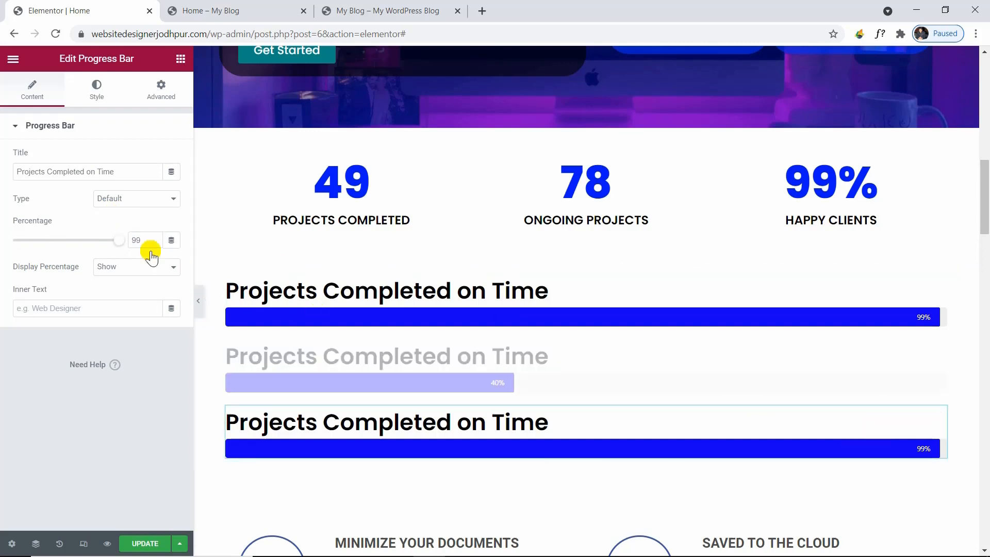
type("55")
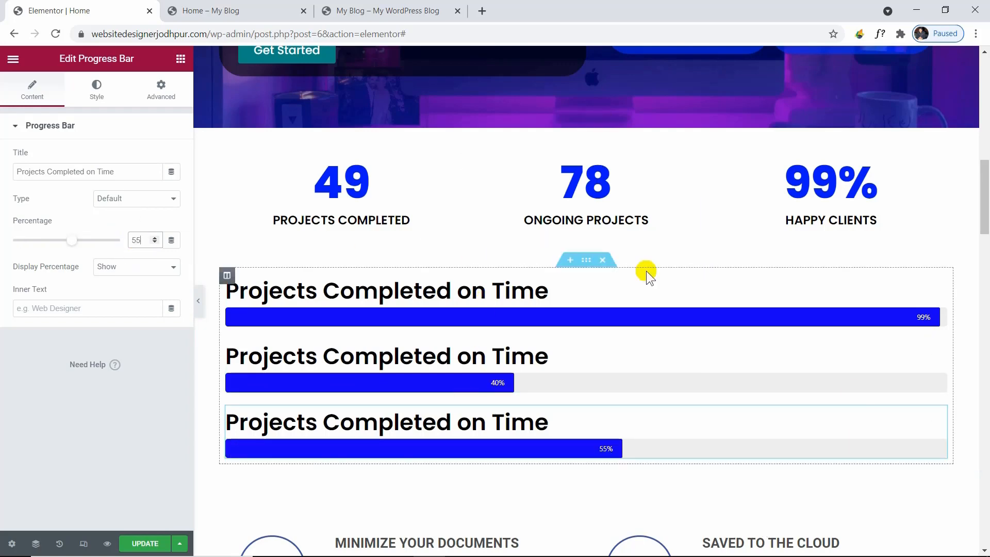
Set the progress bar section's padding to 40 px top and bottom and 0 on both sides
scroll(602, 368, "down", 2)
scroll(602, 368, "down", 3)
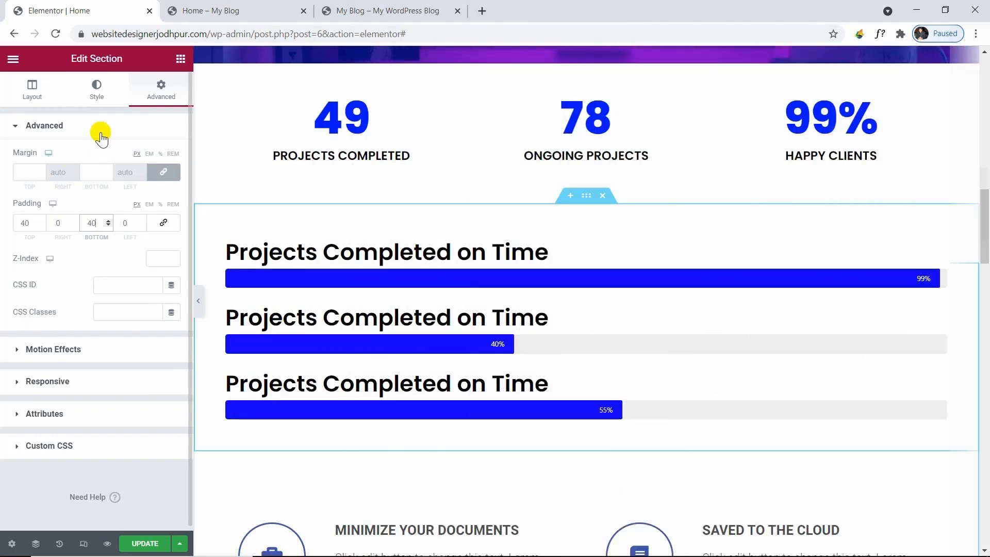
left_click(101, 133)
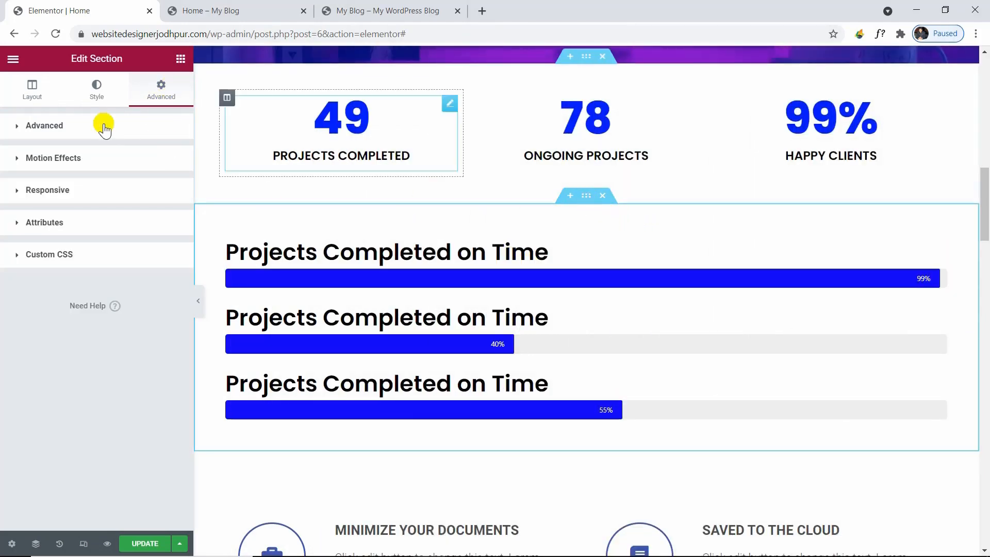
Give the progress bar section a classic background with the uploaded Pexels 6476587 desk computer photo, positioned Center Center
left_click(94, 98)
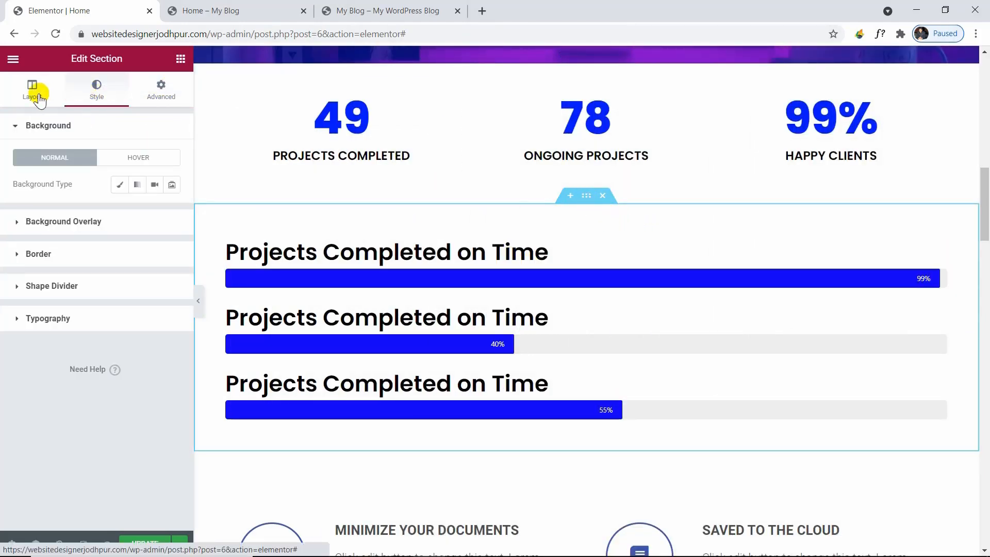
left_click(119, 185)
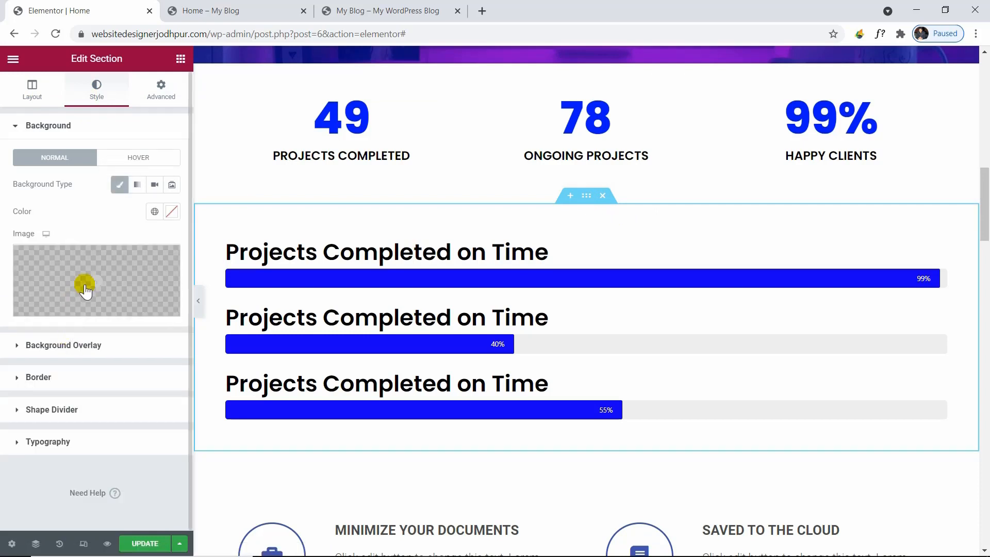
left_click(143, 275)
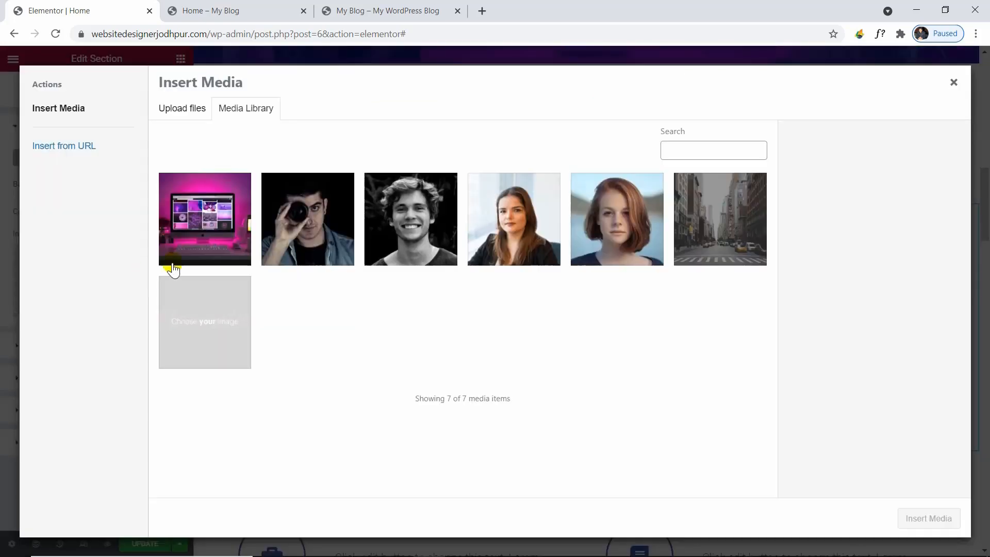
left_click(185, 109)
left_click(550, 304)
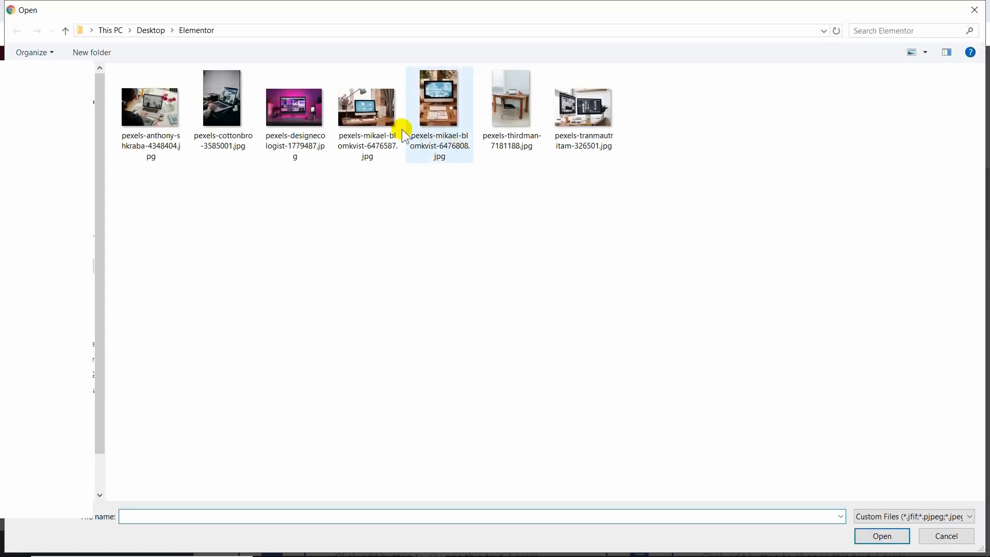
left_click(369, 133)
double_click(355, 127)
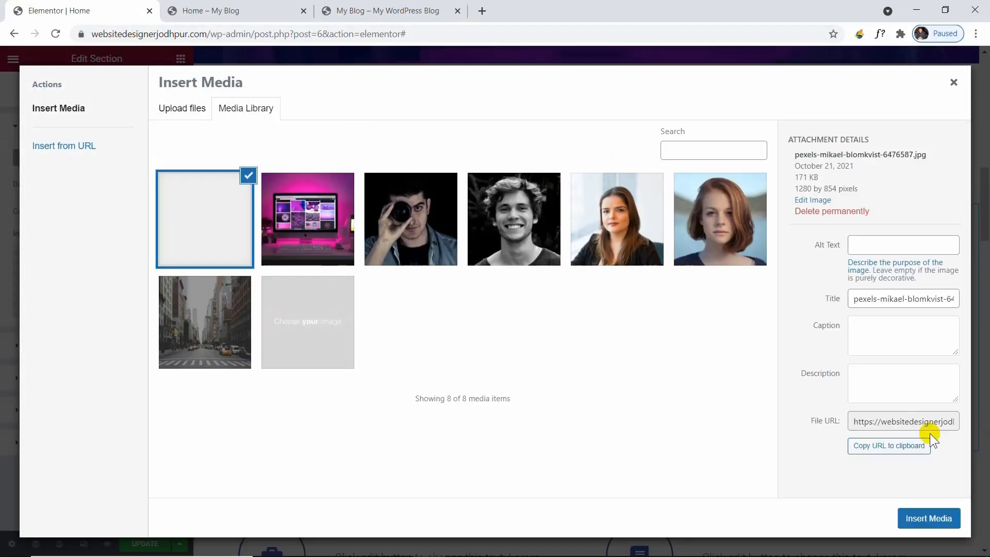
left_click(949, 522)
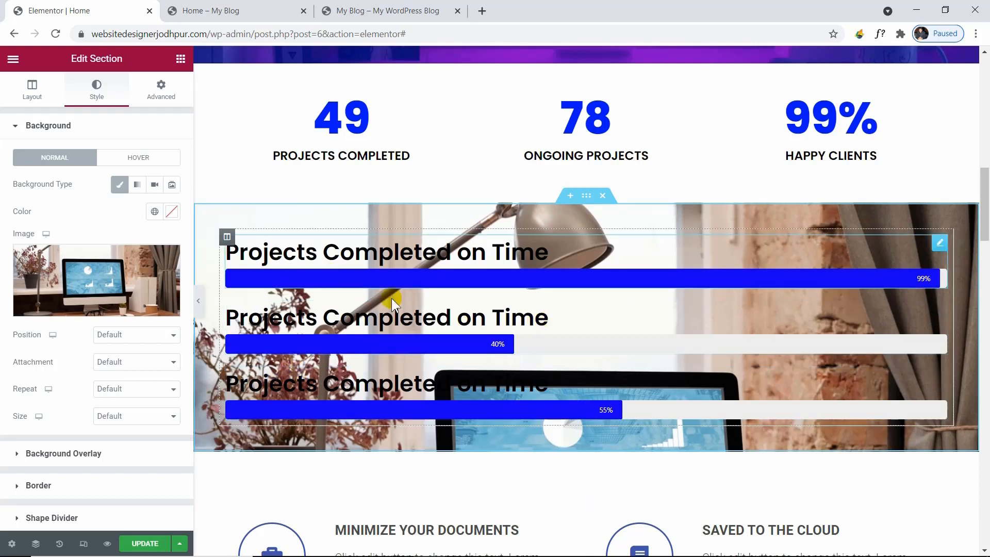
left_click(115, 332)
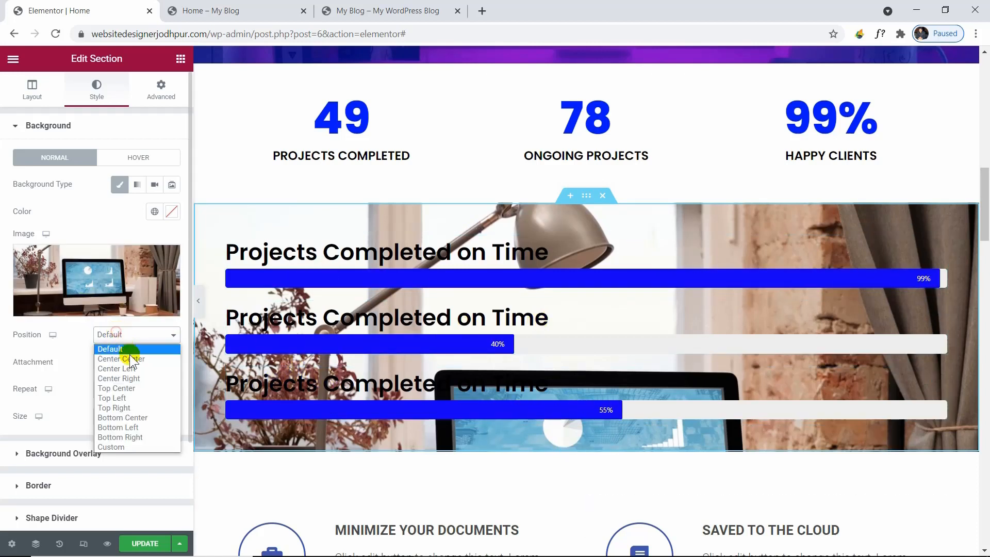
left_click(131, 360)
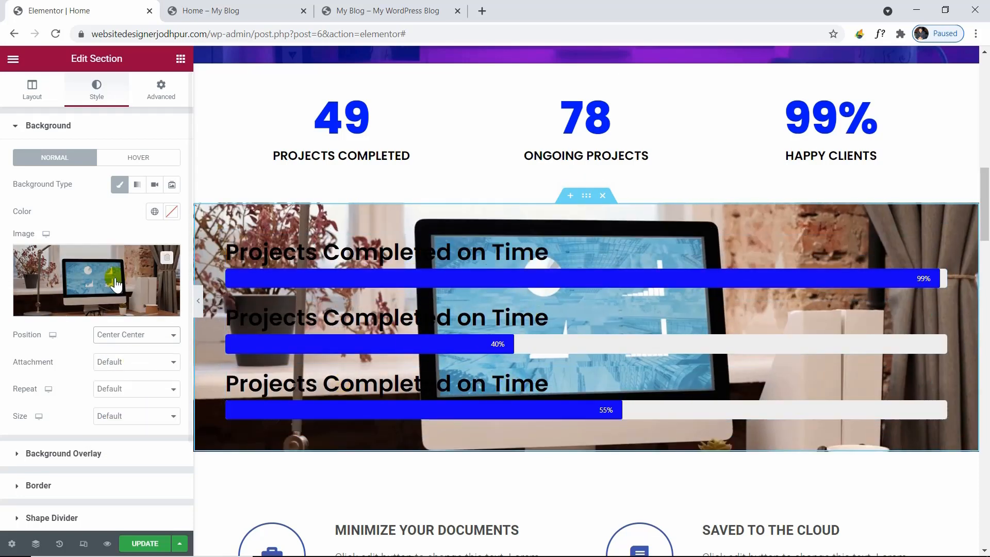
Add a classic white background overlay to the progress bar section
scroll(115, 295, "down", 2)
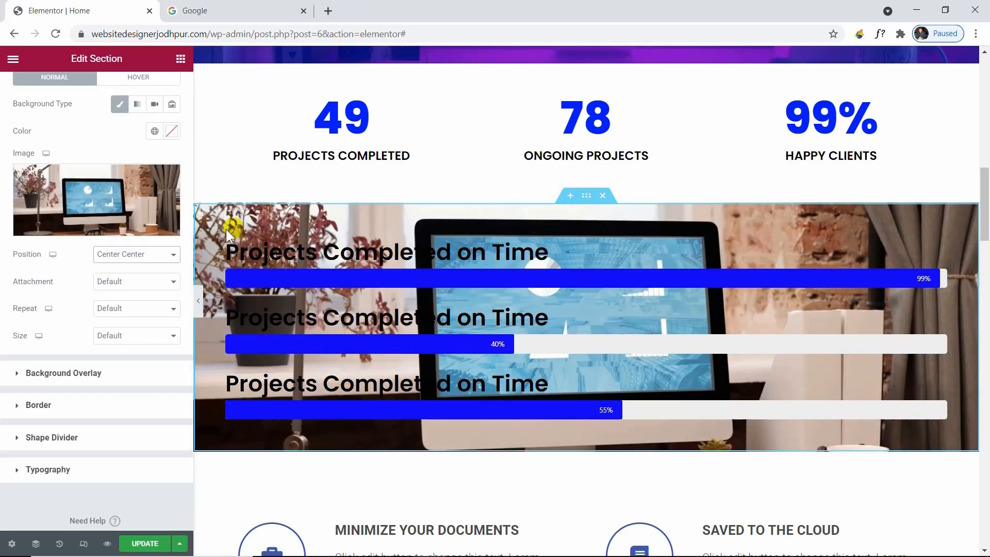
scroll(170, 210, "up", 2)
scroll(79, 427, "down", 2)
left_click(103, 373)
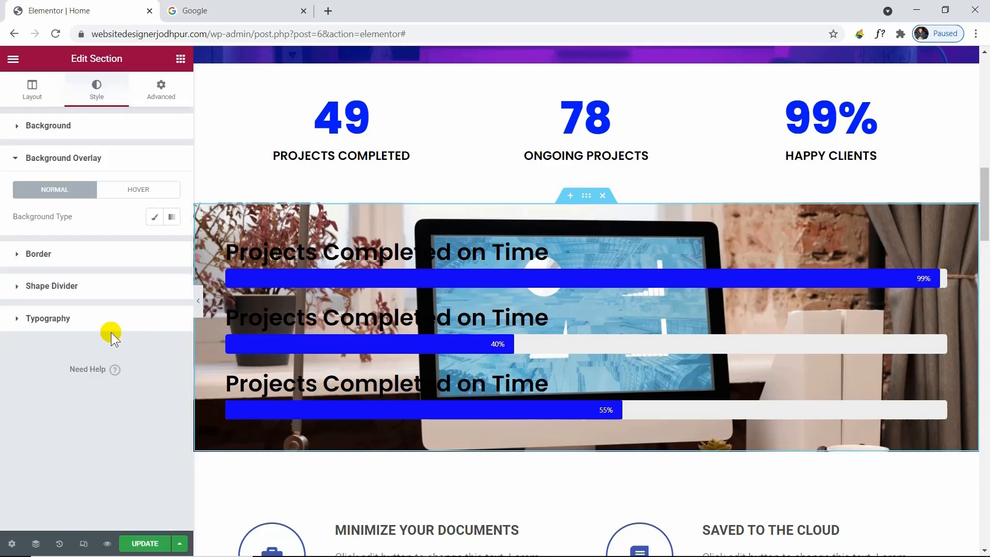
left_click(154, 217)
left_click(172, 243)
left_click_drag(12, 274, 8, 286)
left_click(76, 234)
scroll(417, 403, "down", 1)
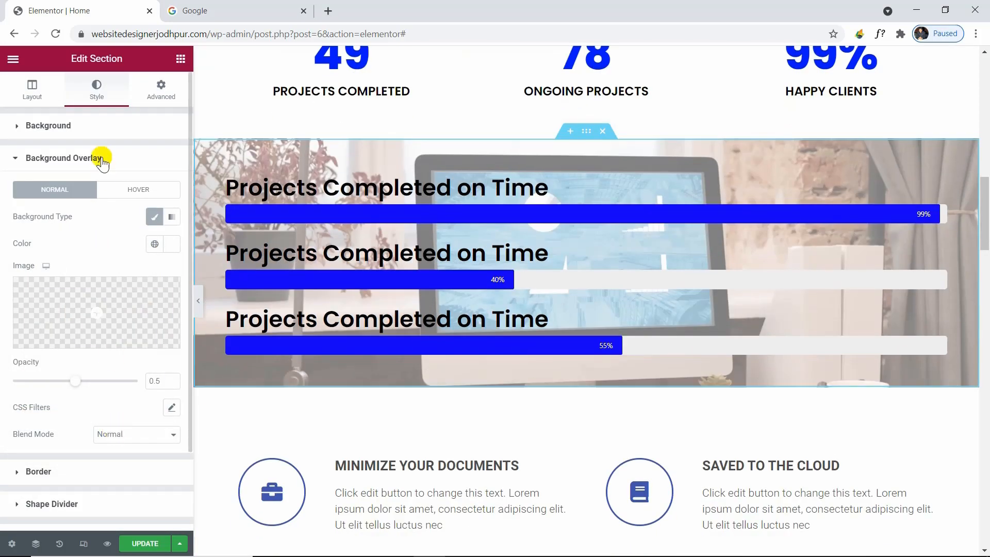
Set the attachment of the progress bar section's background image to Fixed
left_click(102, 128)
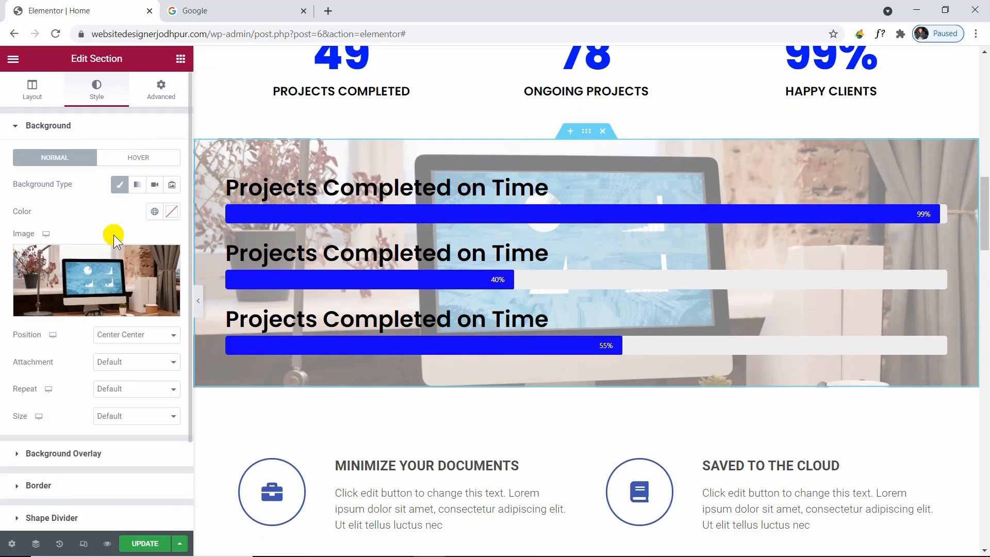
scroll(111, 235, "down", 2)
left_click(132, 335)
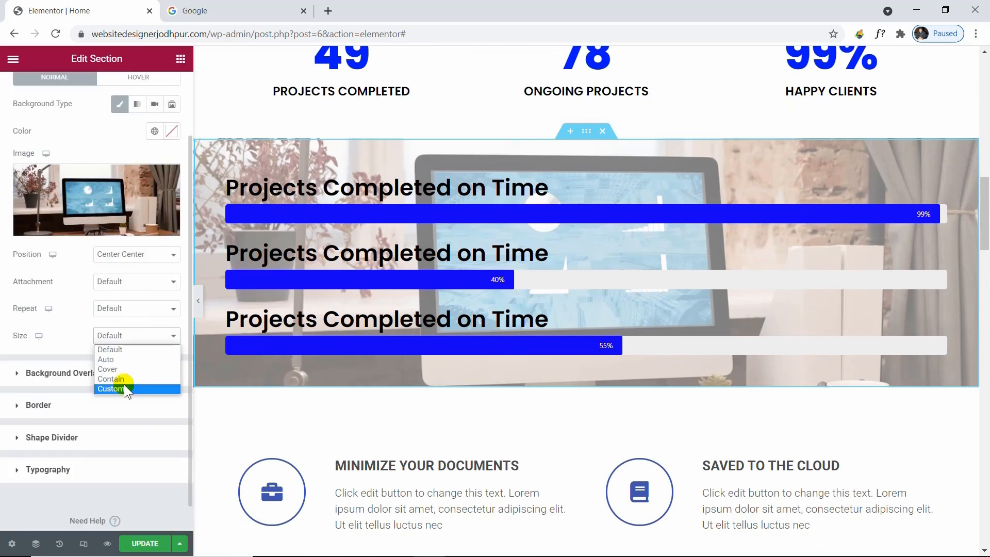
left_click(111, 283)
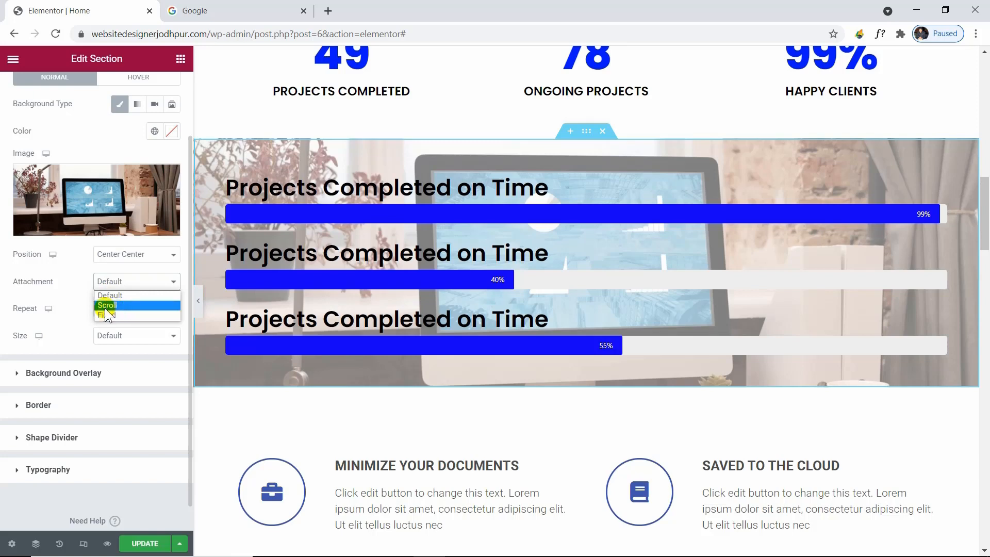
left_click(113, 314)
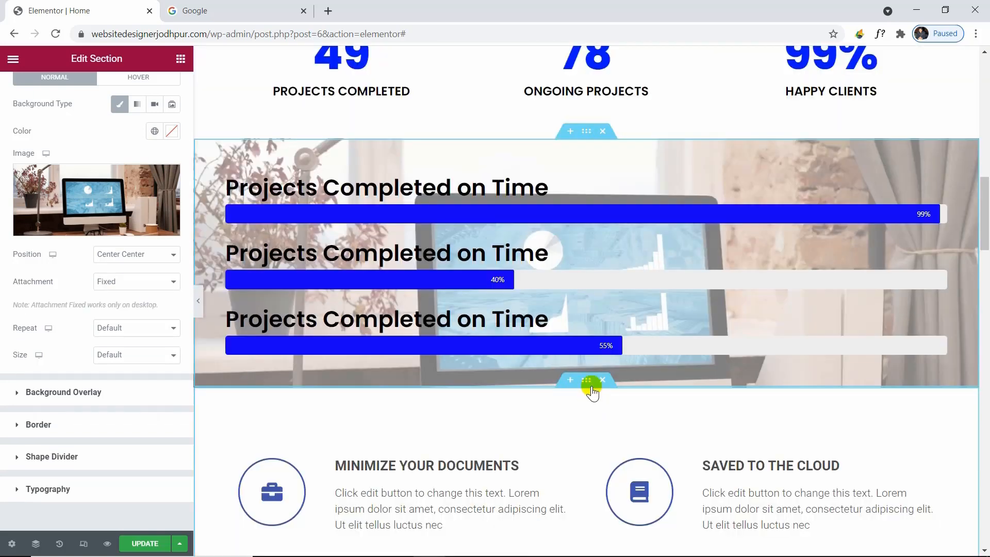
Insert a new single-column section directly below the progress bar section
left_click(570, 380)
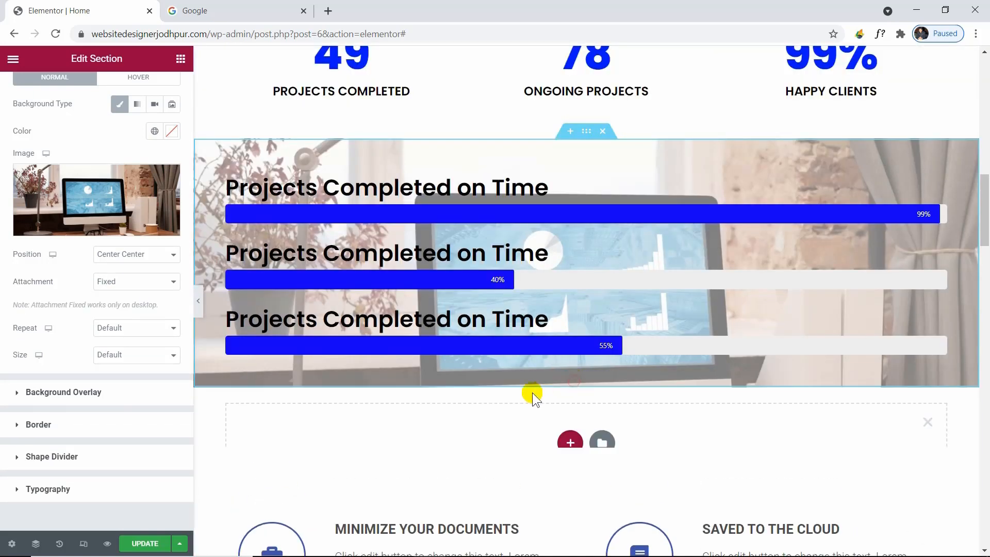
left_click(558, 442)
scroll(513, 416, "down", 1)
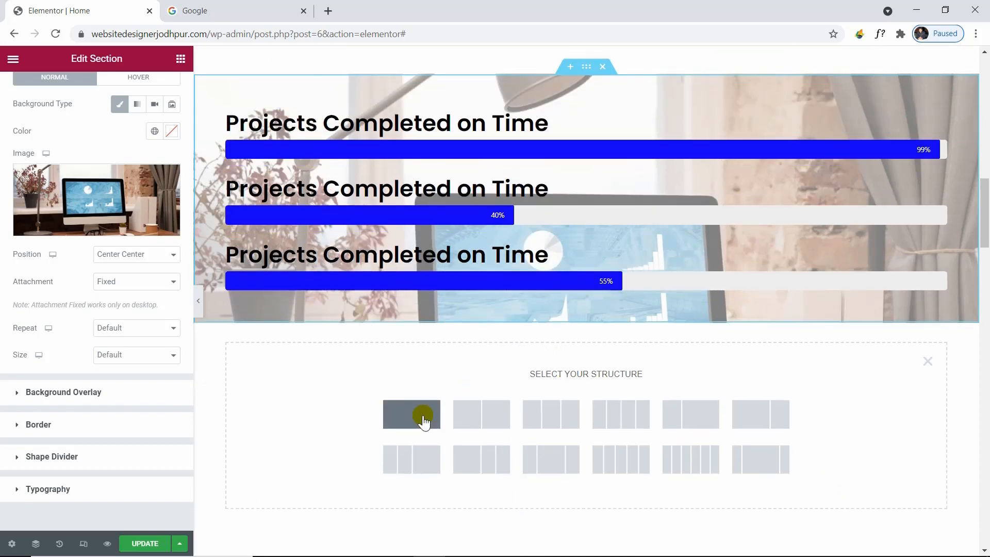
left_click(422, 420)
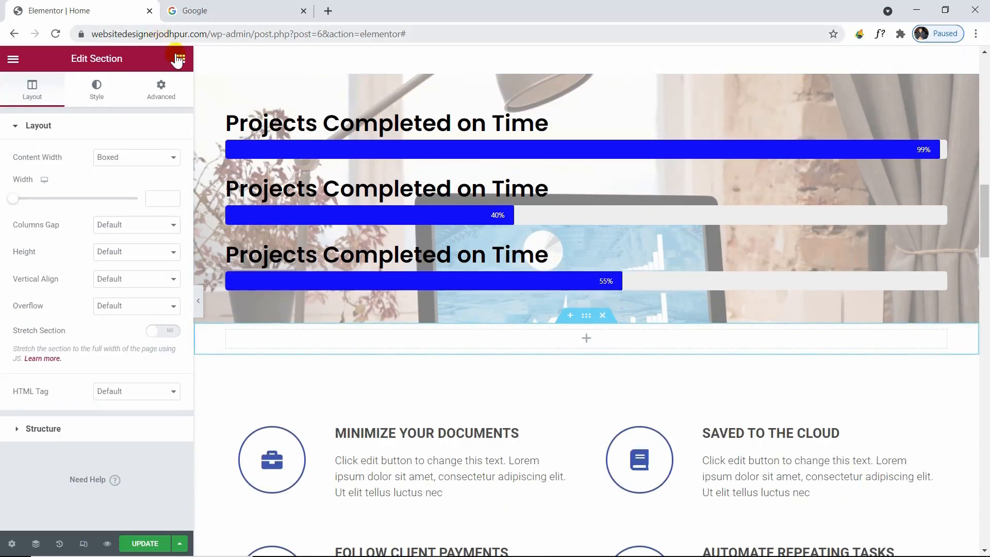
Add an Image Carousel widget to the new empty section
left_click(180, 58)
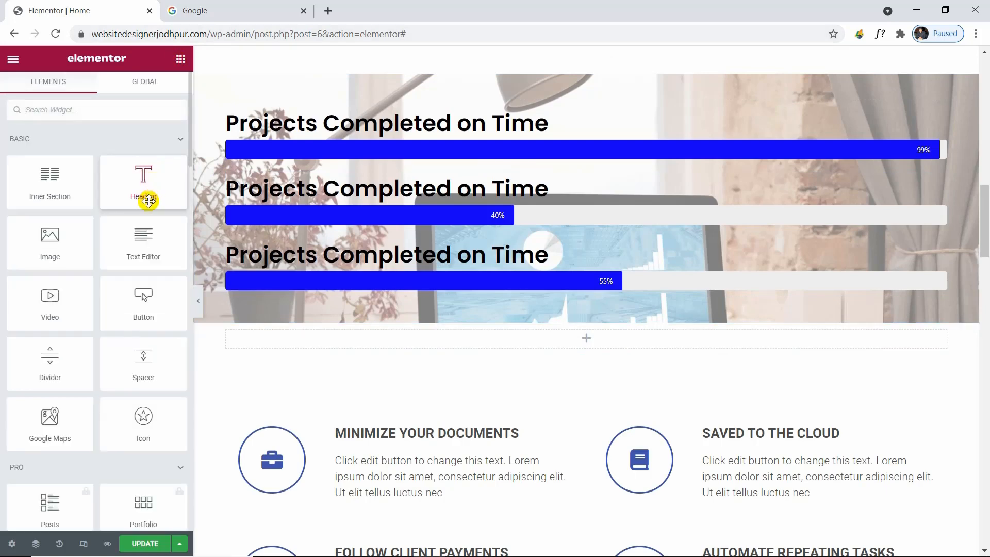
scroll(150, 199, "down", 1)
scroll(148, 251, "down", 7)
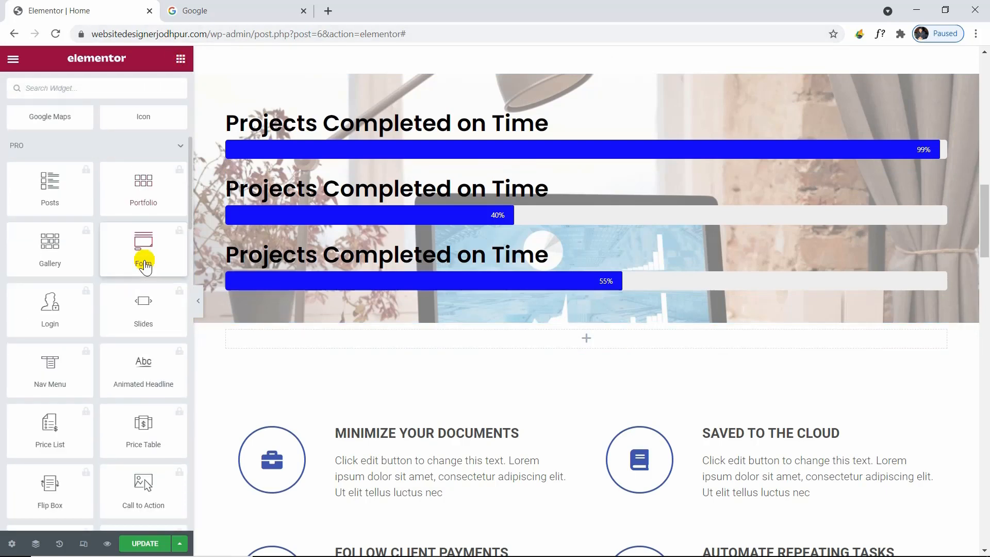
scroll(143, 260, "up", 10)
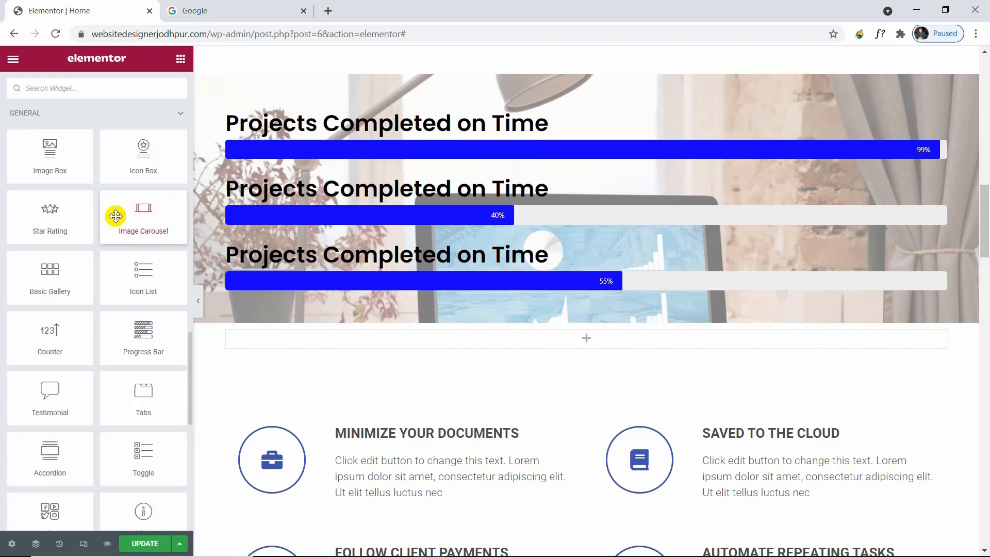
left_click_drag(150, 218, 605, 335)
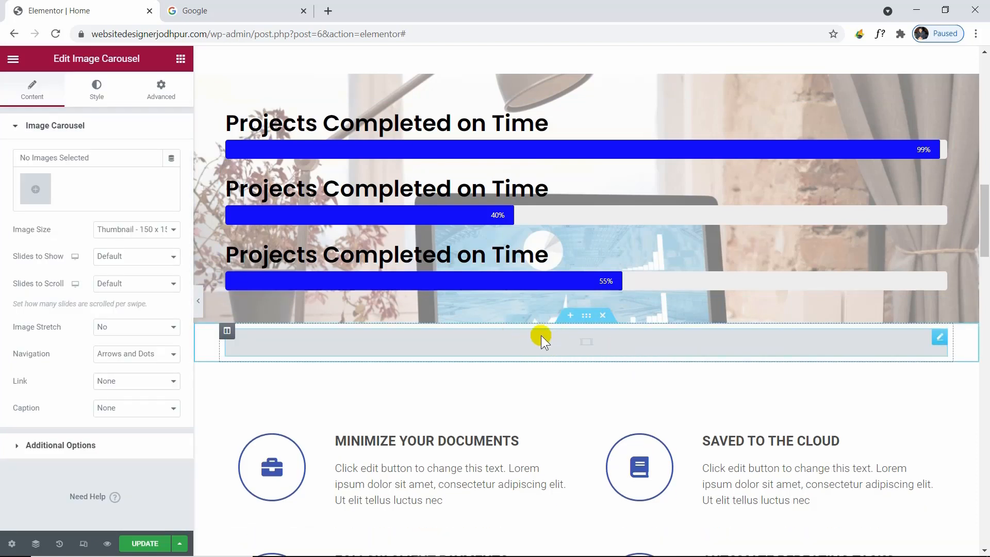
Upload the Pexels photos 3585001, 6476808 and 7181188 from the Elementor folder and insert them as the carousel's gallery
left_click(38, 197)
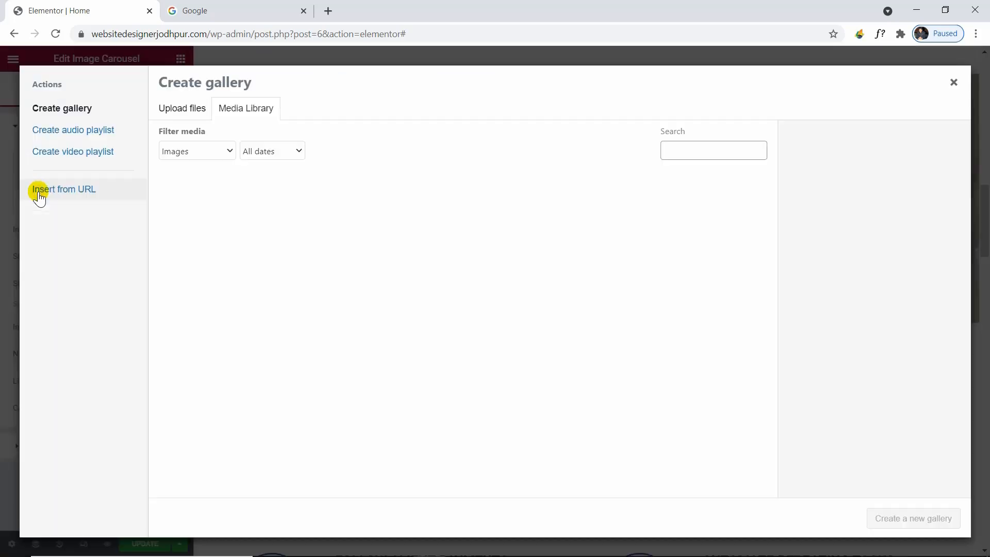
left_click(182, 108)
left_click(551, 299)
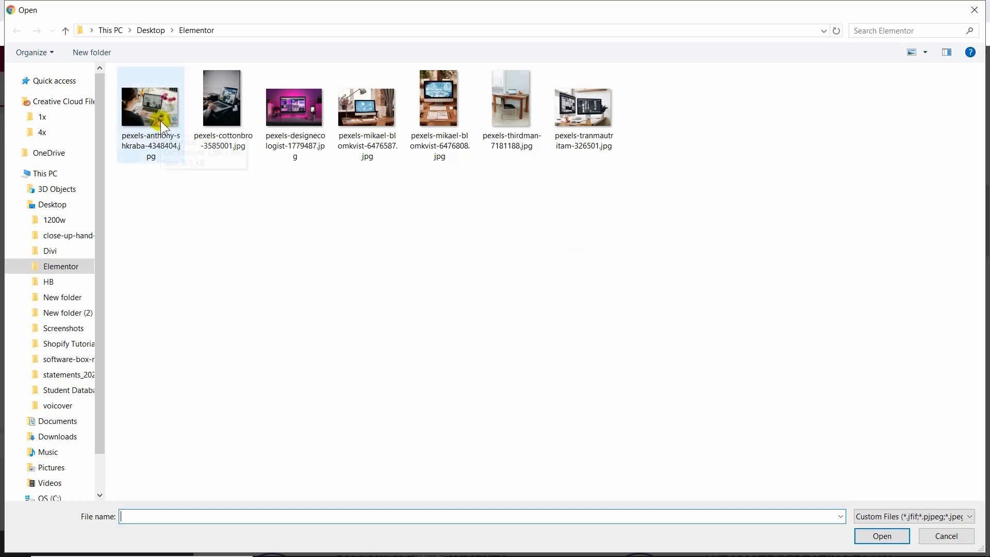
left_click(221, 136)
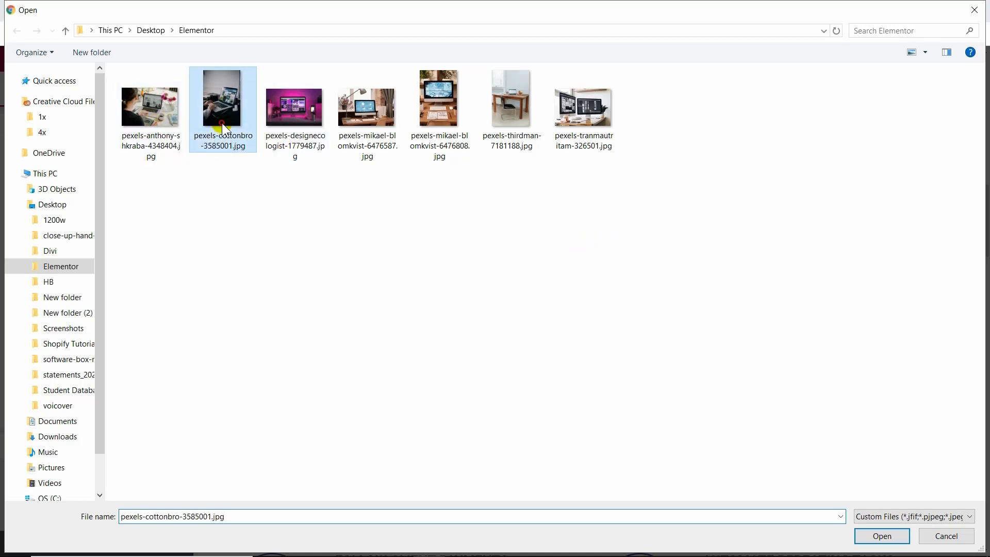
left_click(430, 115, "ctrl")
left_click(513, 135, "ctrl")
left_click(895, 535)
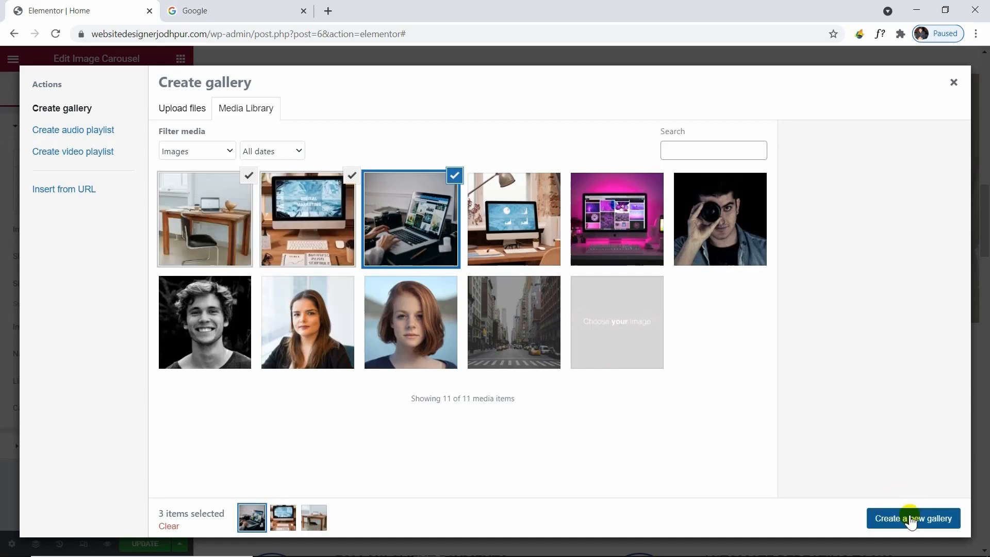
left_click(912, 520)
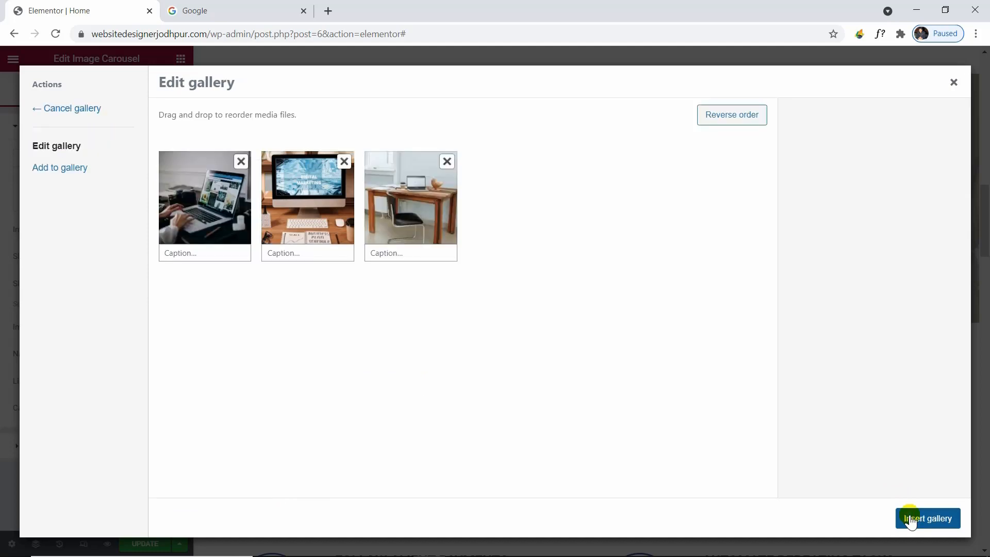
left_click(911, 520)
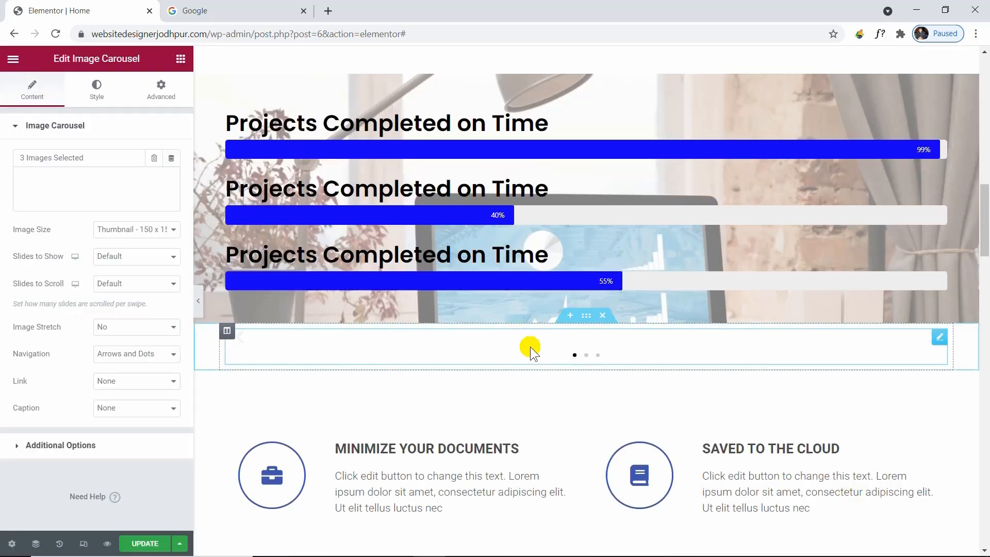
Try the carousel's slide dots and set its image size to Large - 1024 x 1024
scroll(665, 342, "down", 1)
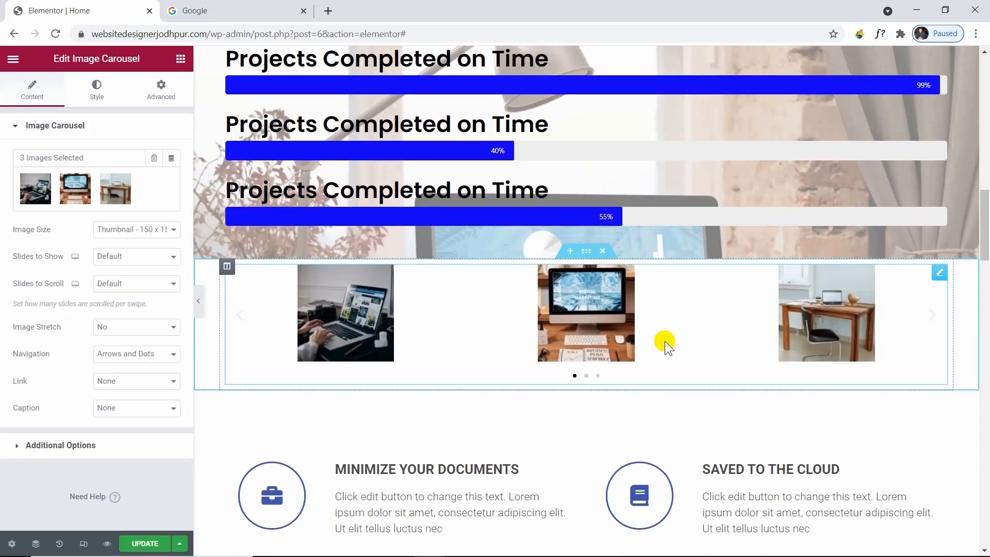
left_click(586, 376)
left_click(597, 375)
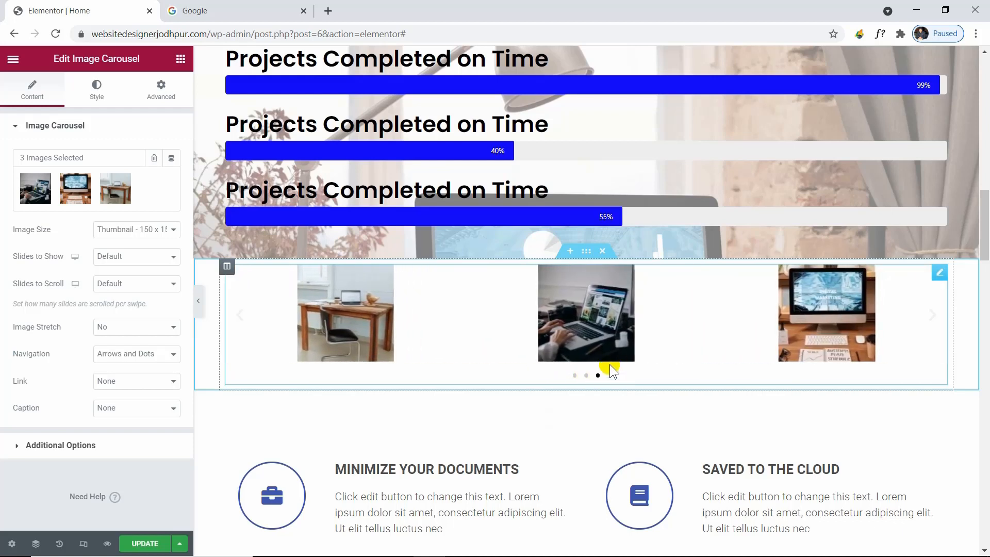
left_click(136, 229)
left_click(152, 254)
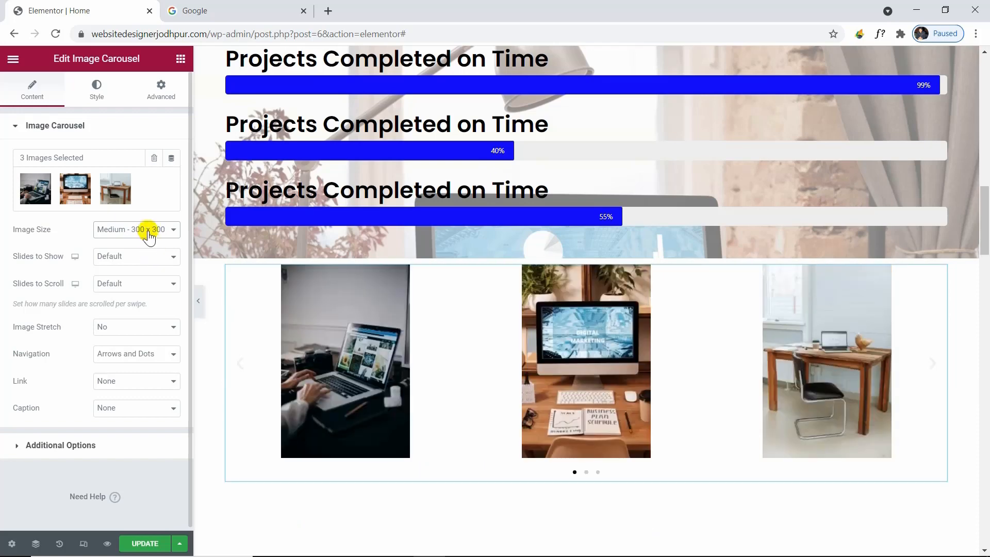
left_click(147, 230)
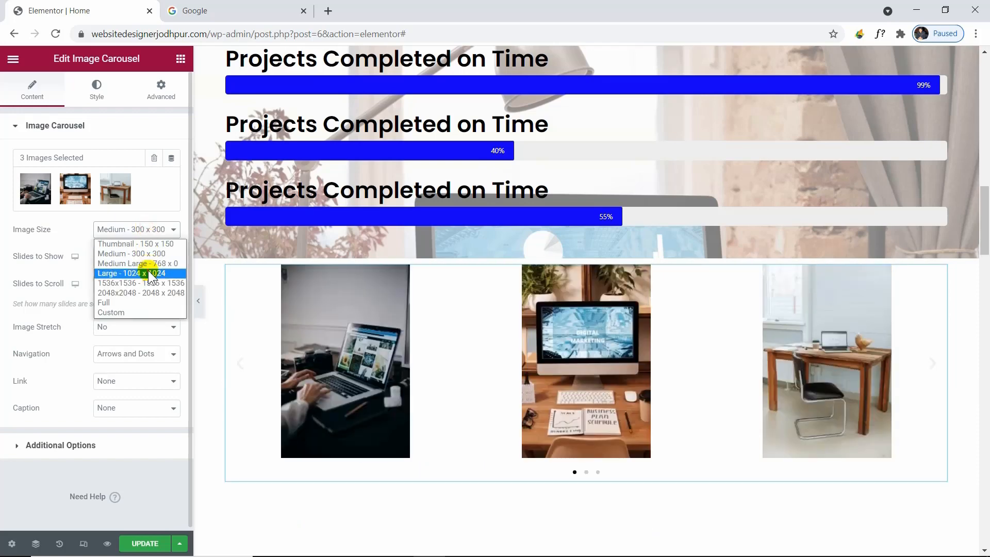
left_click(148, 270)
Page through the enlarged carousel slides and check the Slides to Show and Slides to Scroll options
scroll(624, 422, "down", 4)
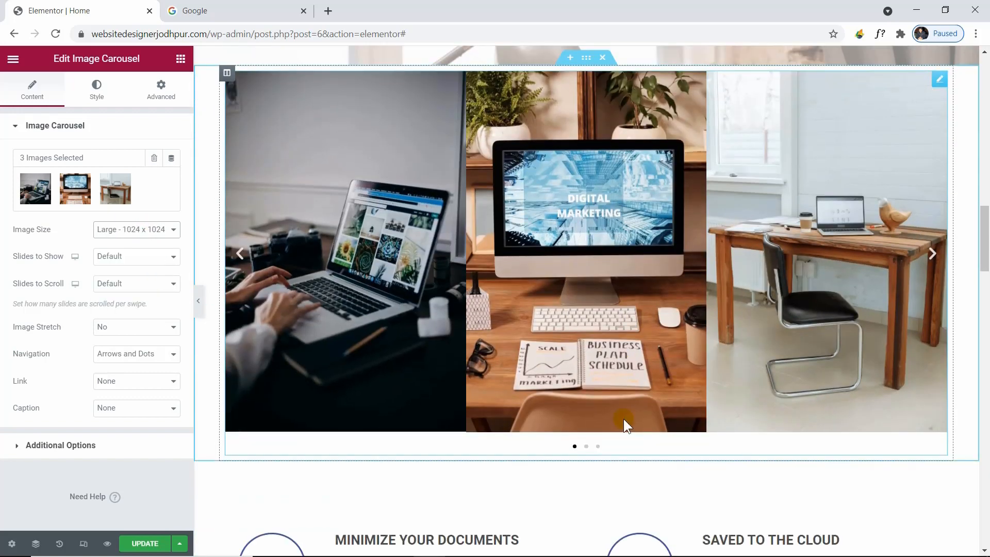
left_click(933, 254)
left_click(932, 254)
left_click(932, 255)
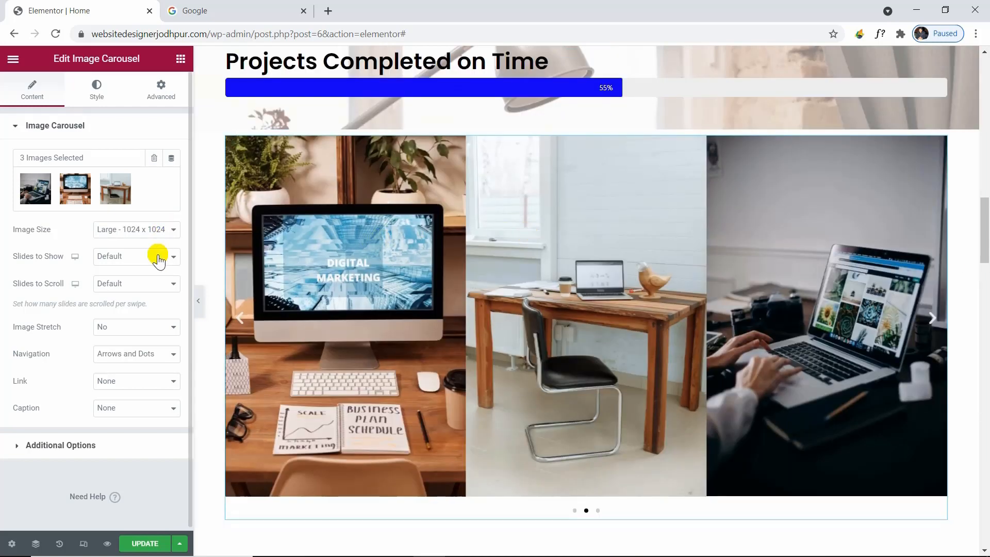
left_click(158, 257)
left_click(158, 260)
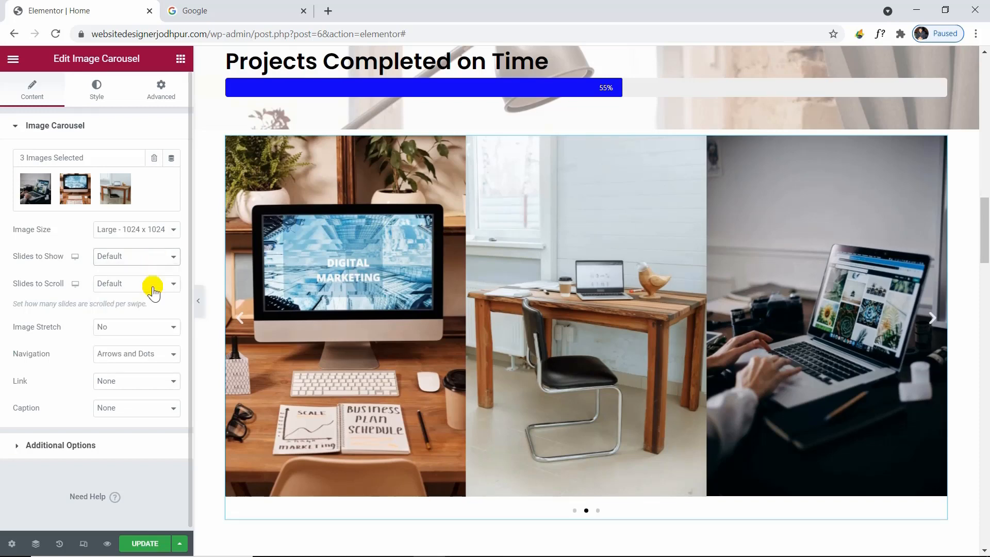
left_click(153, 287)
left_click(154, 289)
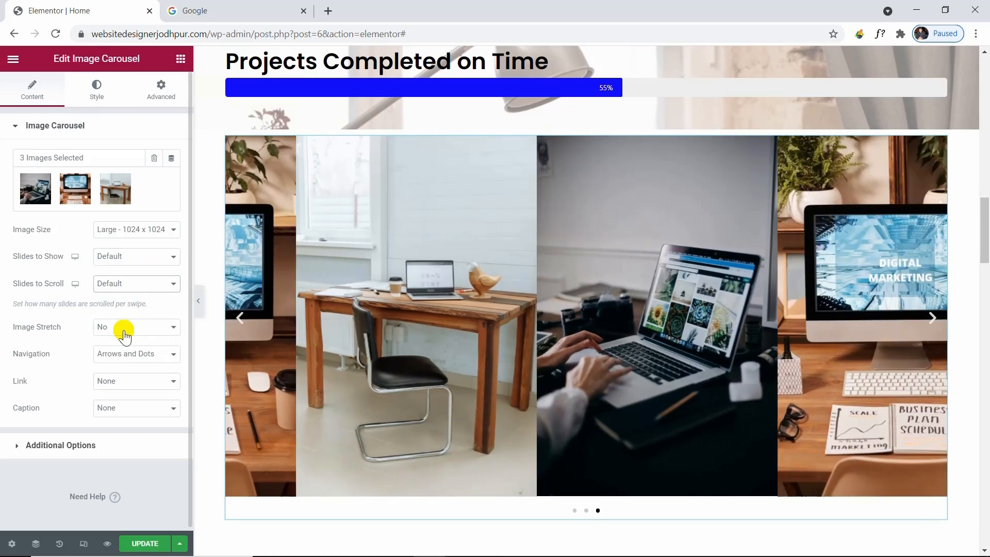
Try Image Stretch set to Yes on the carousel and return it to No
left_click(122, 326)
left_click(119, 350)
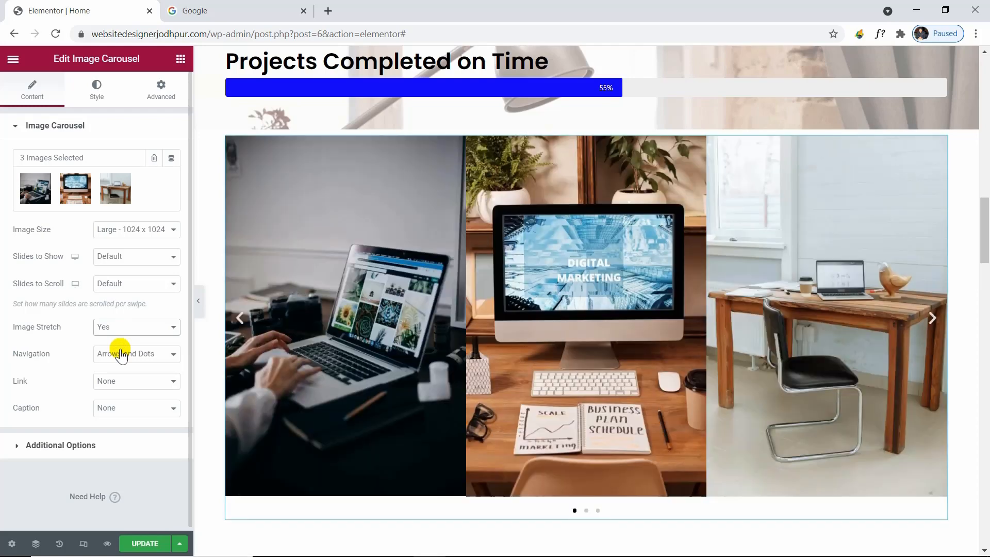
left_click(154, 328)
left_click(157, 340)
Try the carousel's navigation as Arrows and as None, and return it to Arrows and Dots
left_click(165, 361)
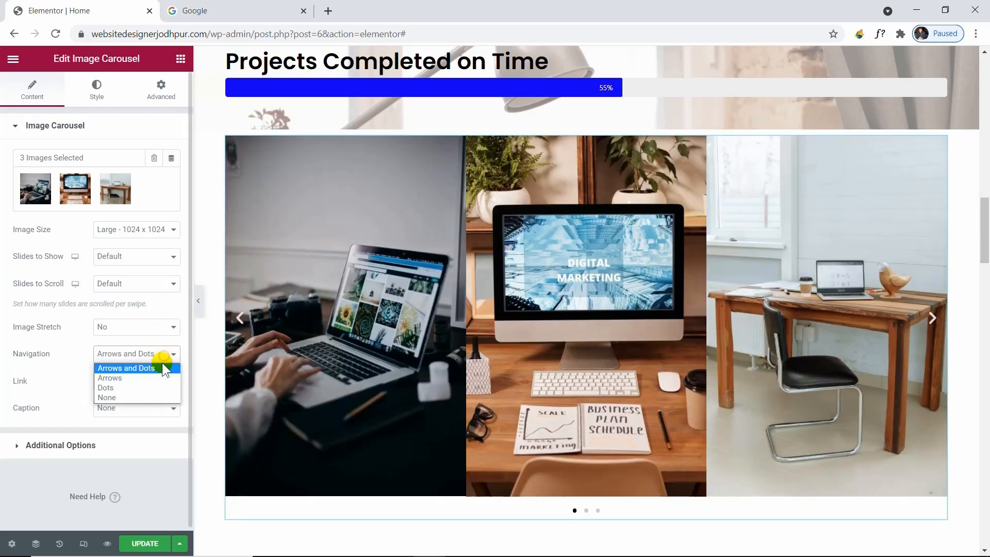
left_click(142, 380)
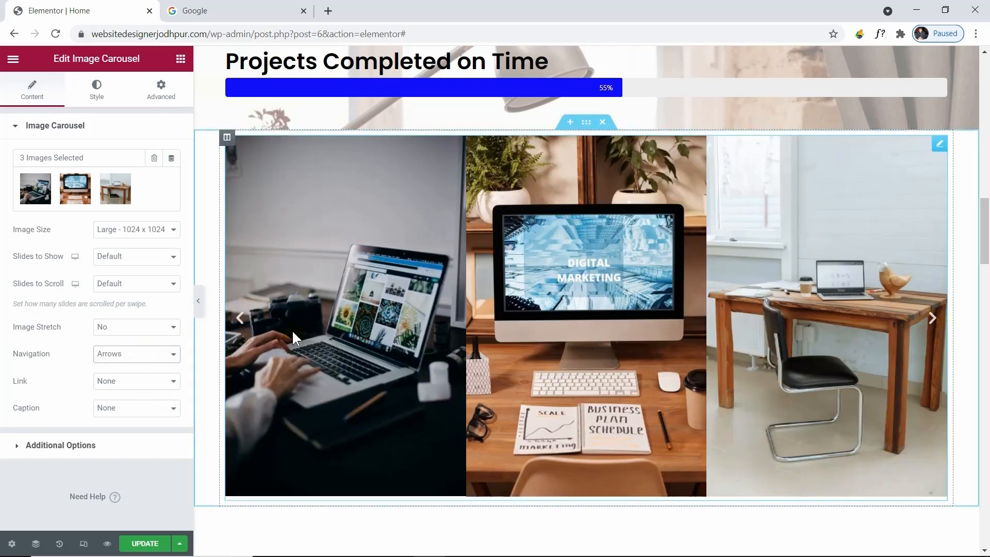
left_click(155, 353)
left_click(165, 397)
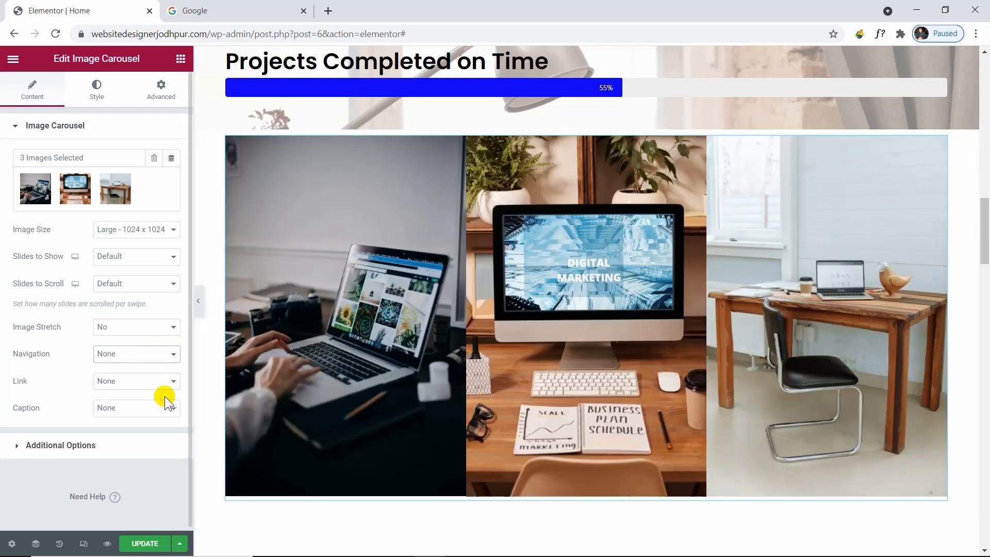
left_click(150, 353)
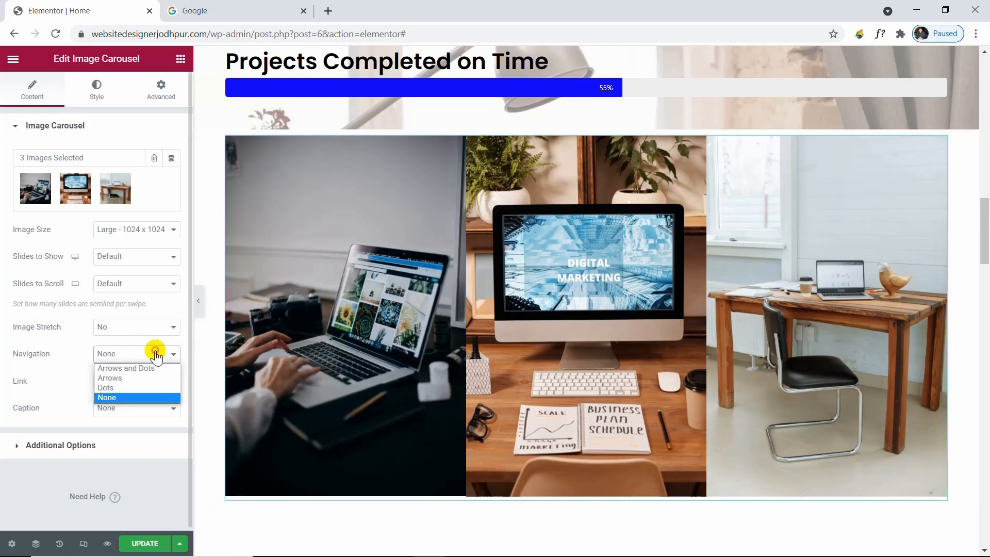
left_click(153, 368)
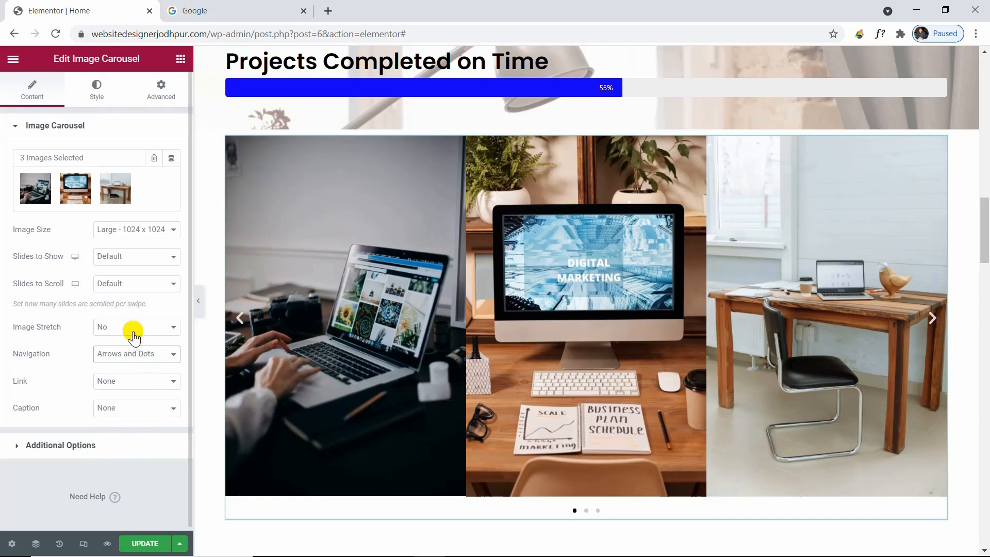
scroll(654, 388, "down", 4)
scroll(645, 388, "up", 4)
scroll(645, 388, "down", 3)
scroll(645, 388, "up", 2)
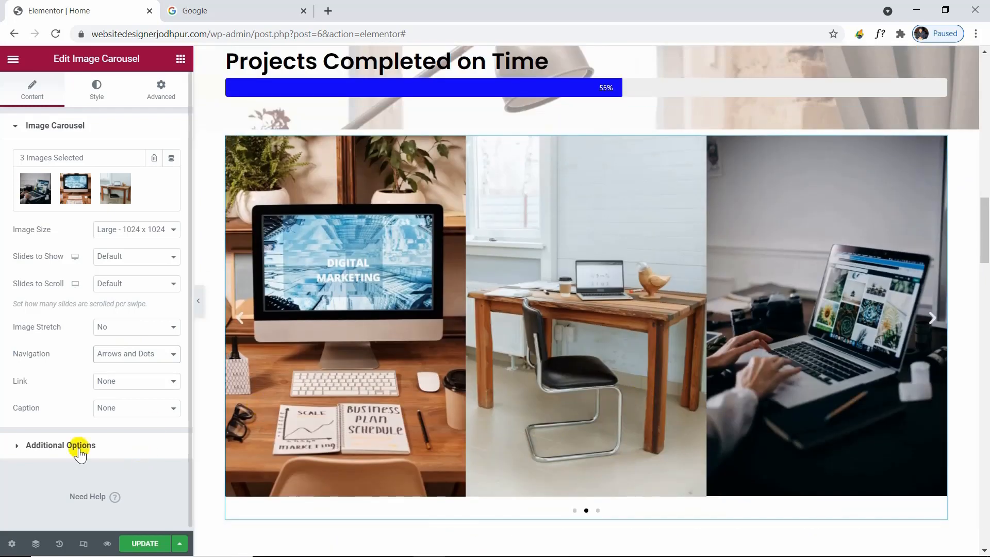
Check the carousel's autoplay, Pause on Hover and Infinite Loop choices in its additional options
left_click(71, 446)
left_click(122, 218)
left_click(126, 240)
left_click(132, 216)
left_click(134, 231)
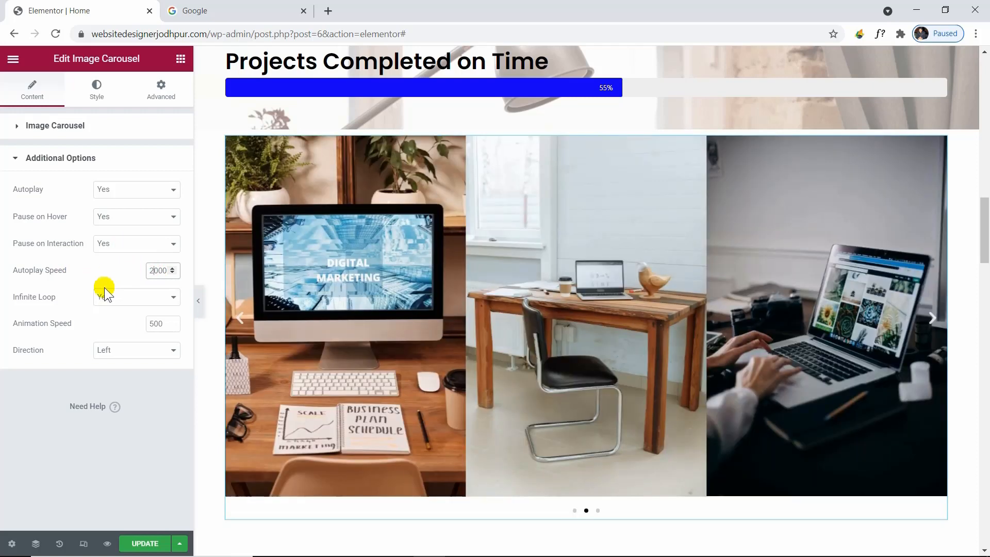
left_click(105, 296)
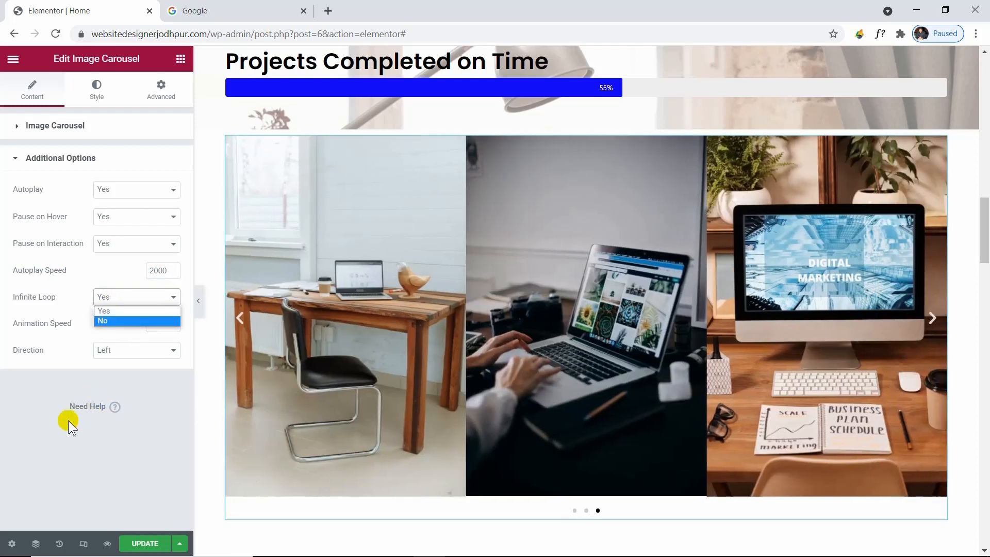
left_click(37, 462)
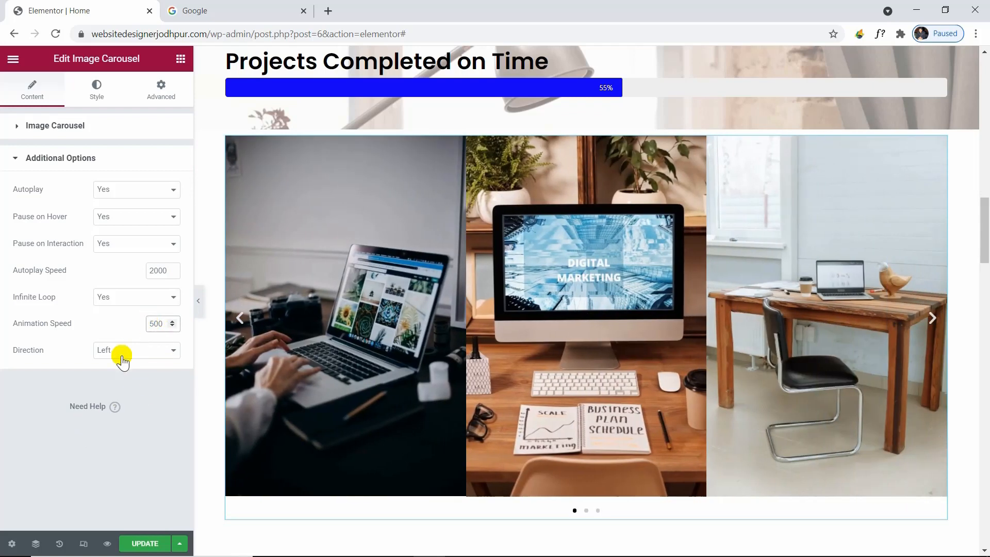
Try the carousel's Direction set to Right and undo the change
left_click(123, 350)
left_click(120, 374)
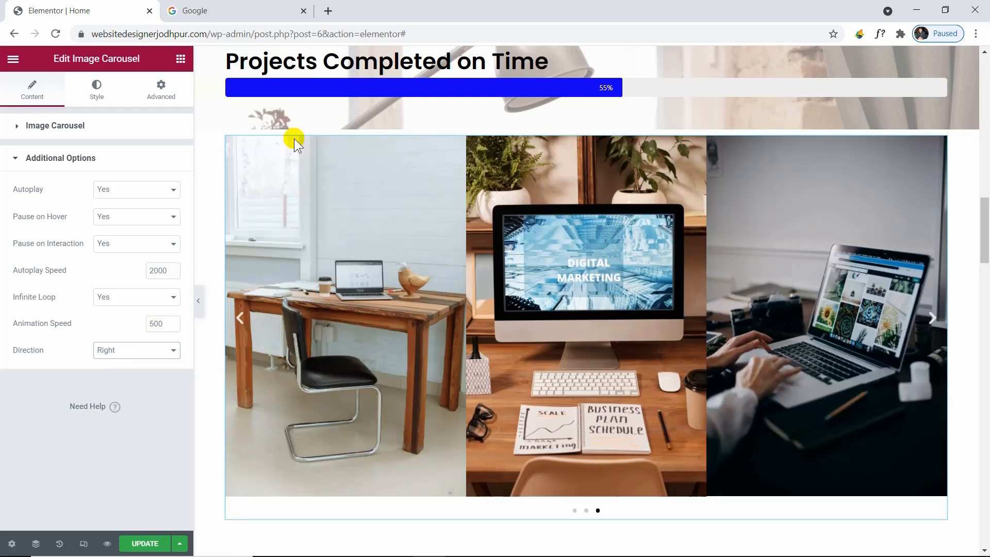
key("ctrl+z")
left_click(19, 125)
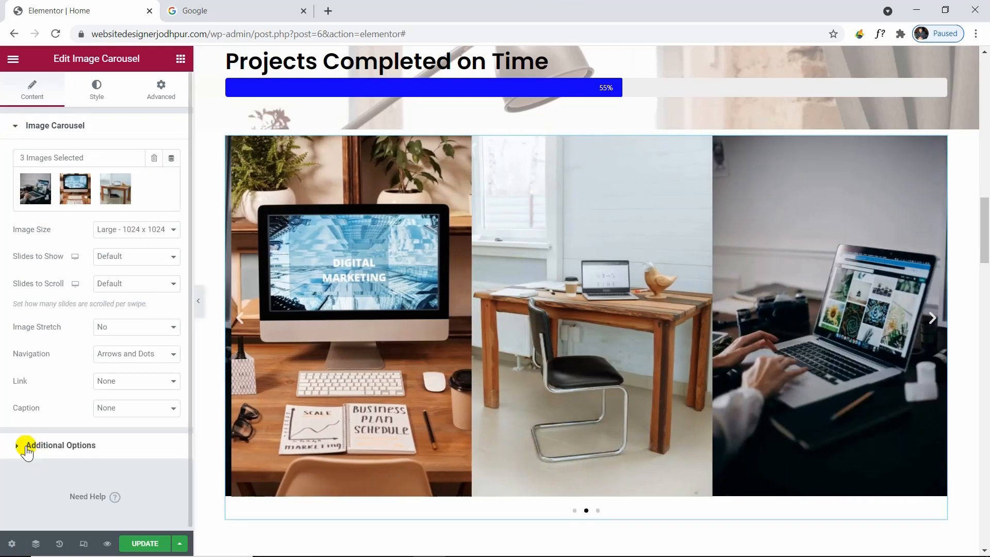
Style the carousel's navigation arrows with position Outside, size 26 and colour #000000
left_click(96, 88)
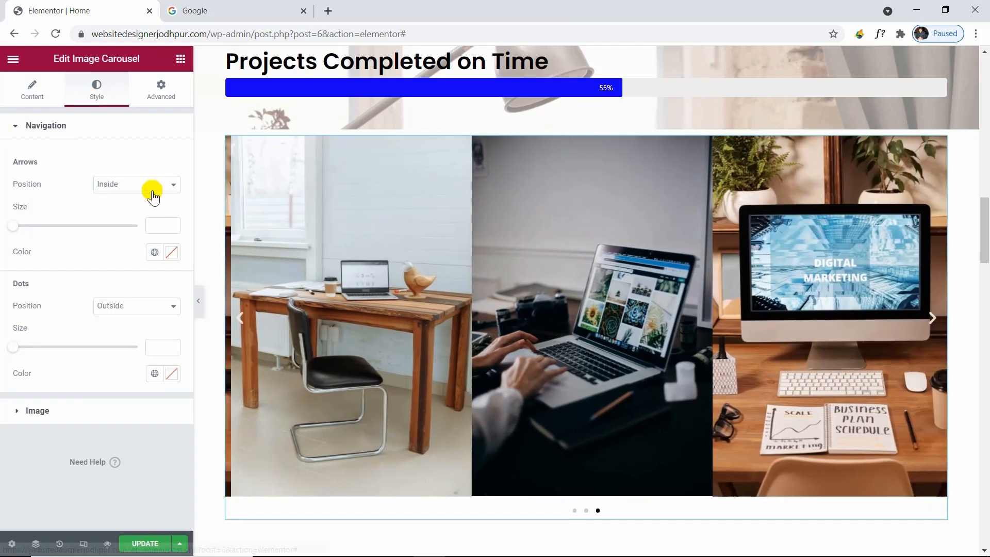
left_click(135, 186)
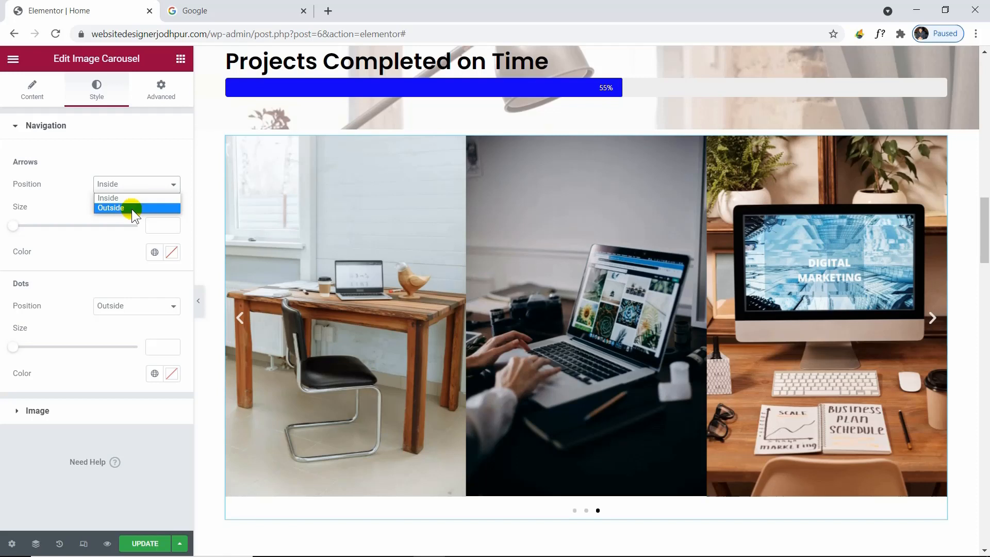
left_click(132, 209)
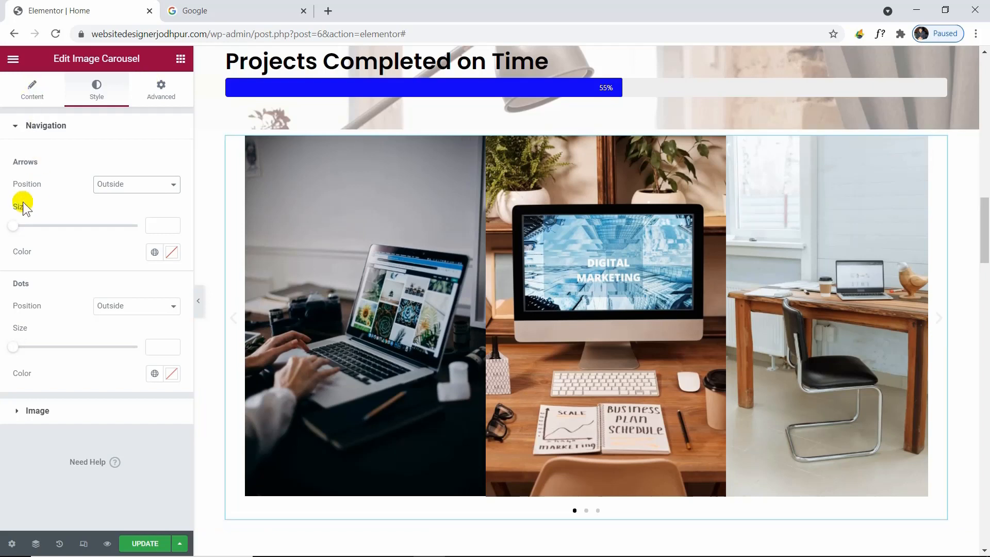
left_click(16, 226)
mouse_move(34, 230)
left_mouse_down()
mouse_move(83, 223)
mouse_move(17, 226)
mouse_move(32, 225)
left_mouse_up()
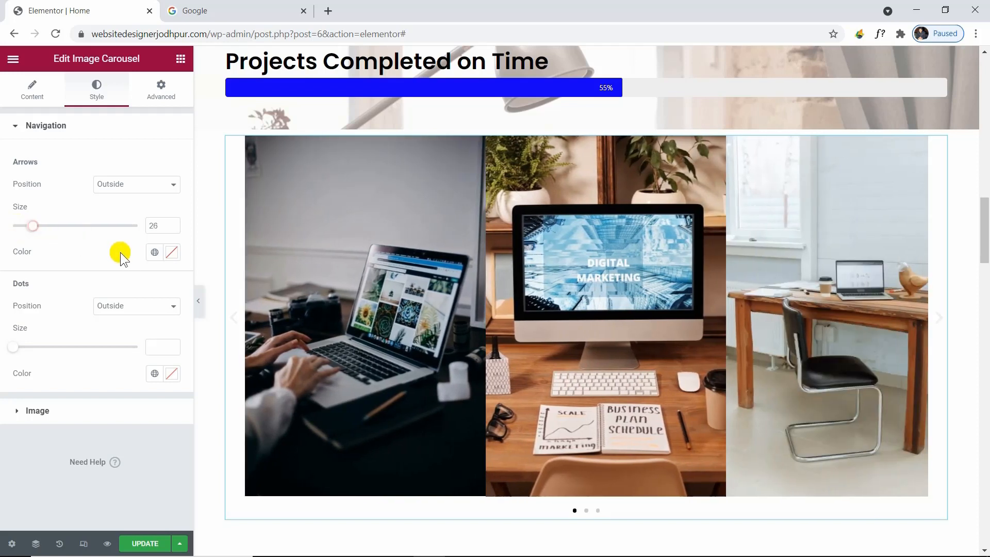
left_click(181, 252)
left_click(24, 407)
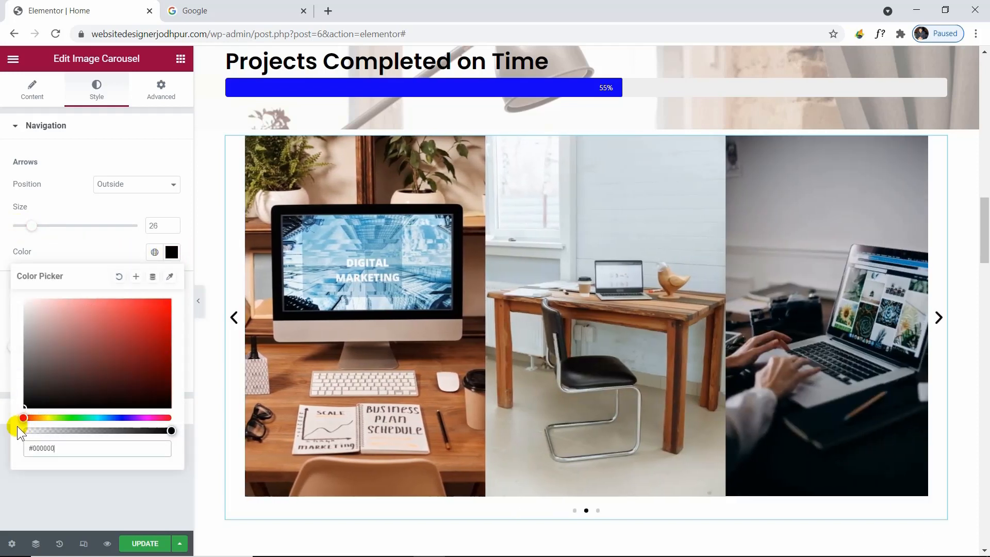
left_click(87, 248)
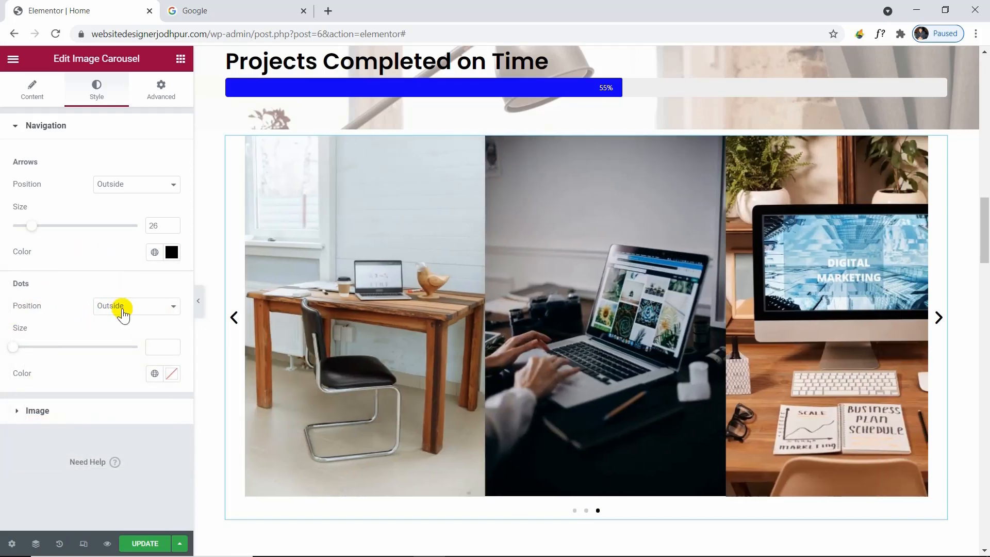
Style the carousel's navigation dots with position Inside, near-white colour #FBFBFB and size 9
left_click(122, 315)
left_click(124, 326)
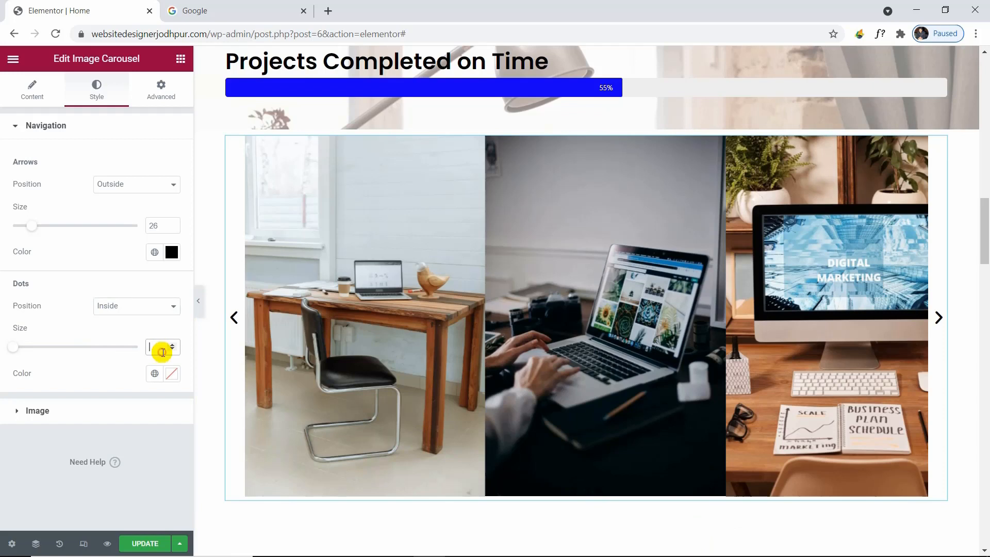
left_click(172, 372)
left_click(25, 194)
left_click_drag(24, 194, 19, 193)
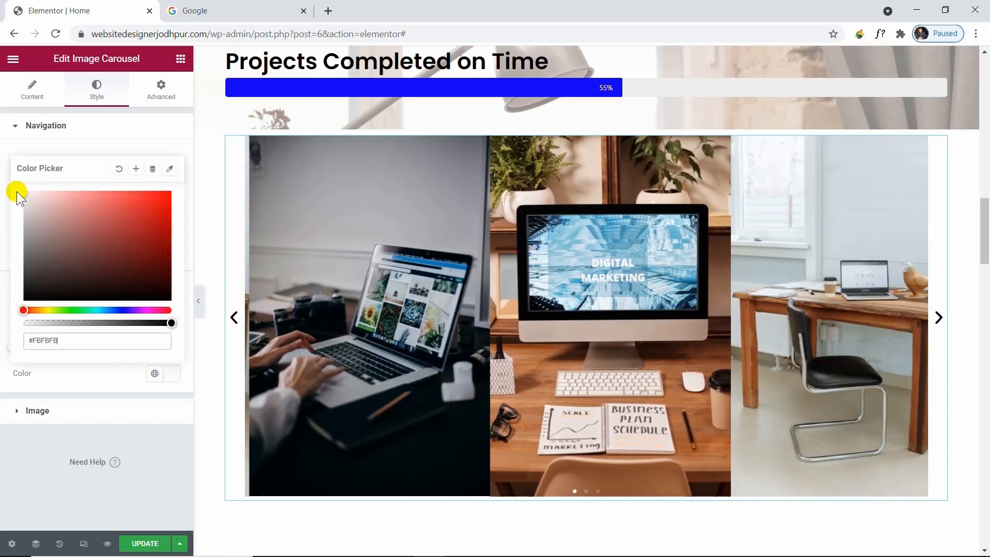
left_click(109, 365)
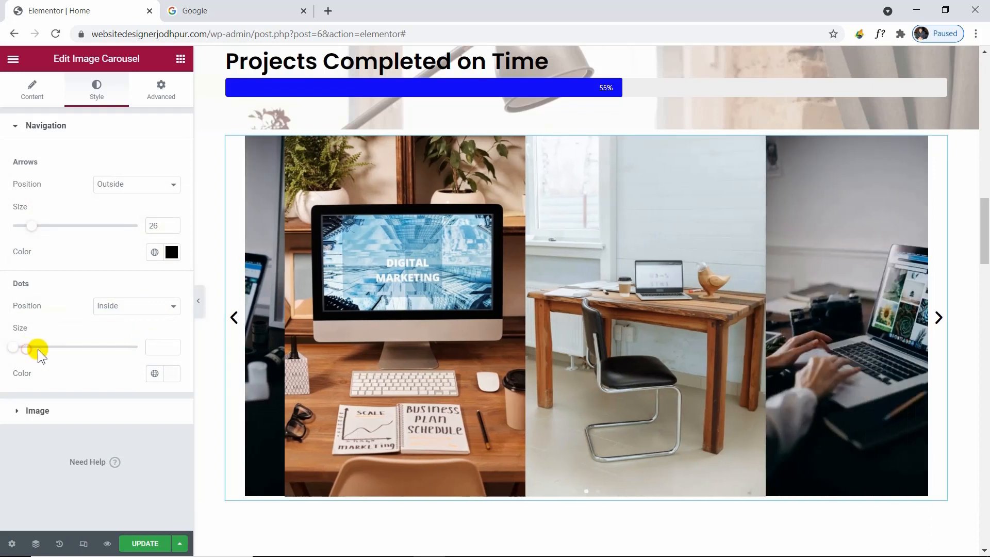
left_click(38, 348)
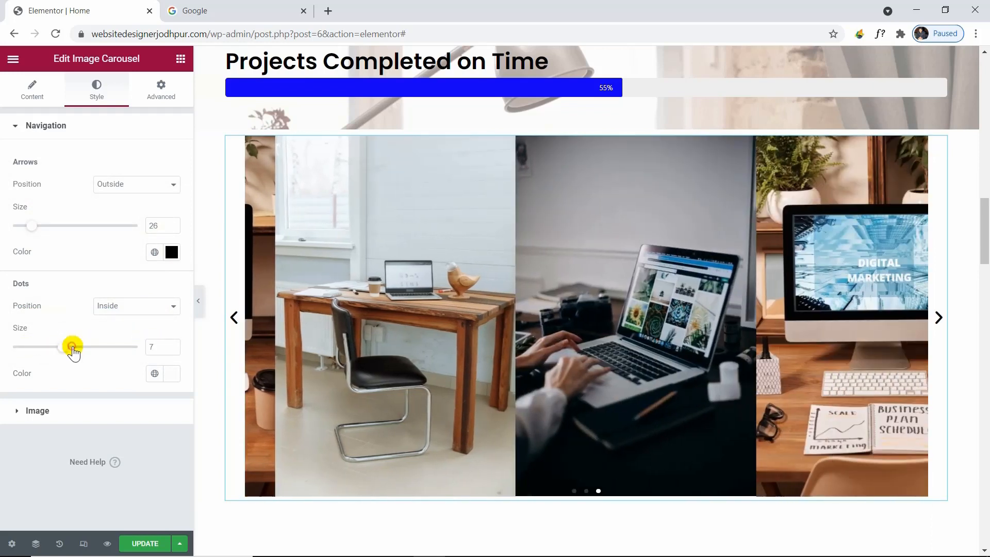
left_click_drag(72, 347, 103, 349)
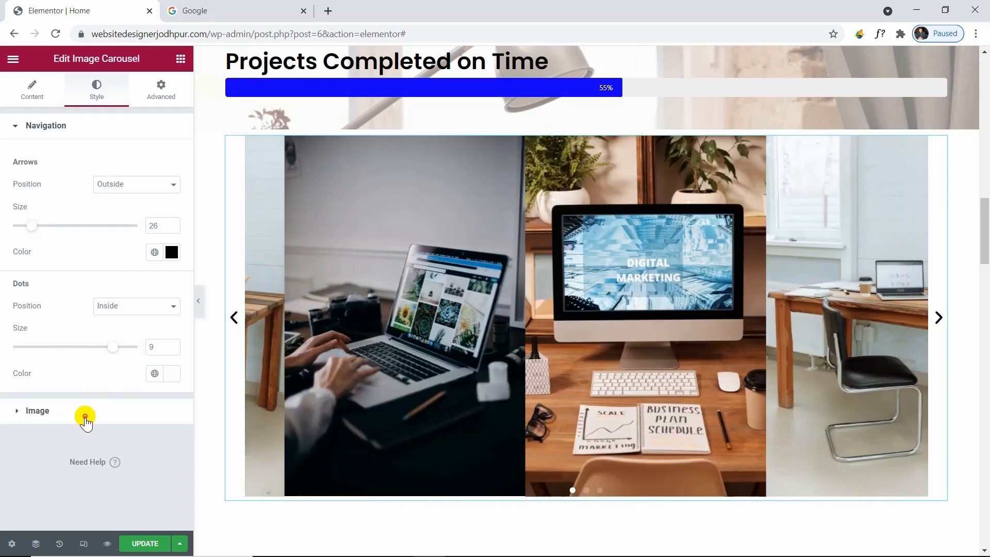
Try custom spacing of 21 between the carousel images and return Spacing to Default
left_click(83, 413)
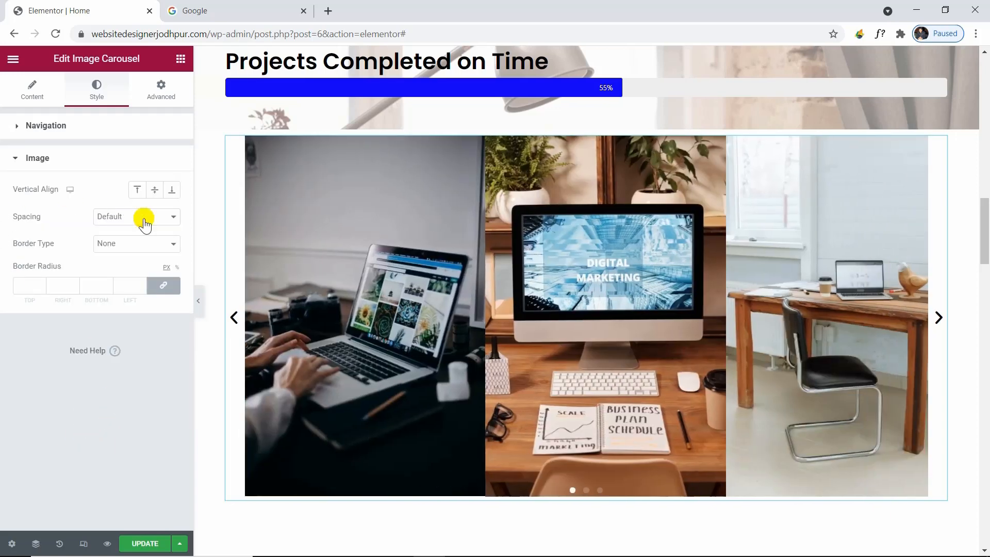
left_click(123, 220)
left_click(141, 228)
left_click(146, 237)
mouse_move(42, 247)
left_mouse_down()
mouse_move(137, 248)
mouse_move(3, 253)
mouse_move(40, 244)
left_mouse_up()
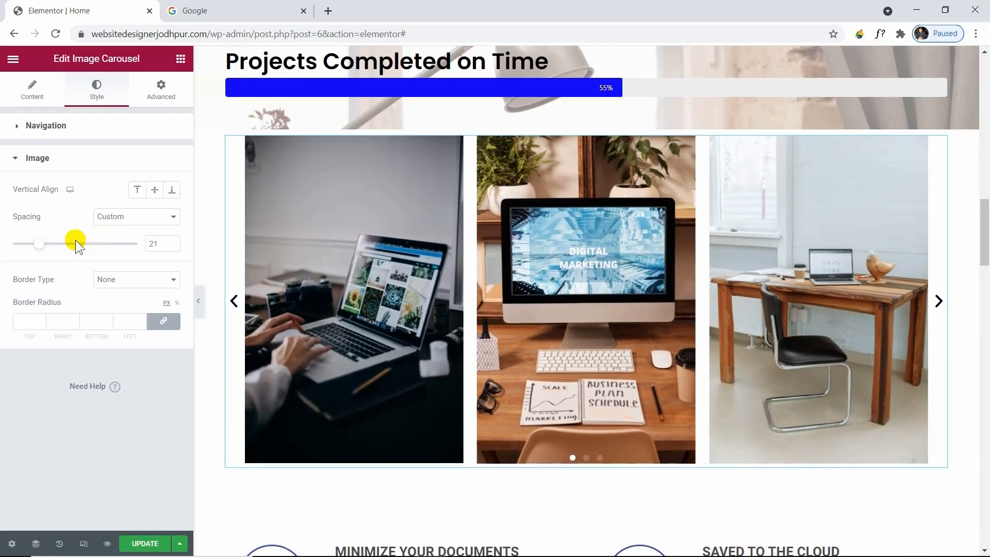
left_click(103, 217)
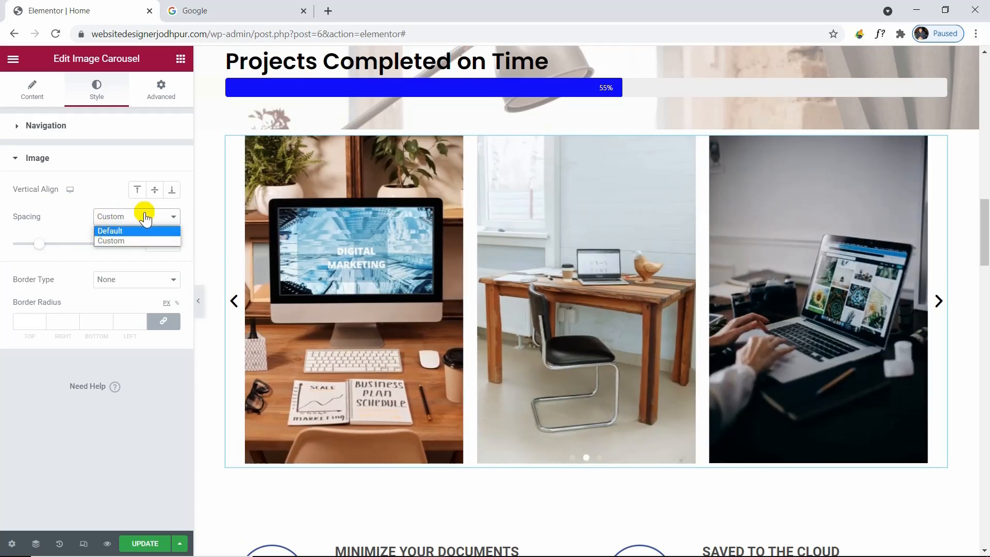
left_click(139, 231)
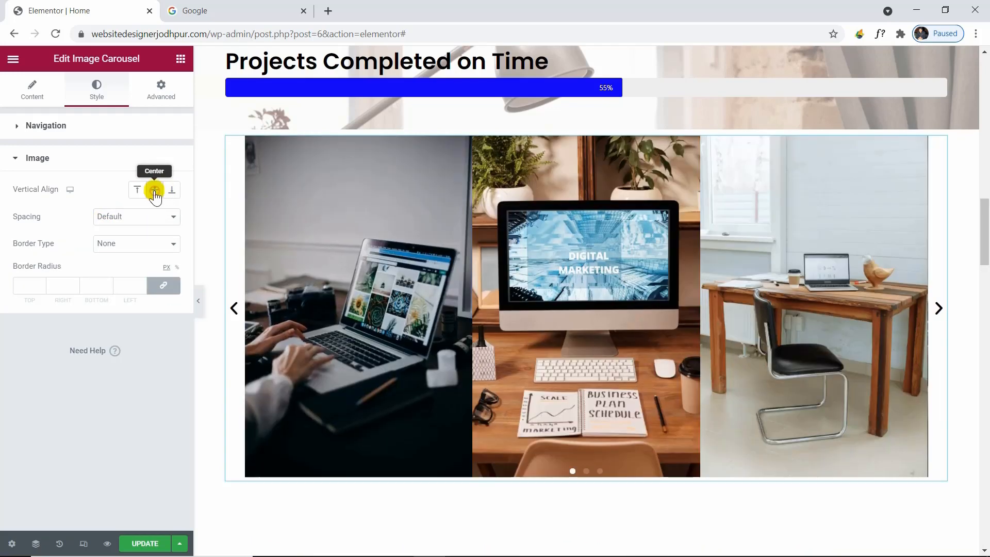
Try the carousel images' vertical alignment at the top and set it to End
left_click(139, 190)
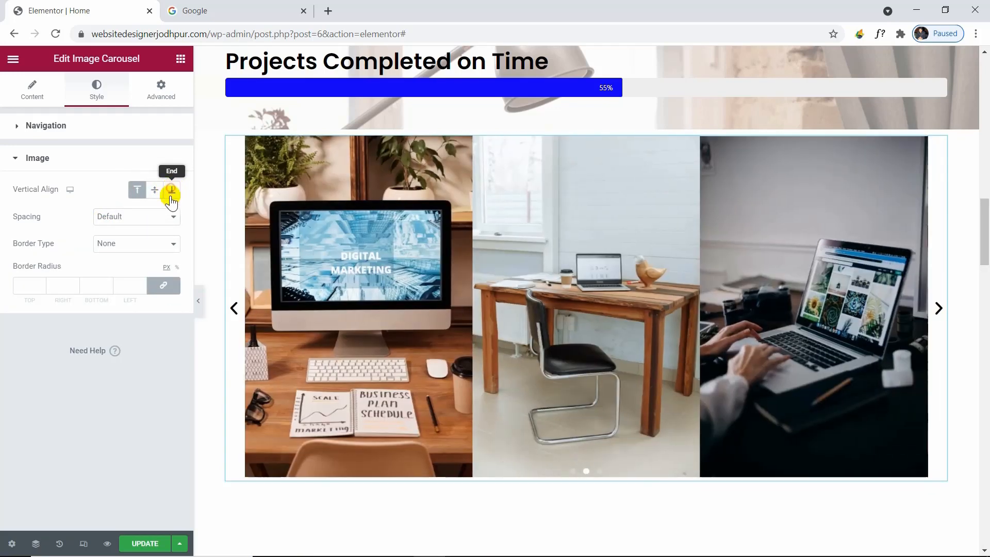
left_click(171, 190)
Try a Solid border of width 8 around the carousel images and return Border Type to None
left_click(124, 251)
left_click(131, 266)
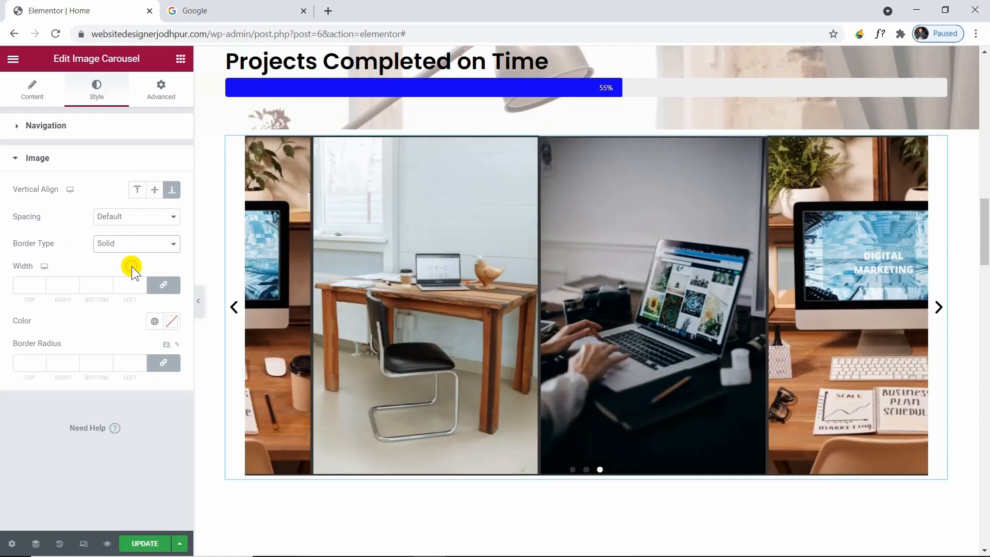
left_click(36, 285)
type("6")
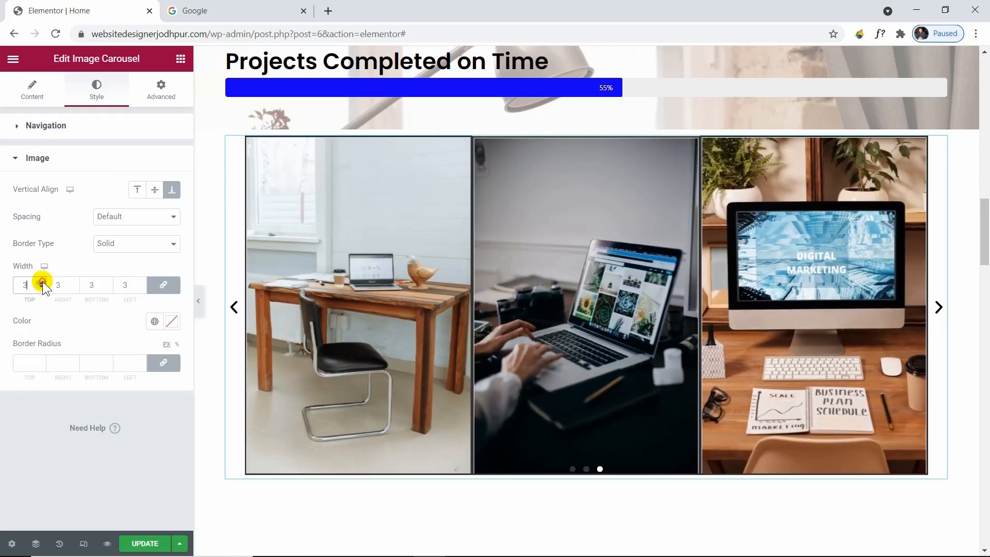
left_click(43, 280)
left_click(42, 280)
left_click(140, 245)
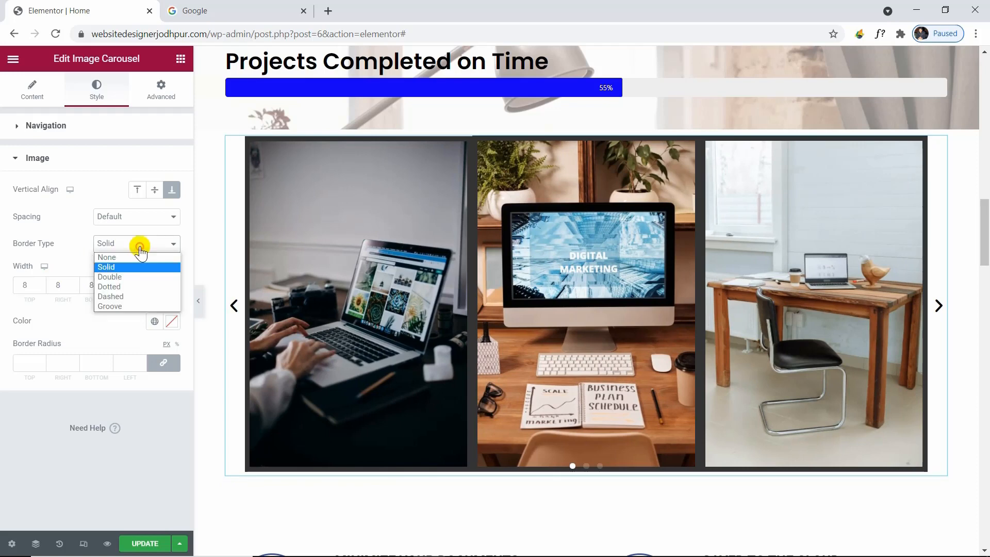
left_click(125, 257)
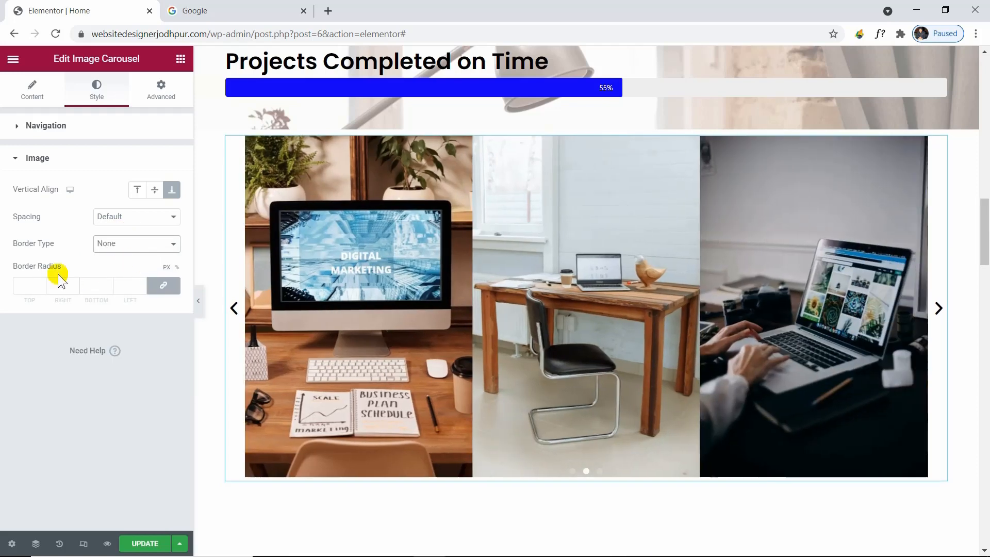
Raise the carousel images' border radius to 21 on all corners
left_click(41, 283)
left_click(42, 283)
left_click(41, 283)
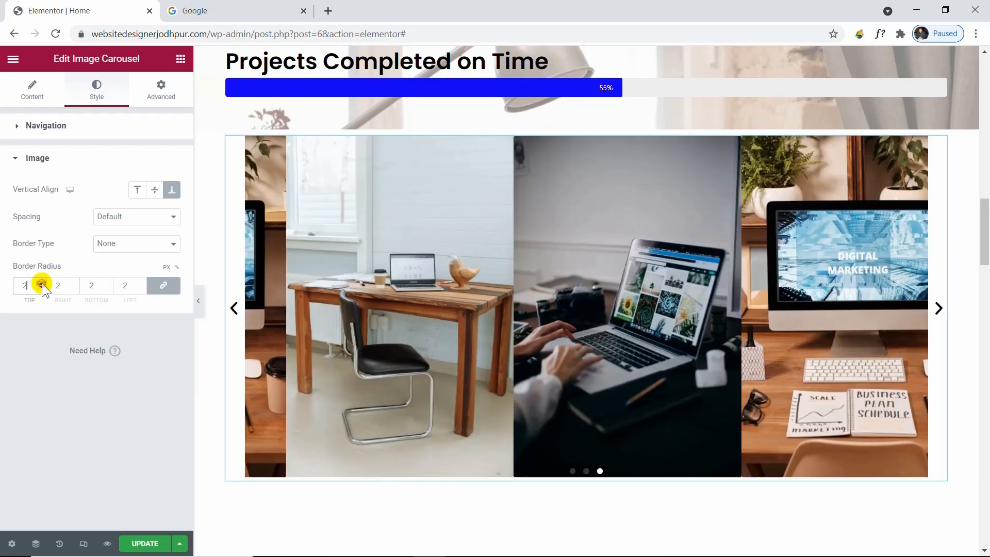
left_click(42, 283)
left_click(42, 283)
left_click(42, 283)
left_click(42, 283)
left_click(42, 283)
left_click(42, 283)
left_click(42, 283)
left_click(41, 283)
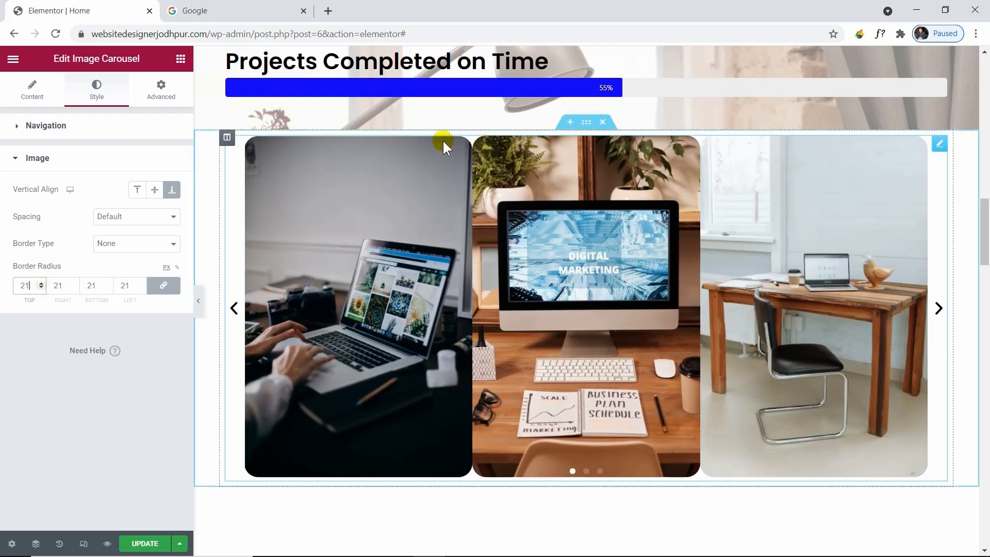
Try a border radius of 500 on the carousel images and clear the value
left_click_drag(32, 286, 11, 294)
type("500")
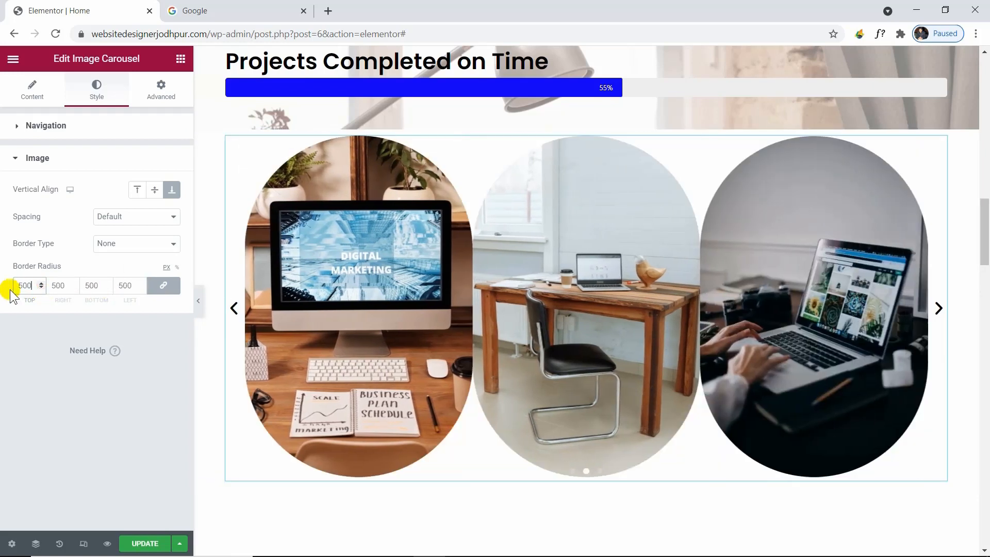
left_click_drag(33, 285, 5, 286)
key("BackSpace")
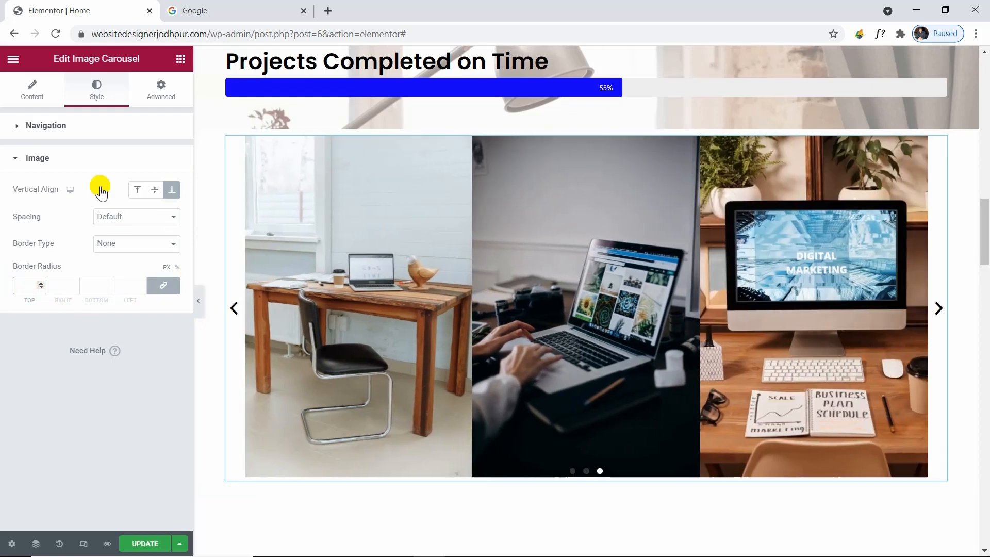
Unlink the carousel section's padding values and set its top and bottom padding to 80 px
left_click(11, 125)
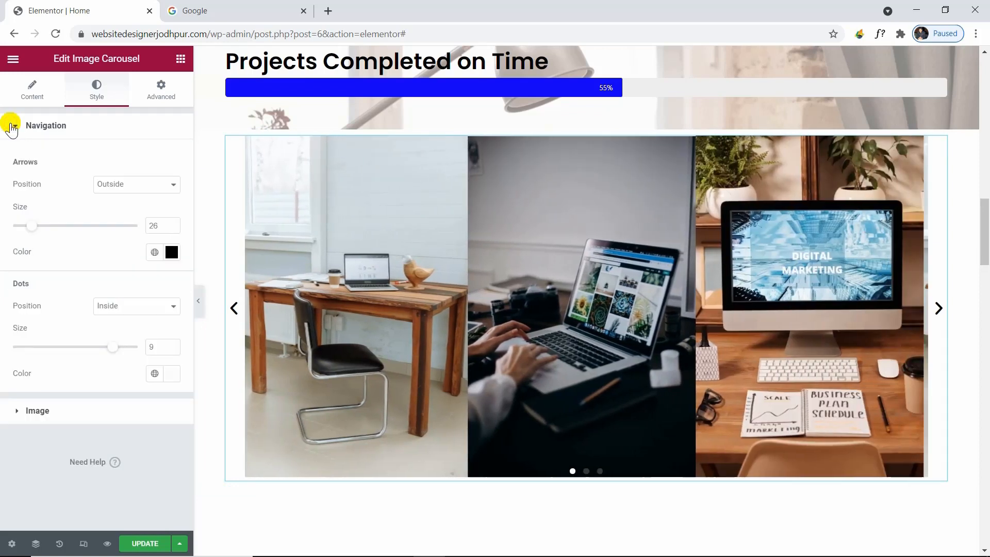
left_click(139, 98)
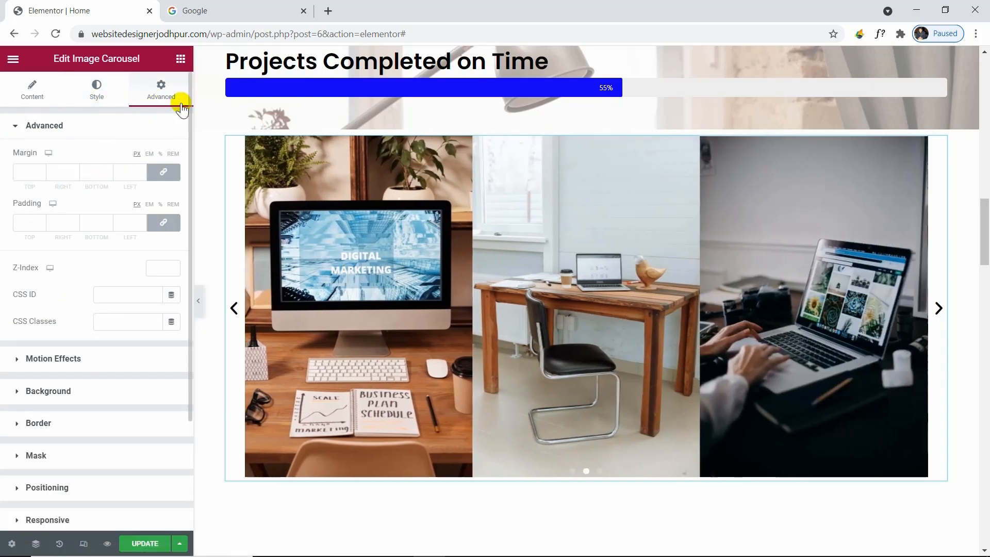
left_click(196, 305)
left_click(161, 223)
left_click(28, 223)
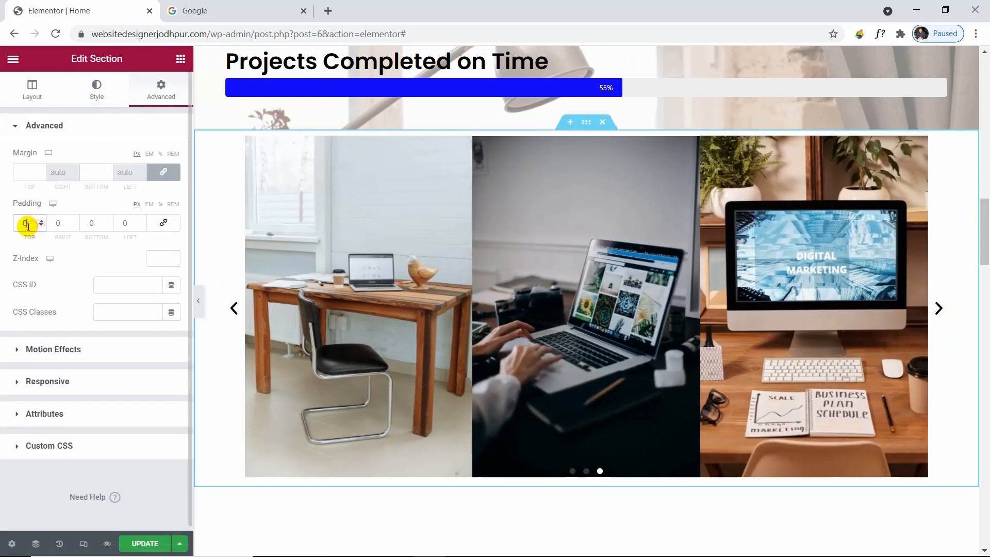
type("80")
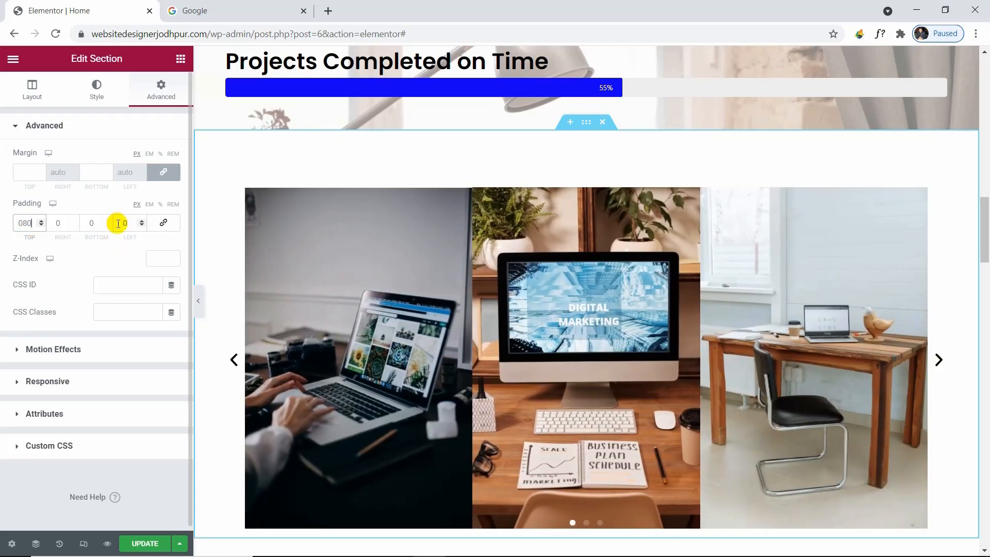
double_click(88, 225)
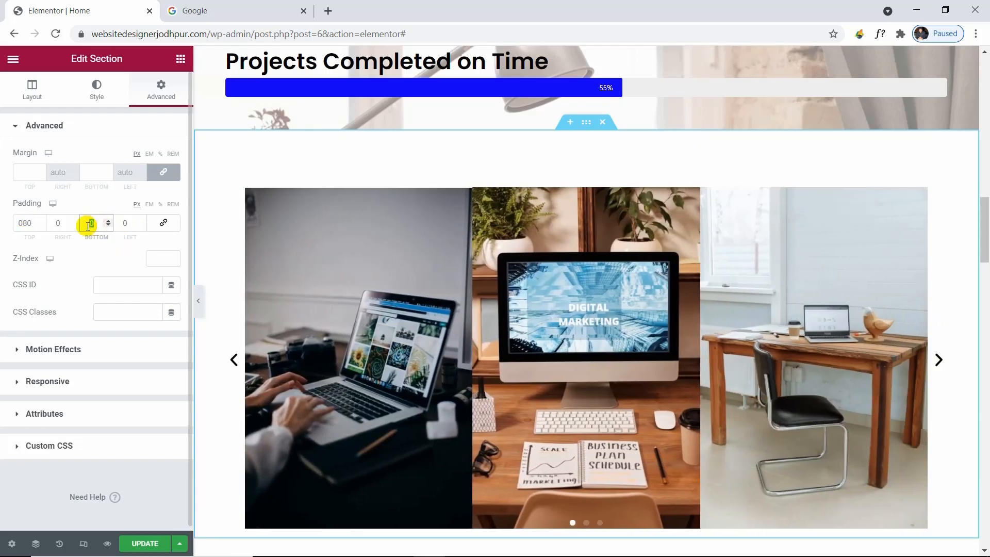
type("80")
scroll(627, 289, "down", 4)
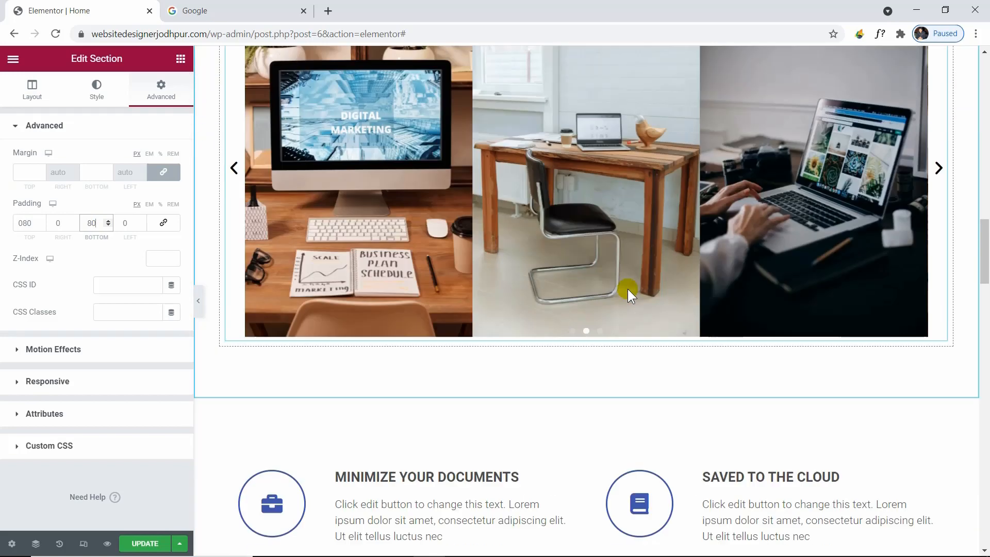
Preview the carousel section and its spacing to the neighbouring sections across the full page width
scroll(570, 426, "up", 4)
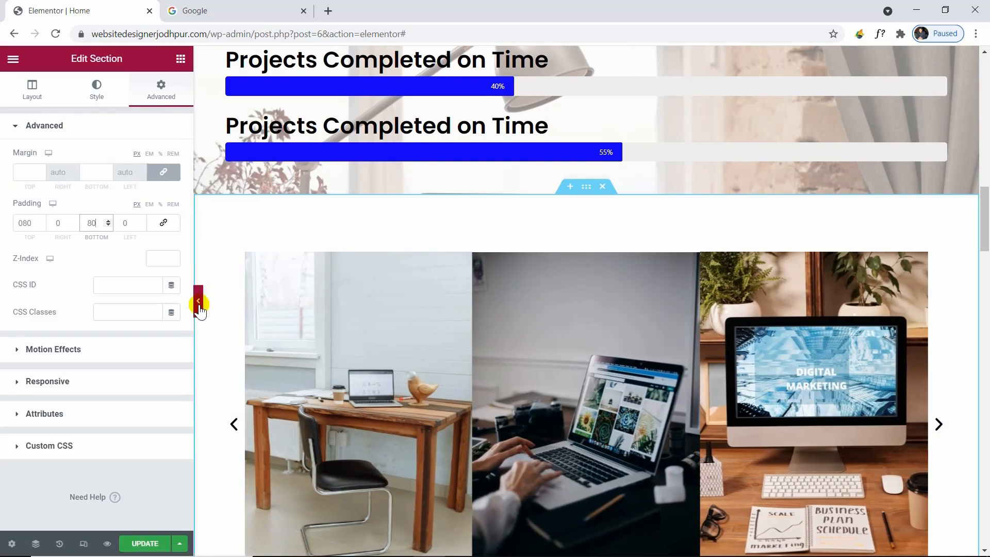
left_click(198, 301)
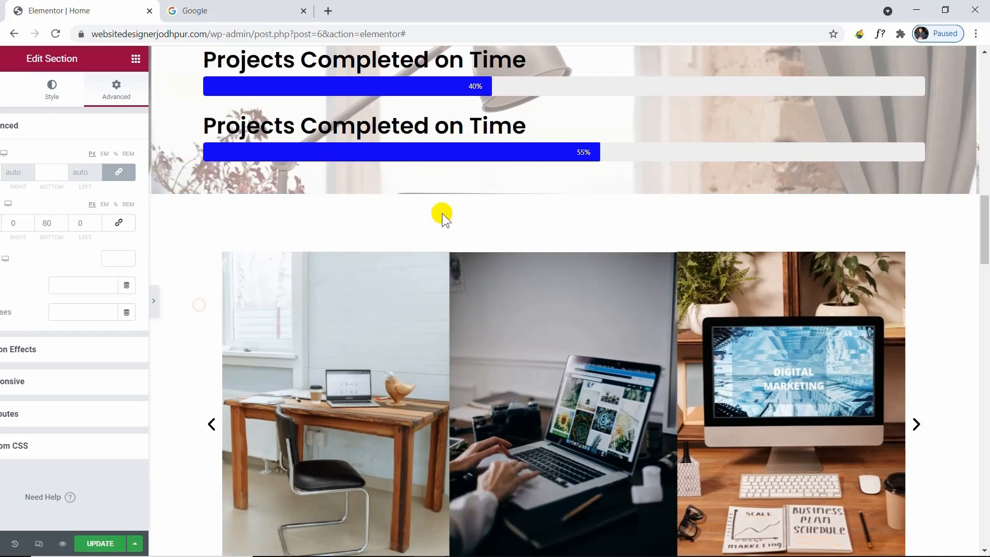
scroll(723, 153, "down", 8)
scroll(723, 151, "up", 5)
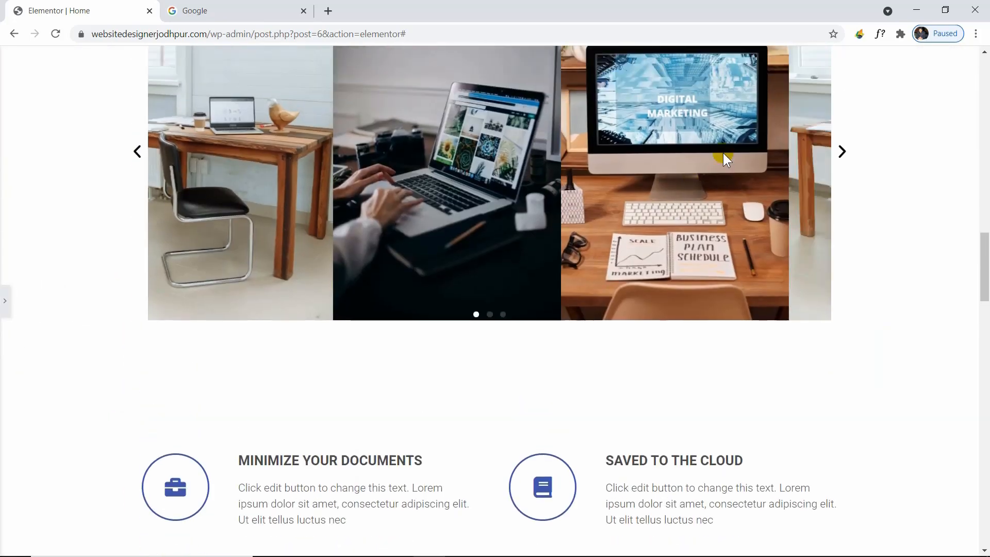
scroll(595, 345, "up", 1)
scroll(596, 346, "down", 2)
scroll(596, 345, "up", 1)
scroll(583, 345, "up", 2)
scroll(571, 346, "down", 3)
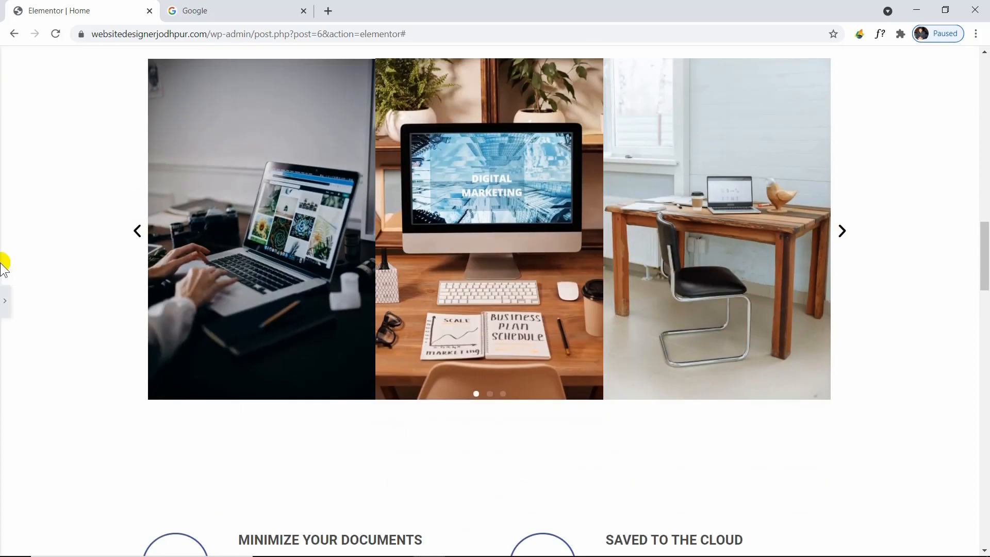
left_click(4, 300)
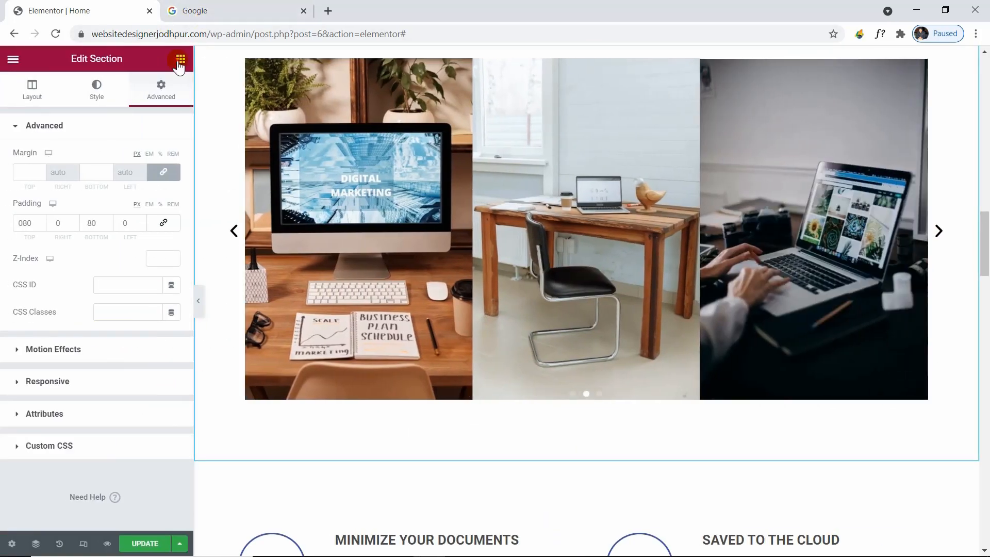
Add a Heading widget directly above the image carousel in the carousel section
left_click(181, 60)
scroll(494, 305, "down", 3)
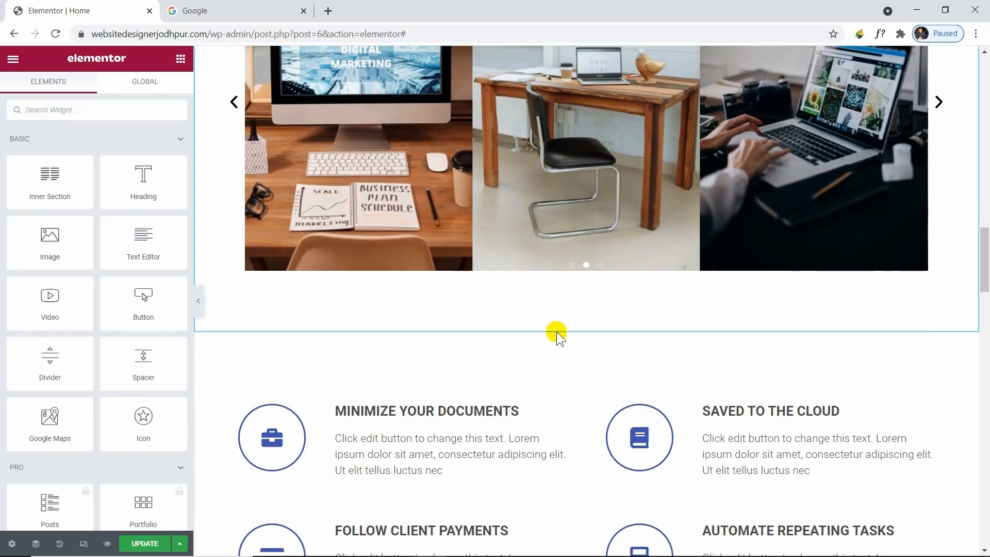
scroll(556, 332, "up", 3)
scroll(561, 342, "up", 4)
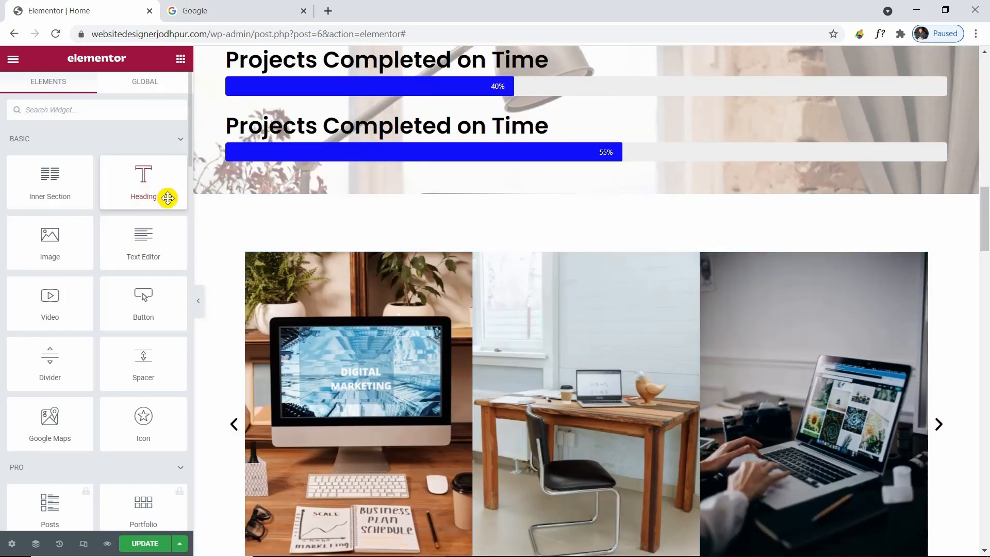
left_click_drag(159, 190, 576, 266)
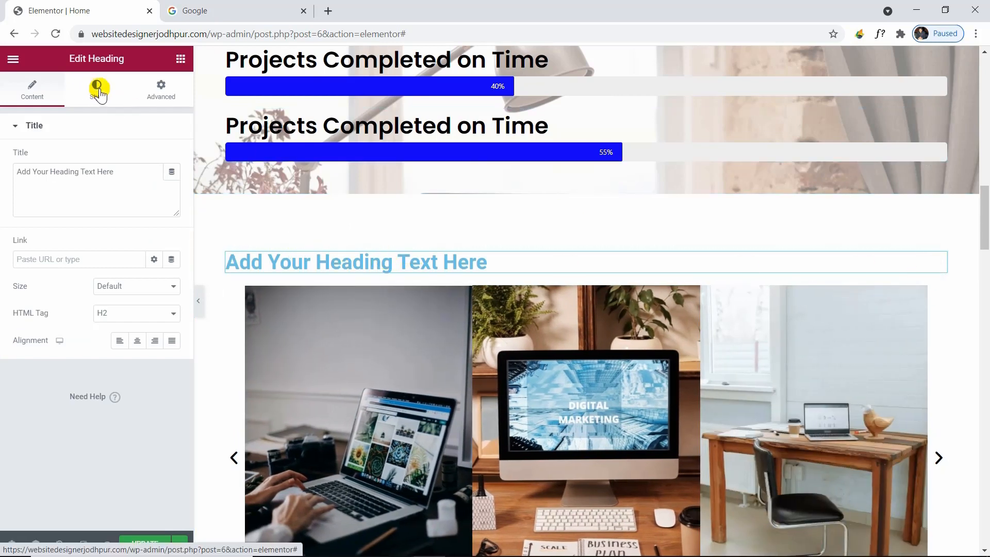
Set the new heading's font family to Poppins and align the heading to the center
left_click(102, 97)
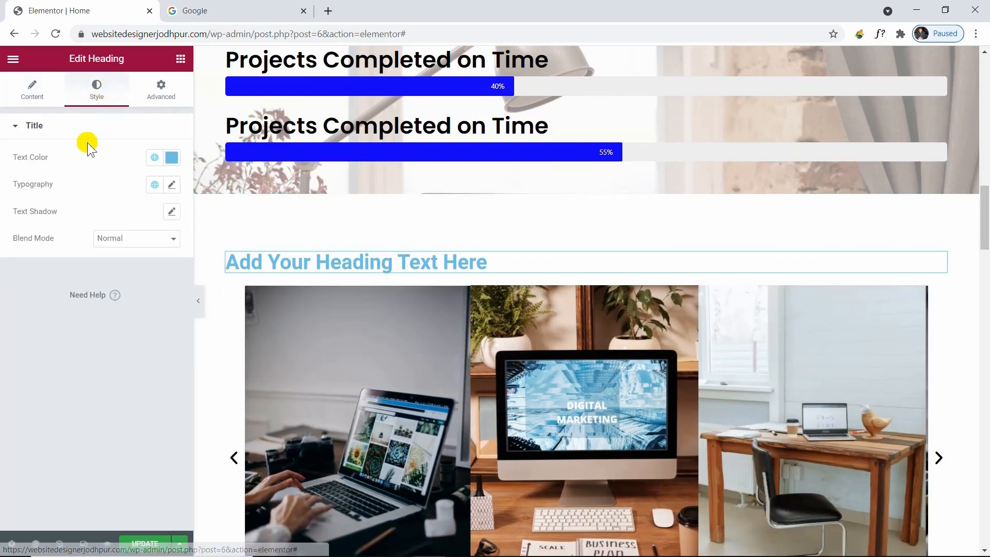
left_click(173, 185)
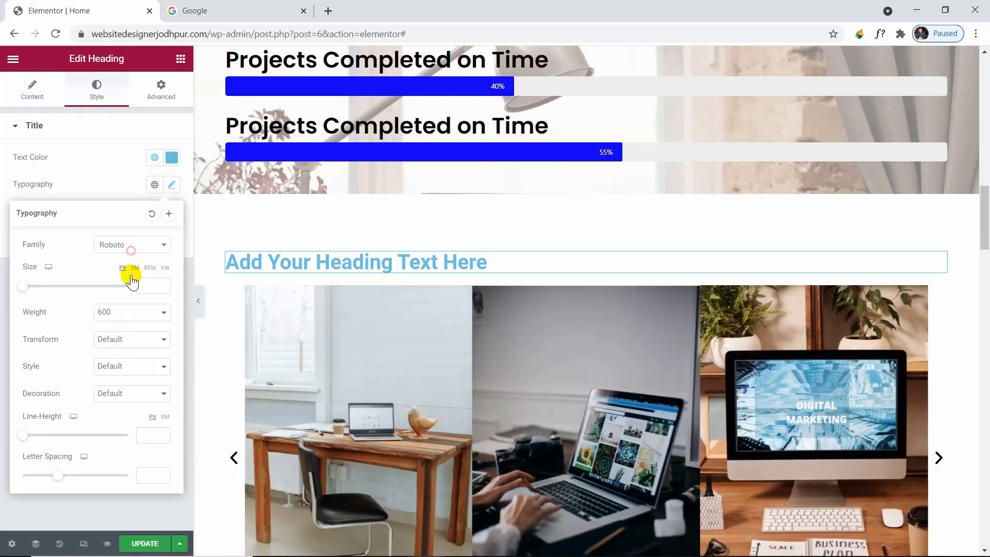
left_click(131, 251)
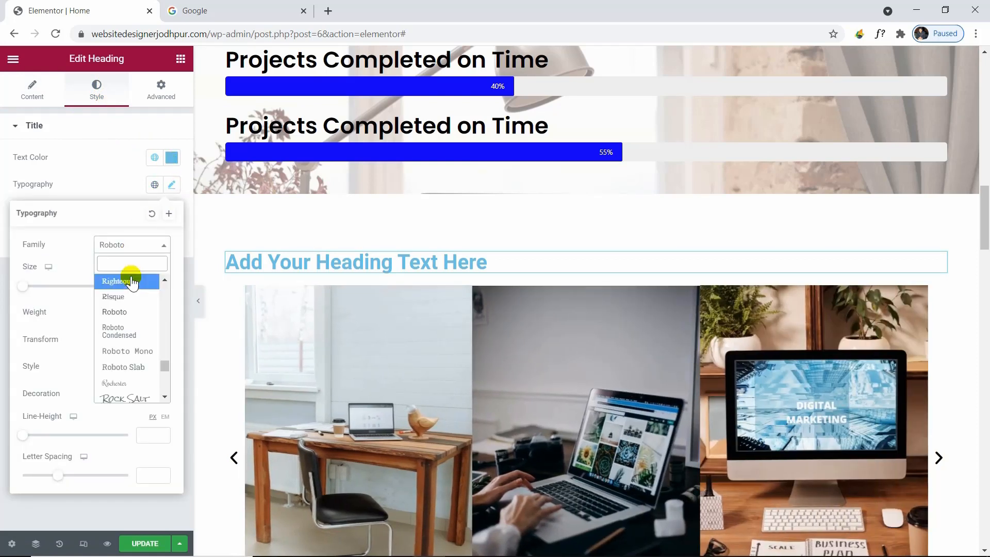
type("poppins")
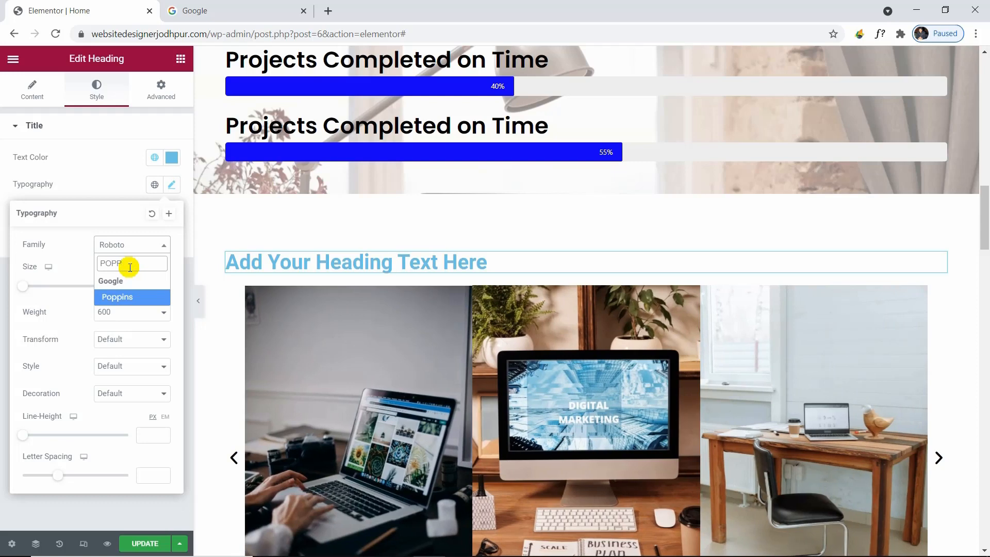
left_click(132, 298)
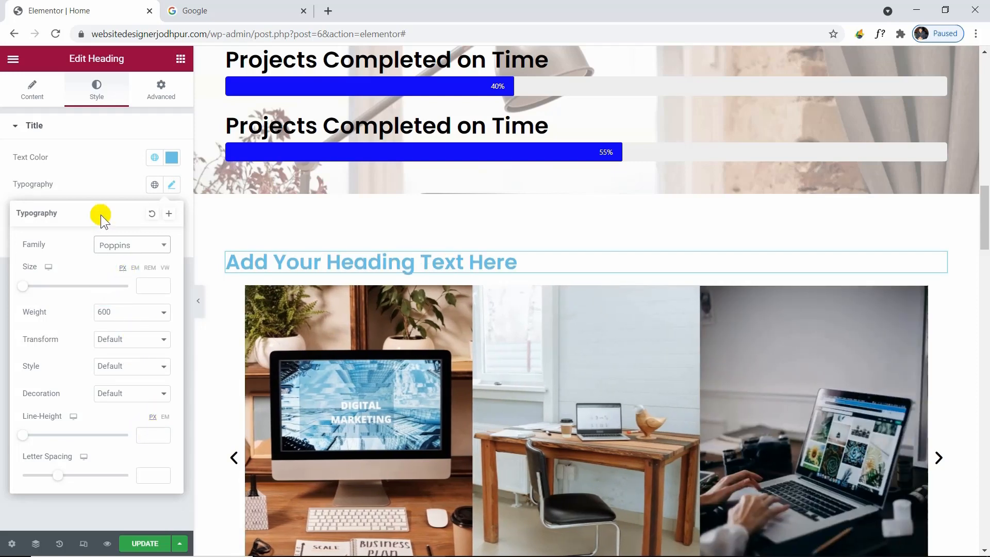
left_click(100, 193)
left_click(31, 90)
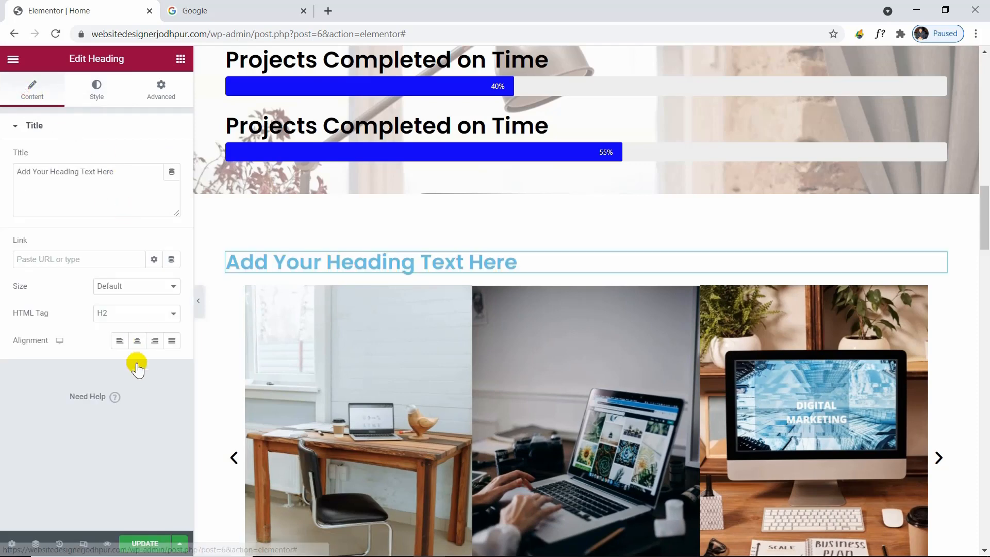
left_click(137, 342)
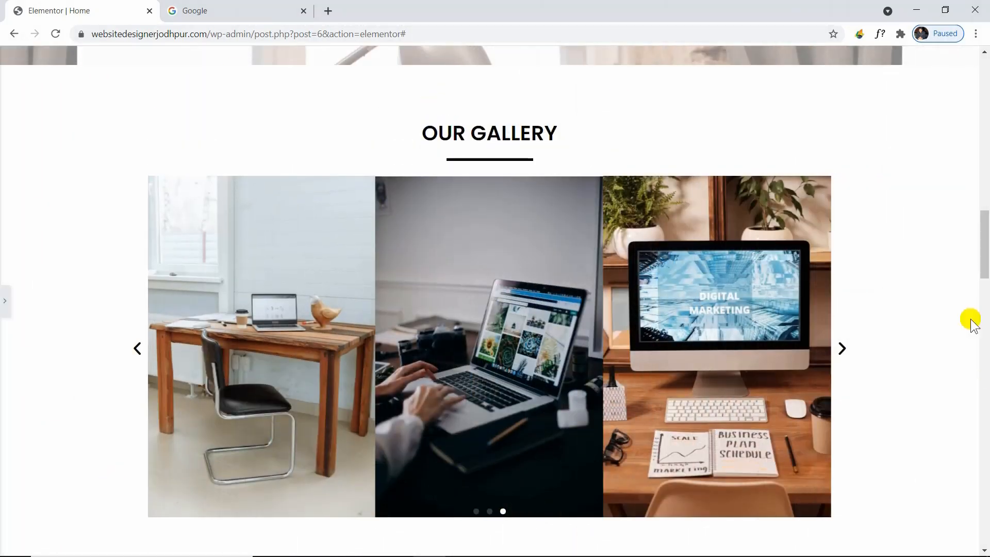
Set the Home page's layout to Elementor Full Width in the page settings
left_click(4, 301)
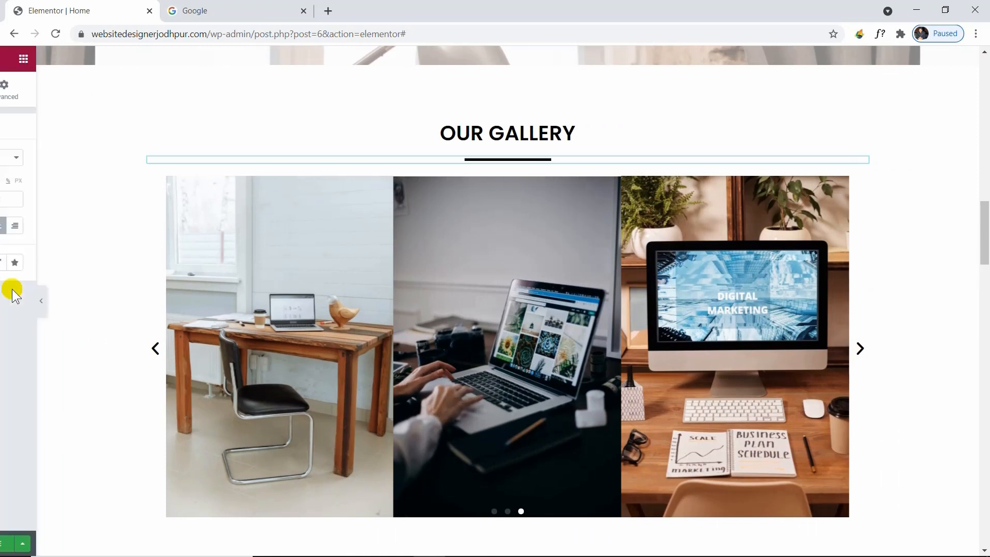
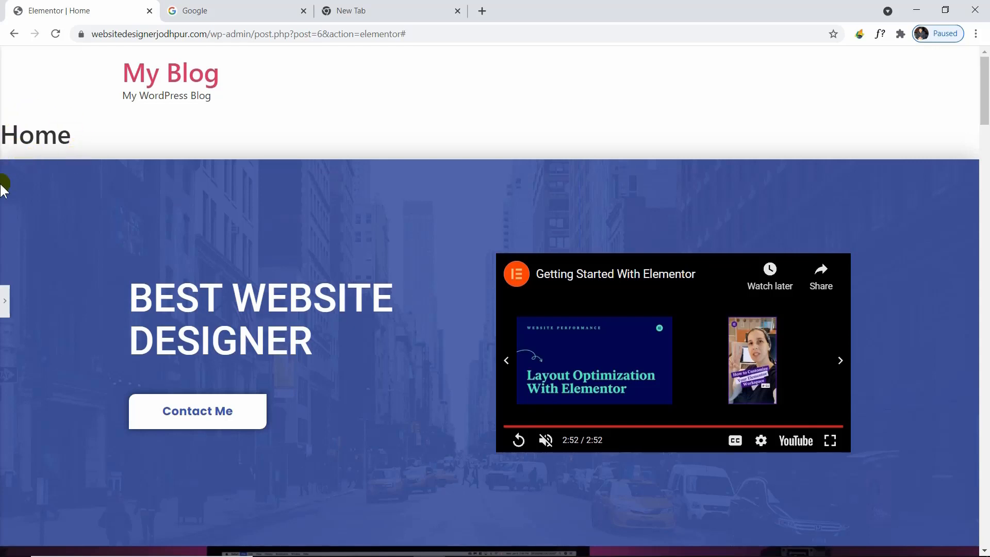
left_click(4, 319)
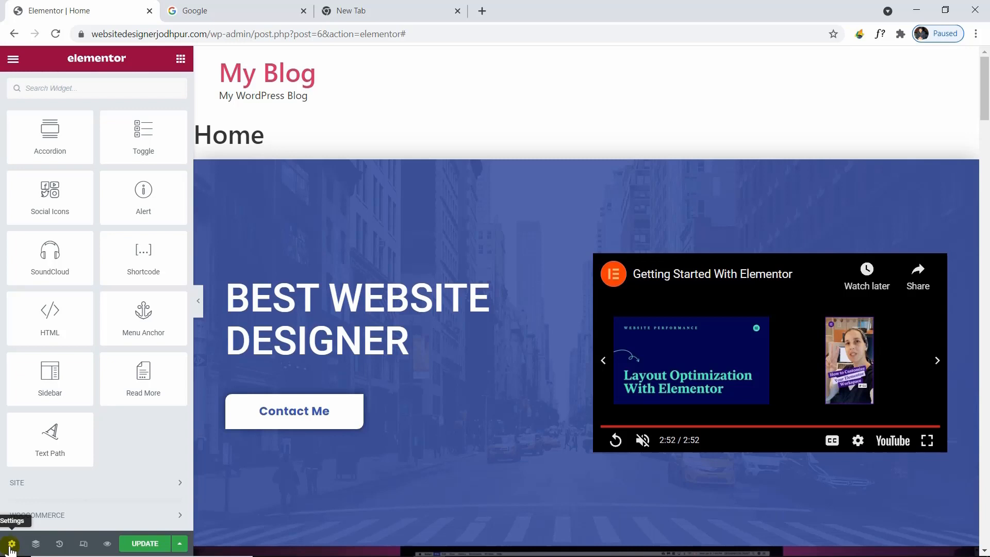
left_click(11, 544)
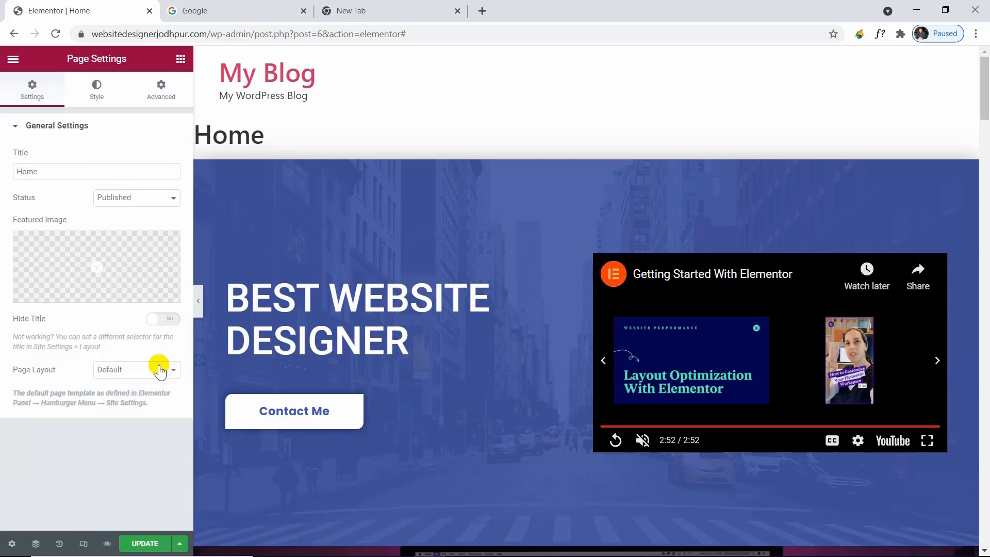
left_click(124, 370)
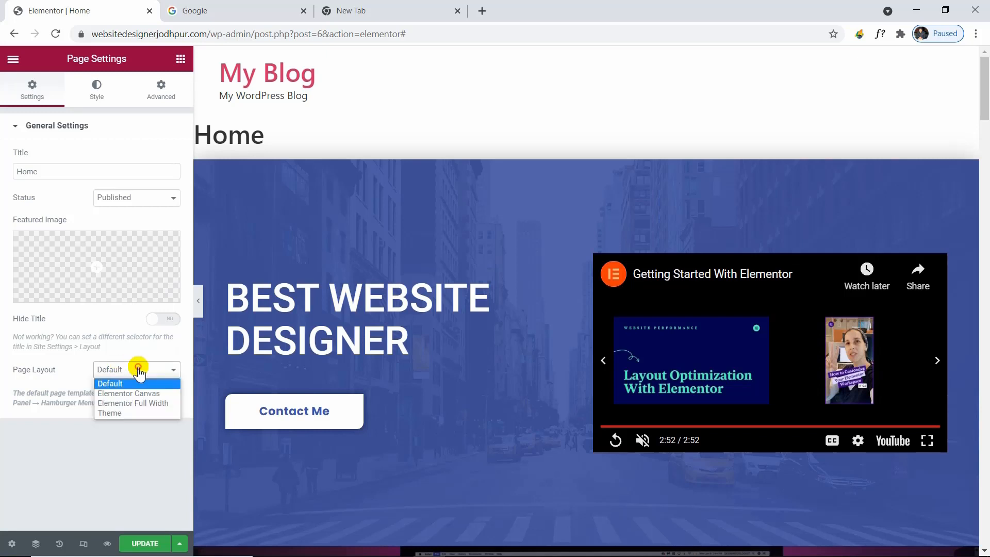
left_click(123, 404)
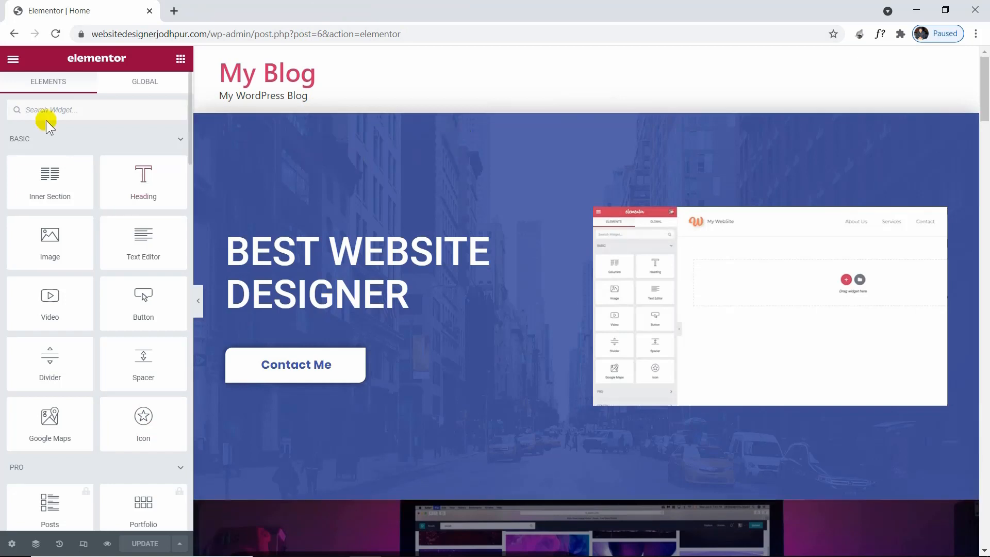
Exit Elementor to the WordPress page editor and check the Home page's permalink URL slug
left_click(13, 59)
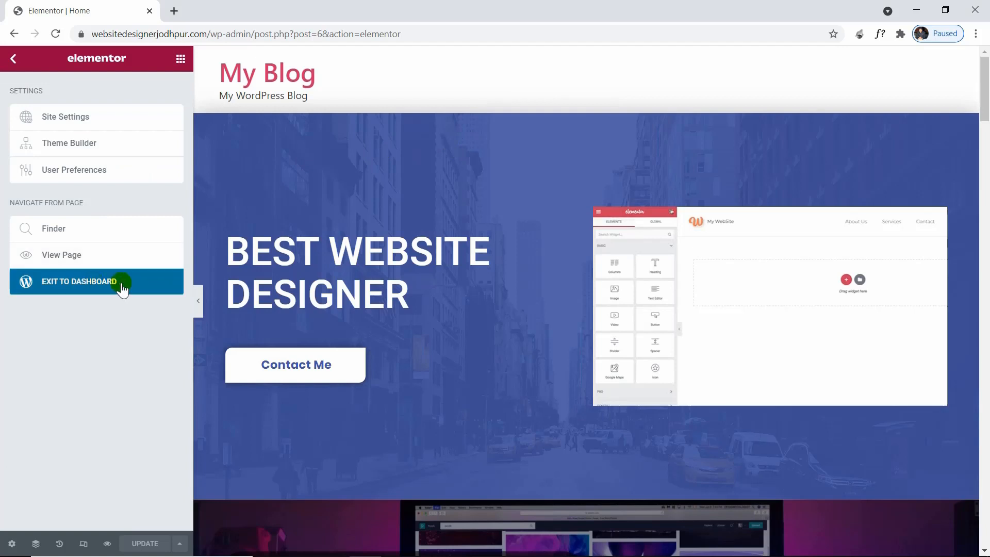
left_click(85, 287)
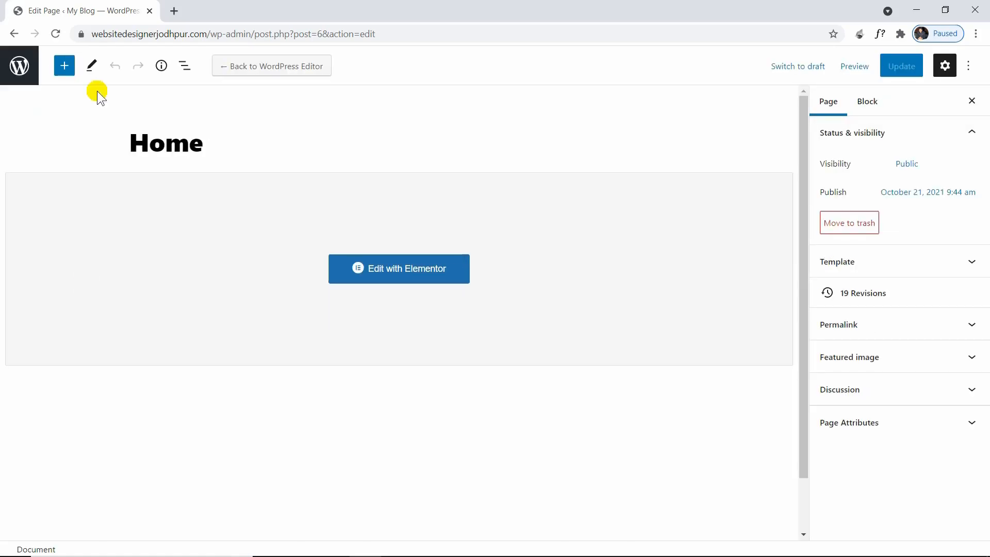
left_click(915, 322)
left_click(871, 365)
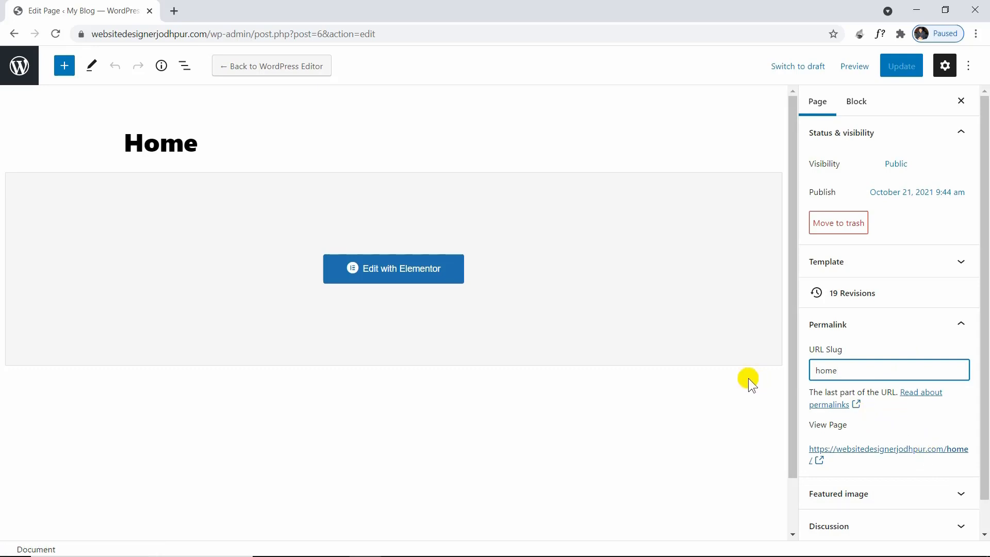
Return to the Pages list and open the live site in a new tab to check its front page
left_click(21, 65)
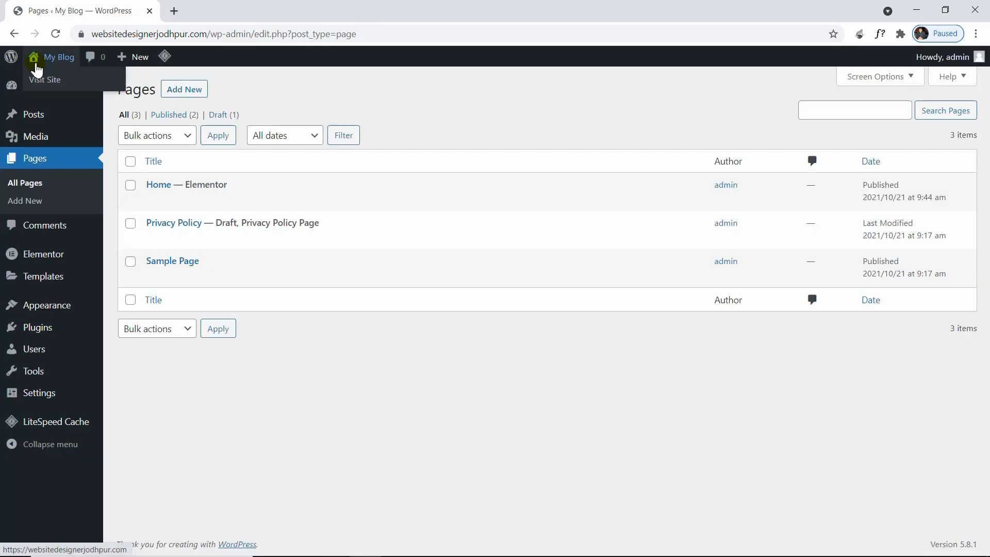
right_click(42, 83)
left_click(52, 85)
left_click(265, 13)
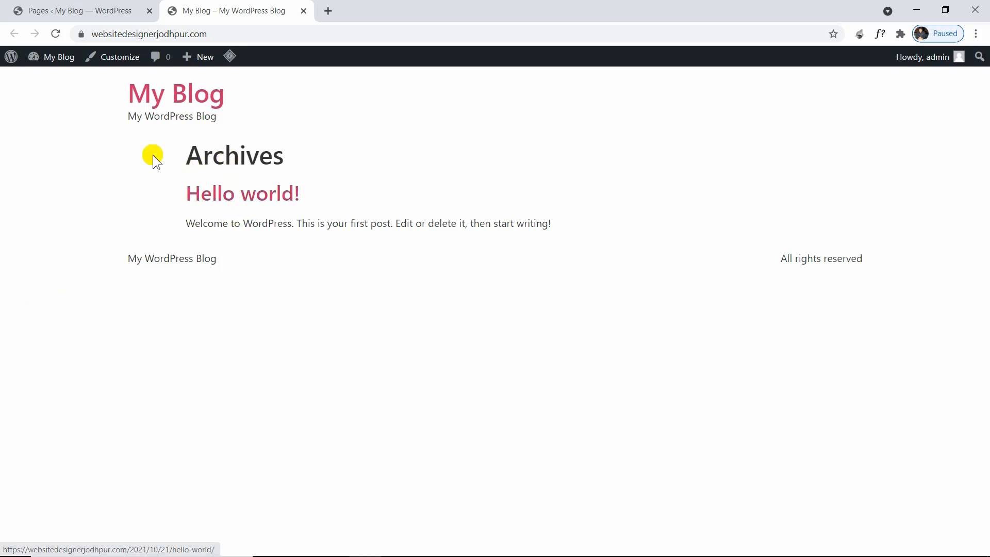
left_click(71, 7)
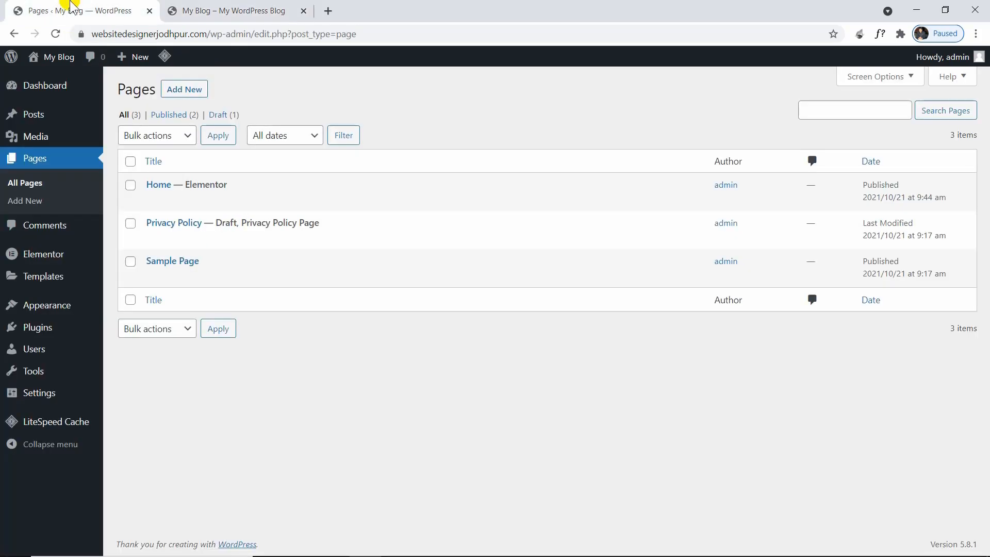
Set the site's homepage to the static page Home in the theme Customizer and publish the change
mouse_move(40, 303)
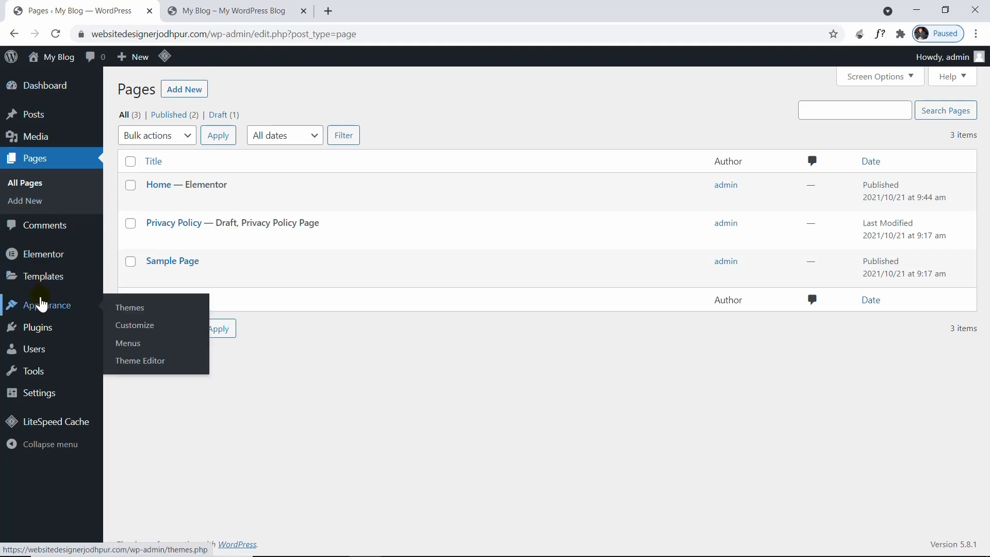
left_click(133, 330)
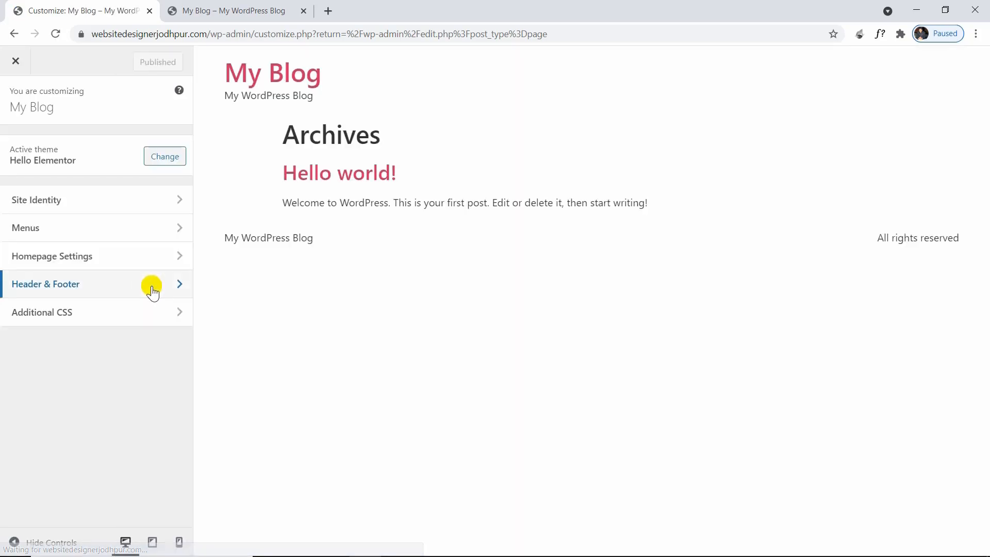
left_click(99, 262)
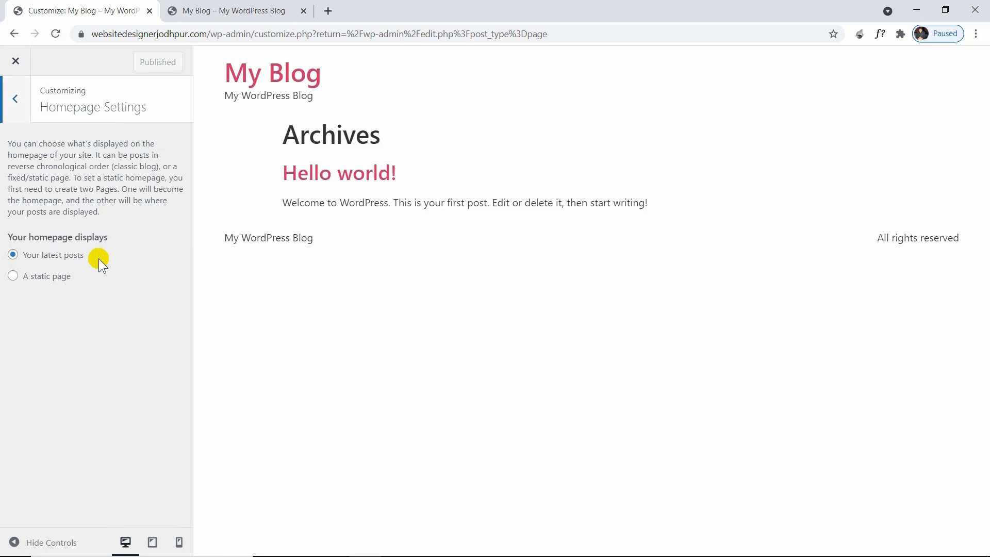
left_click(12, 277)
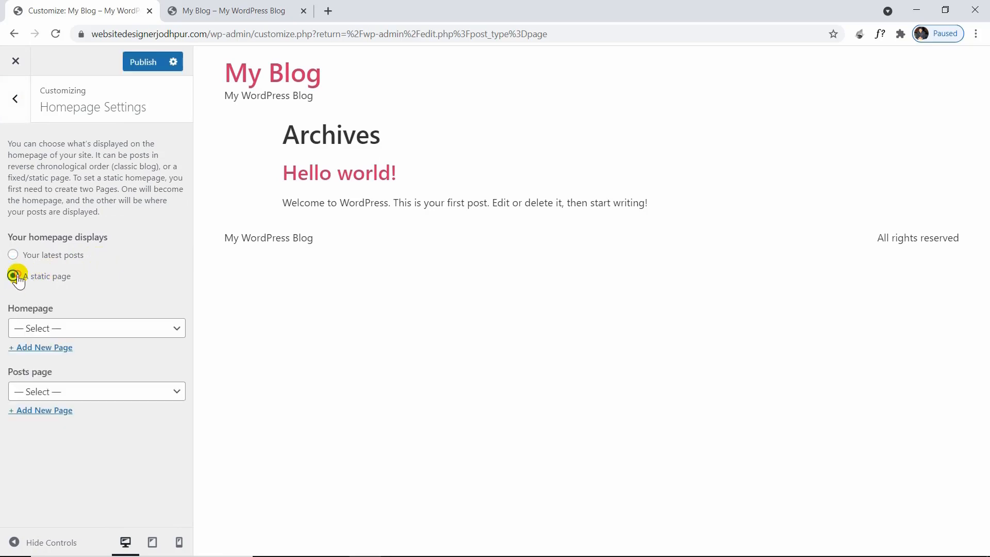
left_click(61, 328)
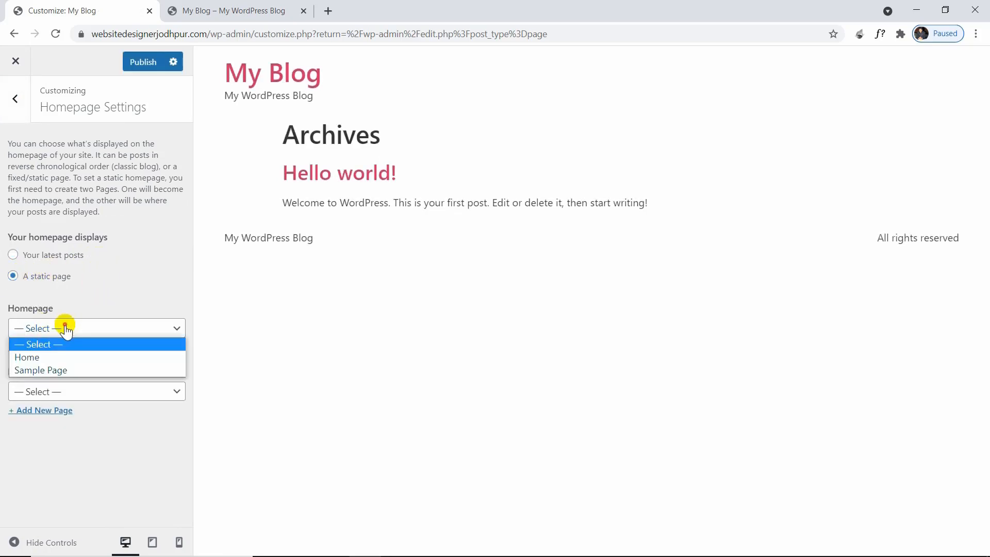
left_click(33, 356)
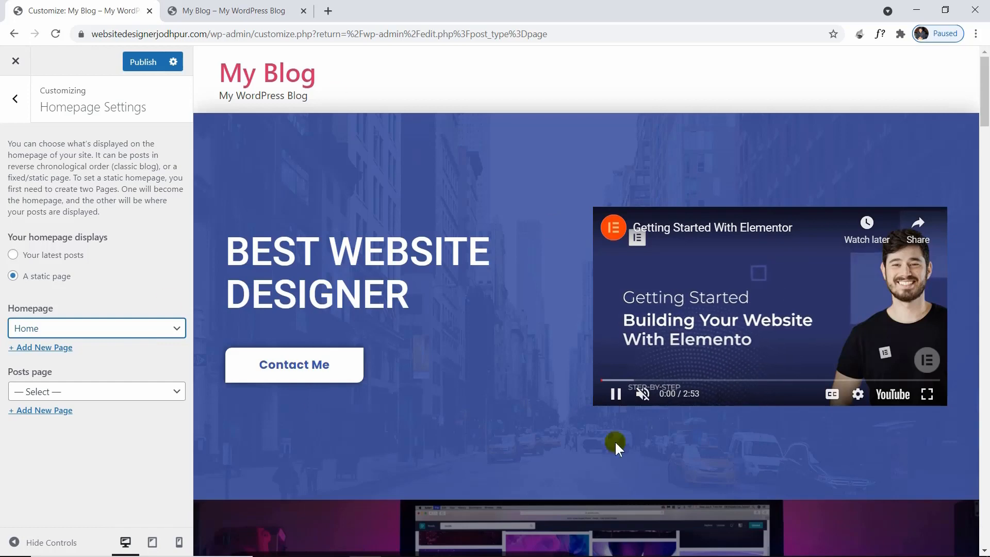
left_click(142, 63)
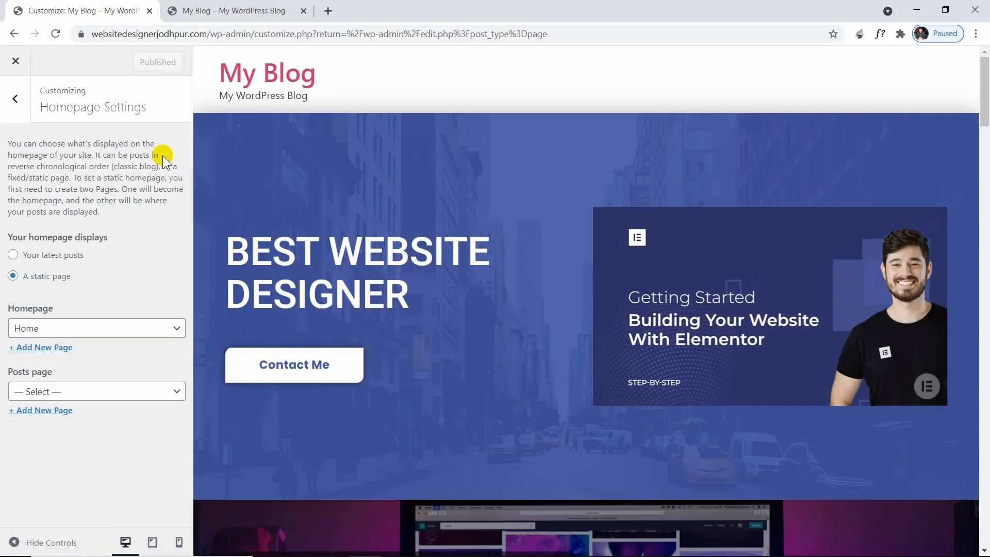
left_click(13, 98)
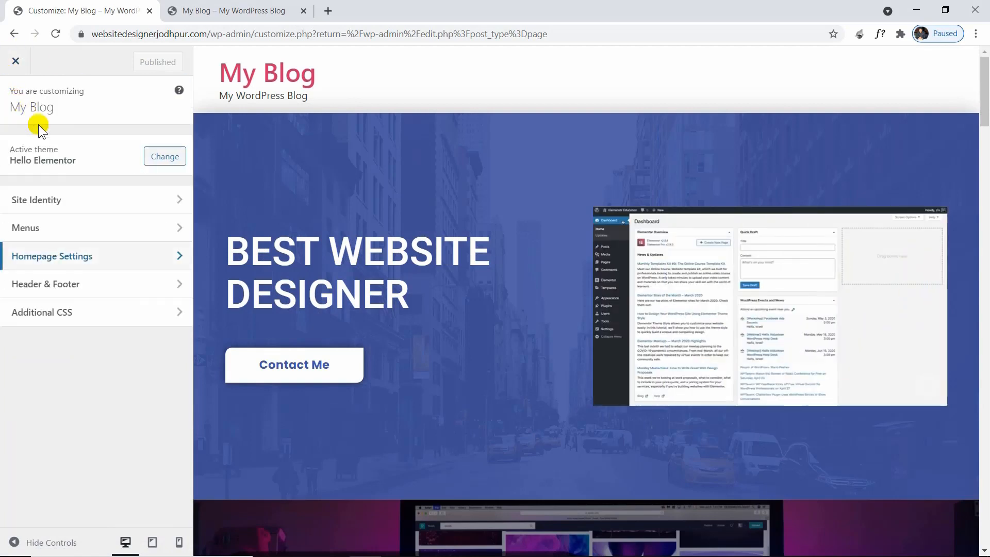
Set the site title to Website Designer Jodhpur in the Customizer's Site Identity settings
left_click(72, 194)
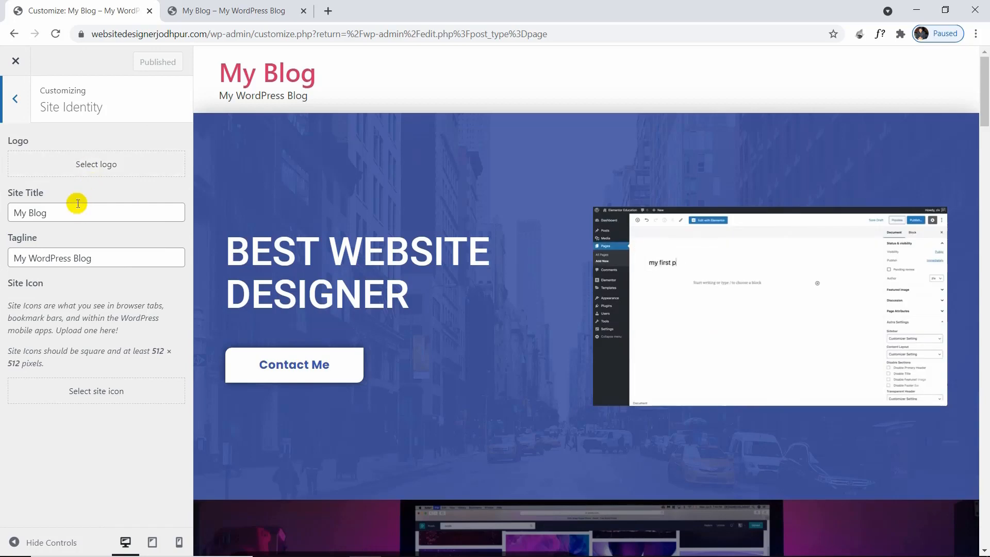
left_click_drag(77, 209, 8, 215)
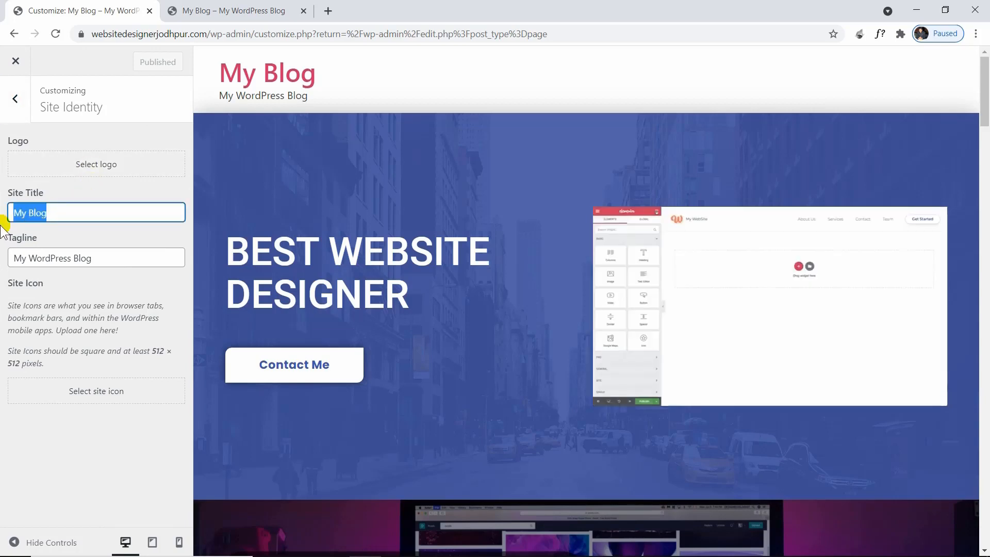
type("We")
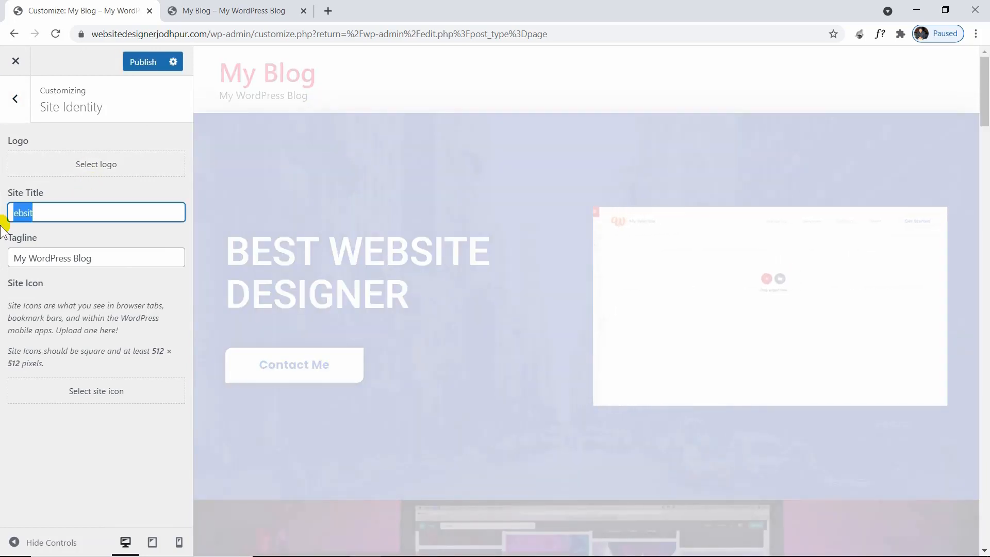
type("bsite De")
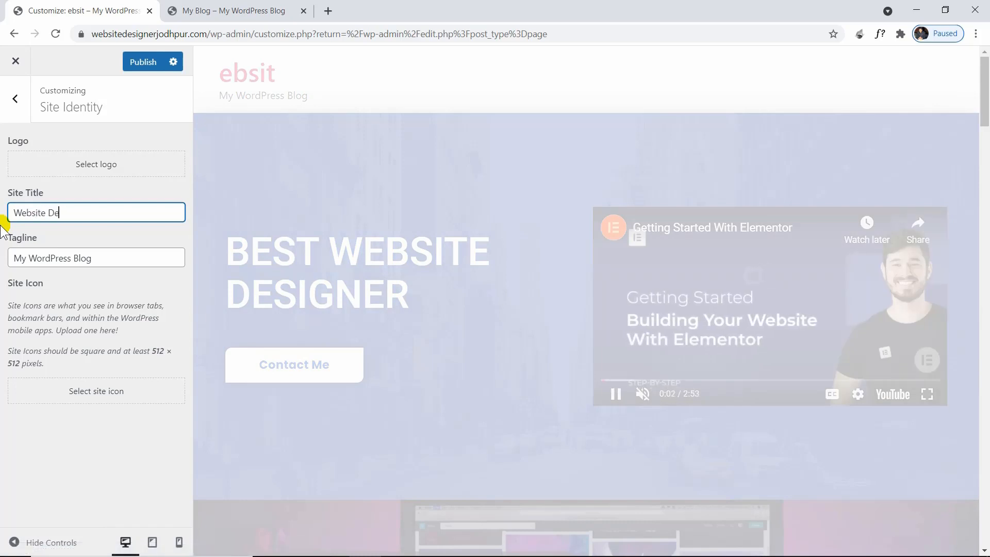
type("signer Jodhpur")
Set the site tagline to Best Web Designer In Jodhpur
left_click(76, 268)
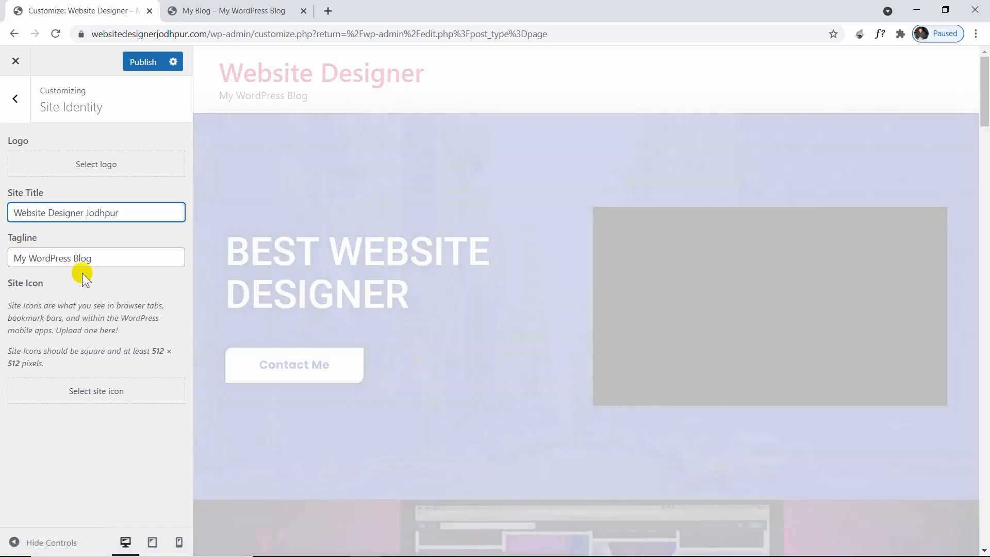
left_click_drag(110, 264, 1, 253)
type("Best Web")
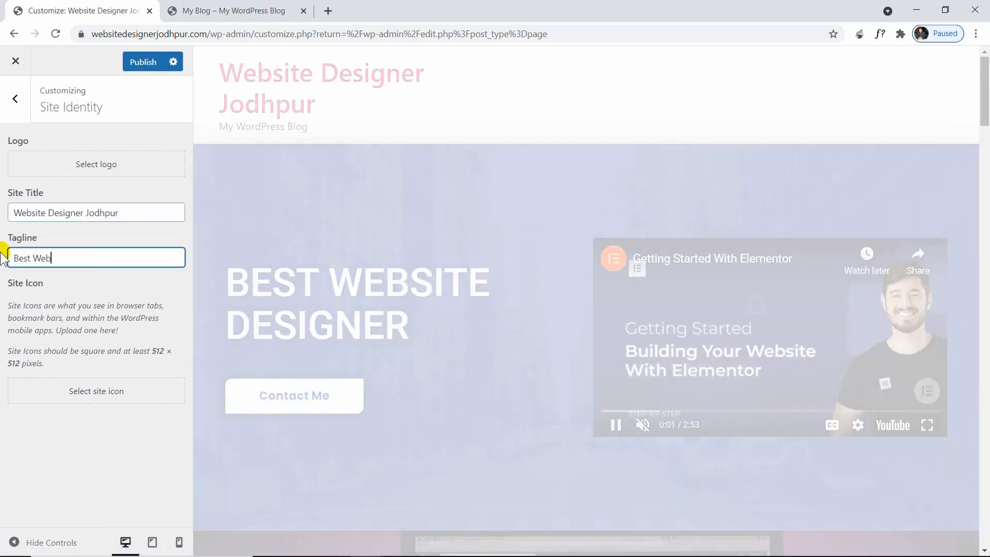
type(" Designer In Jodhpu")
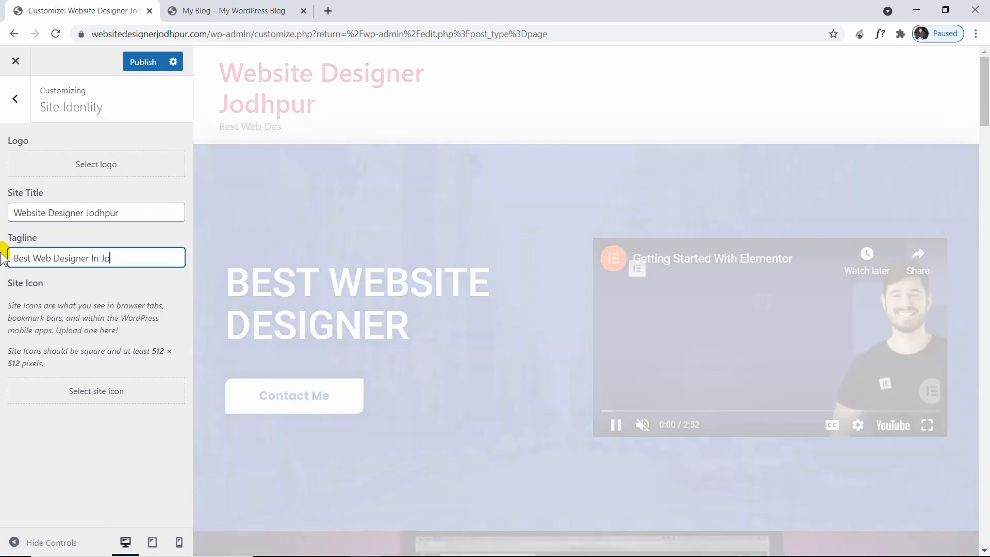
type("r")
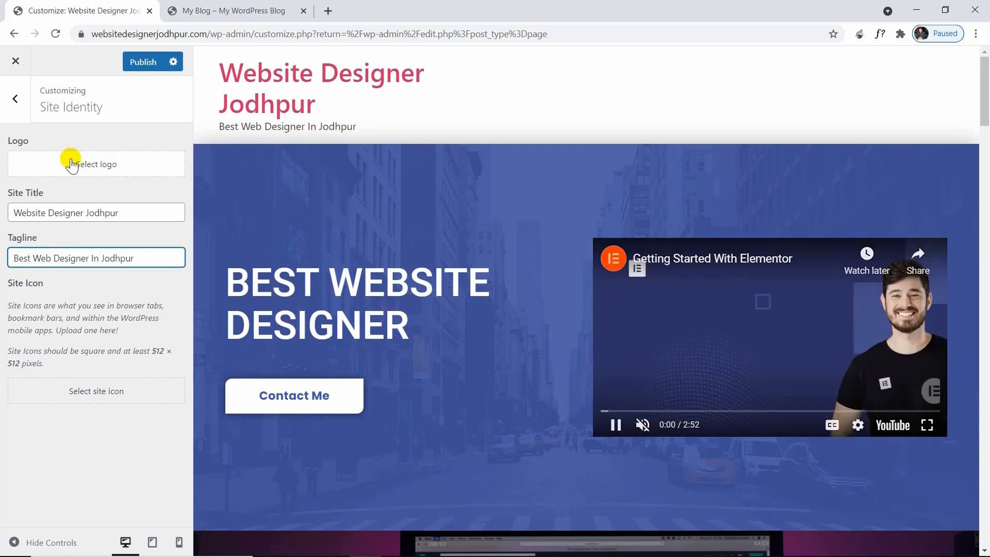
Upload LOGO.png from the Elementor folder and use it uncropped as the site logo
left_click(72, 163)
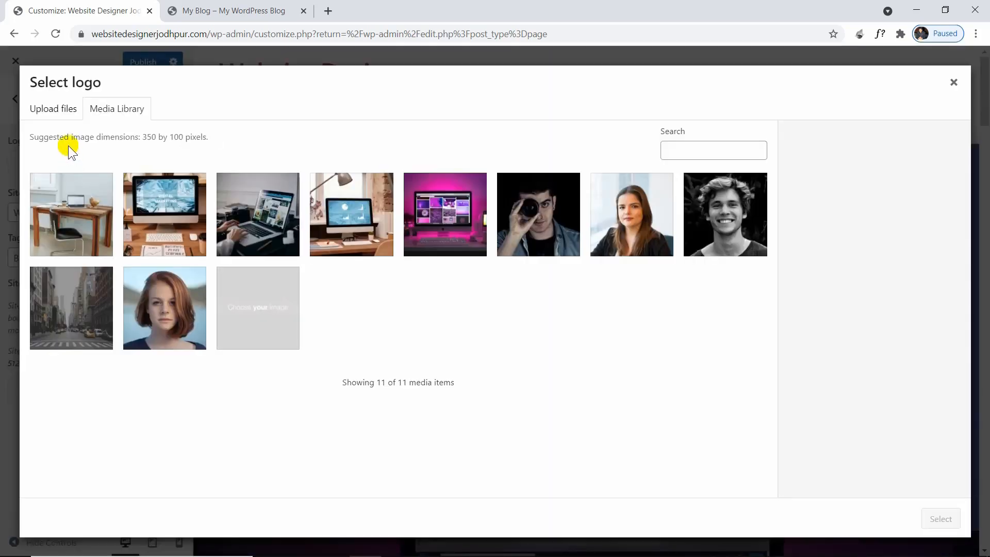
left_click(60, 111)
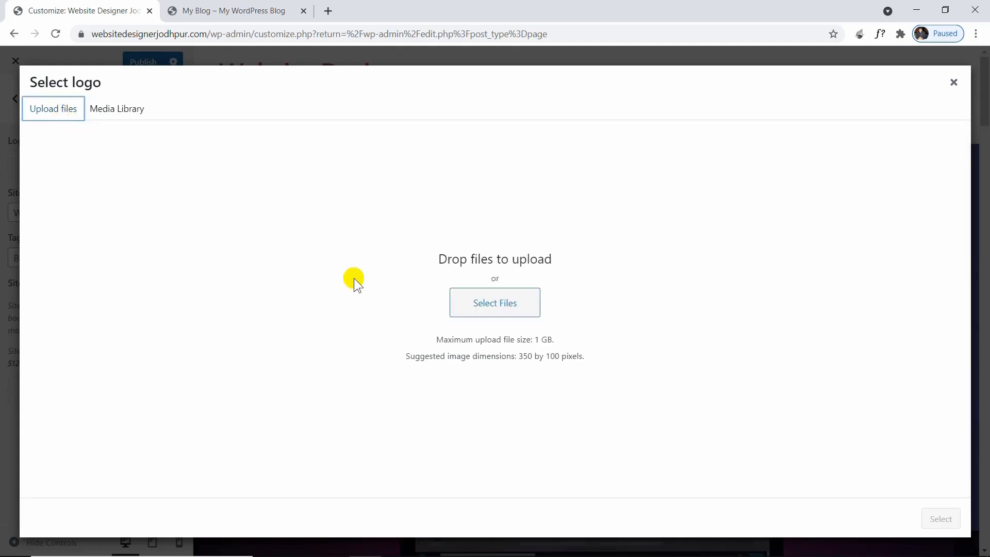
left_click(512, 309)
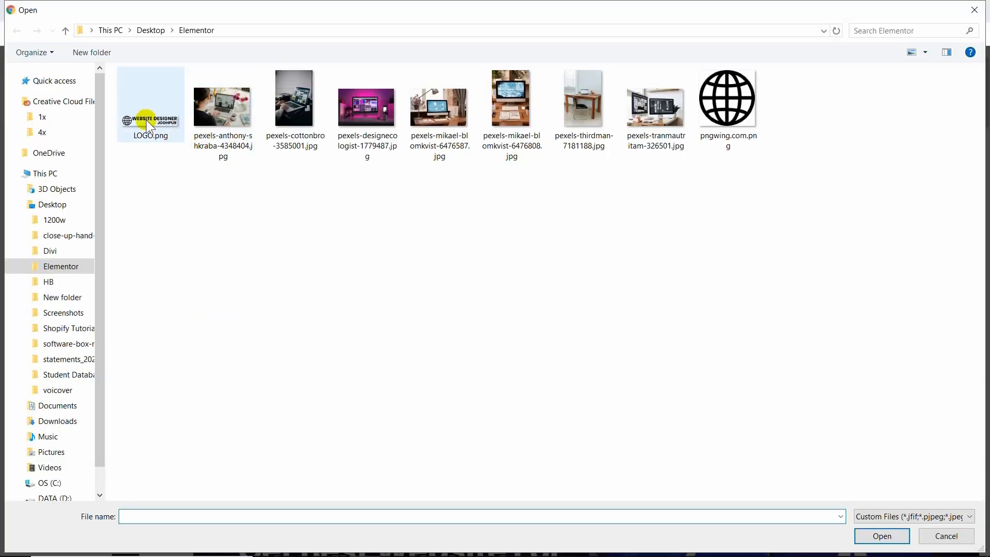
left_click(147, 121)
double_click(146, 120)
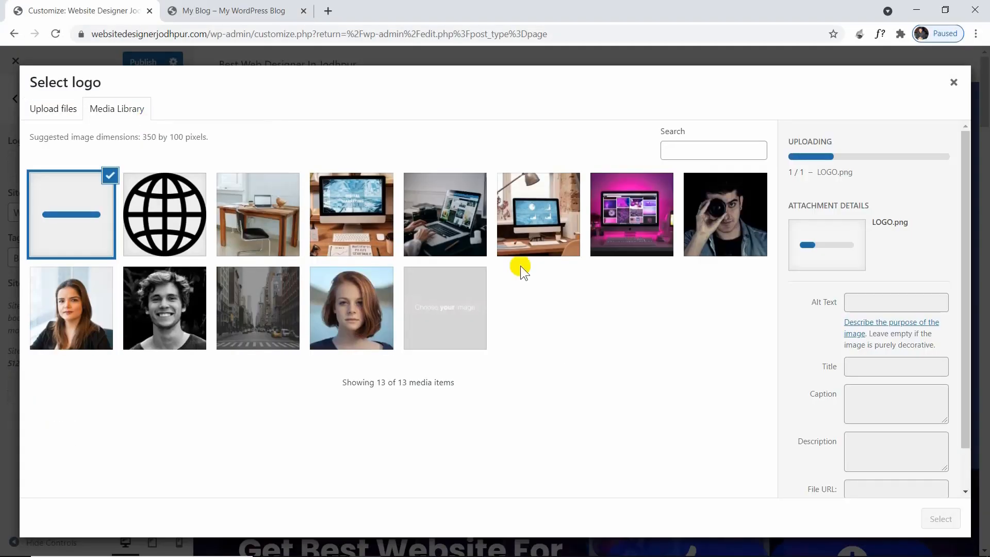
left_click(941, 518)
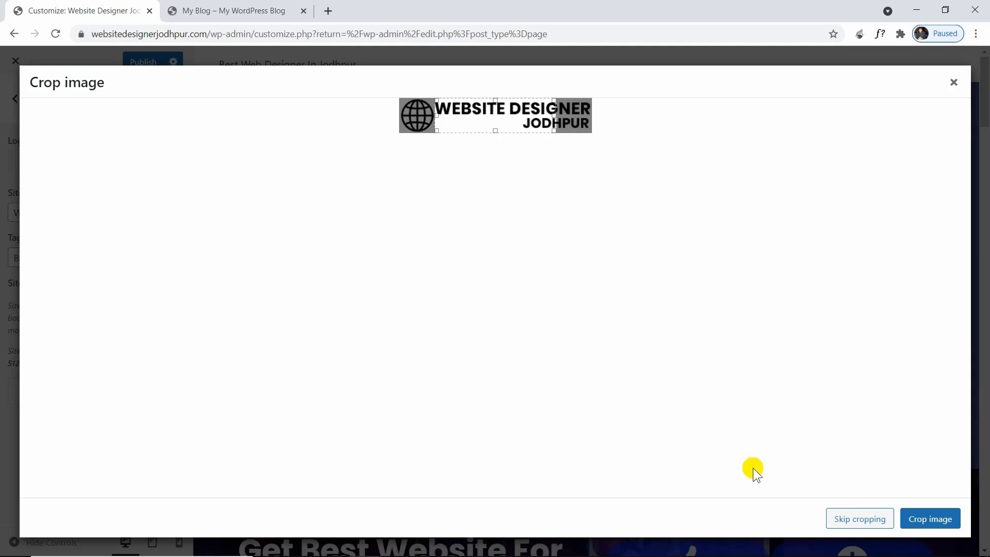
left_click(855, 518)
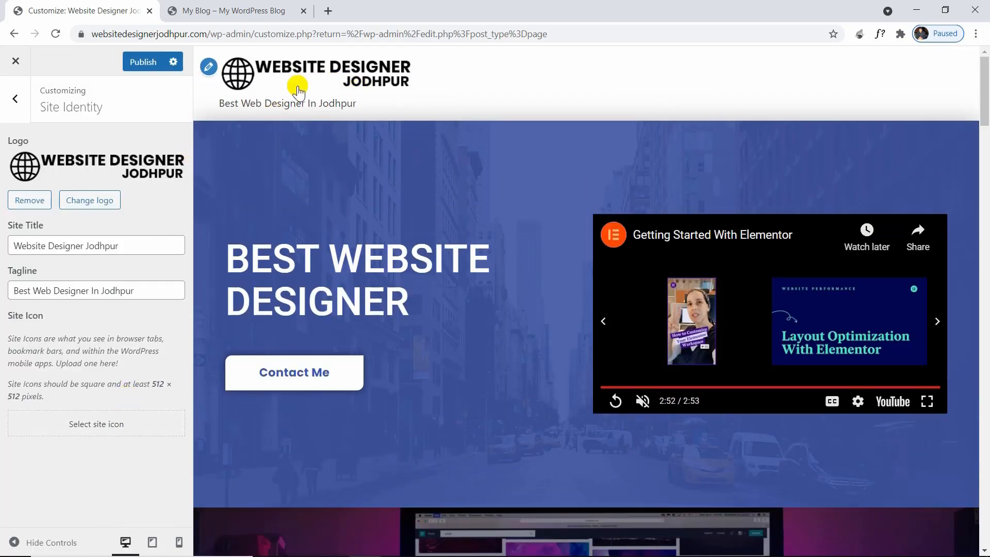
Clear the tagline and set the globe image pngwing.com_.png as the site icon, accepting the suggested full-image crop
left_click_drag(149, 290, 2, 264)
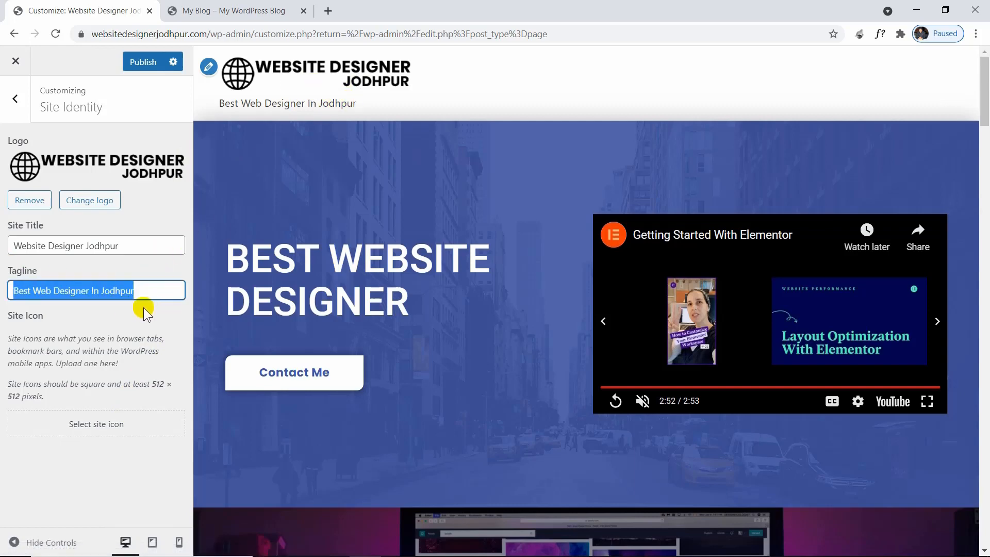
key("BackSpace")
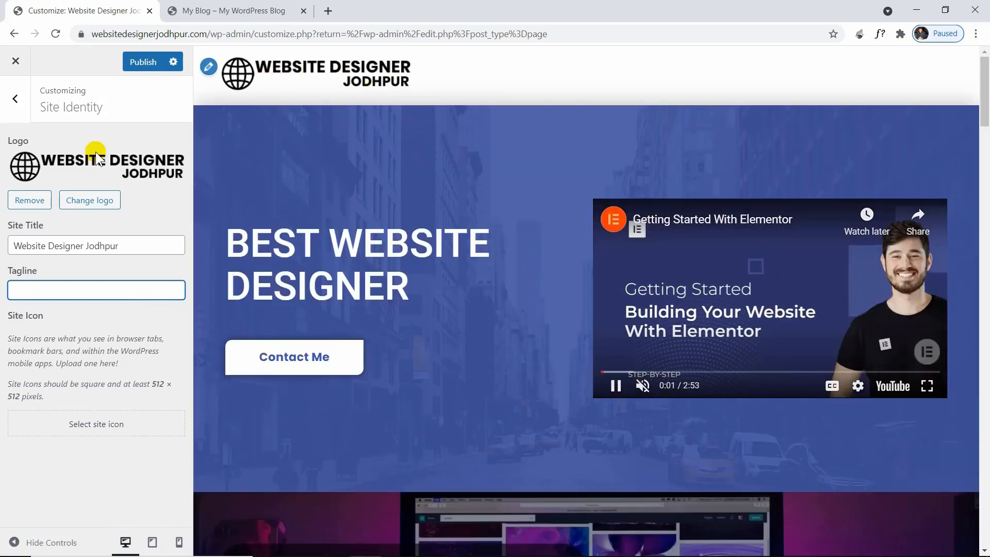
left_click(116, 426)
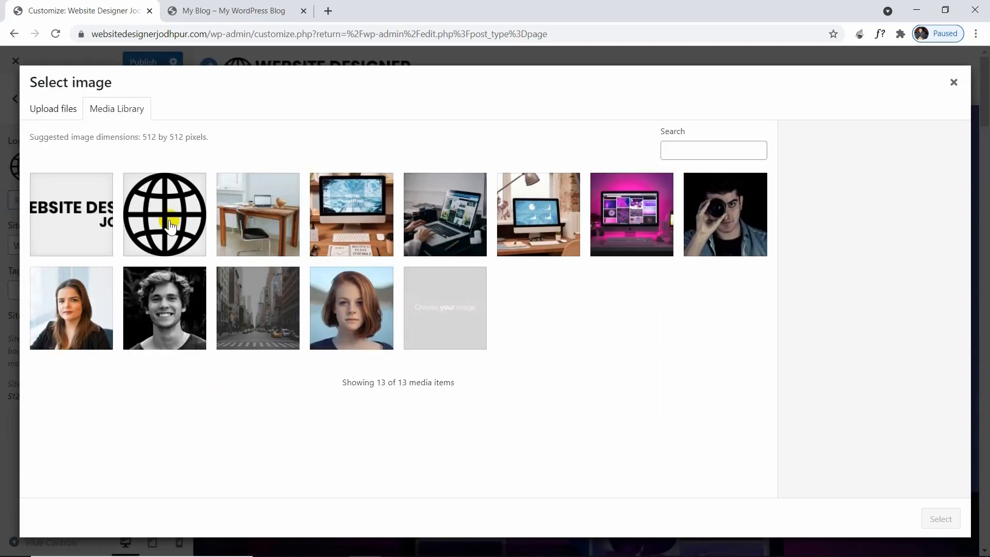
left_click(170, 226)
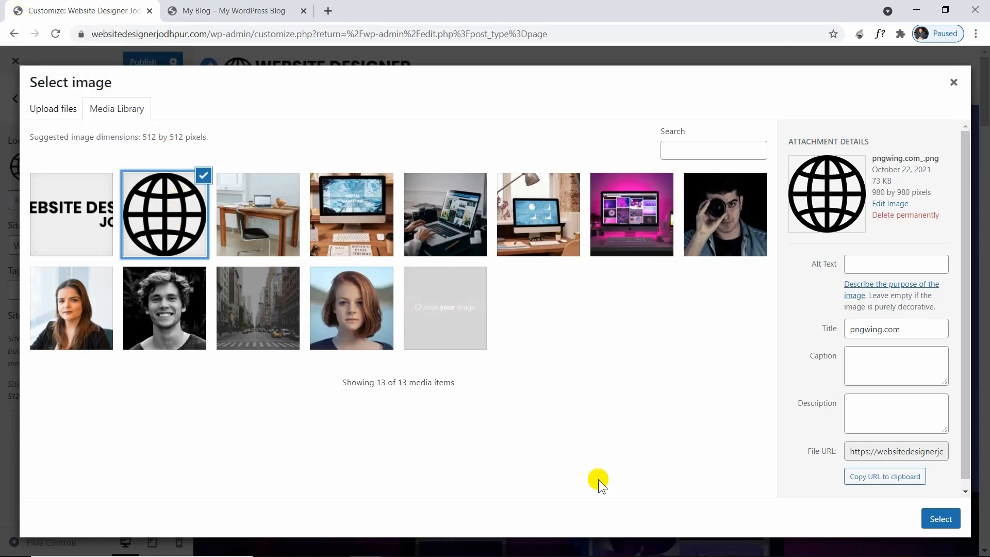
left_click(937, 523)
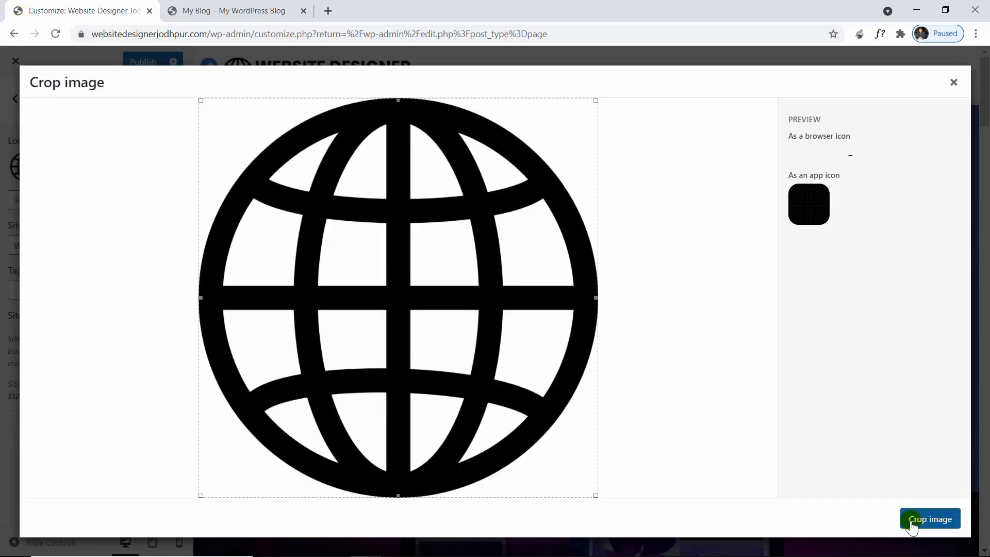
left_click(910, 521)
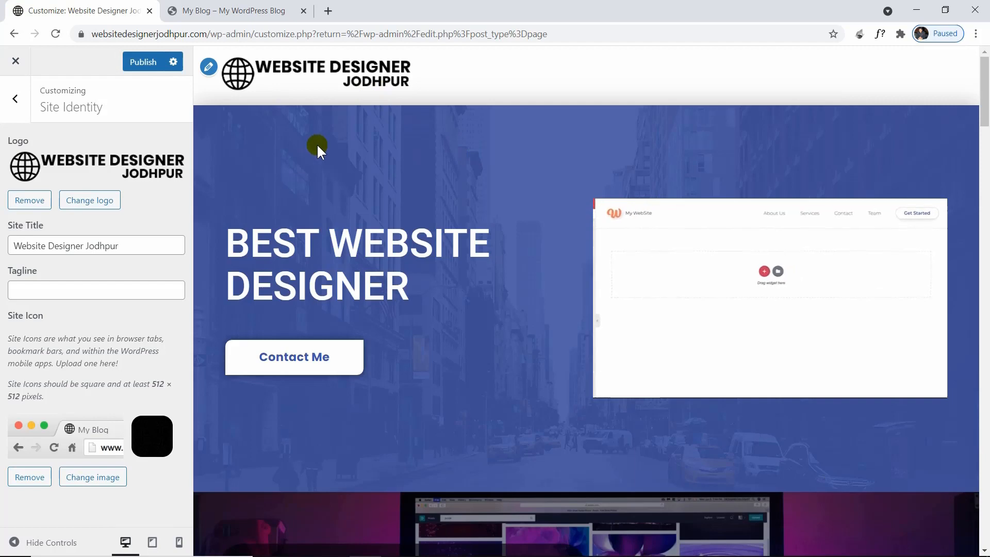
Publish the site identity changes and open the Customizer's menu settings
scroll(312, 142, "down", 1)
scroll(305, 144, "down", 3)
scroll(289, 136, "up", 4)
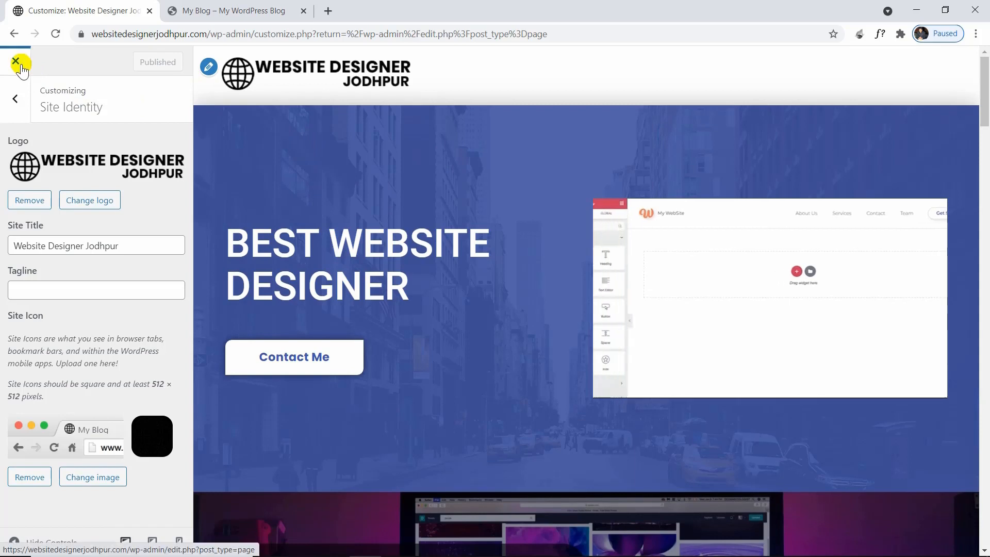
left_click(19, 98)
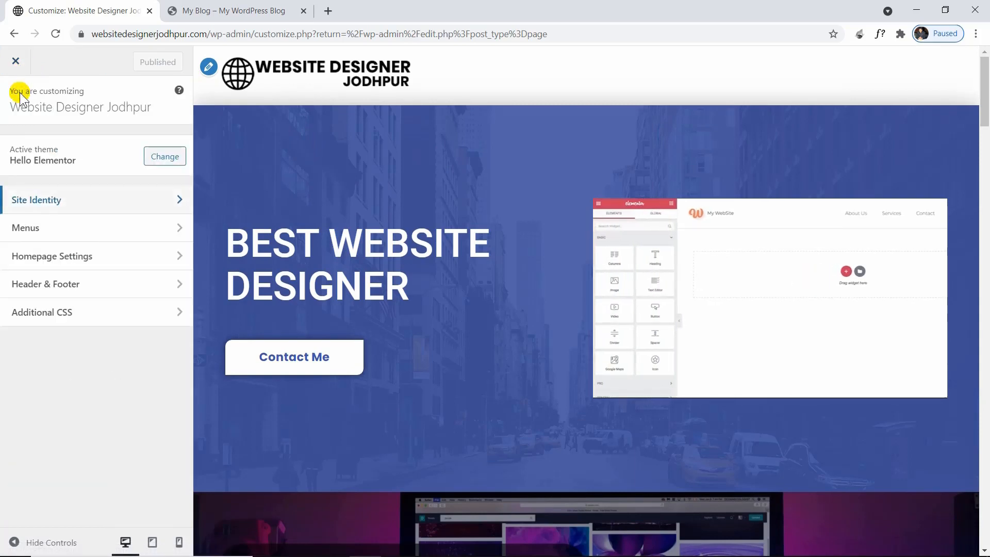
left_click(101, 227)
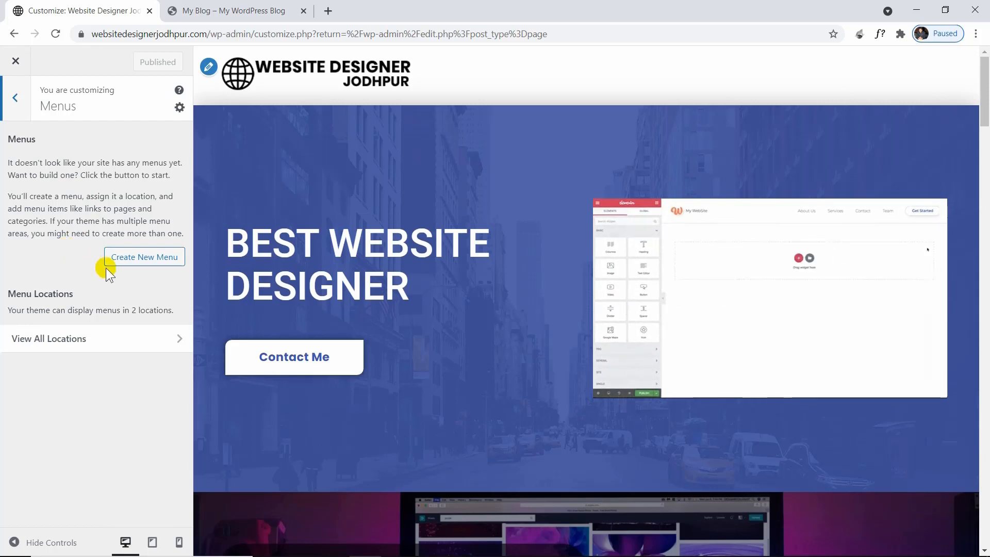
Go to the WordPress dashboard in the second tab, create and publish a page titled About, and return to the Pages list
left_click(200, 6)
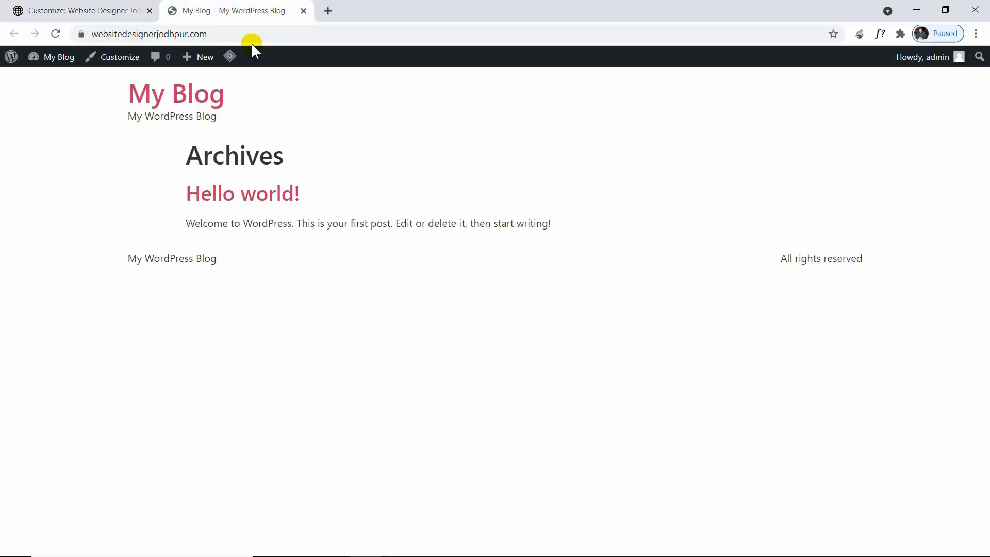
mouse_move(73, 59)
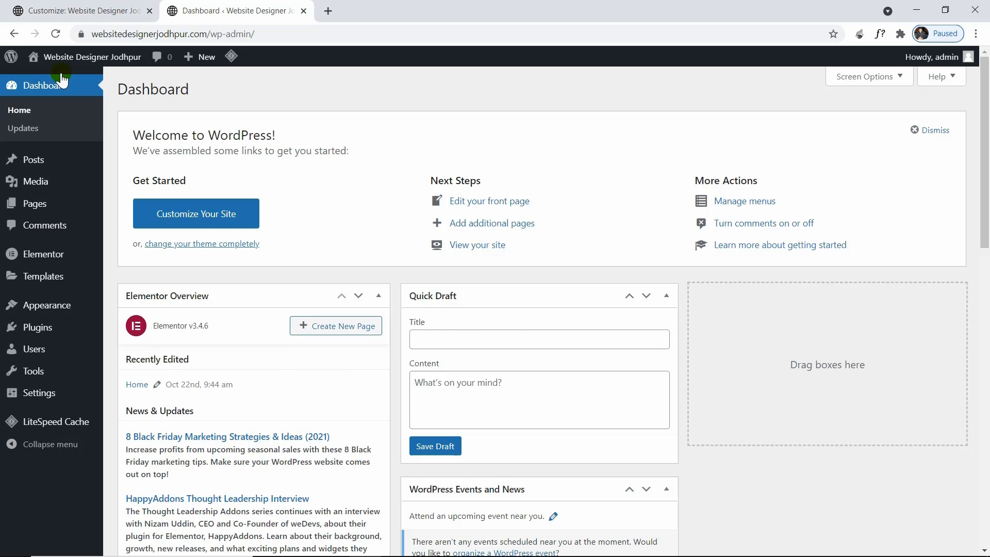
mouse_move(98, 203)
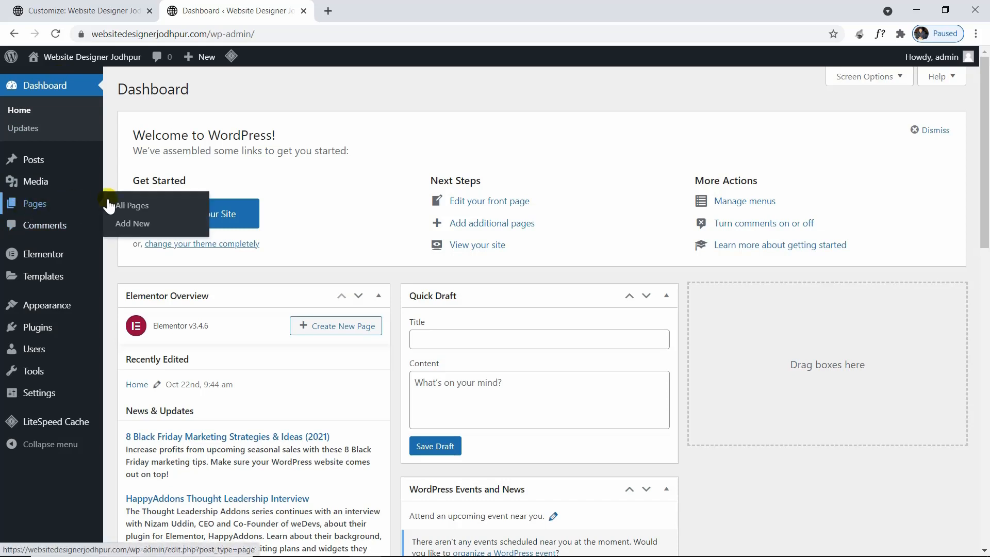
left_click(133, 224)
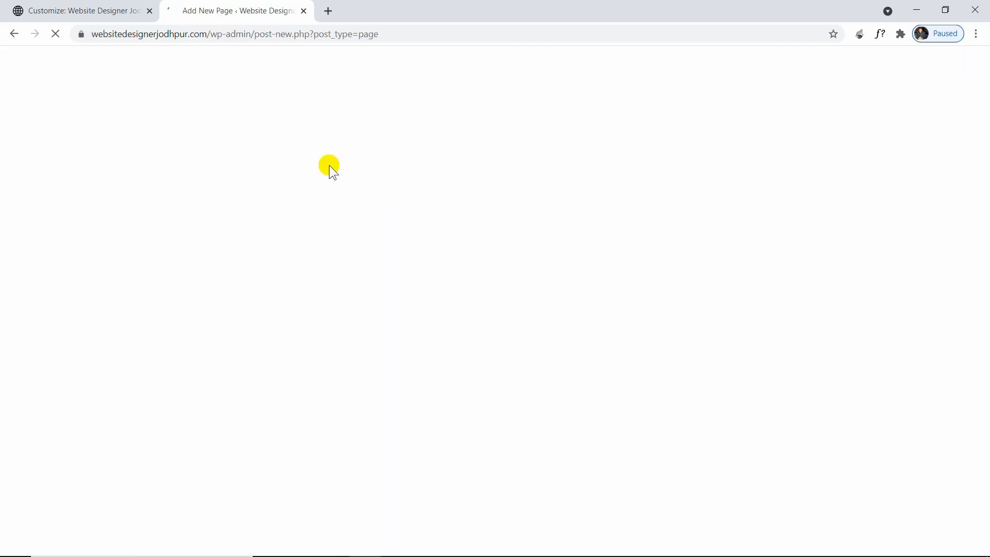
type("About")
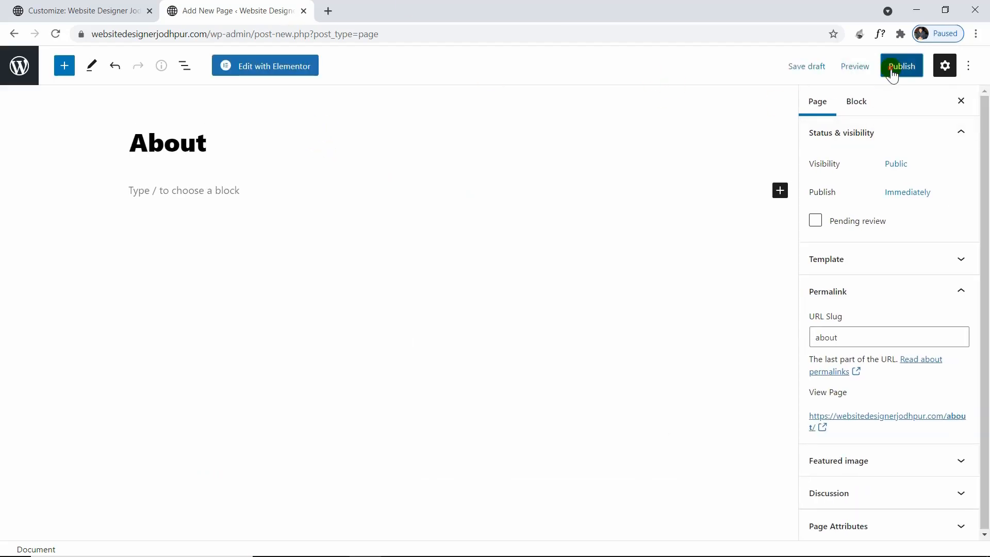
left_click(891, 74)
left_click(23, 65)
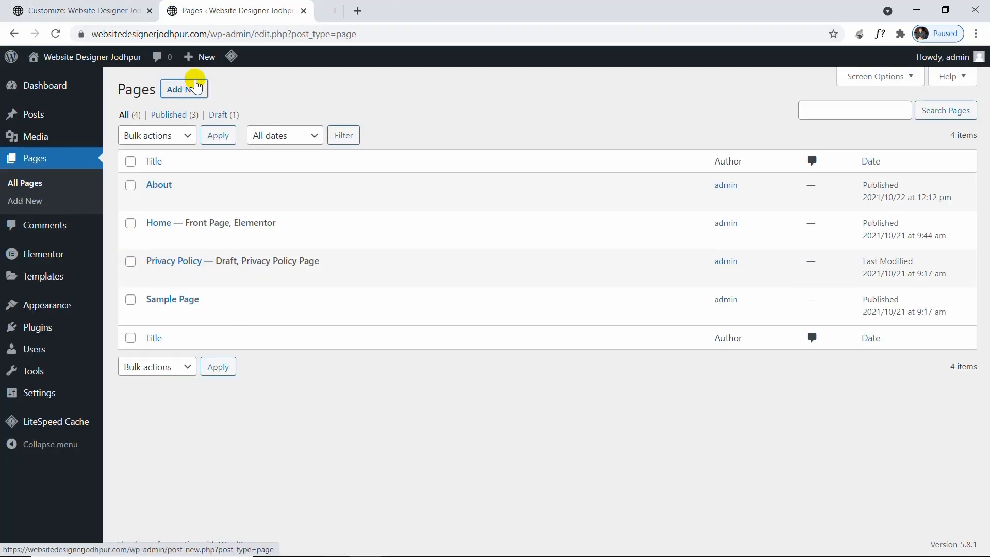
Create and publish a new page titled Contact
left_click(192, 88)
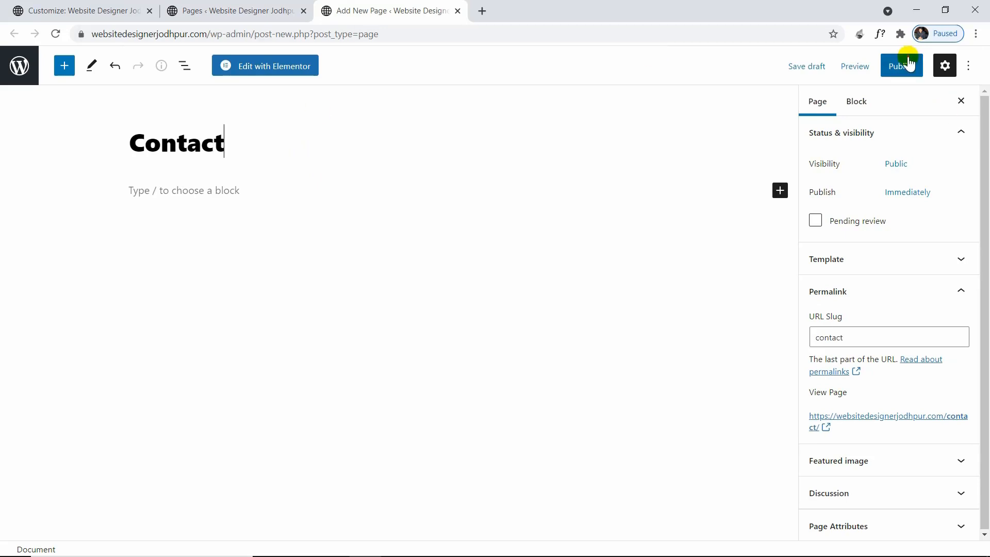
left_click(908, 64)
left_click(853, 66)
key("ctrl+w")
Create and publish a new page titled Services, and return to the refreshed Pages list
middle_click(190, 93)
left_click(400, 8)
type("Ser")
left_click(902, 66)
left_click(858, 64)
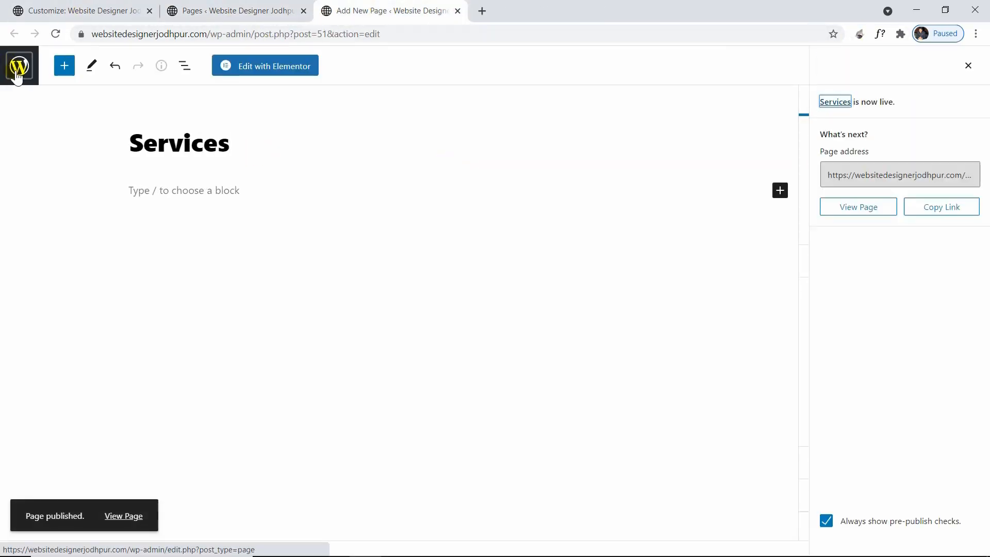
left_click(303, 11)
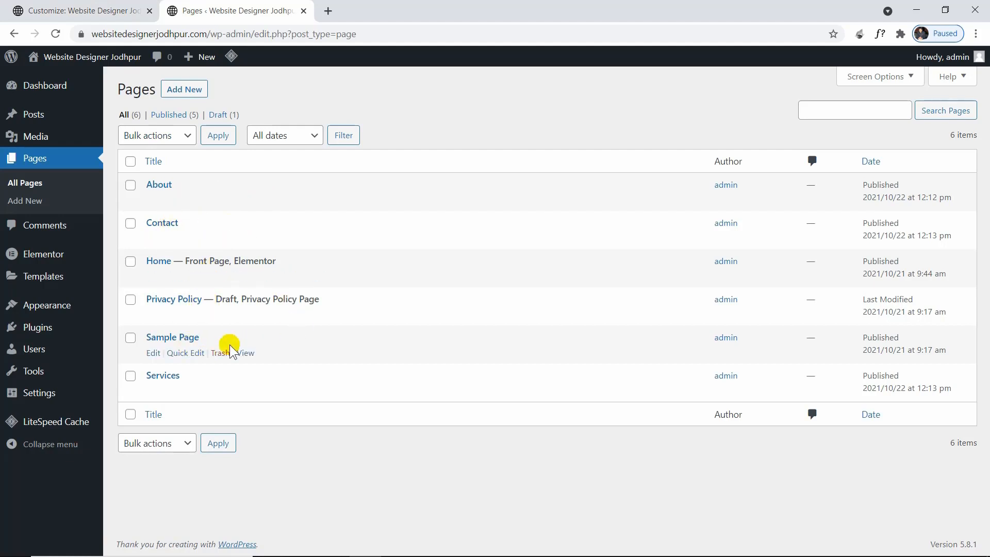
Return to the Customizer tab and create a new navigation menu assigned to the Header location
left_click(103, 10)
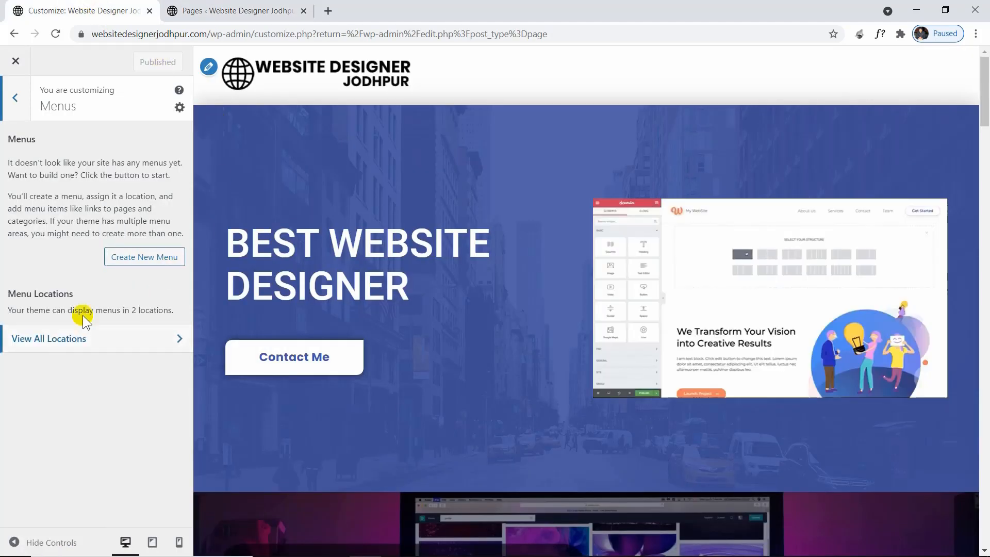
left_click(132, 259)
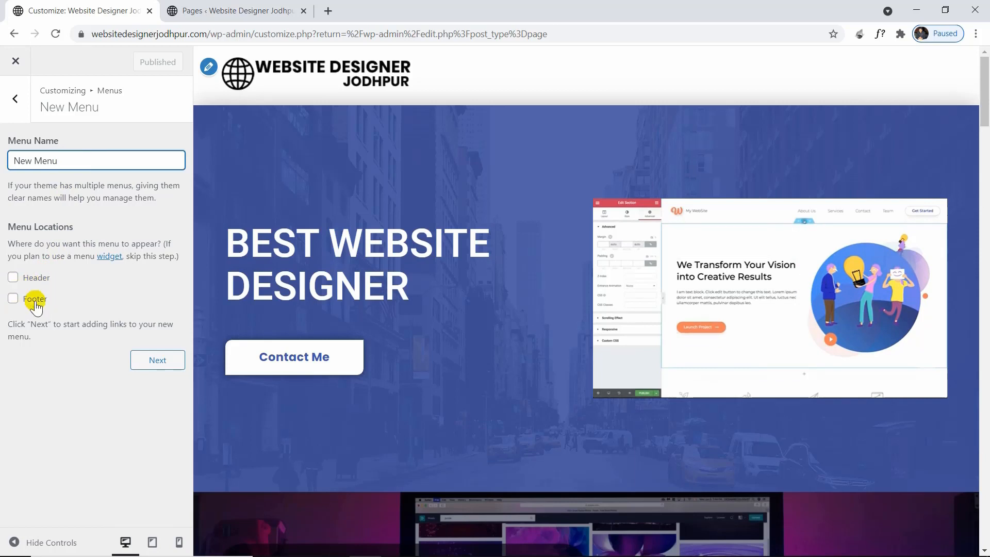
left_click(17, 282)
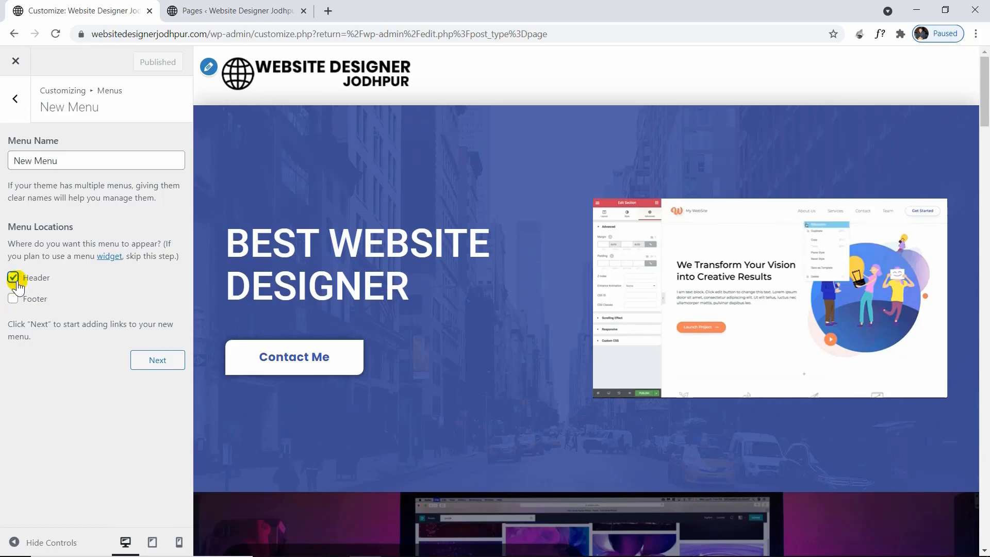
left_click(167, 361)
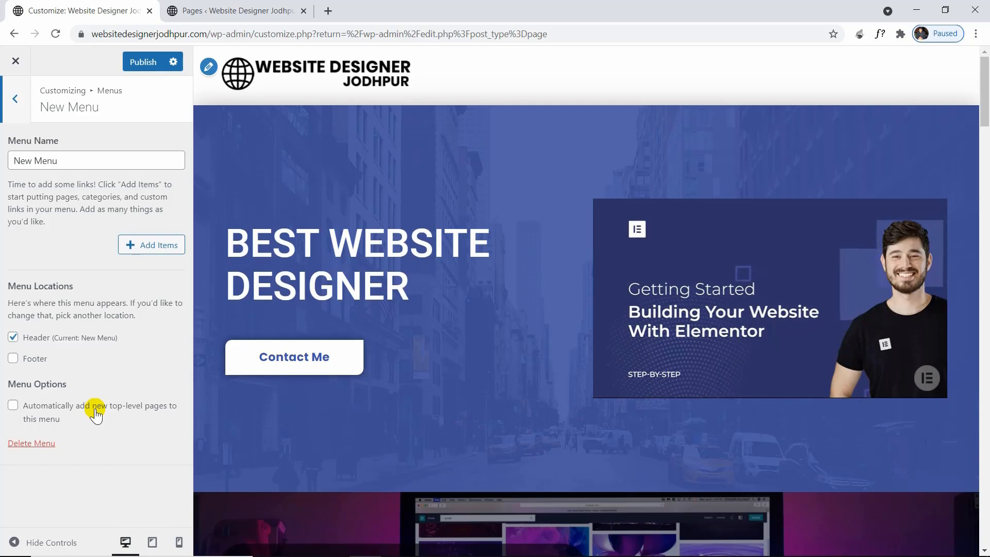
Add the Home, Services, Contact and About pages as items of the new menu
left_click(142, 248)
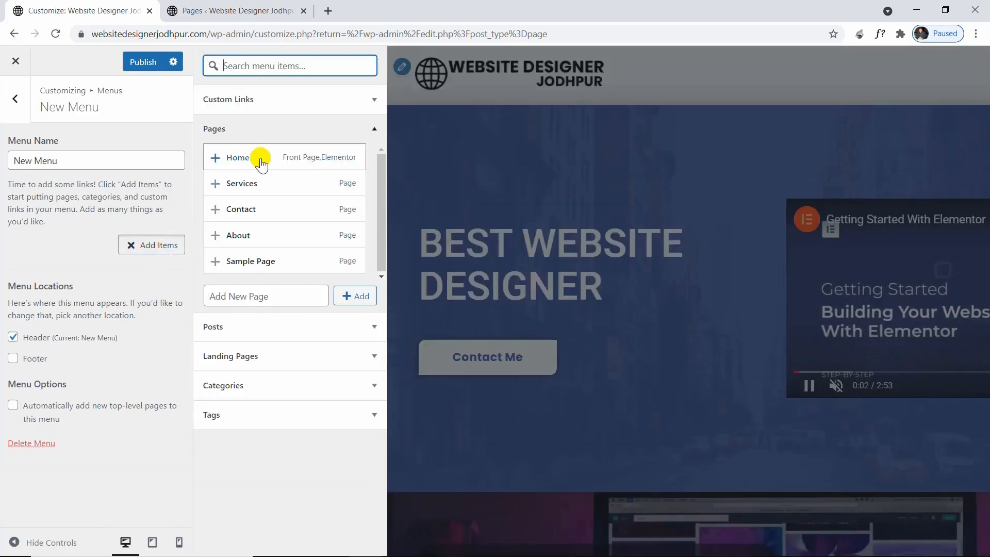
left_click(225, 166)
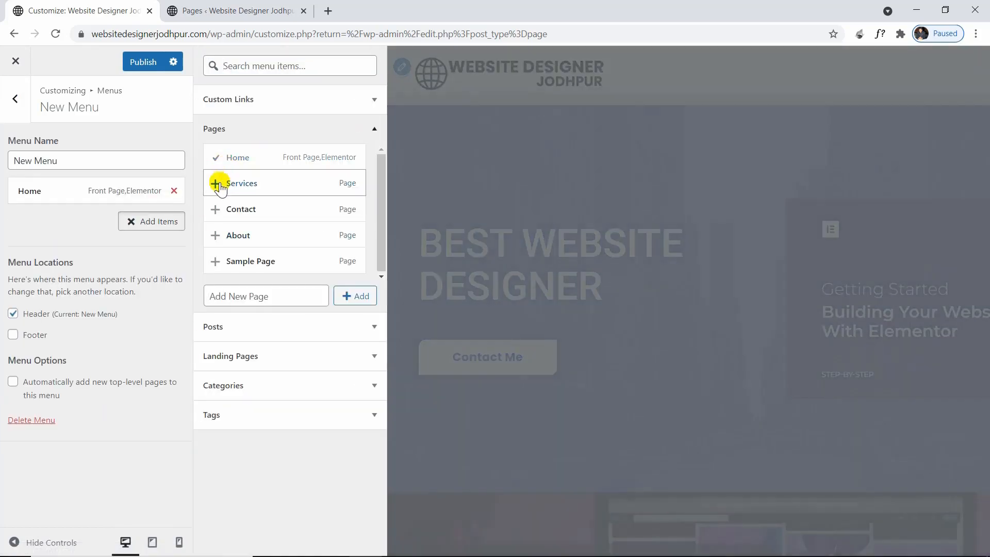
left_click(221, 184)
left_click(216, 209)
left_click(214, 235)
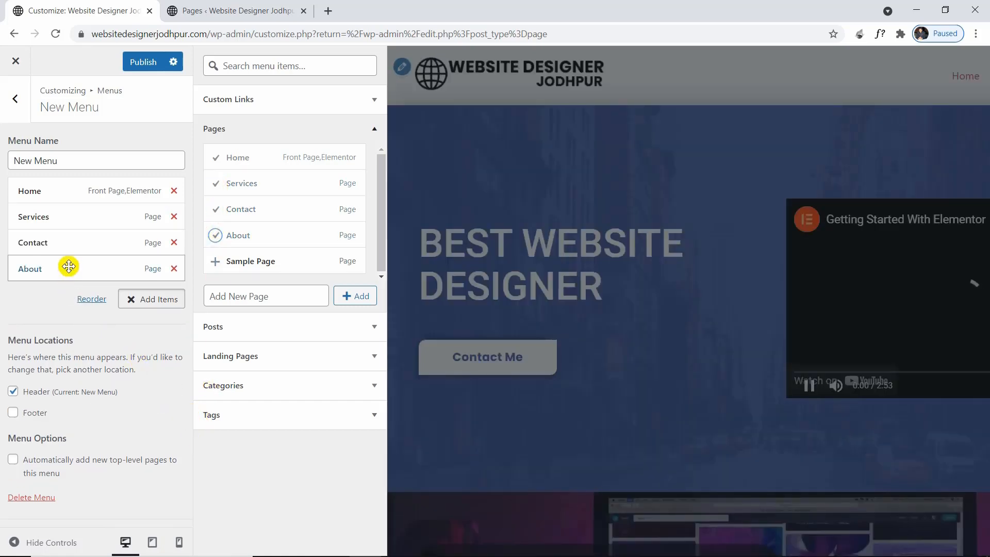
Move About above Contact in the menu order, publish the menu, and try the Home link in the preview
left_click_drag(69, 269, 38, 215)
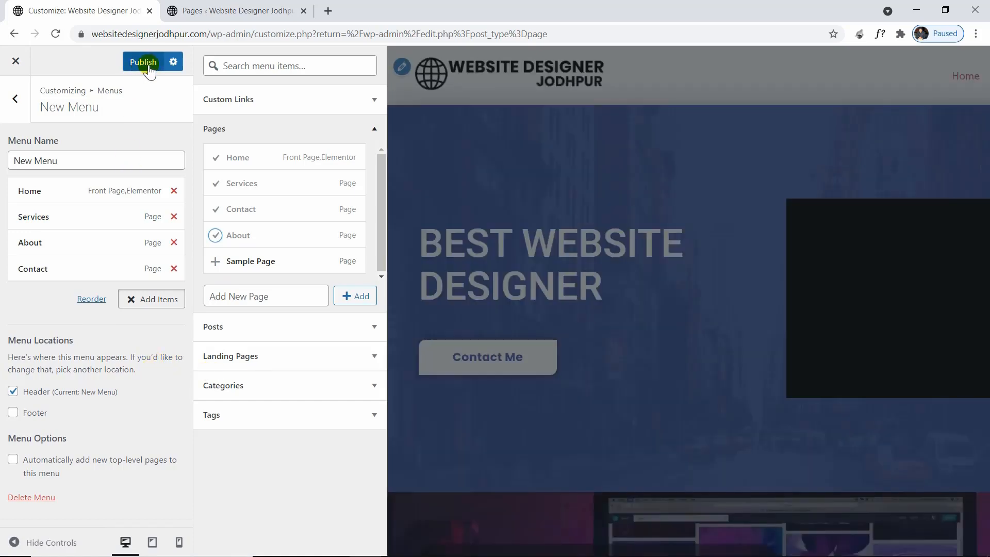
left_click(147, 64)
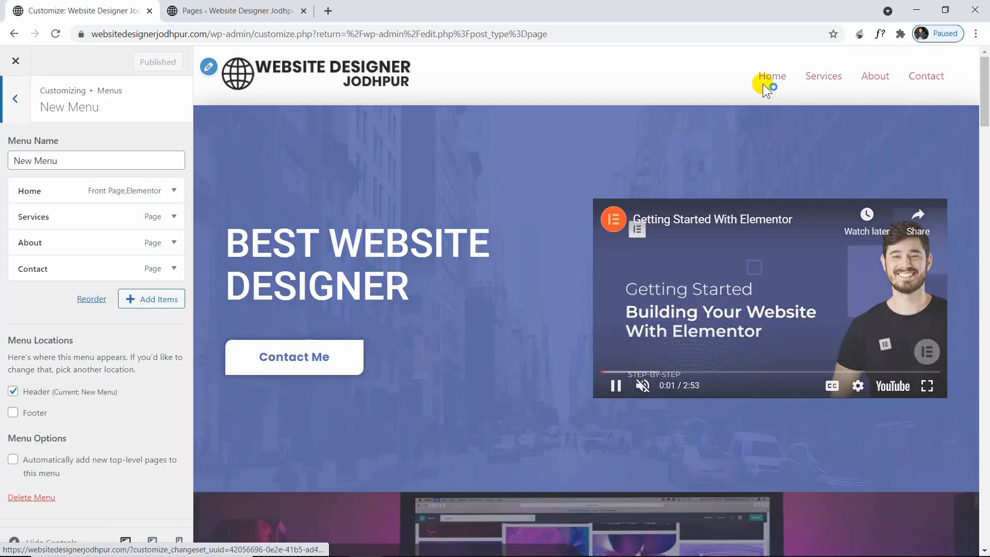
left_click(763, 83)
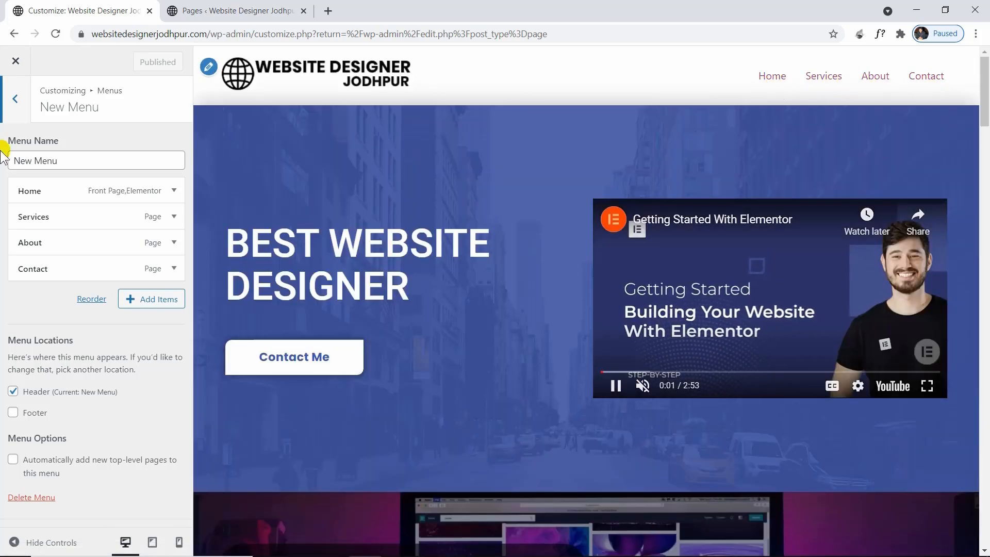
Close the Customizer and visit the live site to check its header menu
left_click(16, 62)
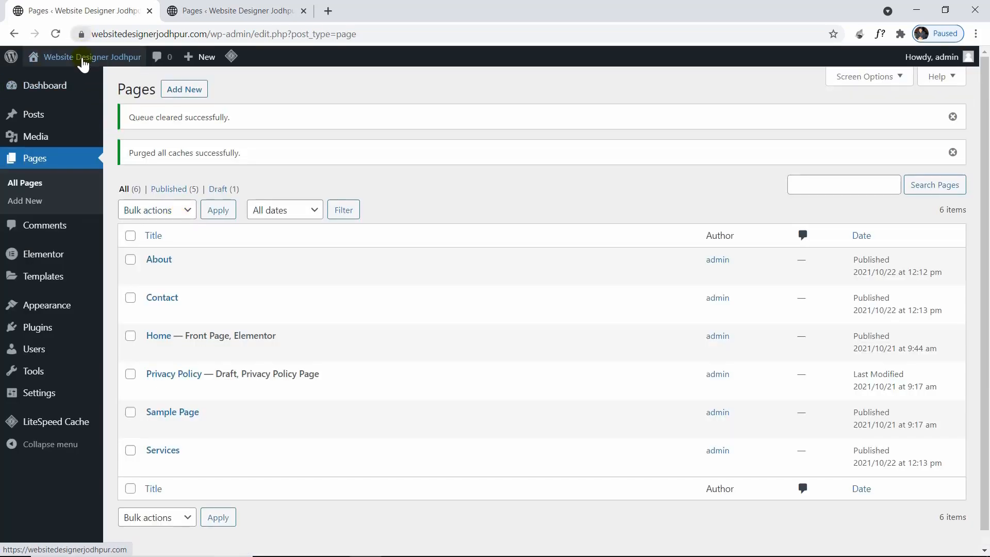
mouse_move(83, 61)
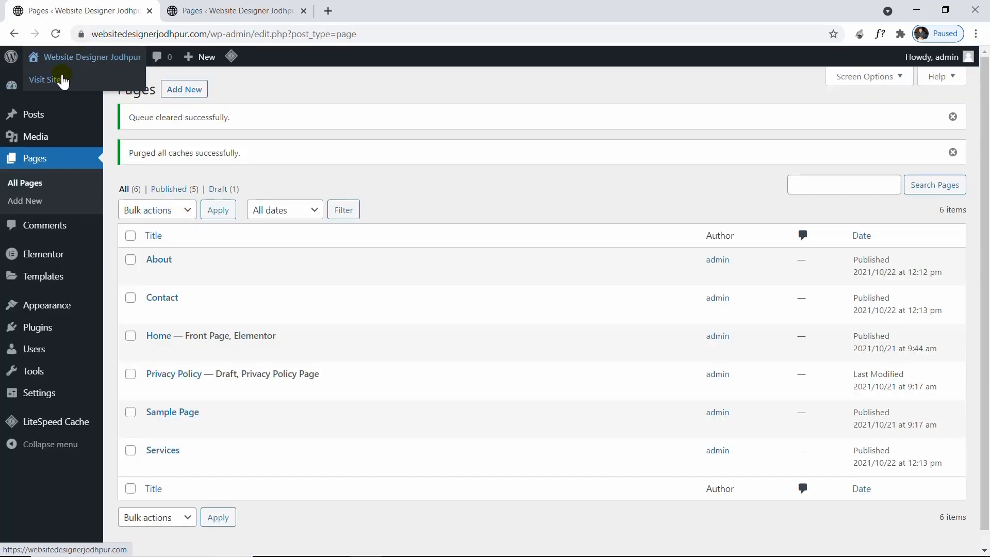
left_click(56, 83)
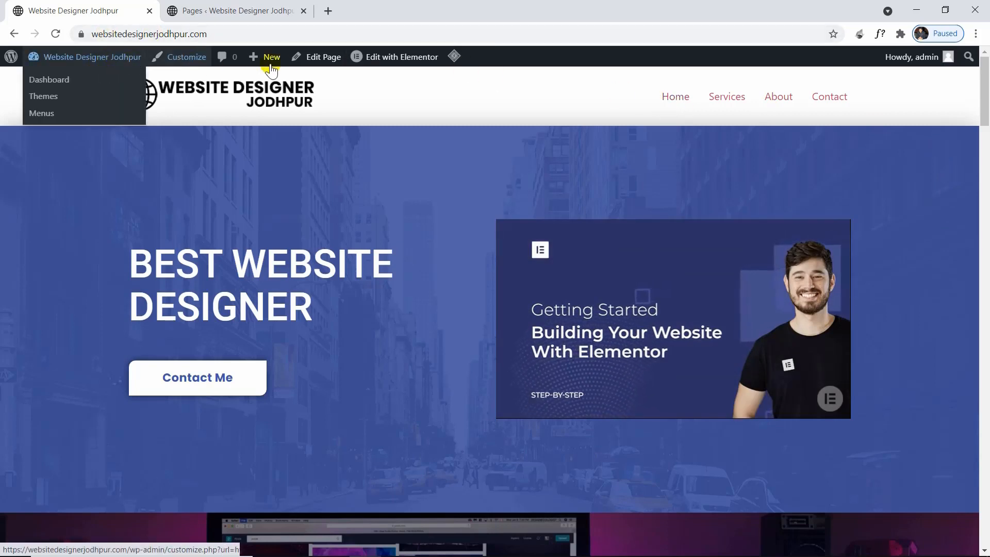
mouse_move(454, 62)
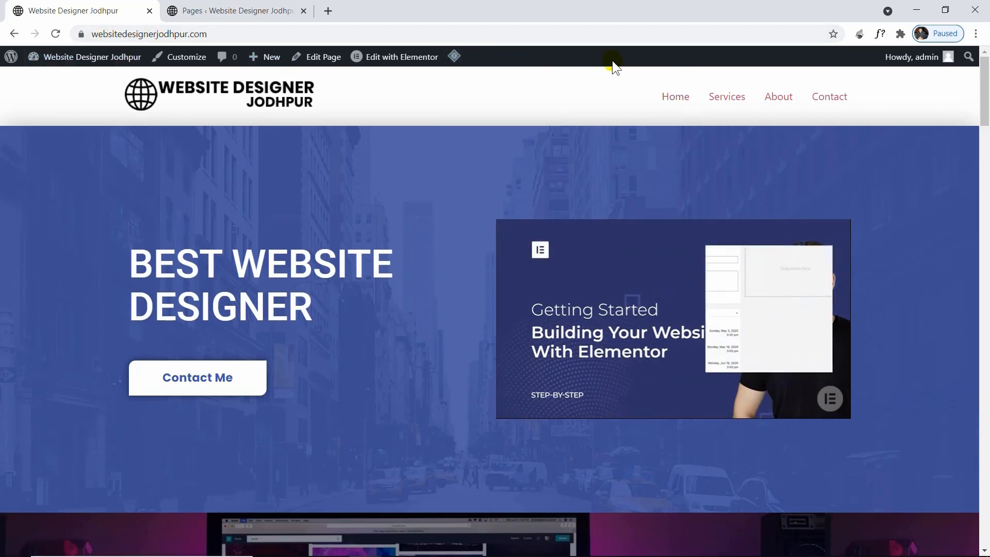
Copy the site's address, load it in a new incognito window, reload it, and review the homepage as a visitor
right_click(392, 28)
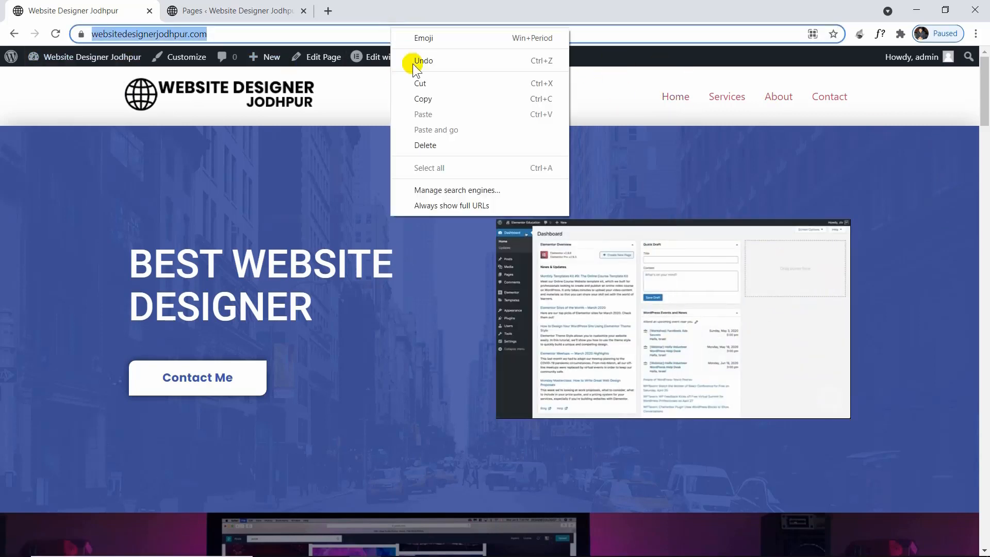
left_click(417, 97)
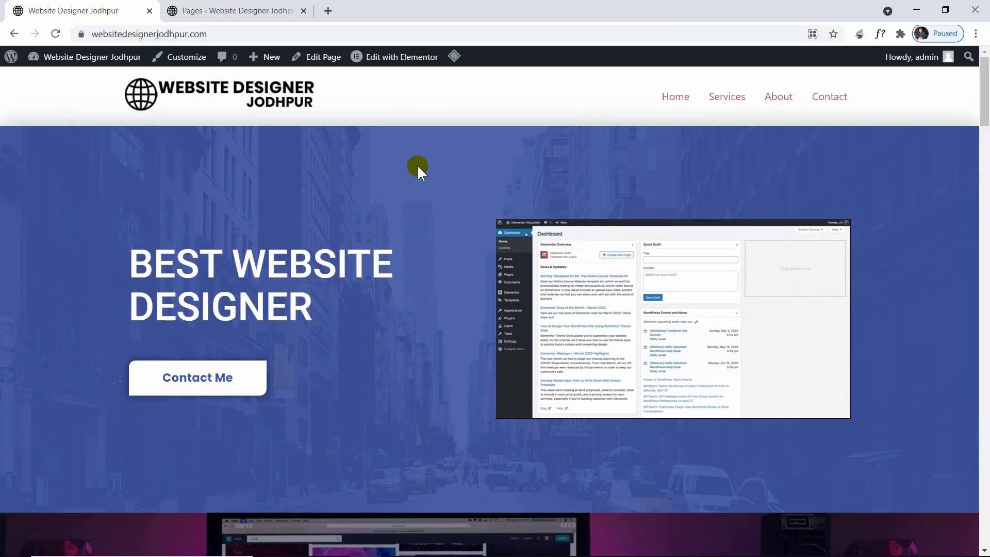
key("ctrl+shift+n")
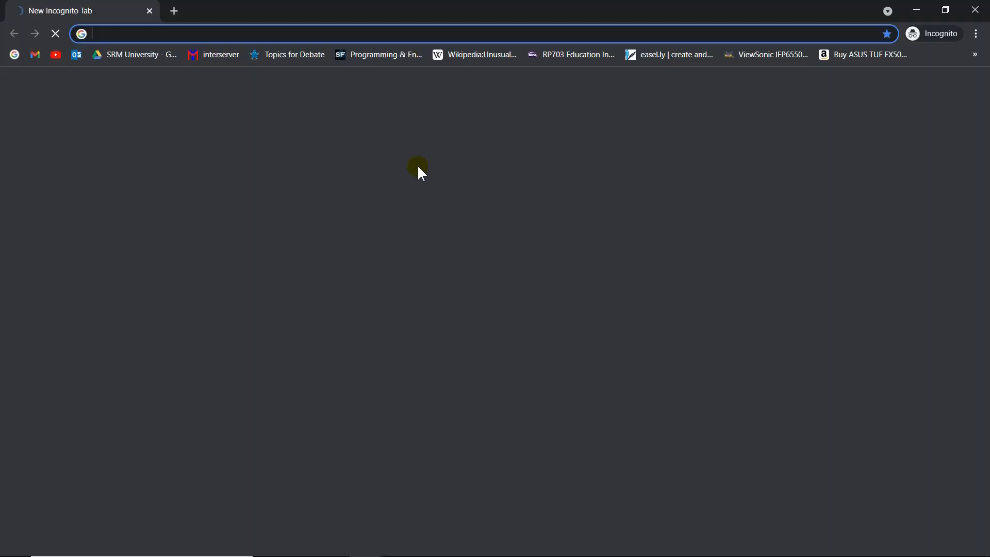
key("ctrl+v")
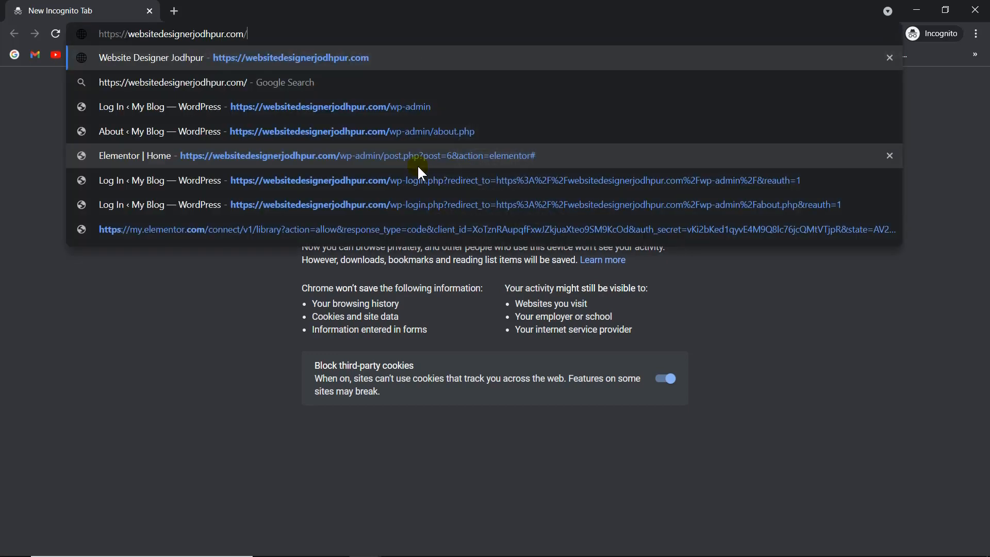
key("Return")
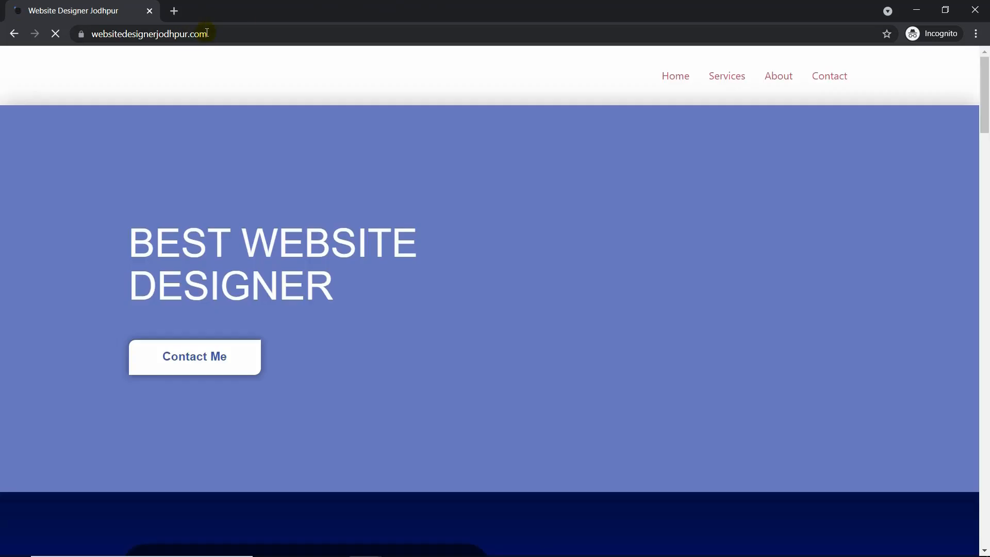
left_click(219, 33)
key("Return")
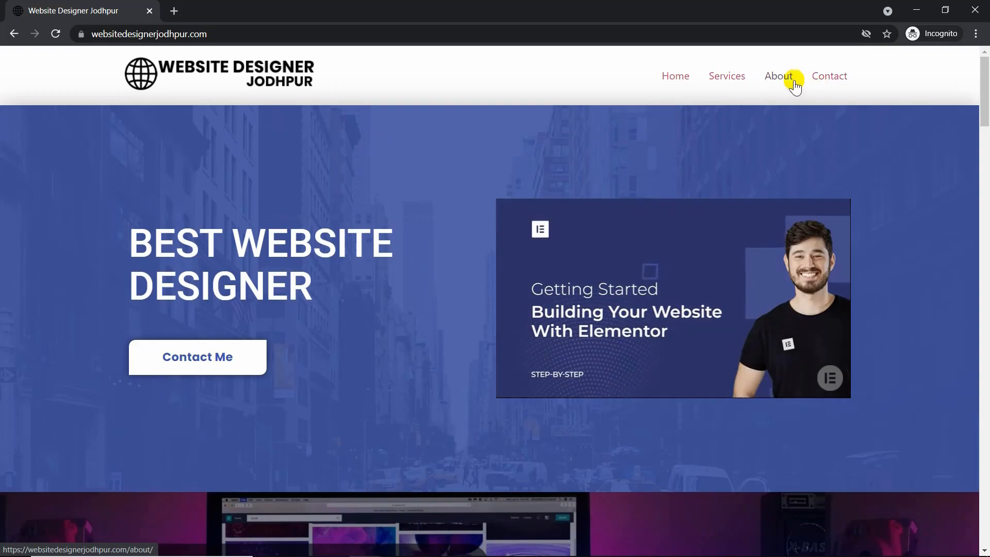
left_click_drag(984, 103, 932, 85)
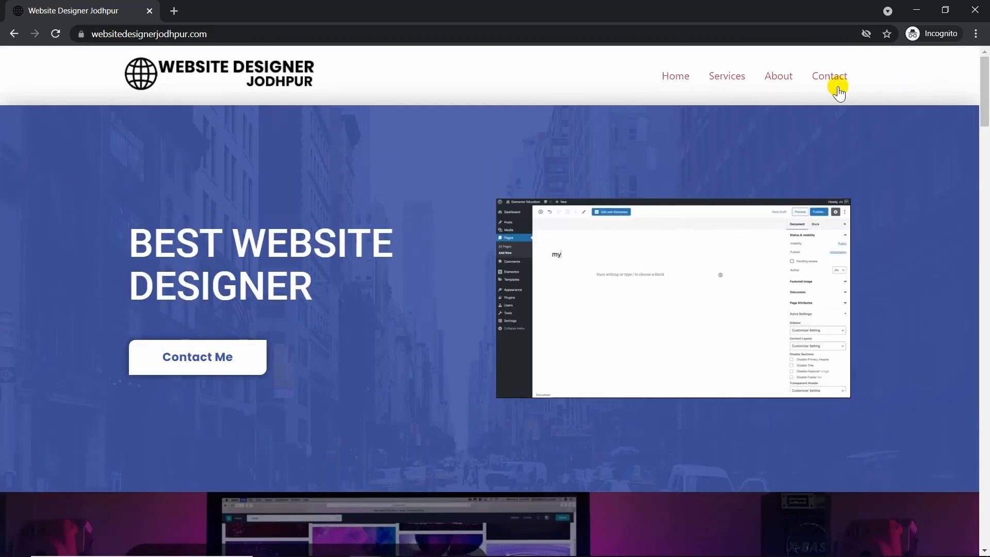